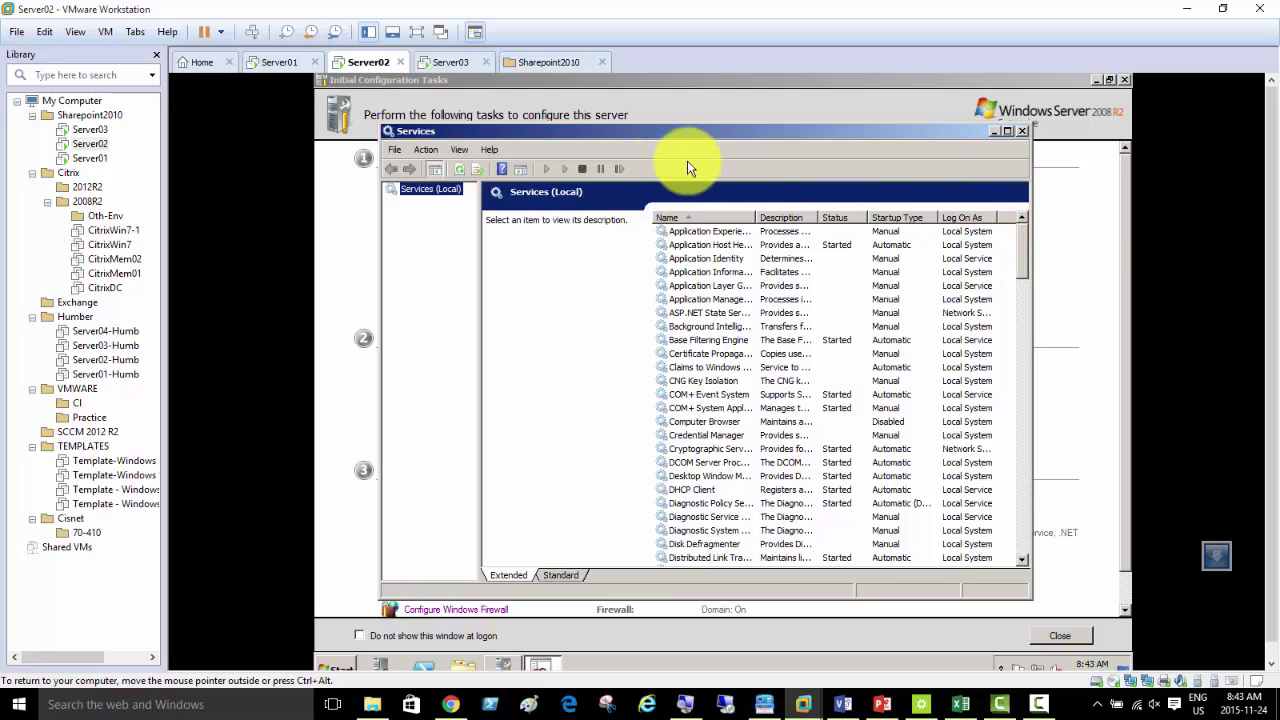
- Maximize the Services console, sort it by Startup Type and widen the Name column
double_click(940, 131)
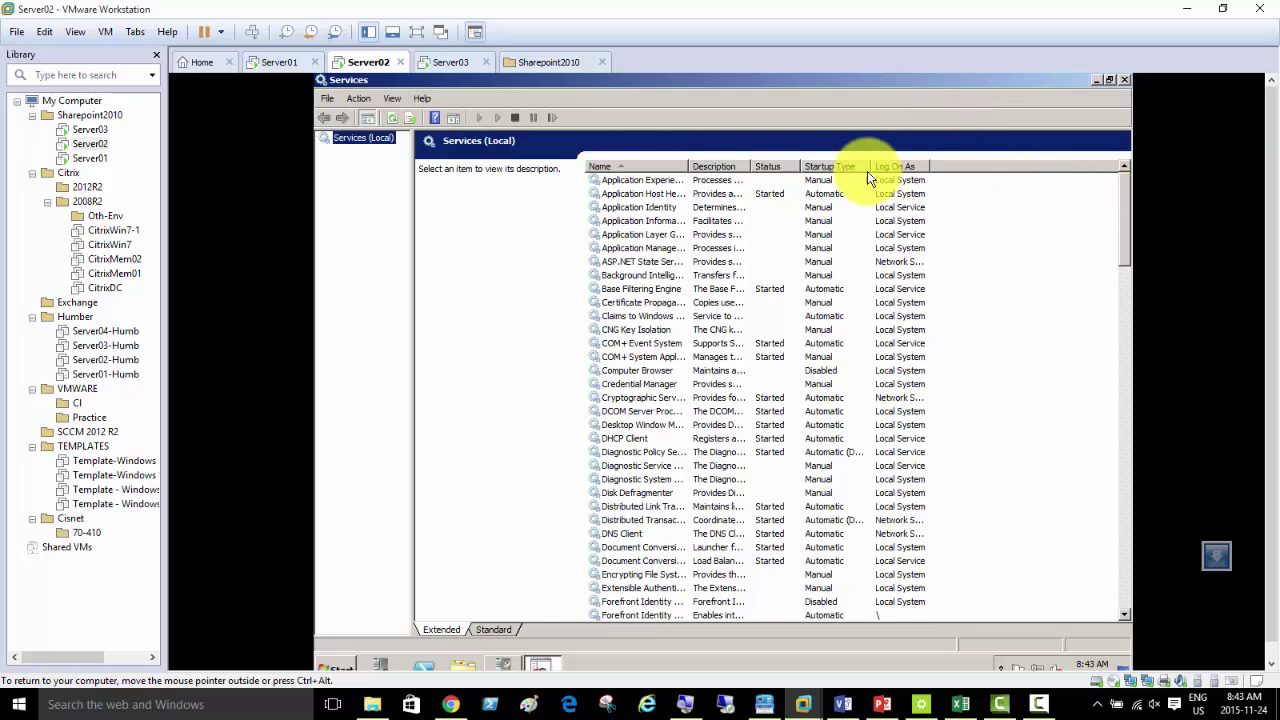
click(829, 168)
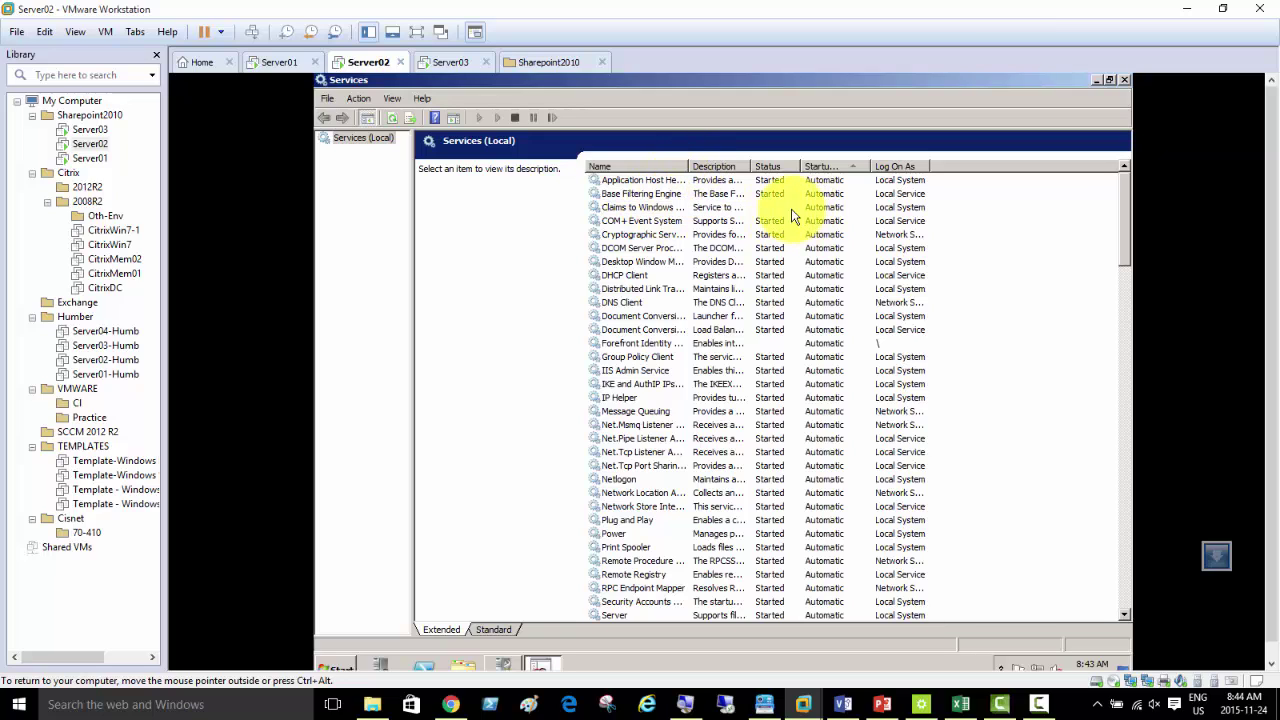
click(774, 343)
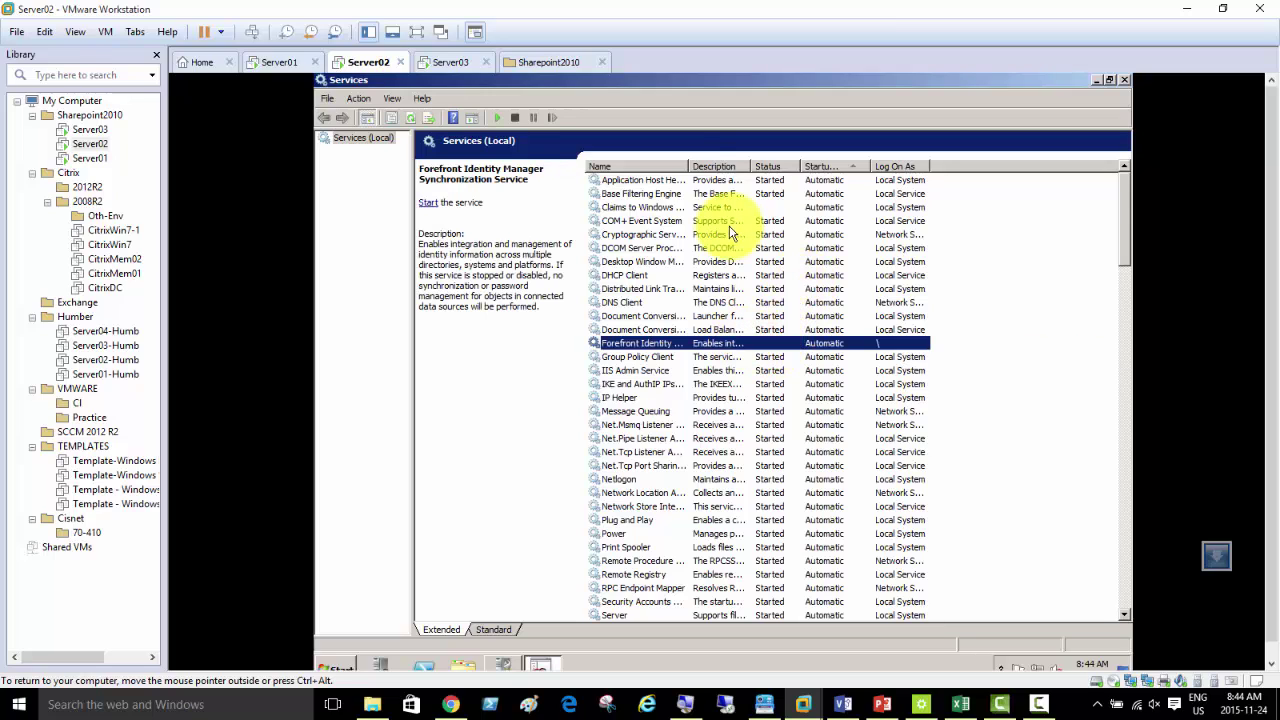
drag(688, 162, 732, 167)
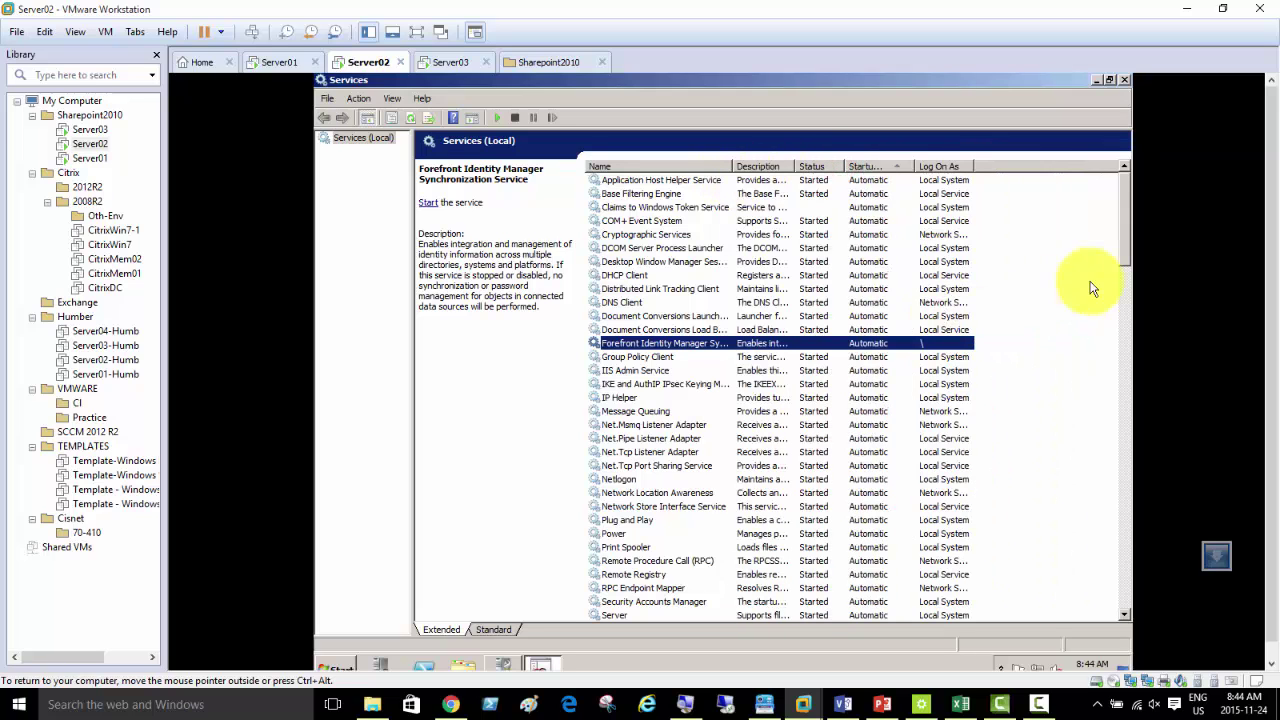
drag(1128, 219, 1132, 270)
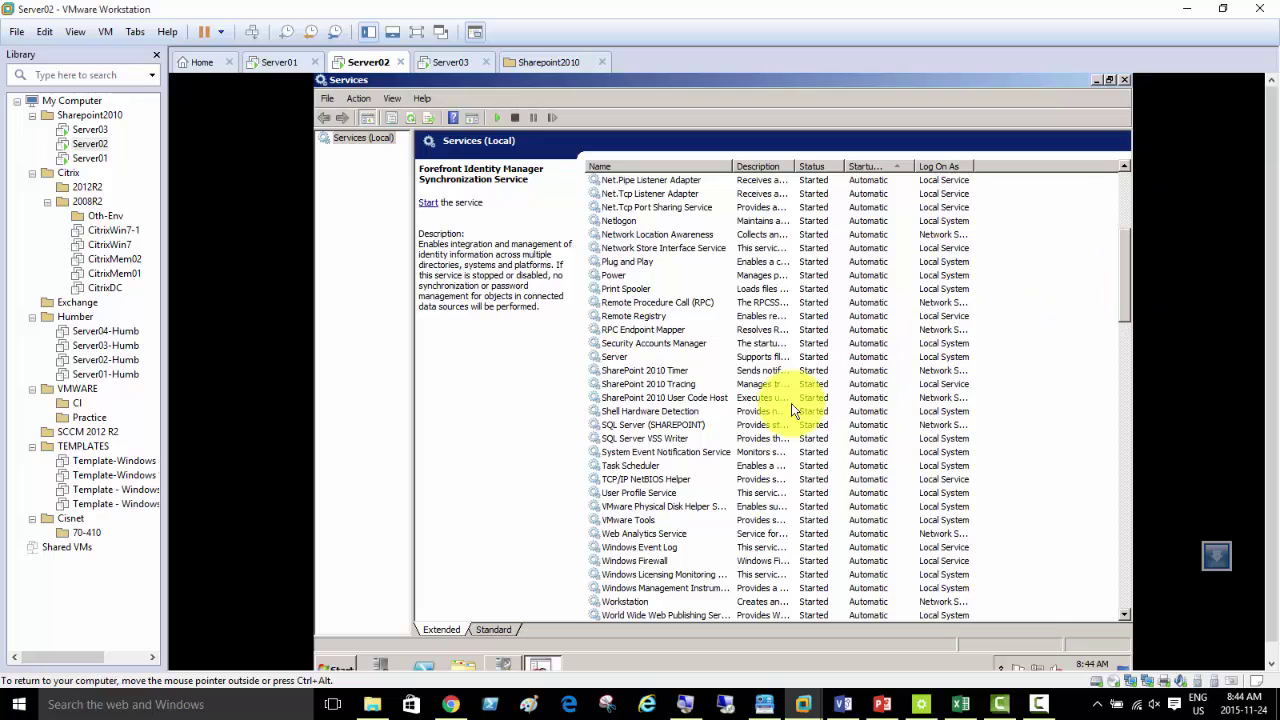
- Move through the services list to select Forefront Identity Manager Synchronization Service
click(652, 374)
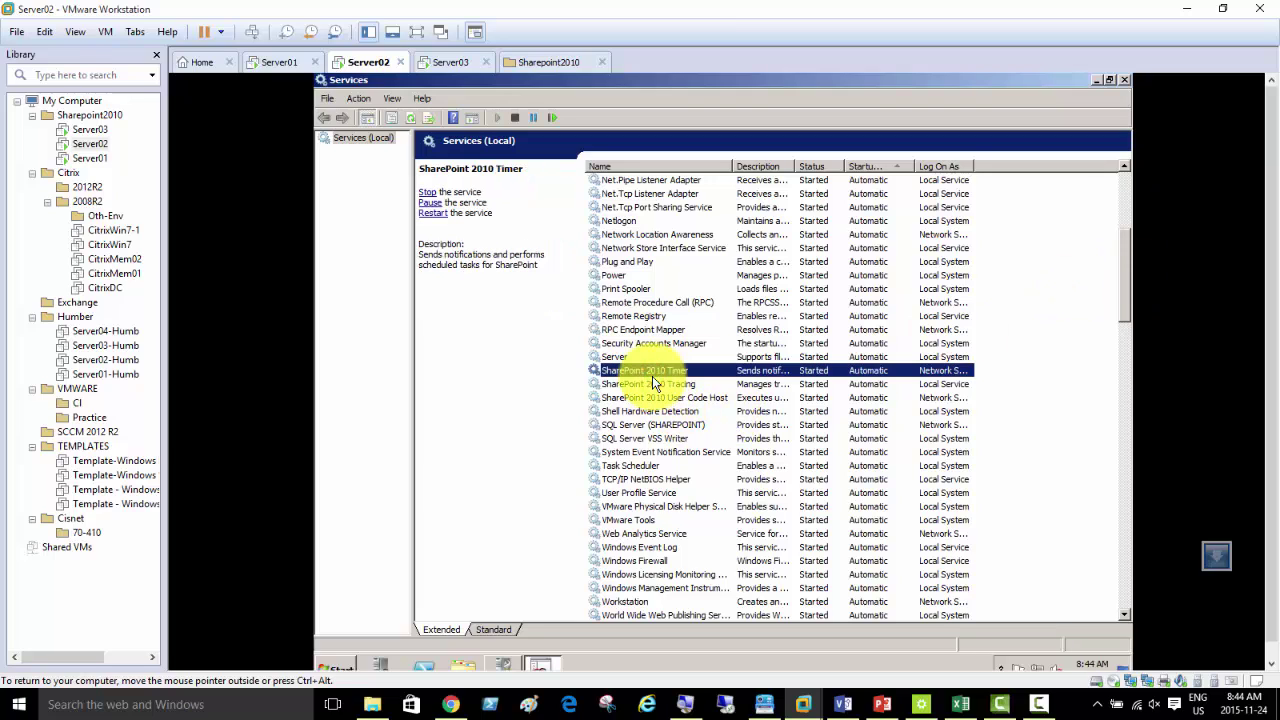
key(Down)
key(Down)
key(Down)
key(Down)
key(Down)
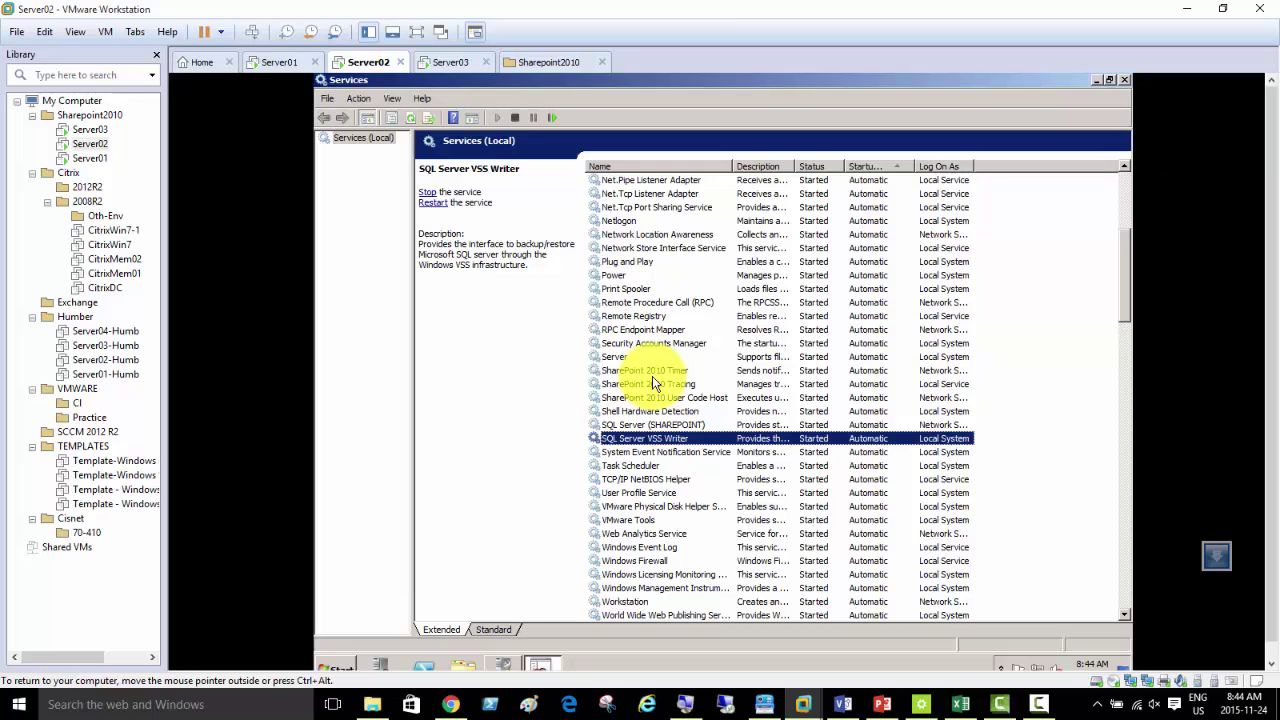
key(Down)
key(Down)
key(Down)
key(Down)
key(Down)
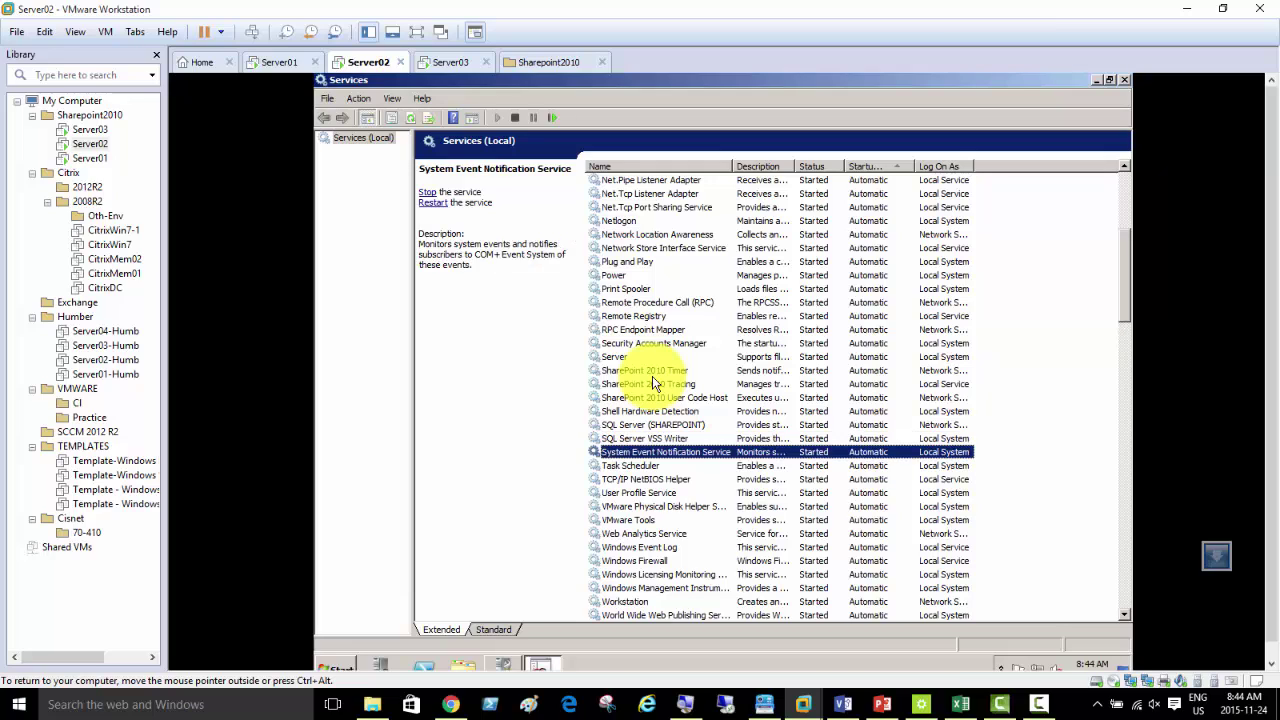
key(Up)
key(Up)
key(Up)
key(Up)
key(Up)
key(Up)
key(Up)
key(Up)
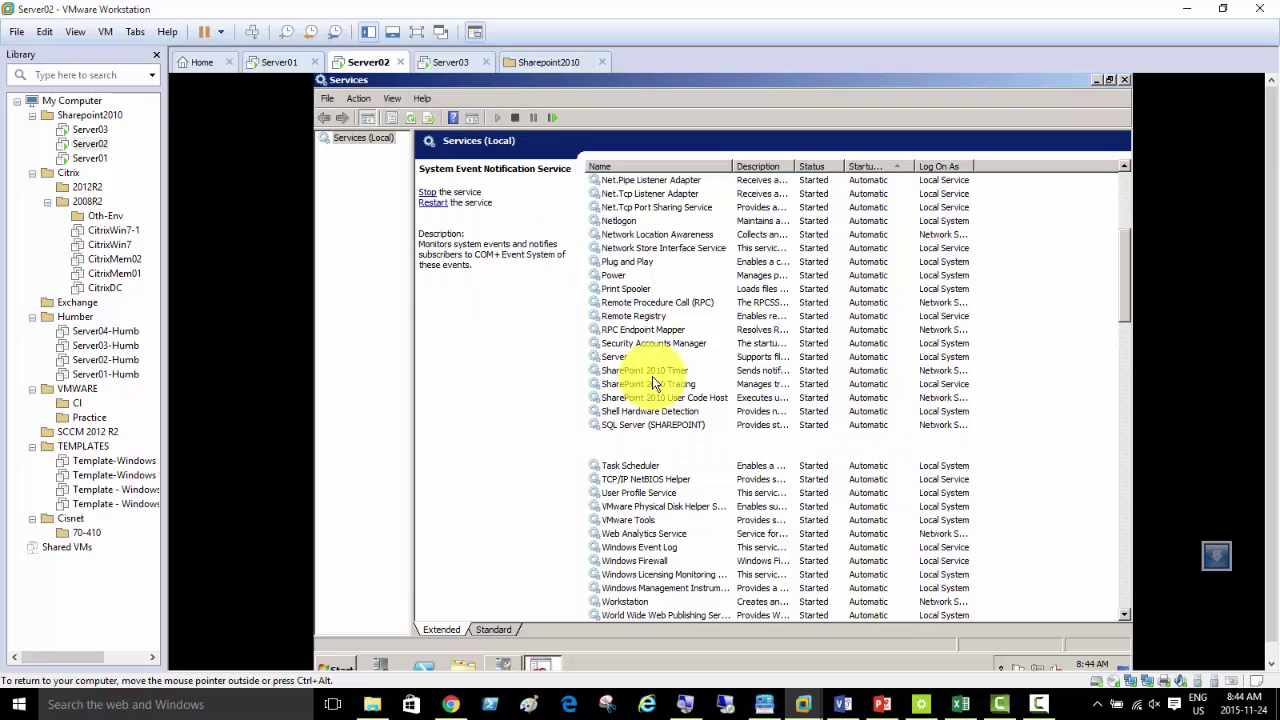
key(Down)
key(Down)
key(Down)
key(Down)
key(Down)
key(Down)
key(Down)
key(Down)
key(Down)
key(Down)
key(Down)
key(Down)
key(Down)
key(Down)
key(Down)
key(Down)
key(Down)
key(Down)
key(Down)
key(Down)
key(Down)
key(Down)
key(Down)
key(Down)
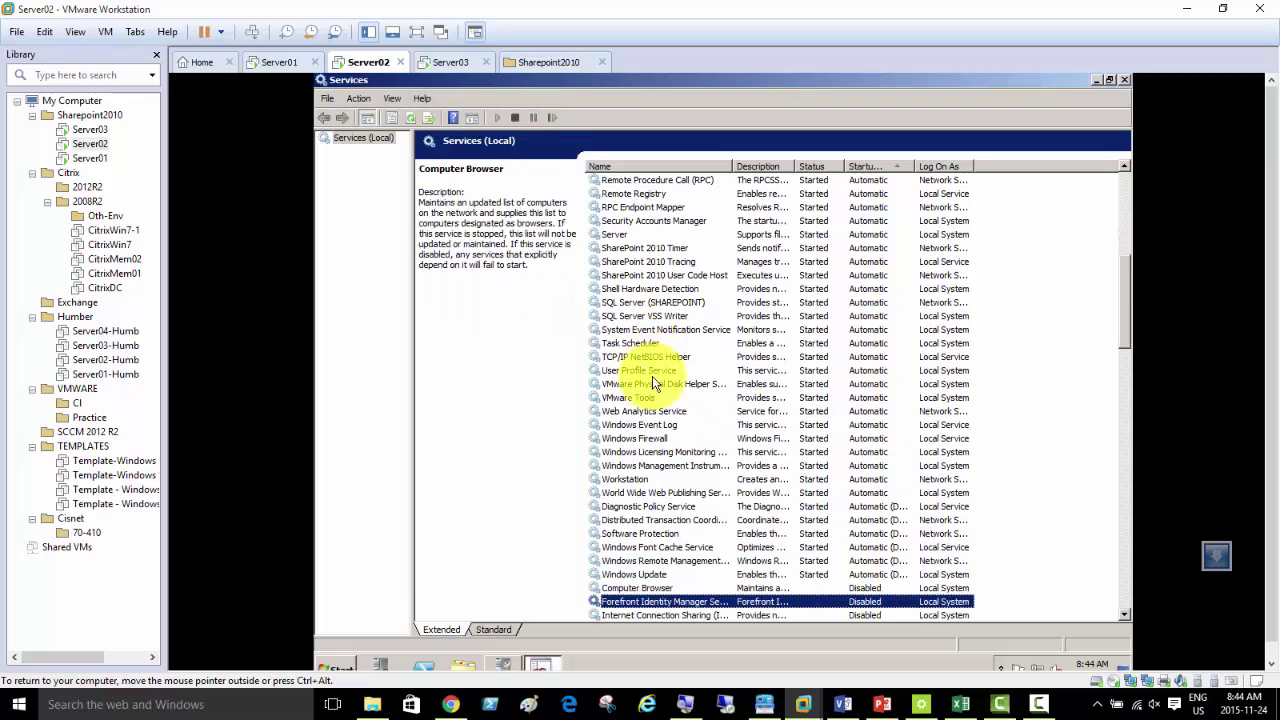
key(Down)
key(Down)
key(Up)
key(Up)
key(Up)
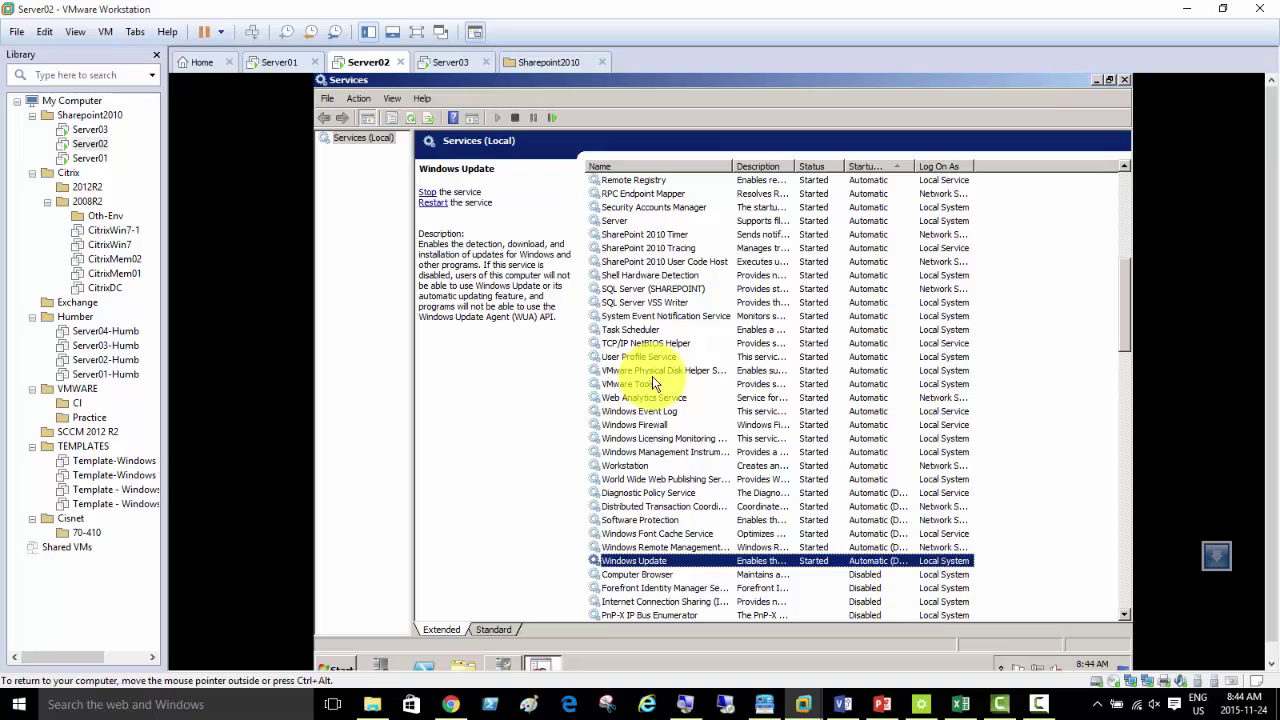
key(Up)
key(Up)
key(Up)
key(Up)
key(Up)
key(Up)
key(Up)
key(Up)
key(Up)
key(Up)
key(Up)
key(Up)
key(Up)
key(Up)
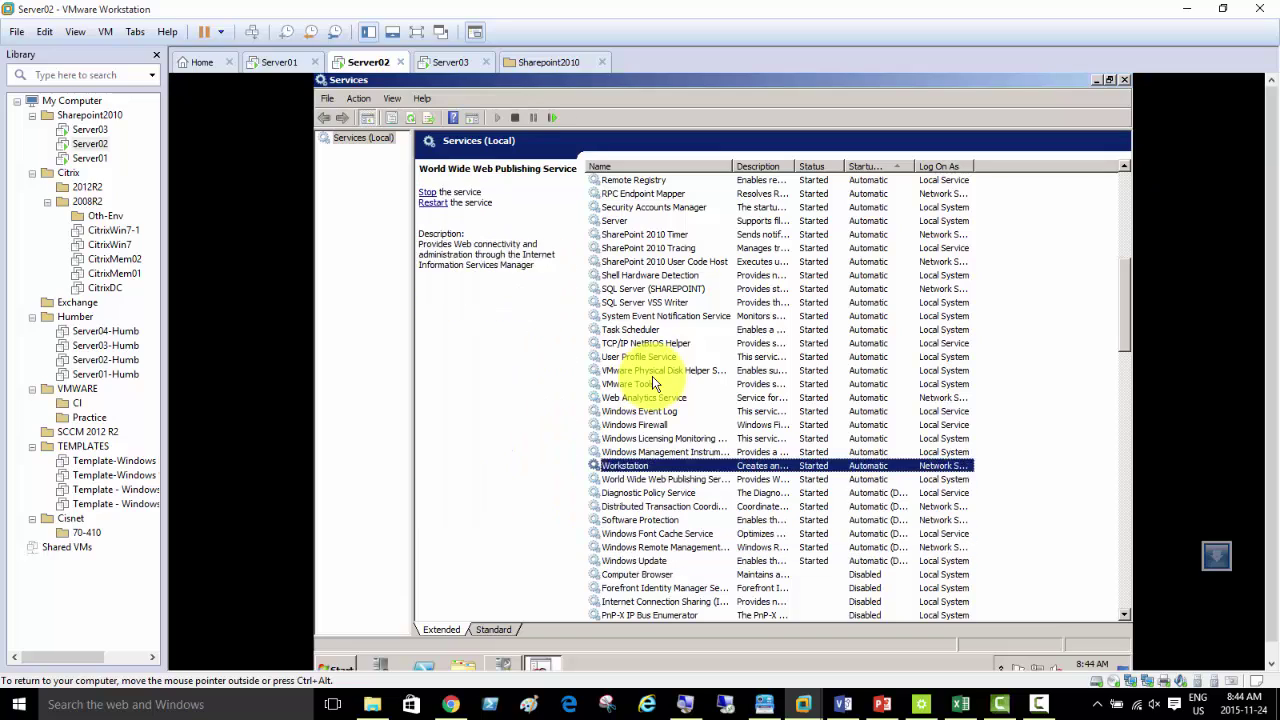
key(Up)
key(Up)
key(Up)
key(Up)
key(Up)
key(Up)
key(Up)
key(Up)
key(Up)
key(Up)
key(Up)
key(Up)
key(Up)
key(Up)
key(Up)
key(Up)
key(Up)
key(Up)
key(Up)
key(Up)
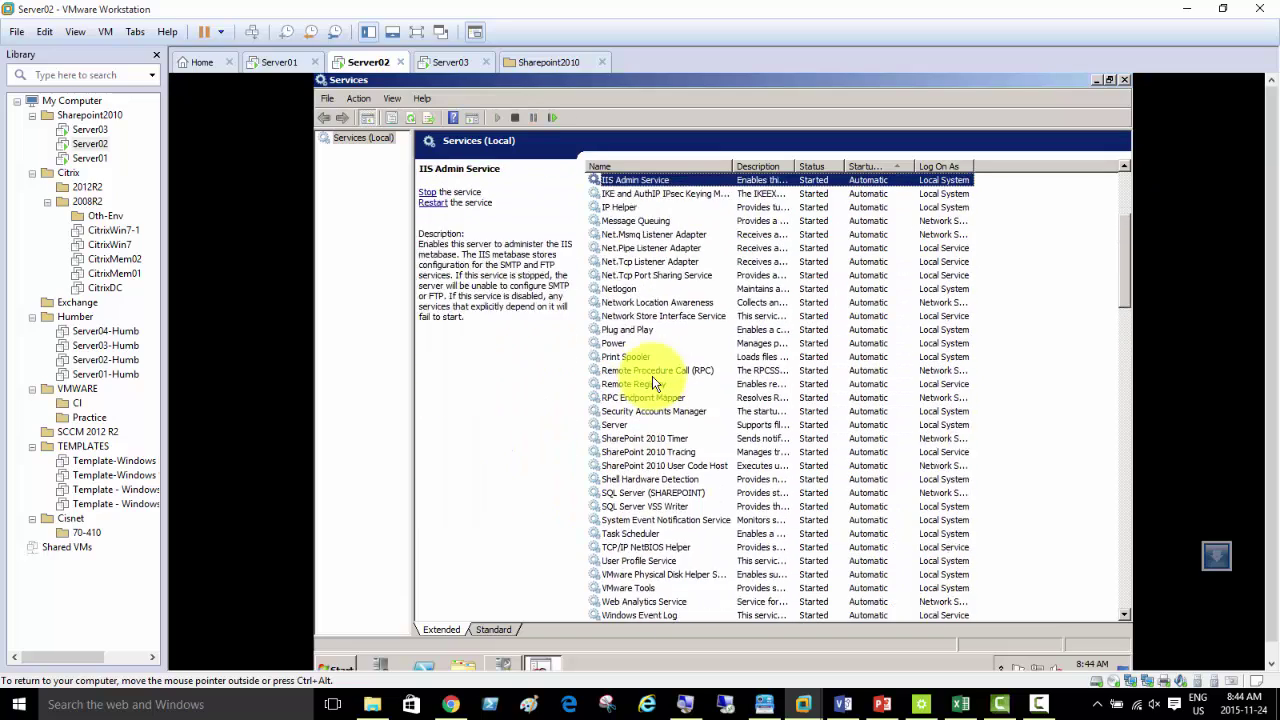
key(Down)
key(Down)
key(Down)
key(Down)
key(Down)
key(Down)
key(Down)
key(Down)
key(Down)
key(Down)
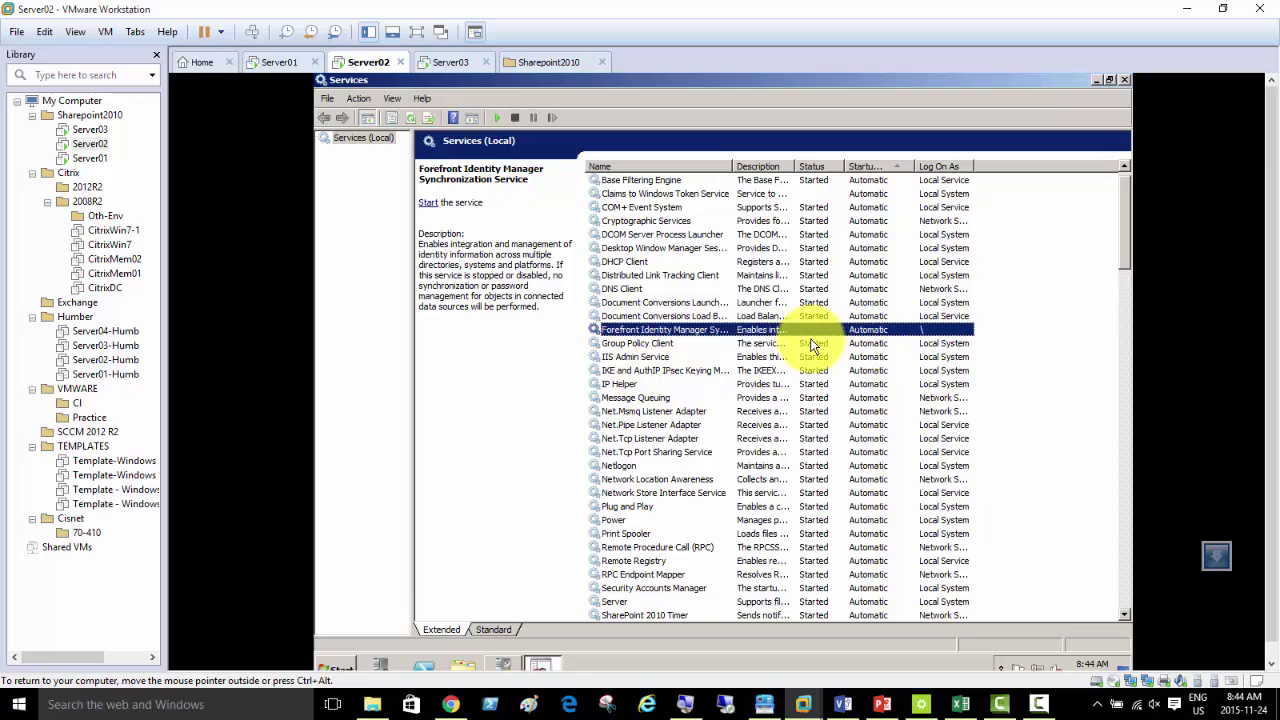
- Try starting the Forefront Identity Manager Synchronization Service and dismiss the Error 1069 logon failure
right_click(780, 328)
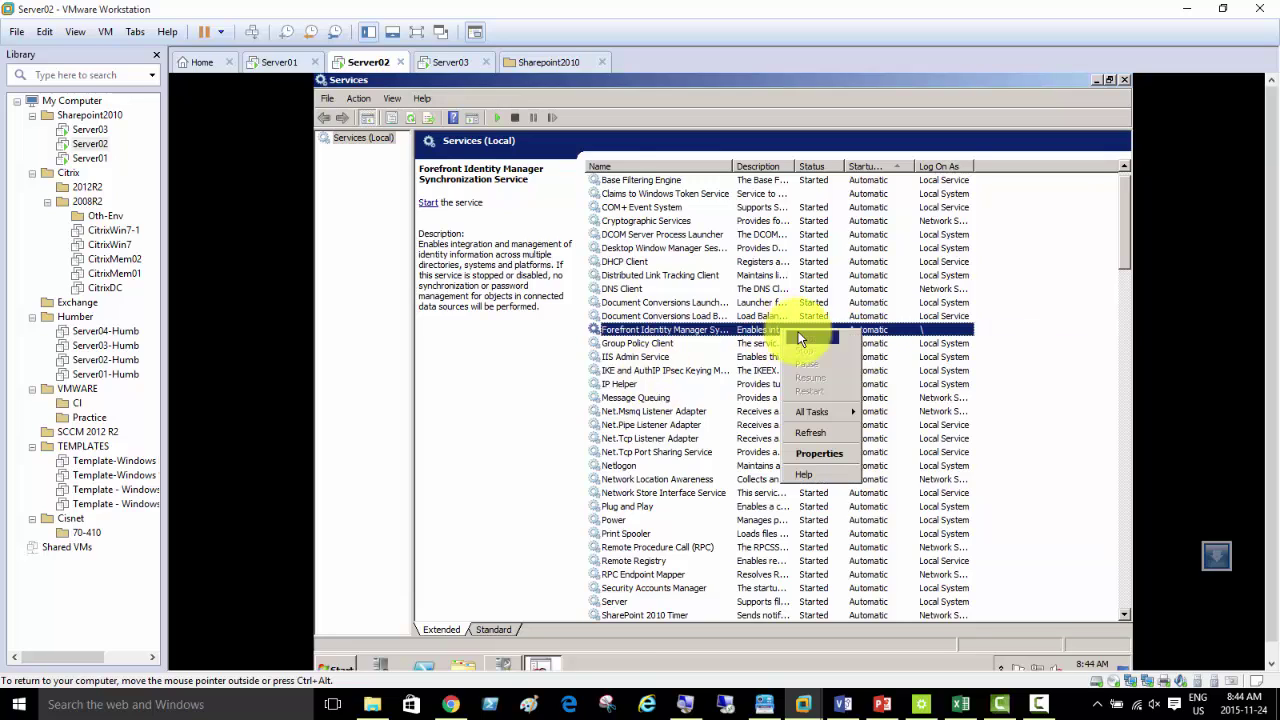
click(804, 337)
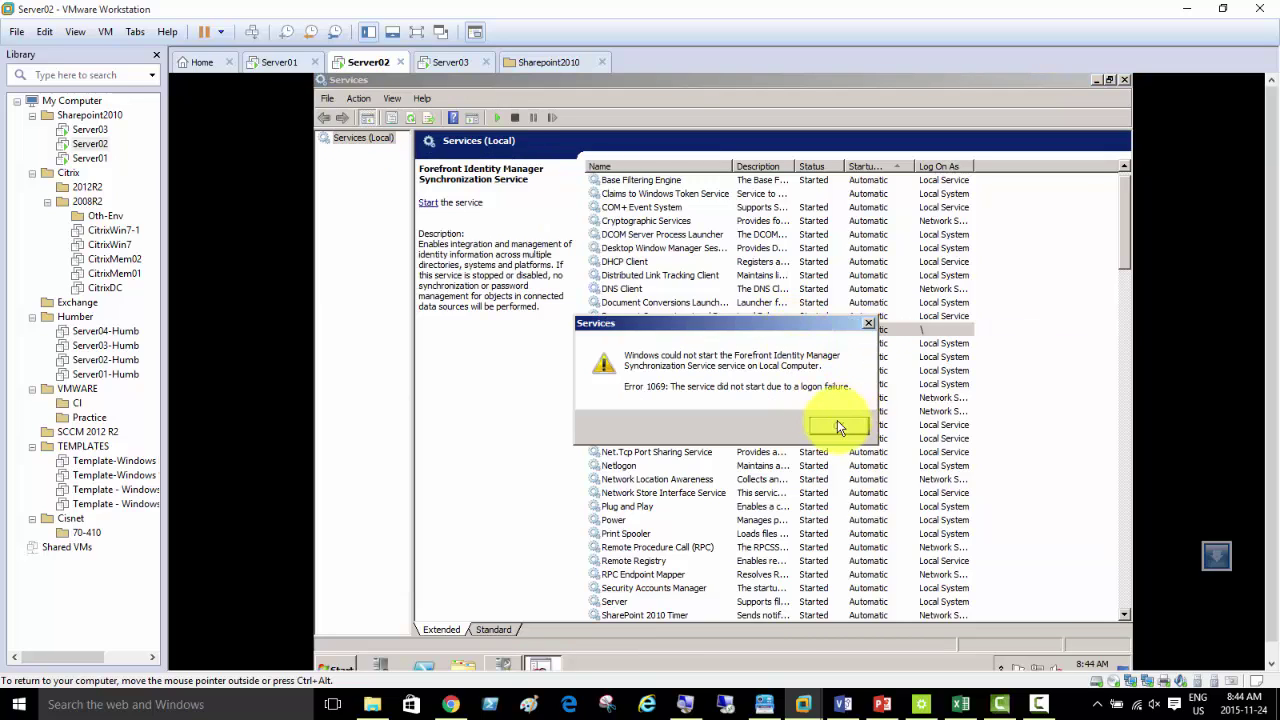
click(857, 427)
- Close the Net.Pipe Listener Adapter properties without changes and minimize Services
double_click(845, 426)
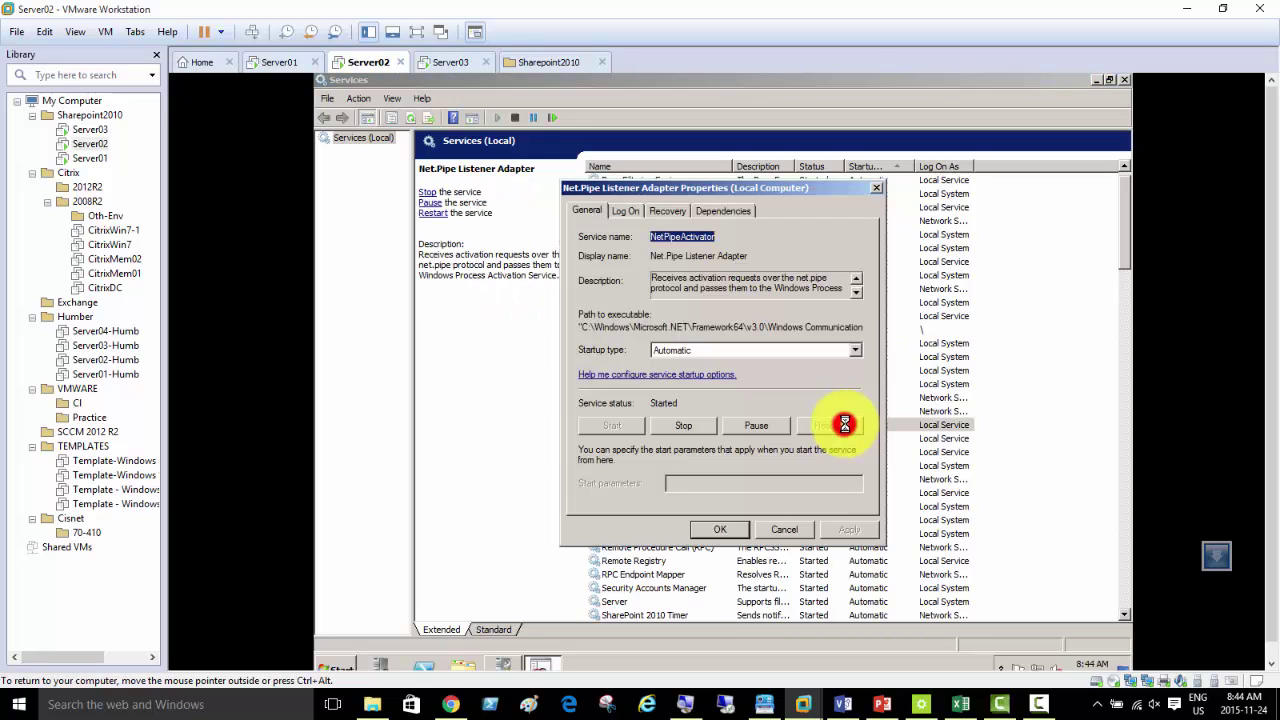
click(723, 528)
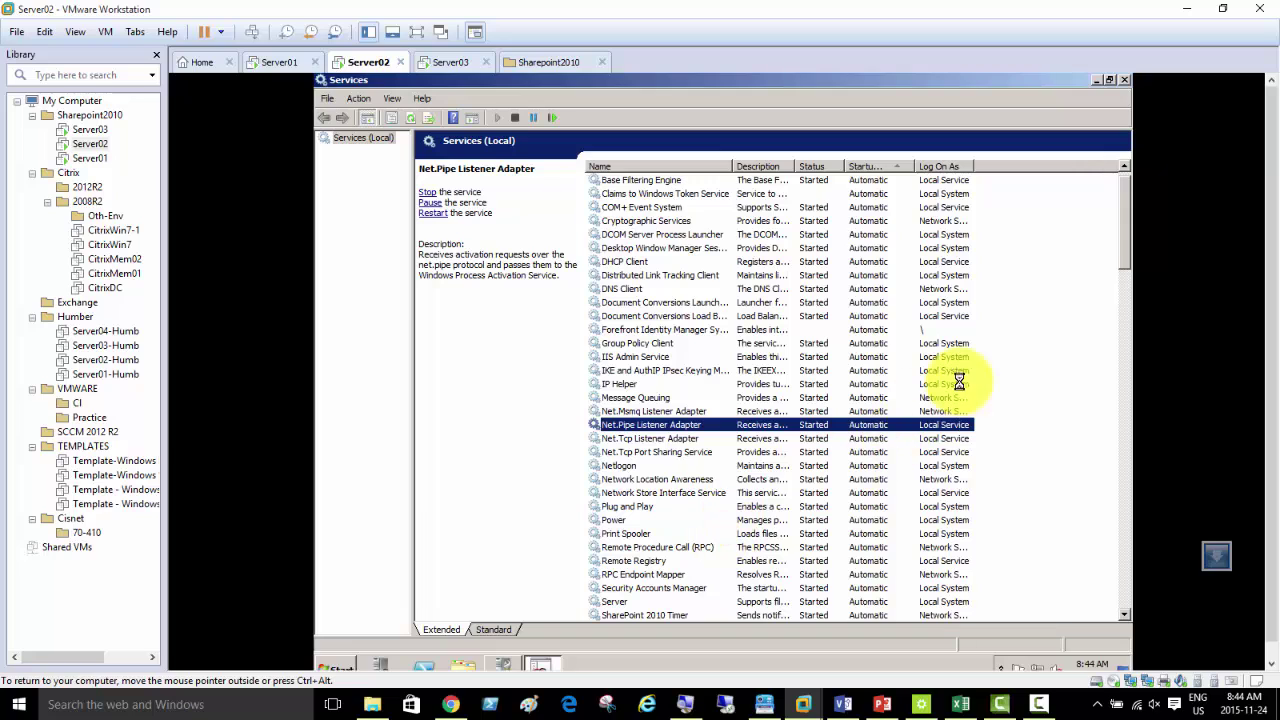
click(1099, 78)
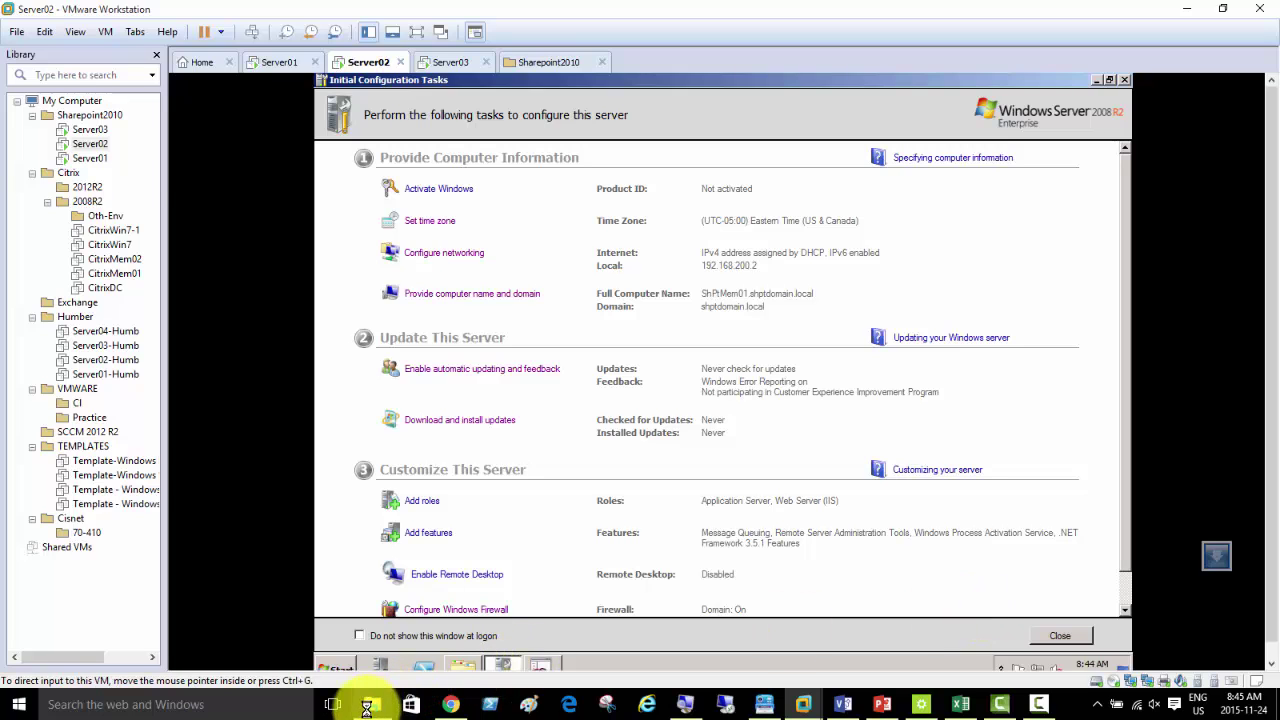
- On the host, browse to D:\EDU\Academies\GeorgeB\Sharepoint-2010\SOFT in File Explorer
mouse_move(375, 702)
click(370, 665)
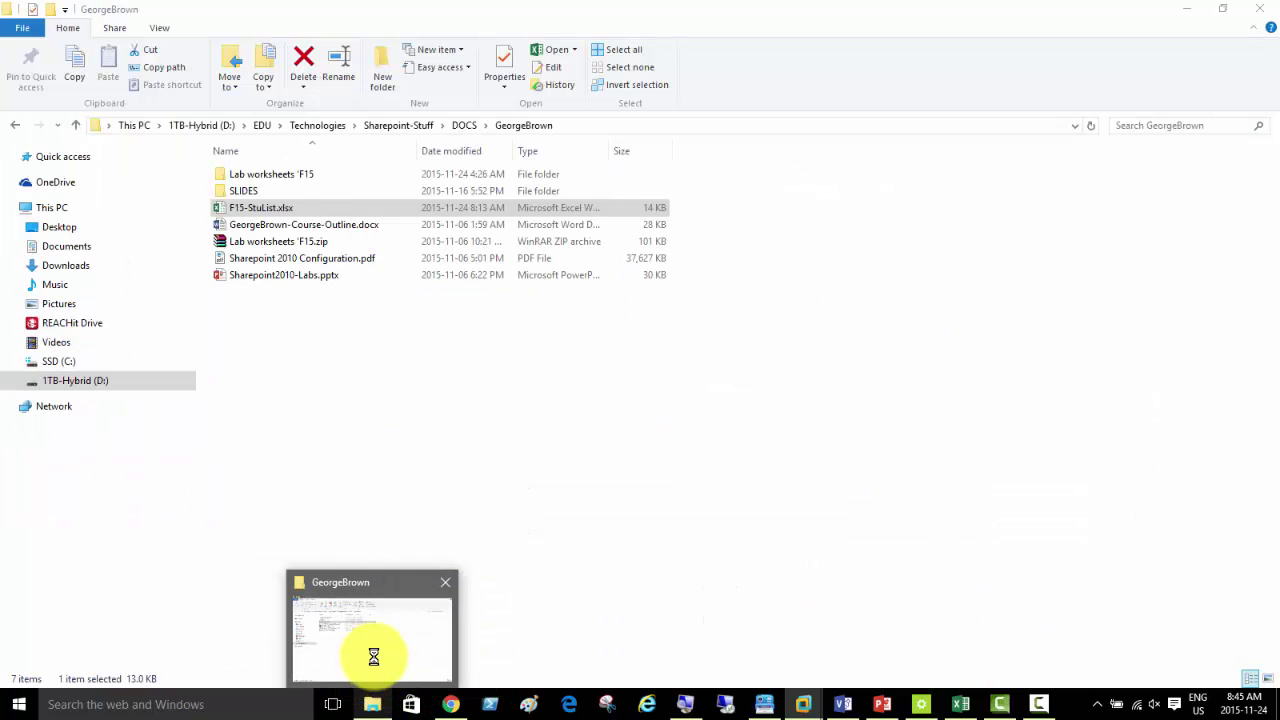
click(371, 663)
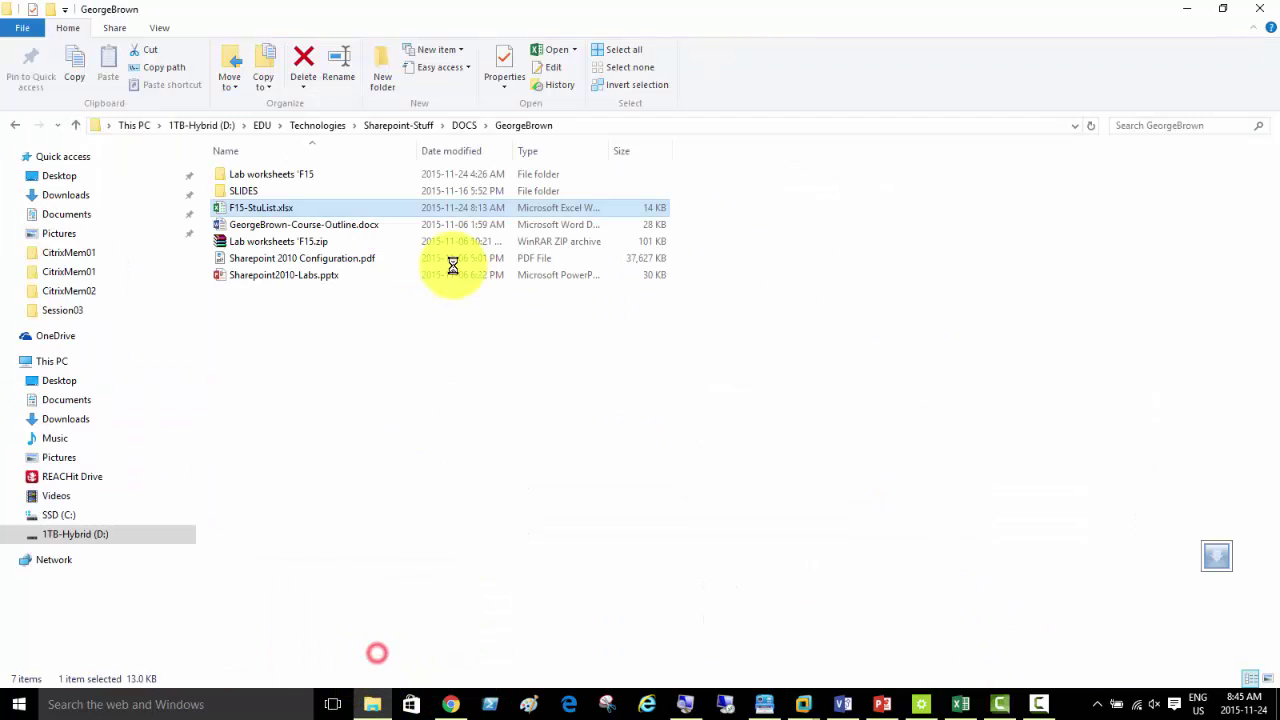
click(385, 125)
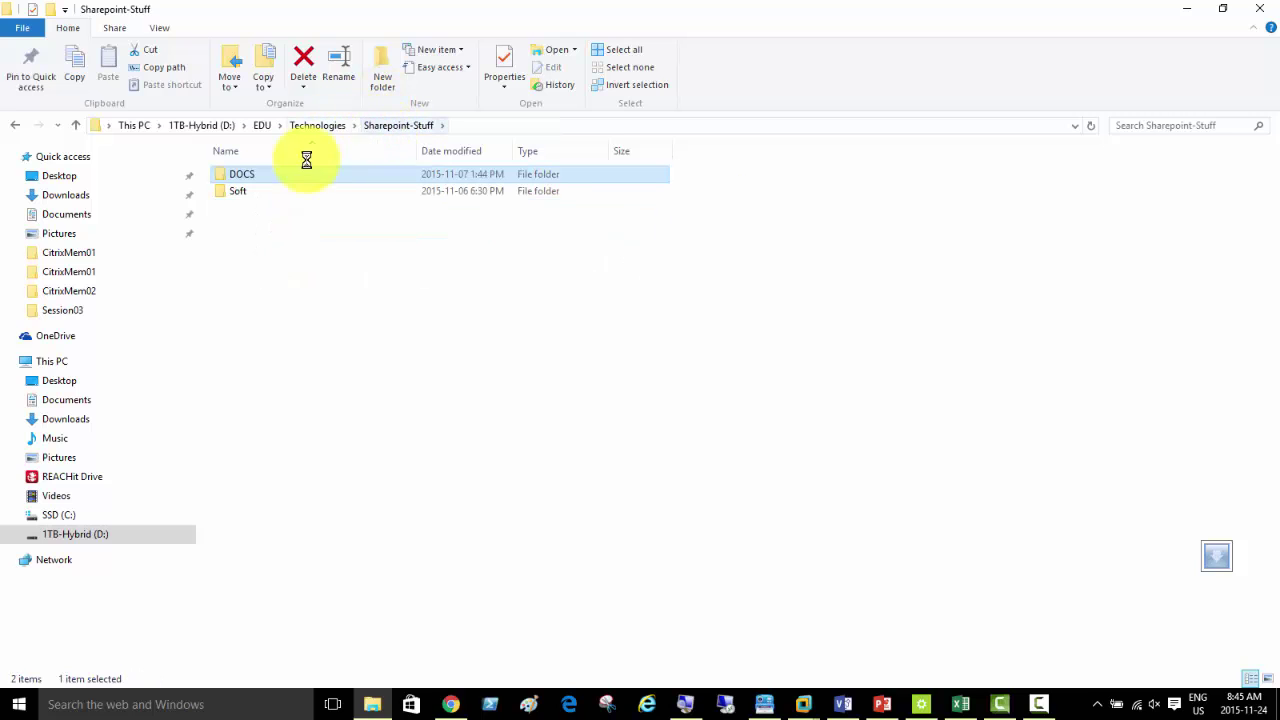
double_click(240, 191)
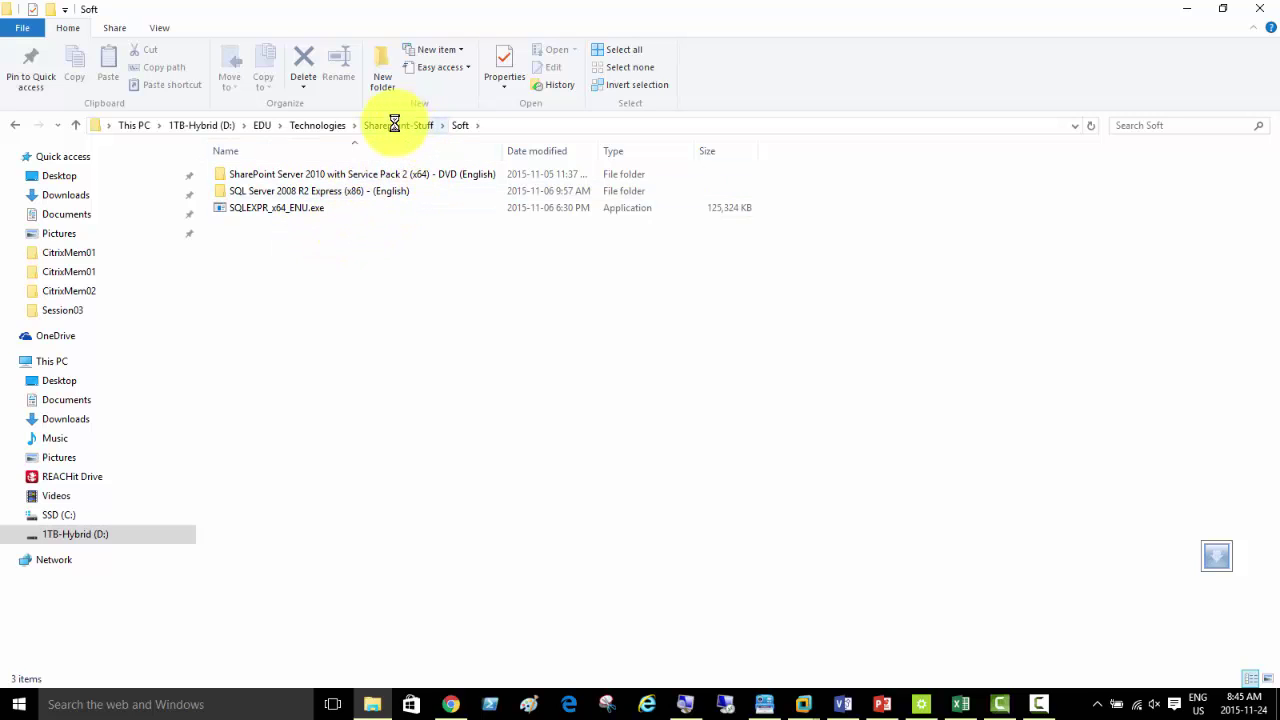
click(260, 125)
double_click(258, 177)
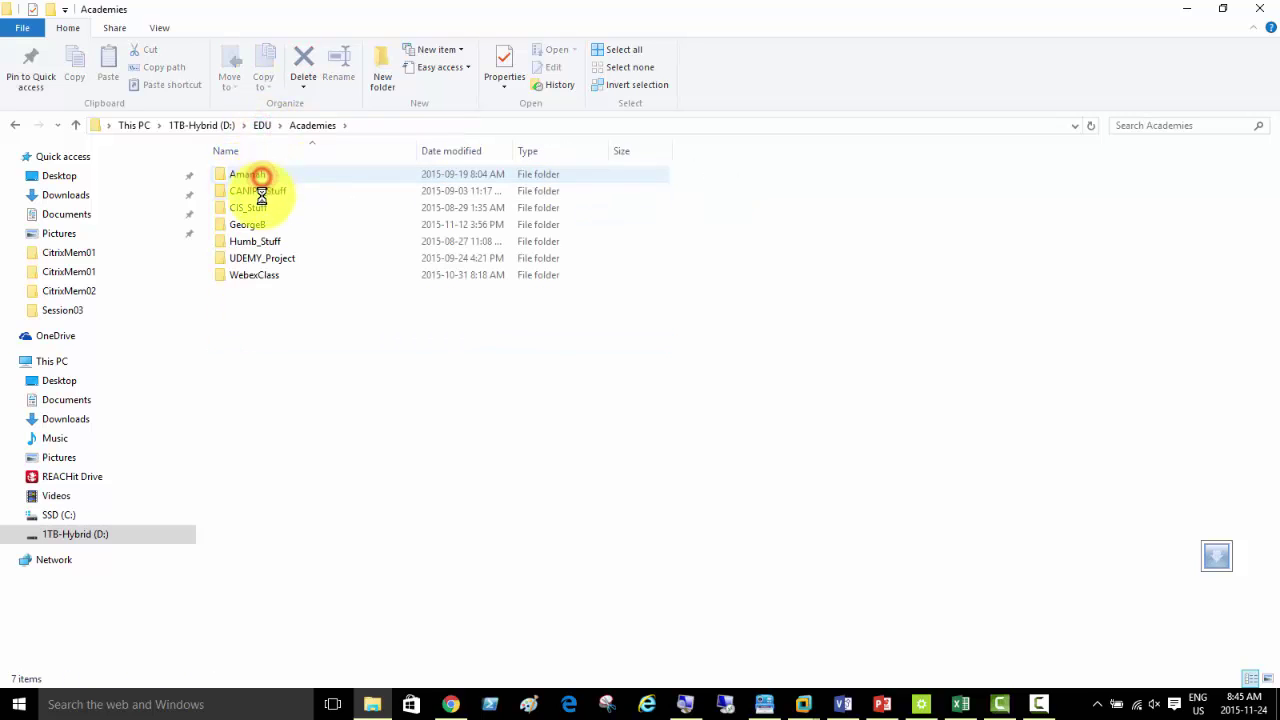
double_click(264, 224)
double_click(258, 190)
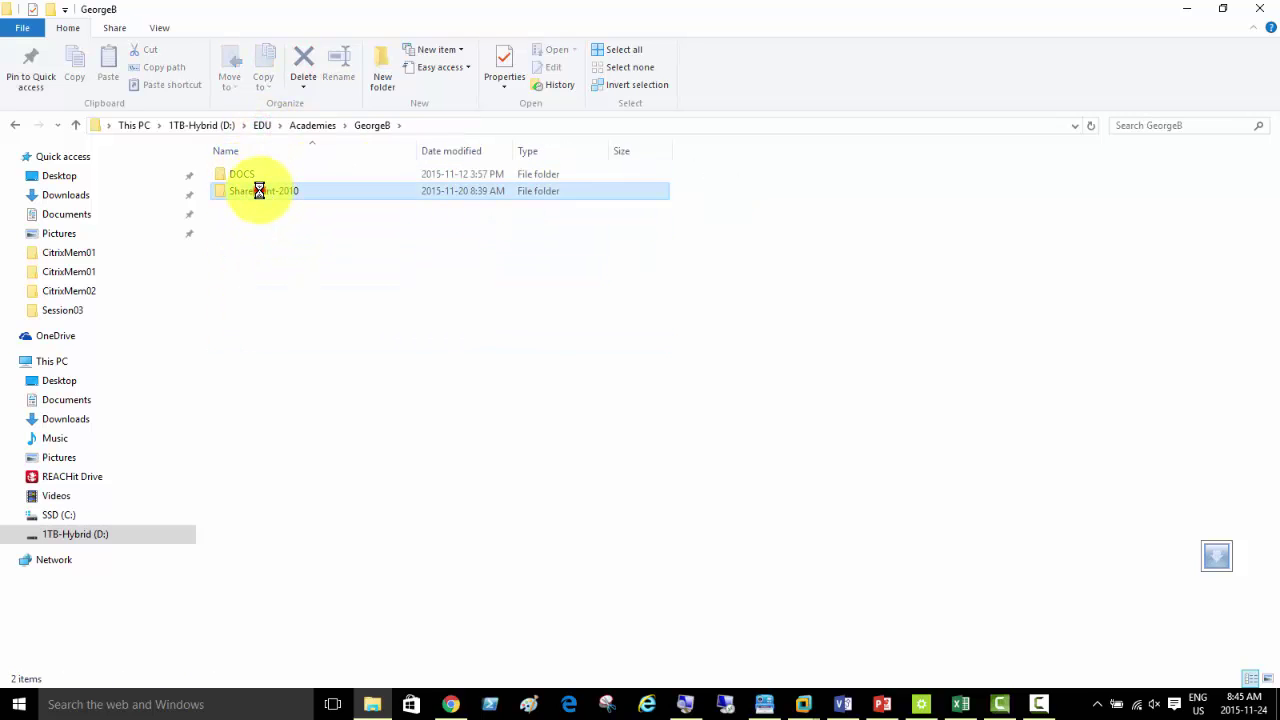
double_click(258, 272)
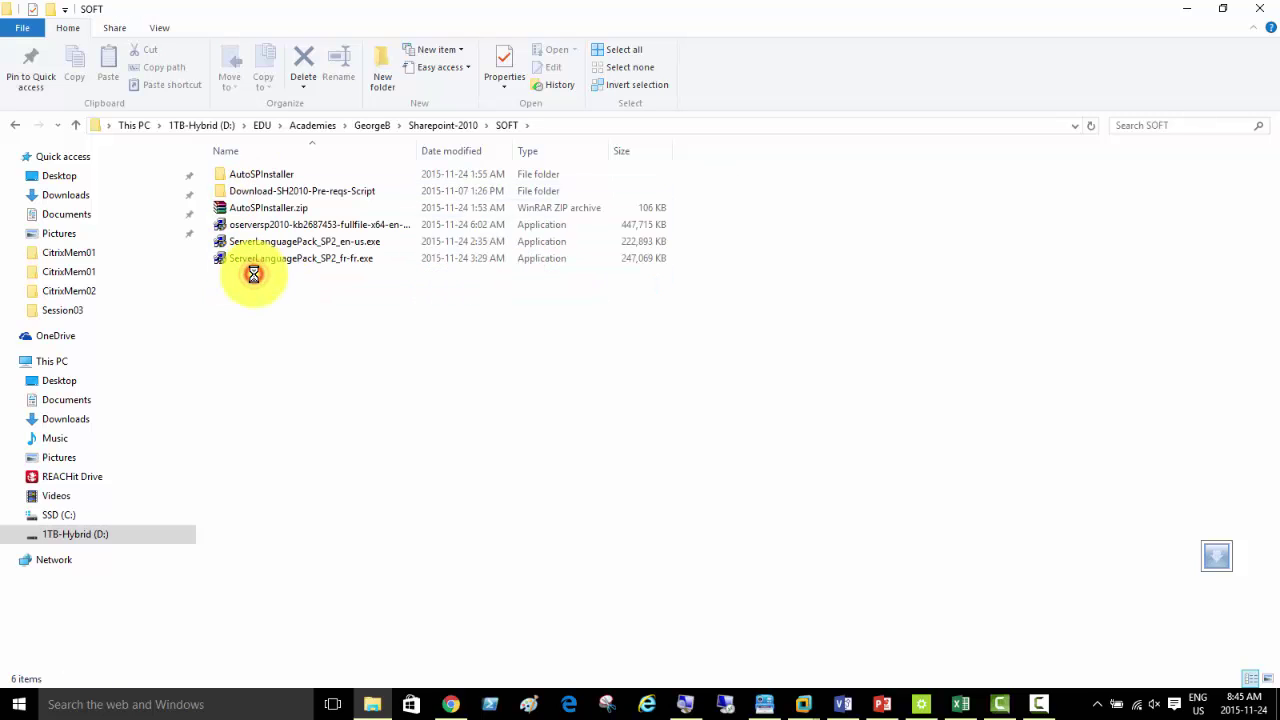
- Copy ServerLanguagePack_SP2_fr-fr.exe from the SOFT folder
click(358, 261)
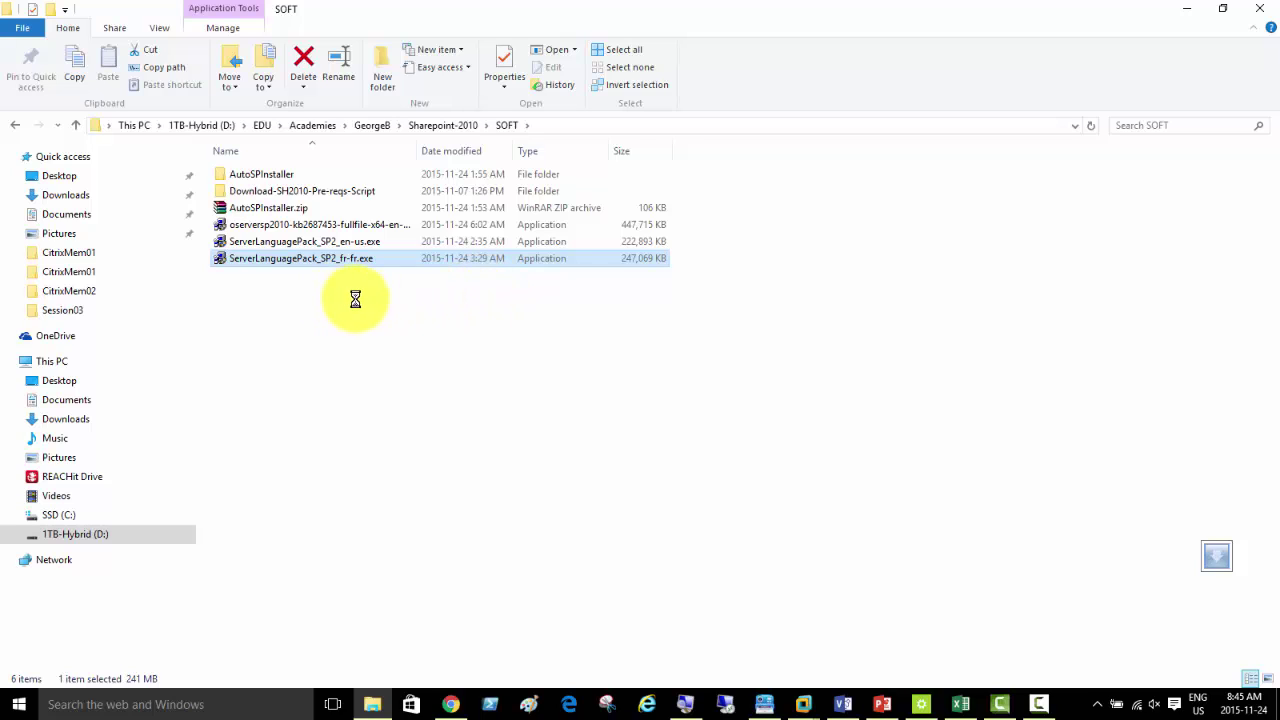
right_click(320, 260)
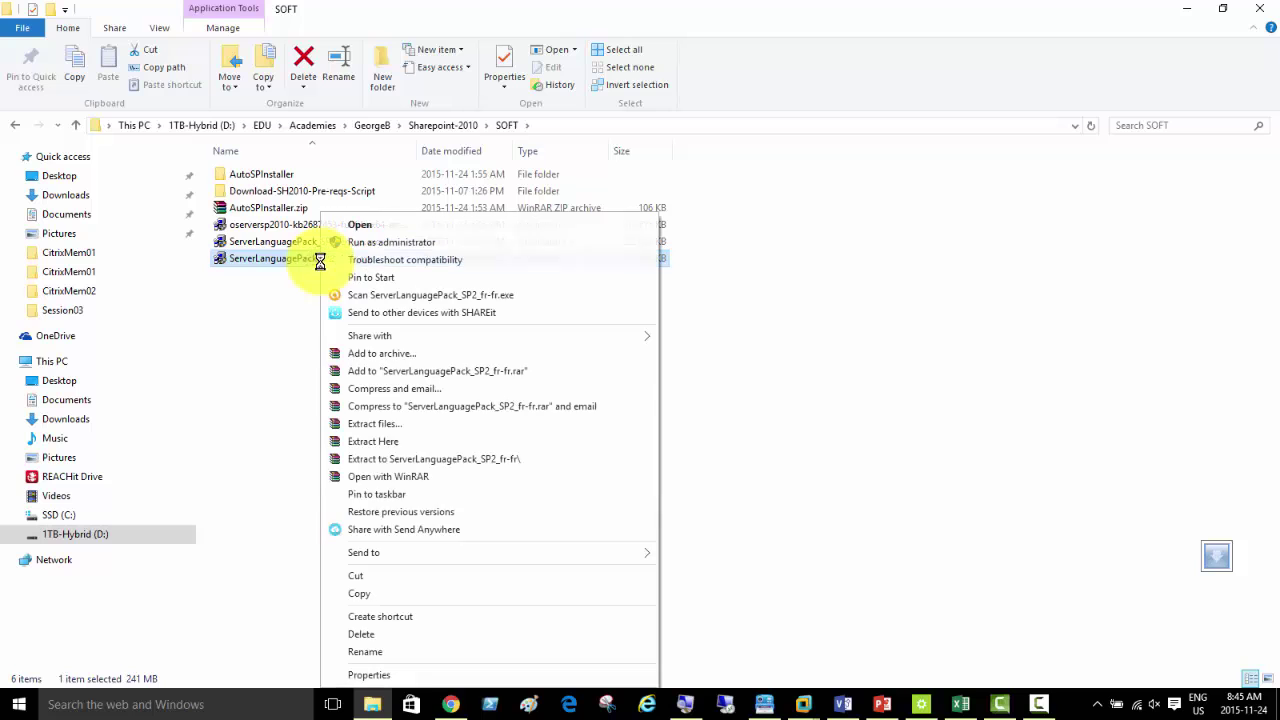
click(397, 593)
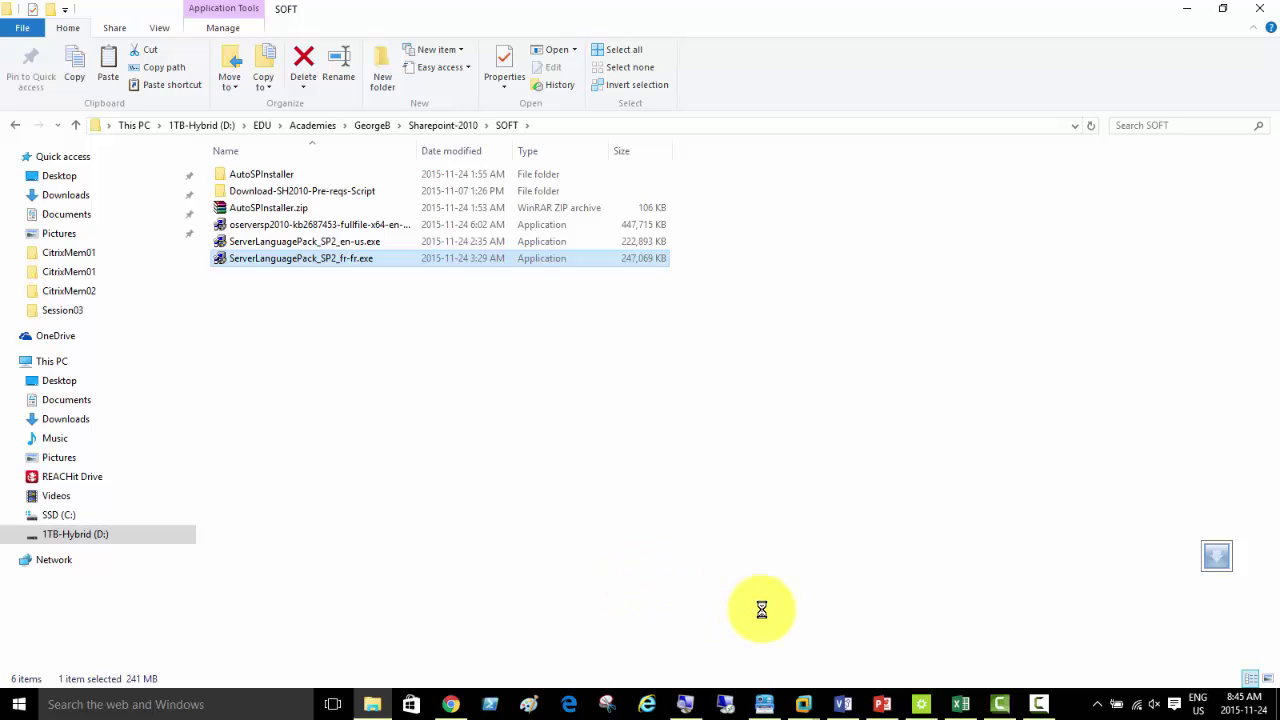
- Switch to the Server02 VM and open its Local Disk (C:) in Explorer
mouse_move(805, 706)
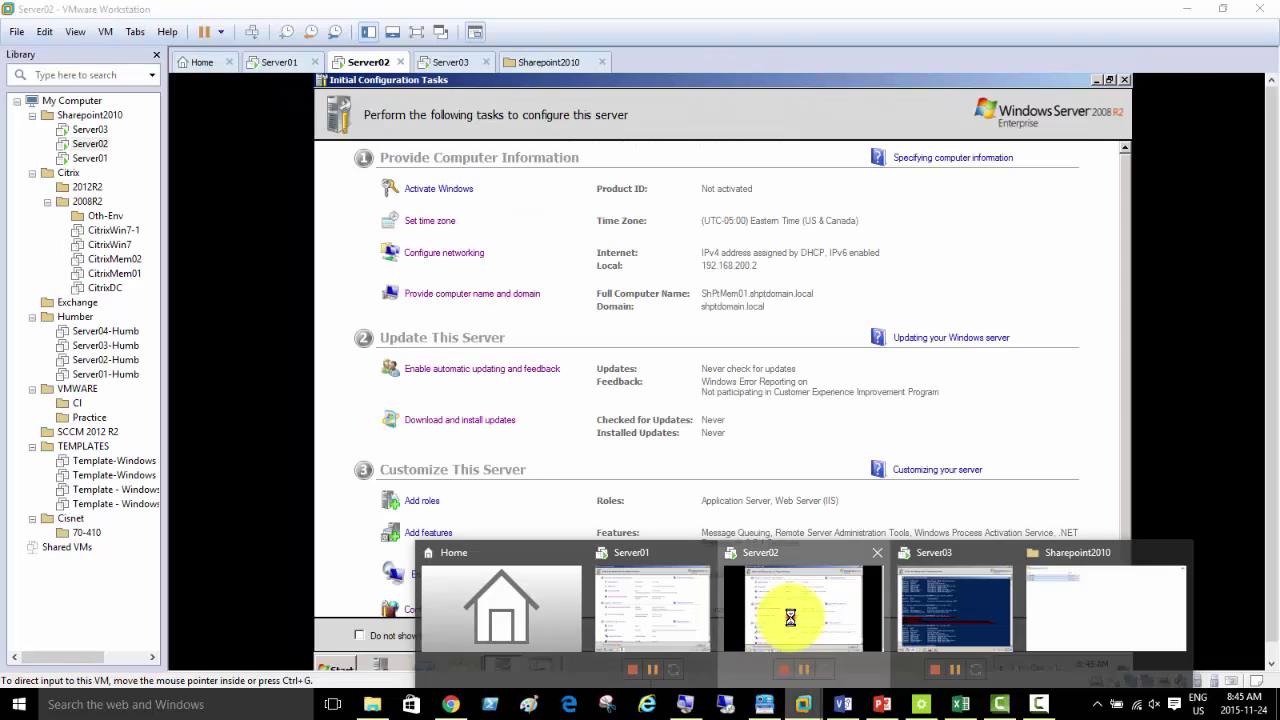
click(790, 617)
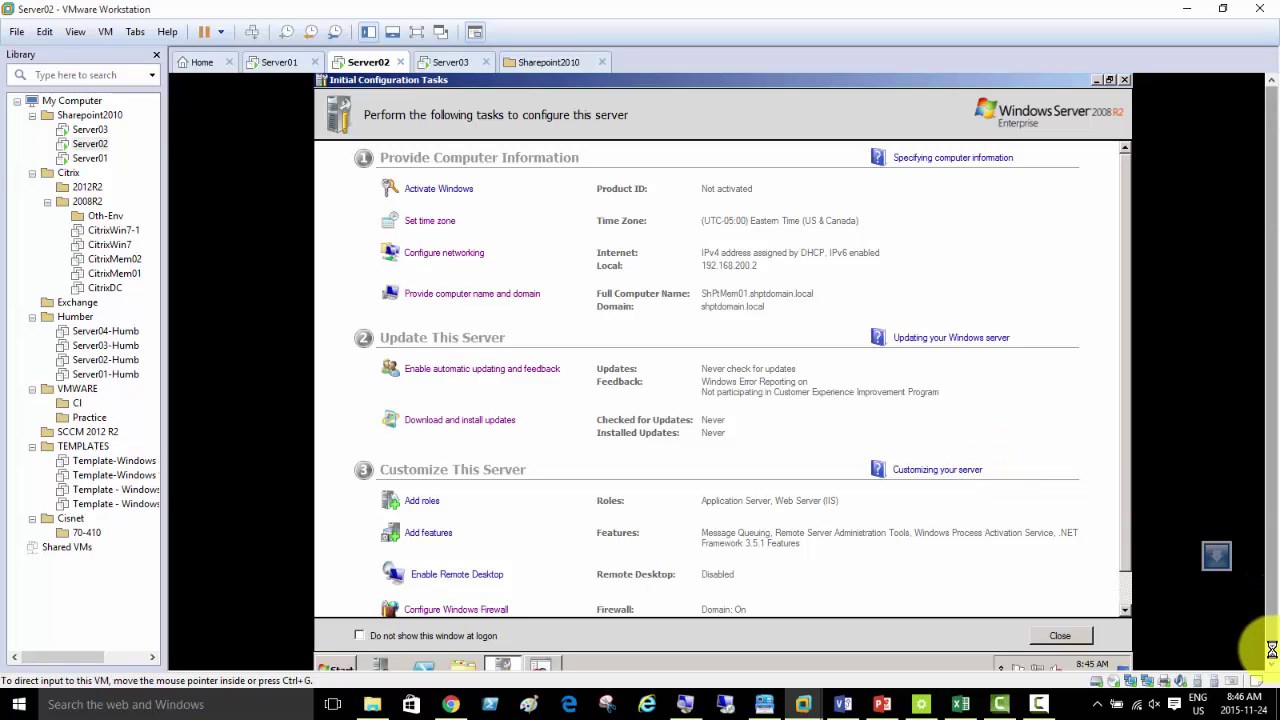
click(465, 655)
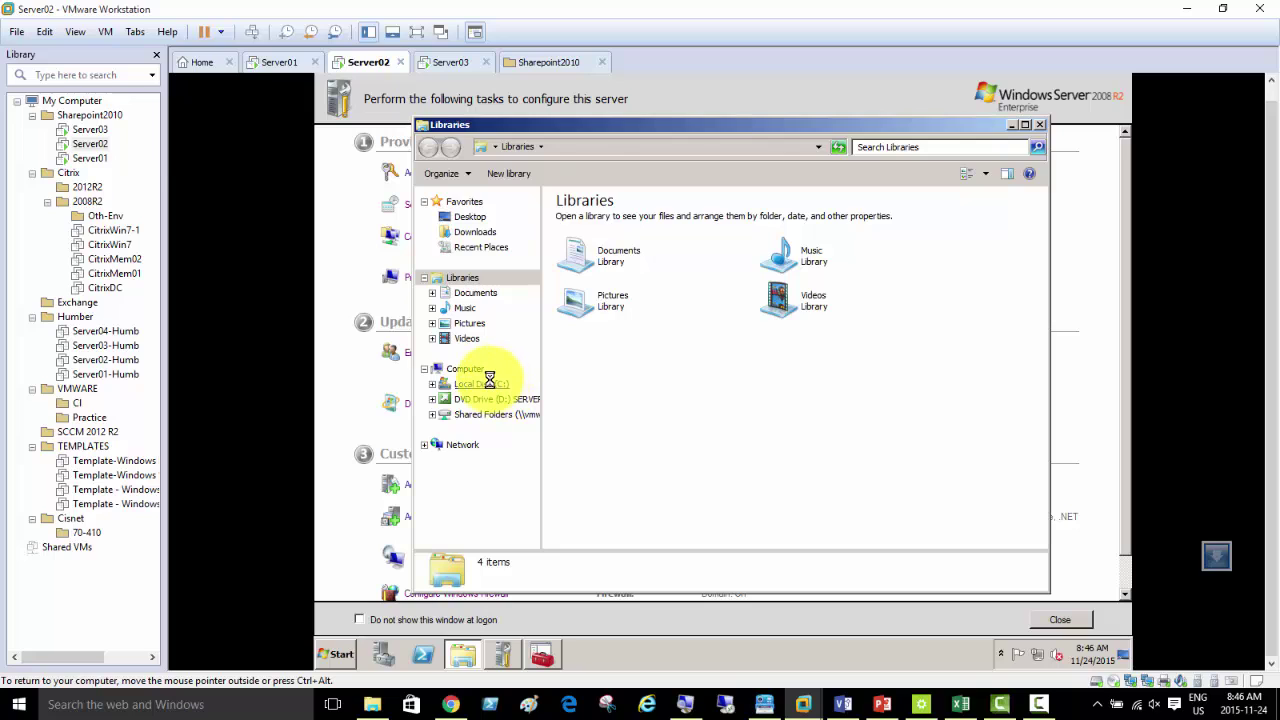
click(489, 381)
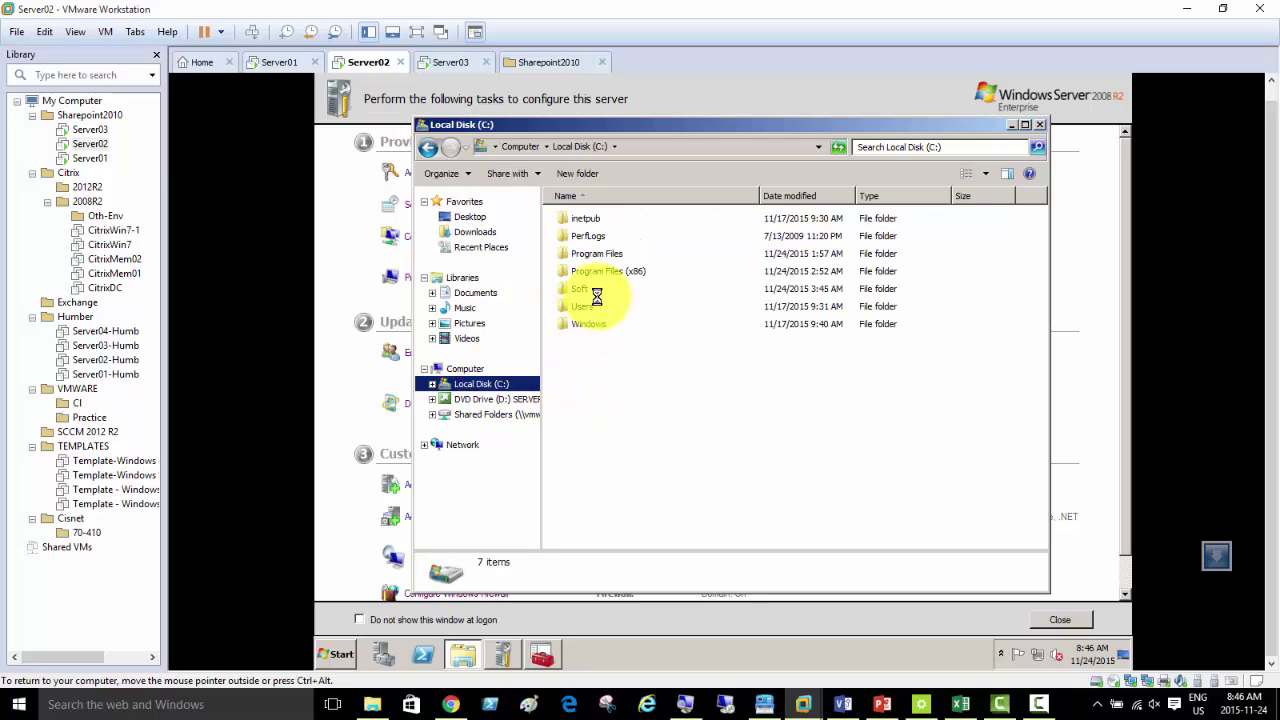
- Paste the French language pack into the Soft folder, replacing the existing file
right_click(578, 290)
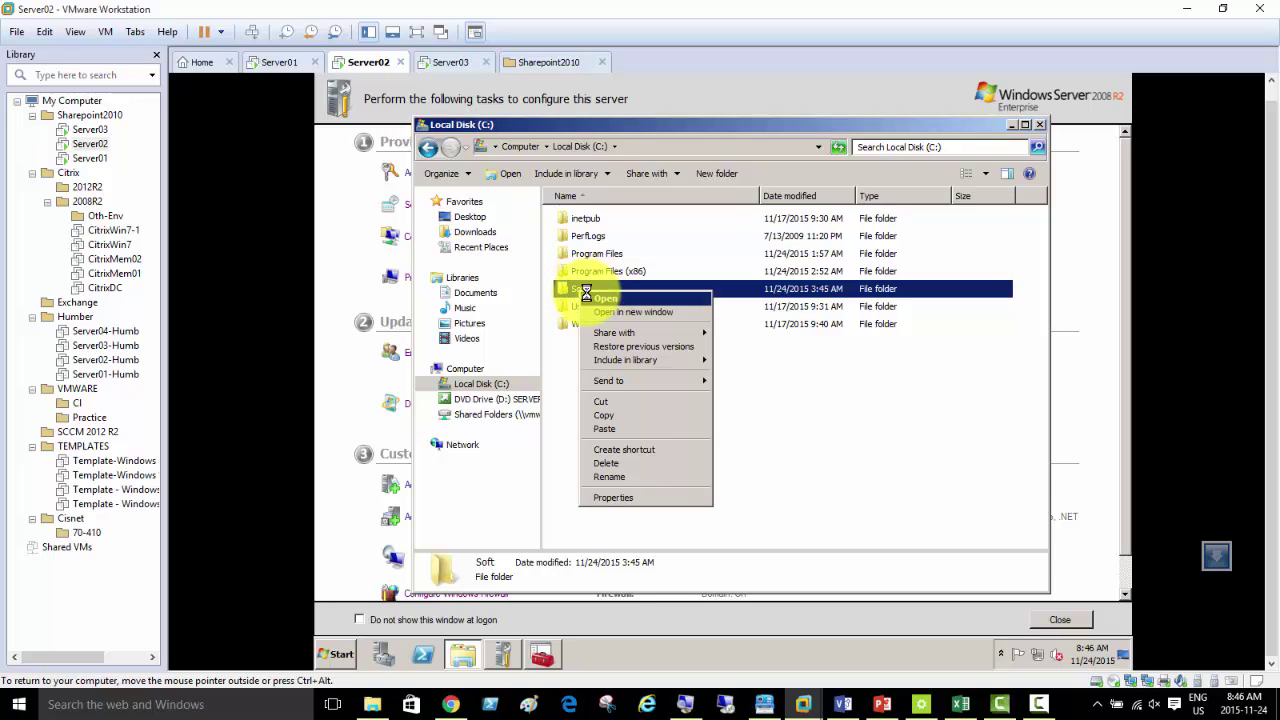
click(617, 428)
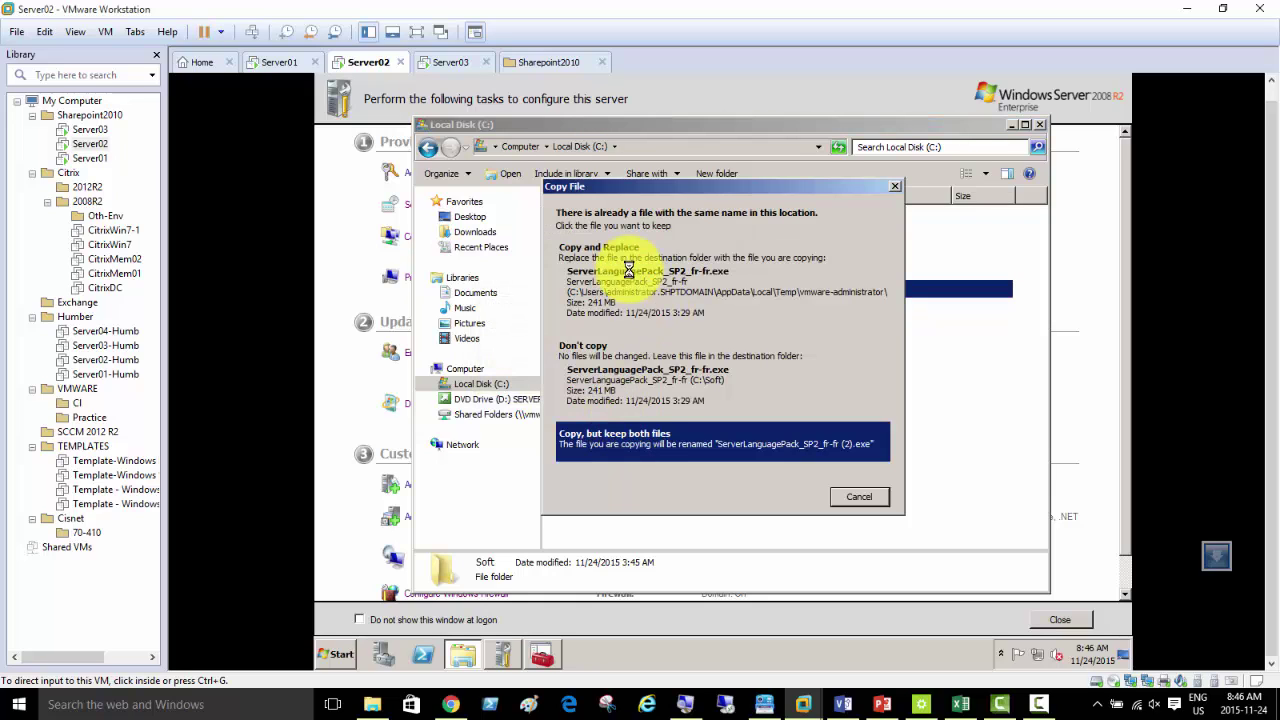
click(624, 261)
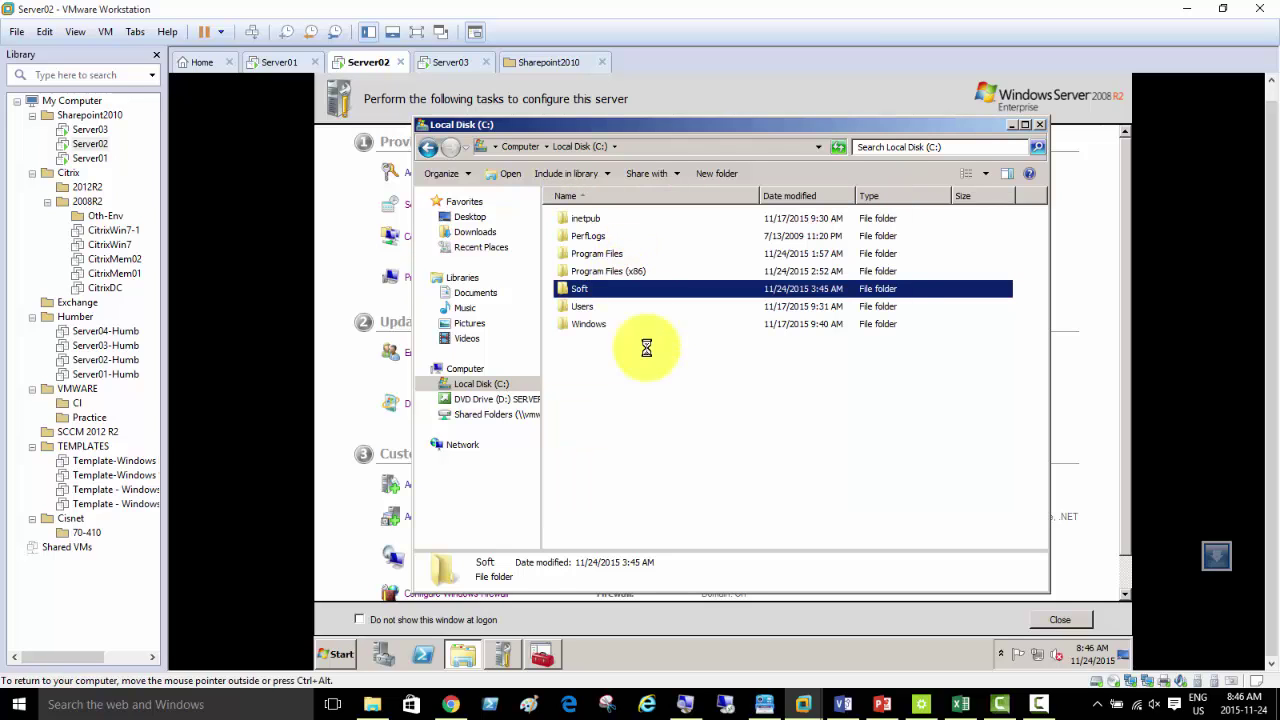
click(628, 400)
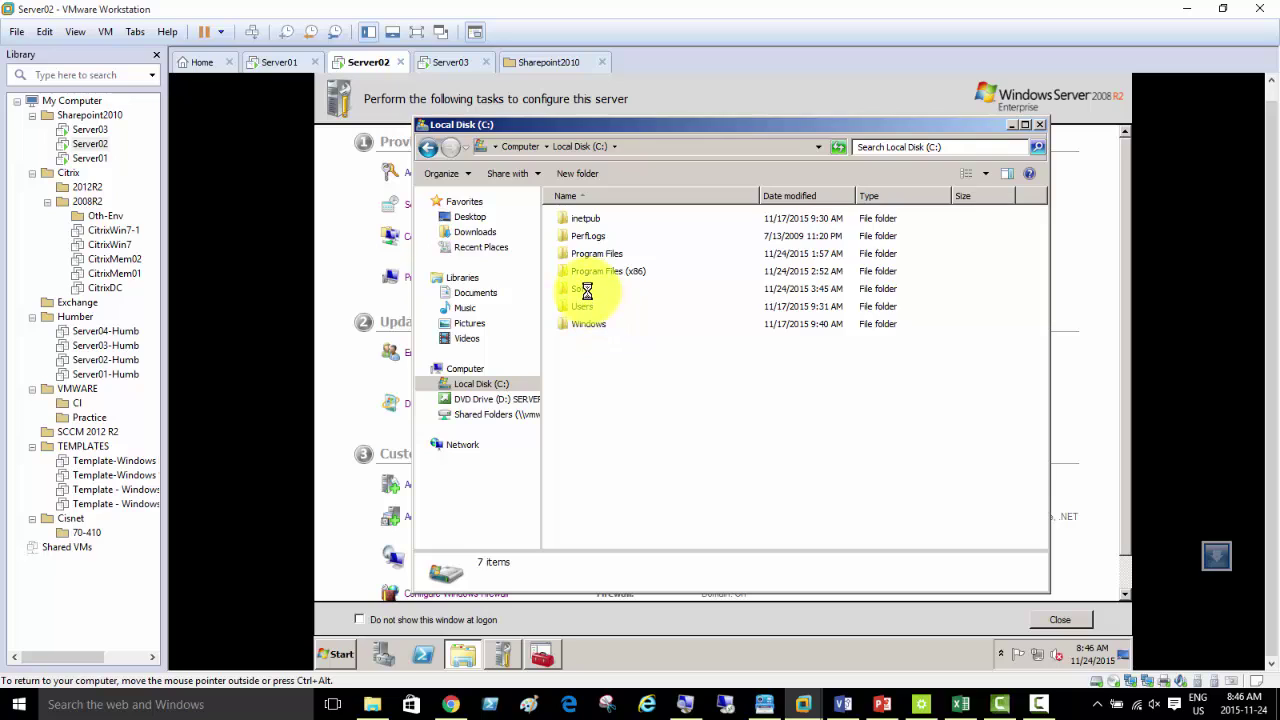
- Open C:\Soft to confirm AutoSPInstaller and the 247,069 KB ServerLanguagePack_SP2_fr-fr are there
double_click(587, 289)
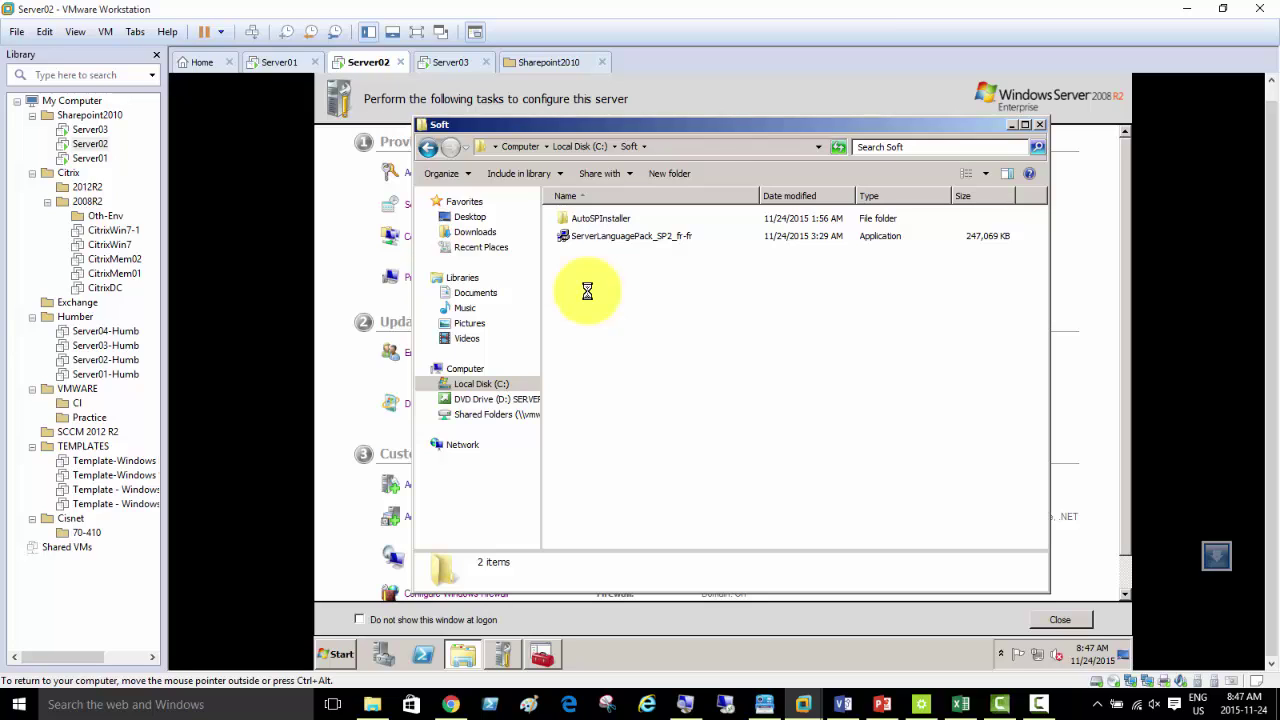
click(1034, 705)
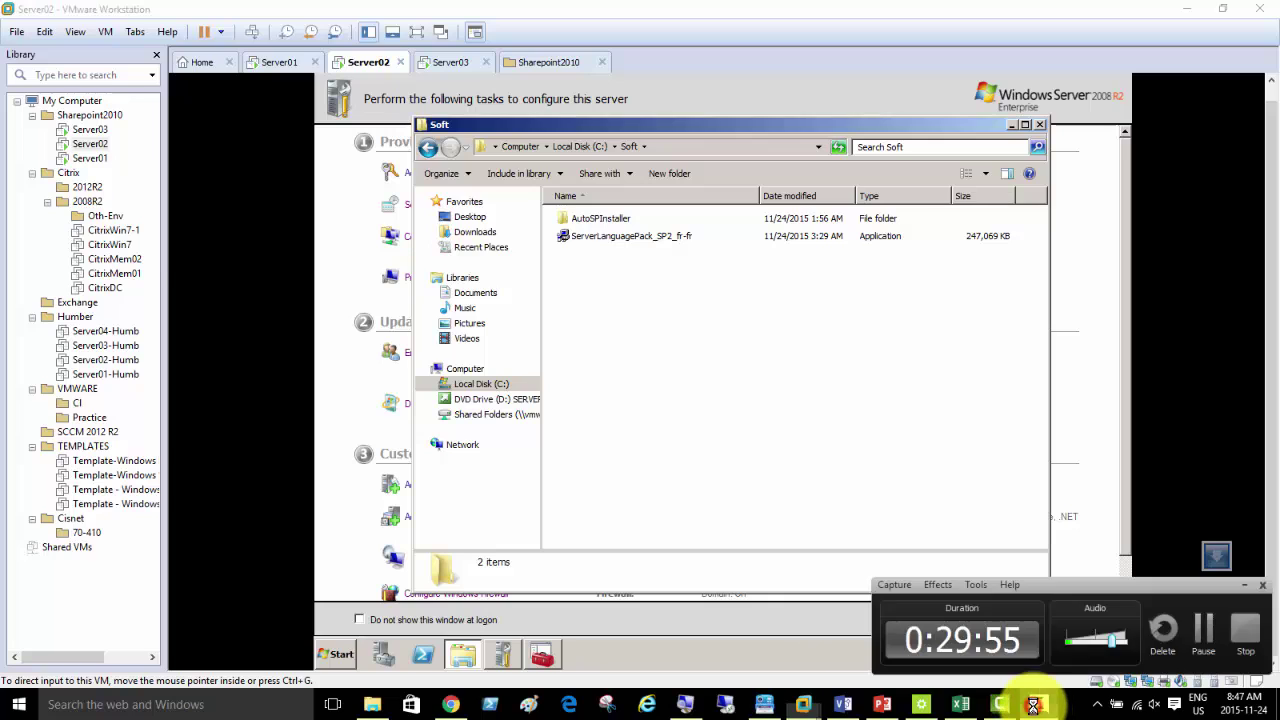
click(1203, 628)
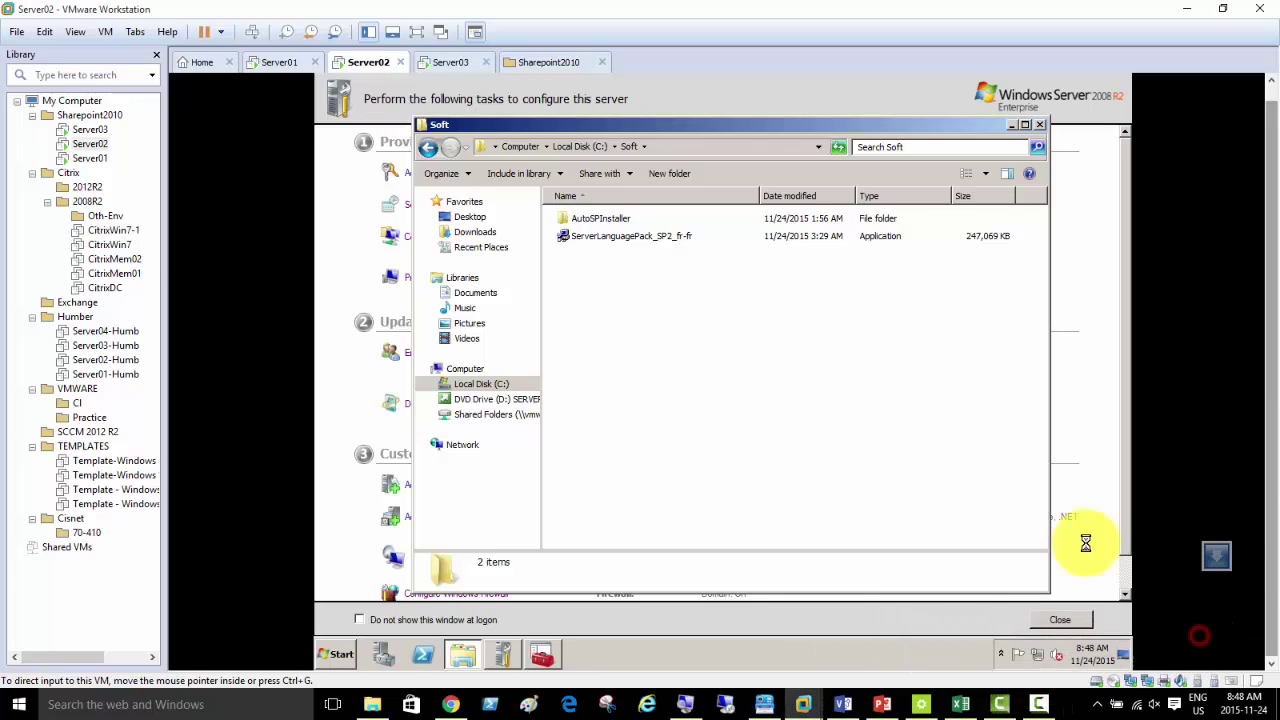
- Launch ServerLanguagePack_SP2_fr-fr, accept the licence terms and continue with the installation
double_click(628, 236)
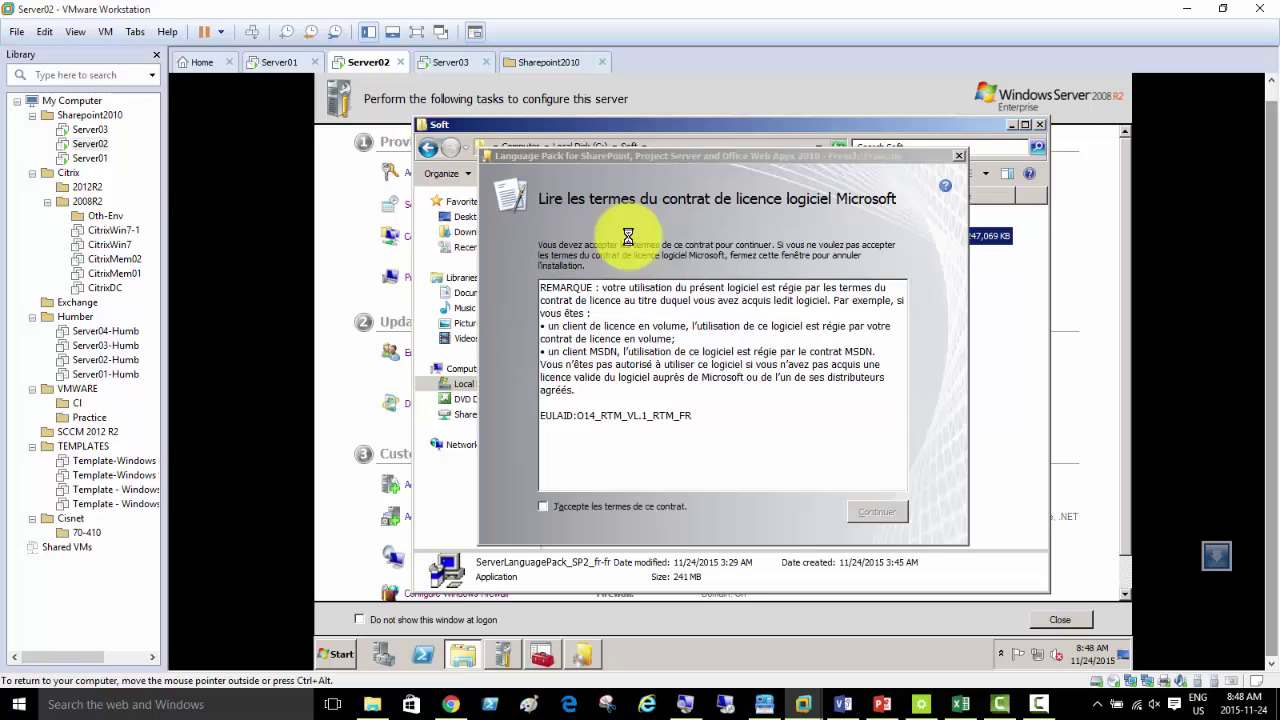
click(577, 505)
click(875, 511)
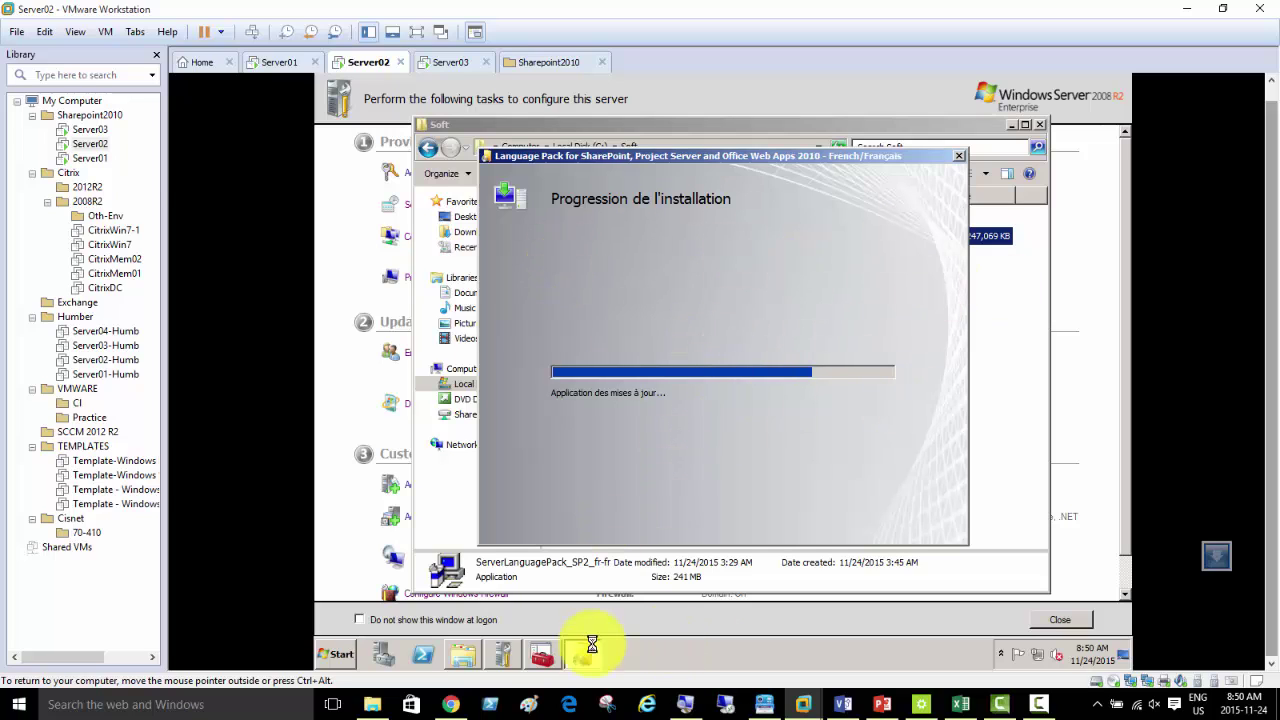
mouse_move(374, 705)
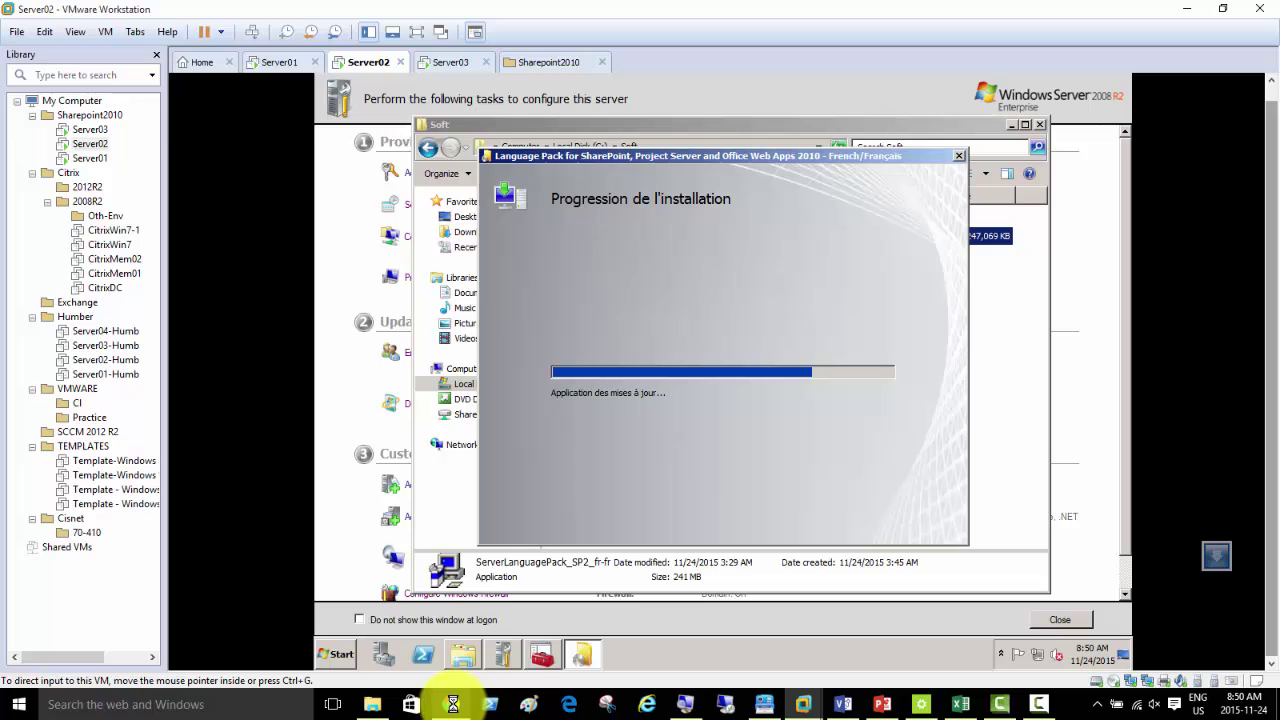
mouse_move(453, 704)
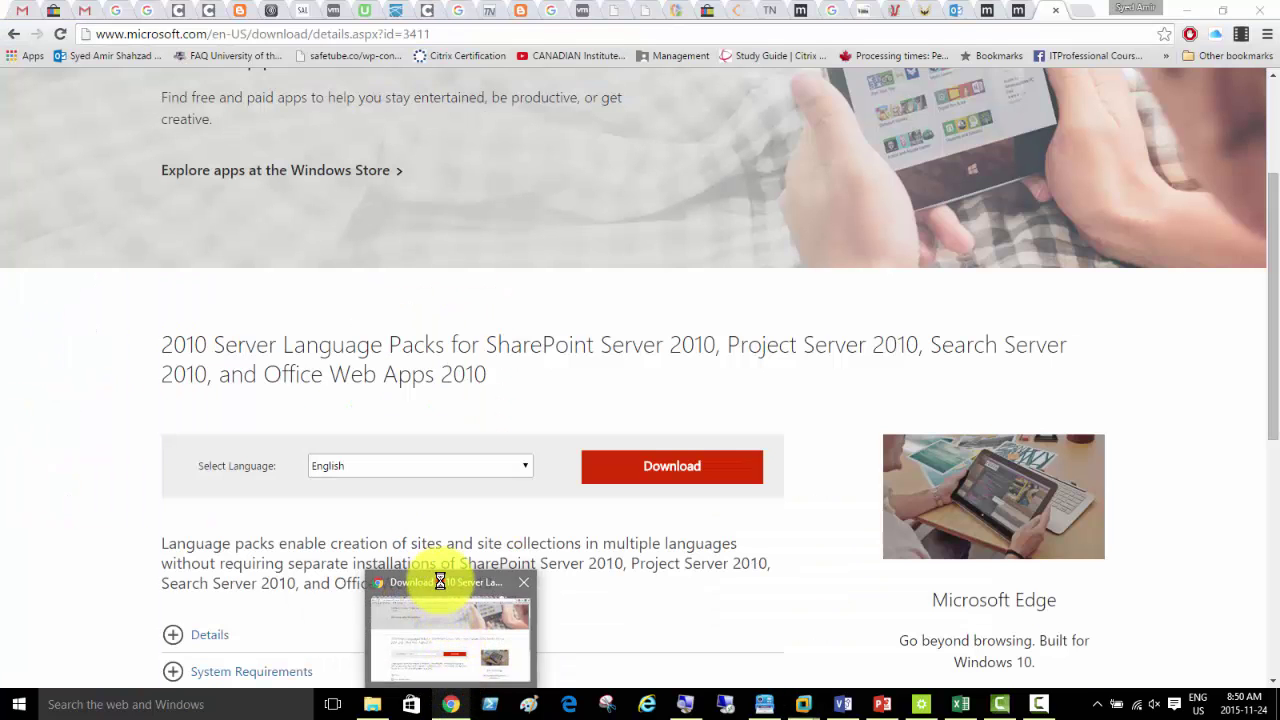
- Search Chrome for 'sharepoint 2010 Service pack 2' and open Microsoft's SP2 (KB2687453) download page
click(440, 582)
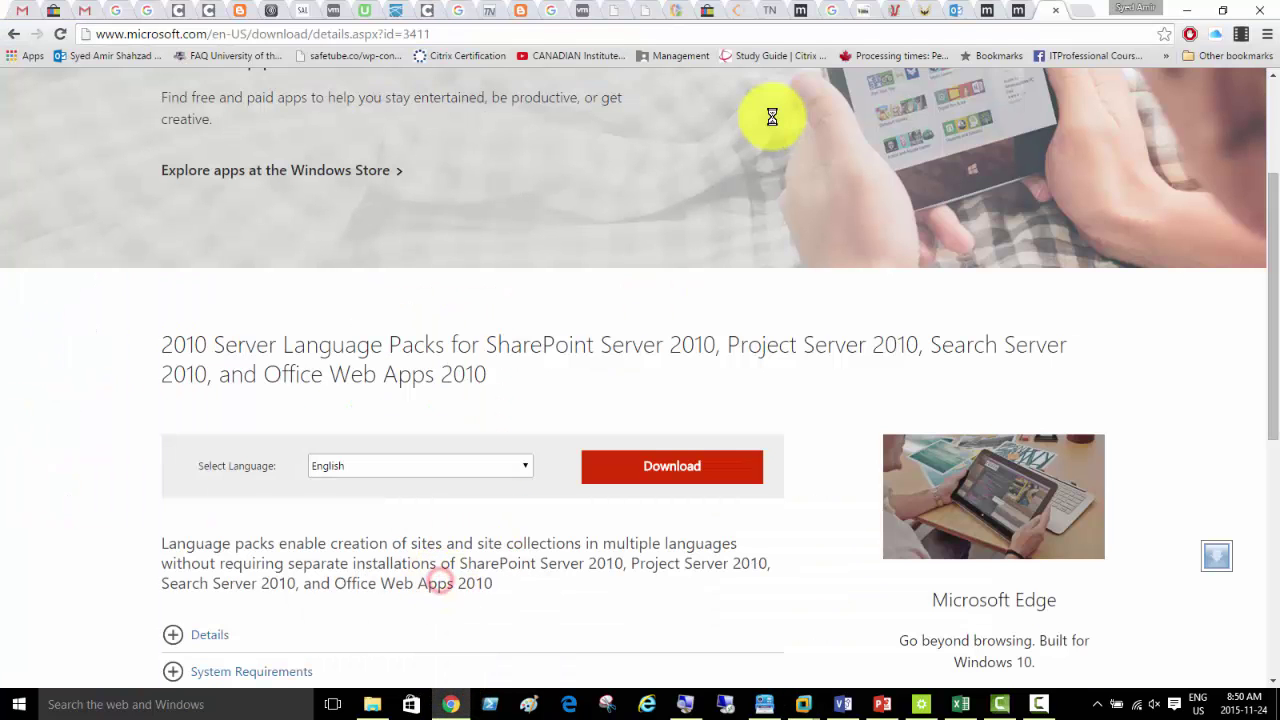
click(1068, 34)
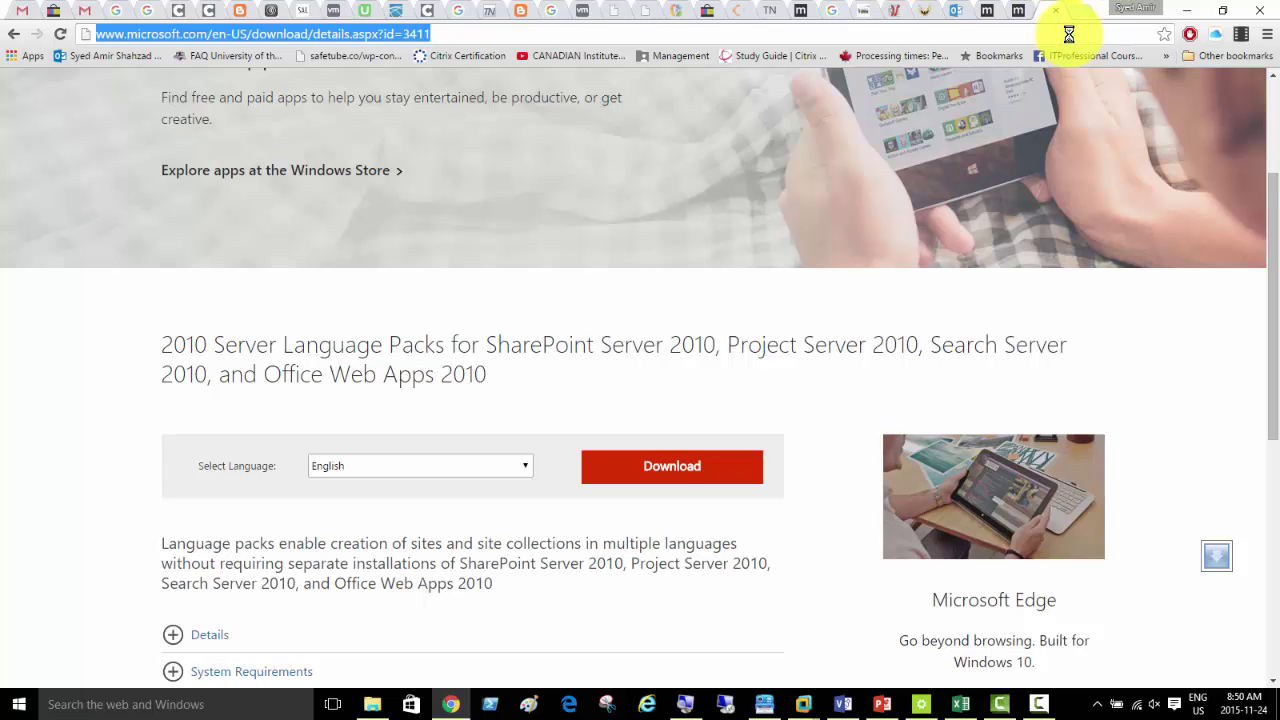
text(sharepoint)
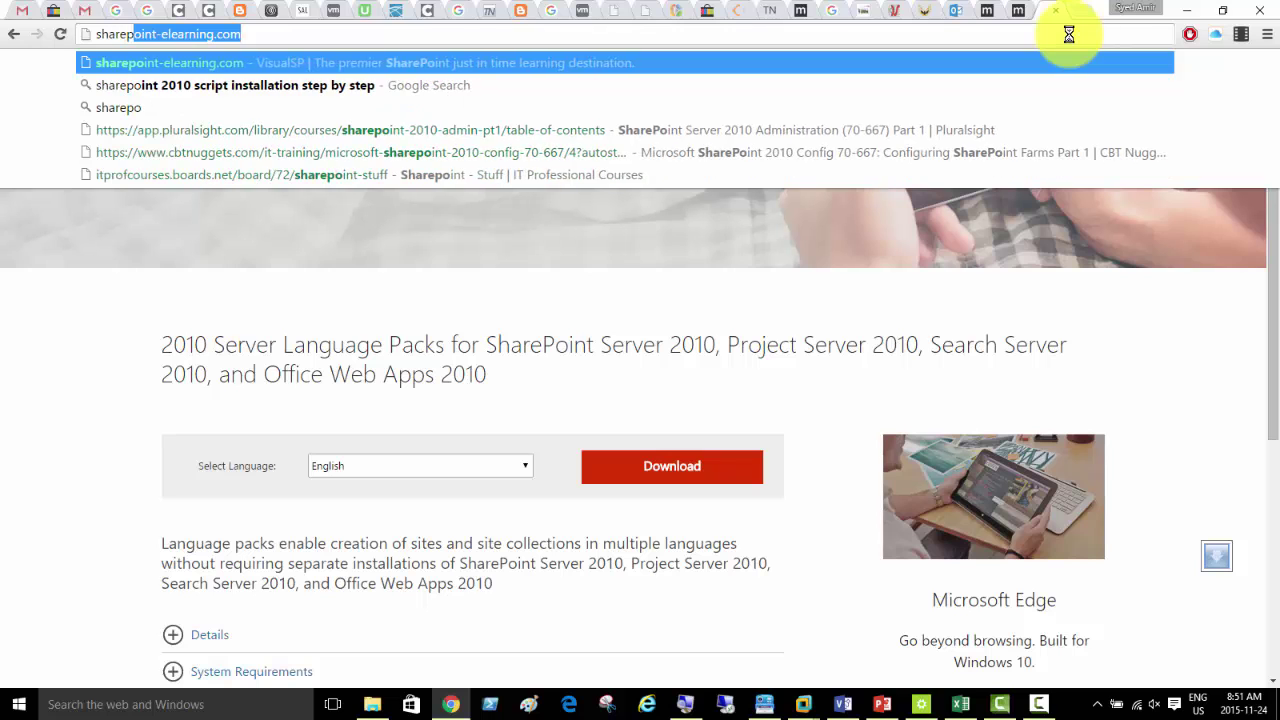
text( 2010 )
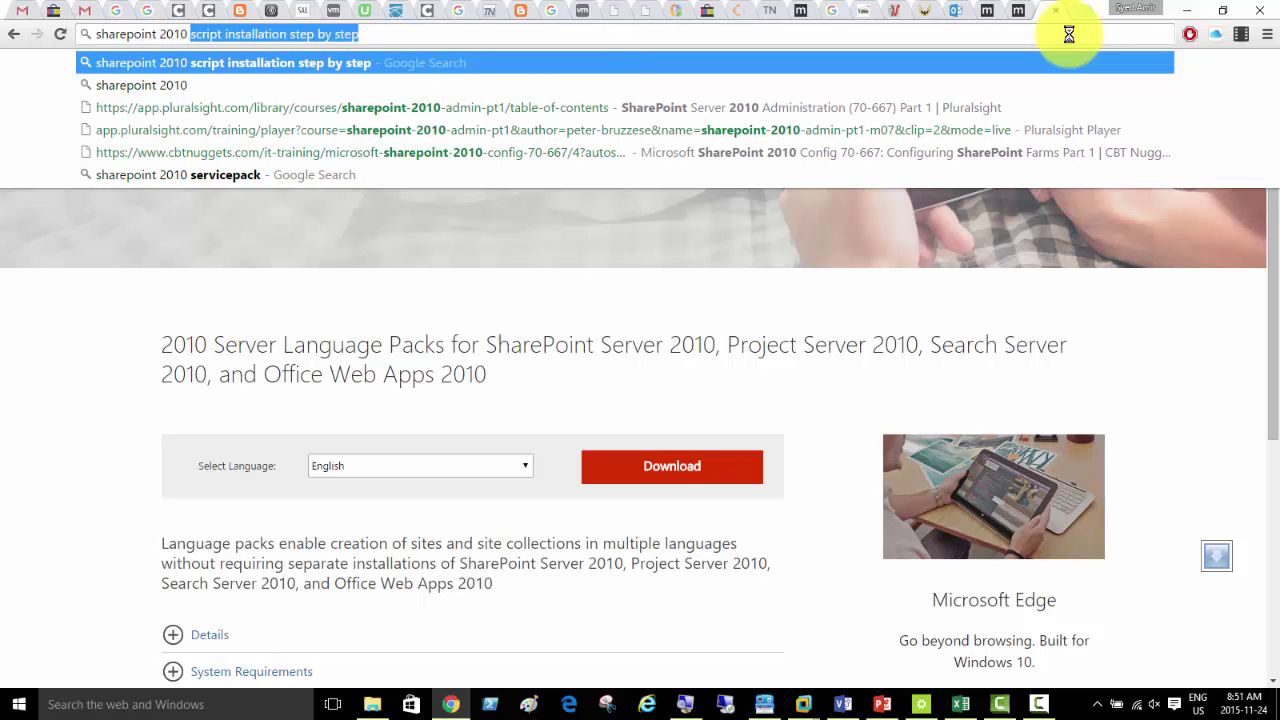
text(Service packs)
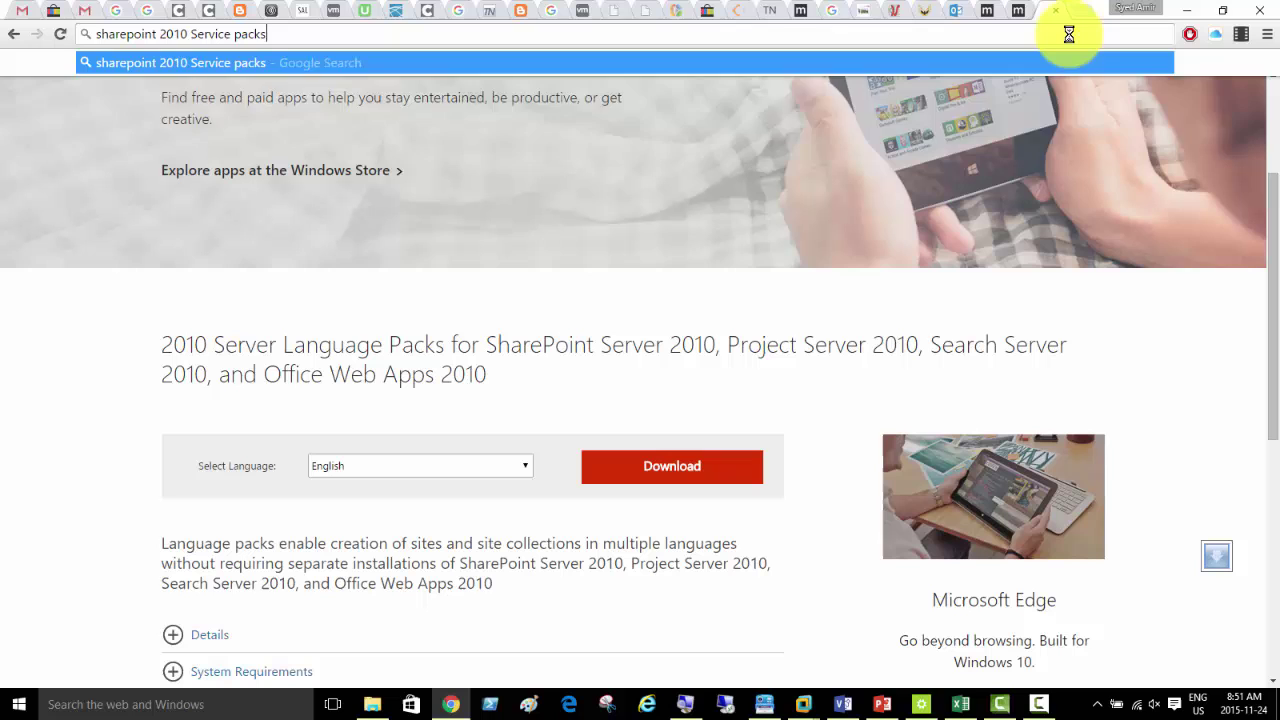
key(BackSpace)
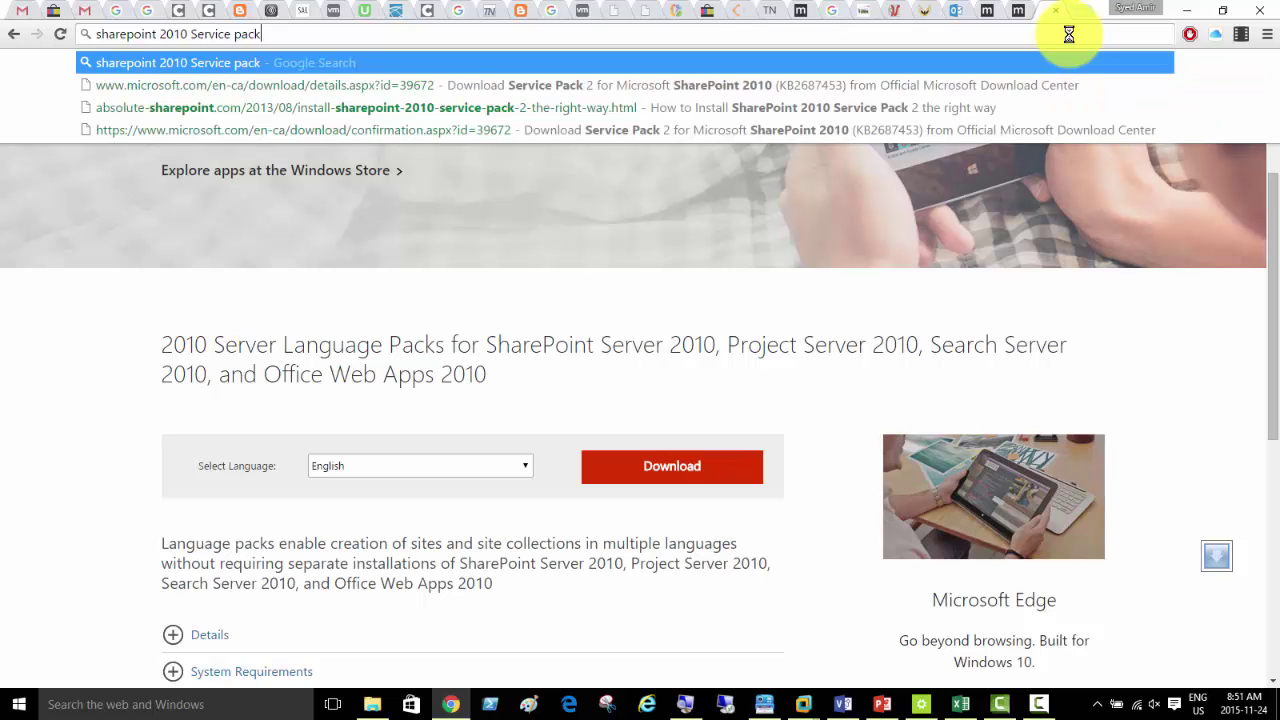
key(Return)
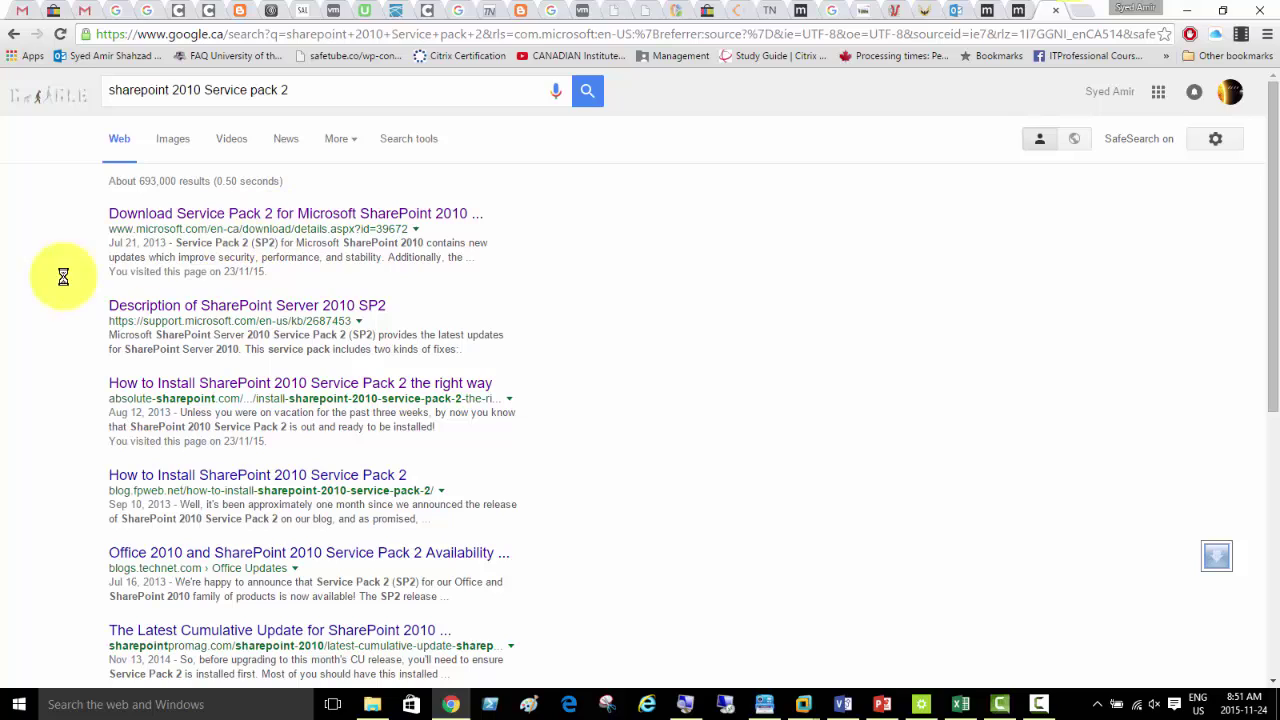
click(355, 307)
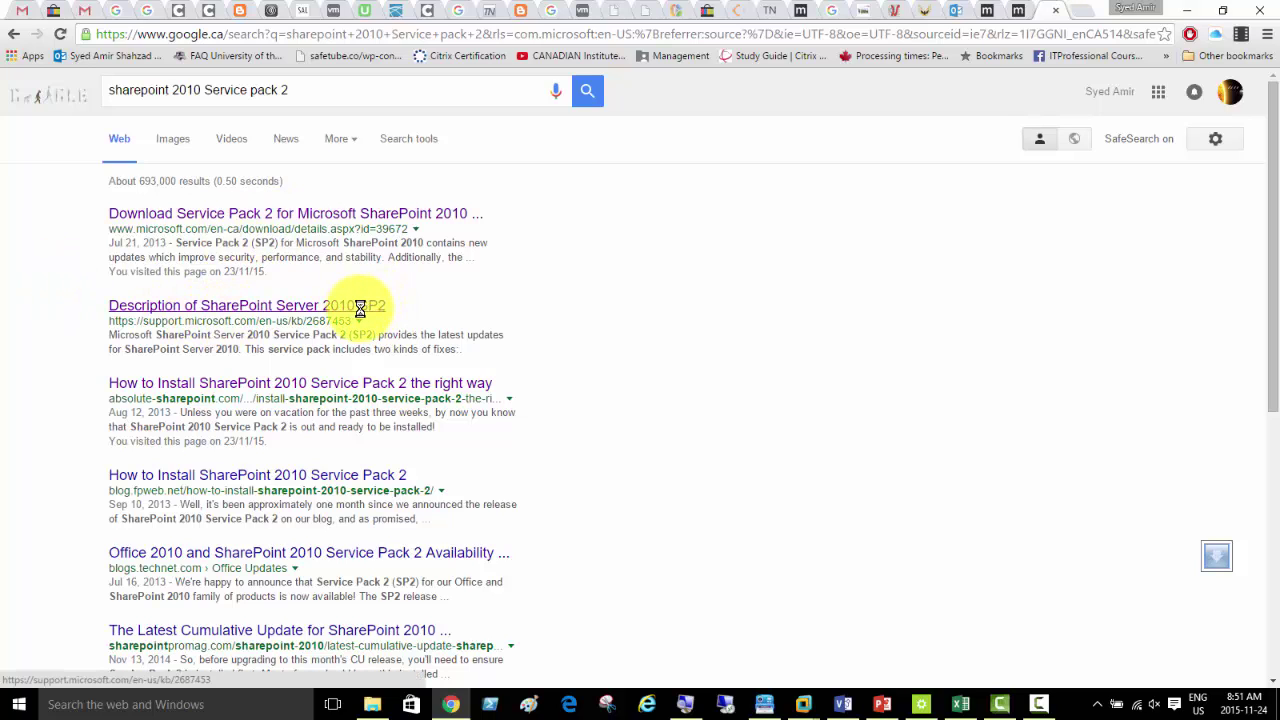
click(325, 212)
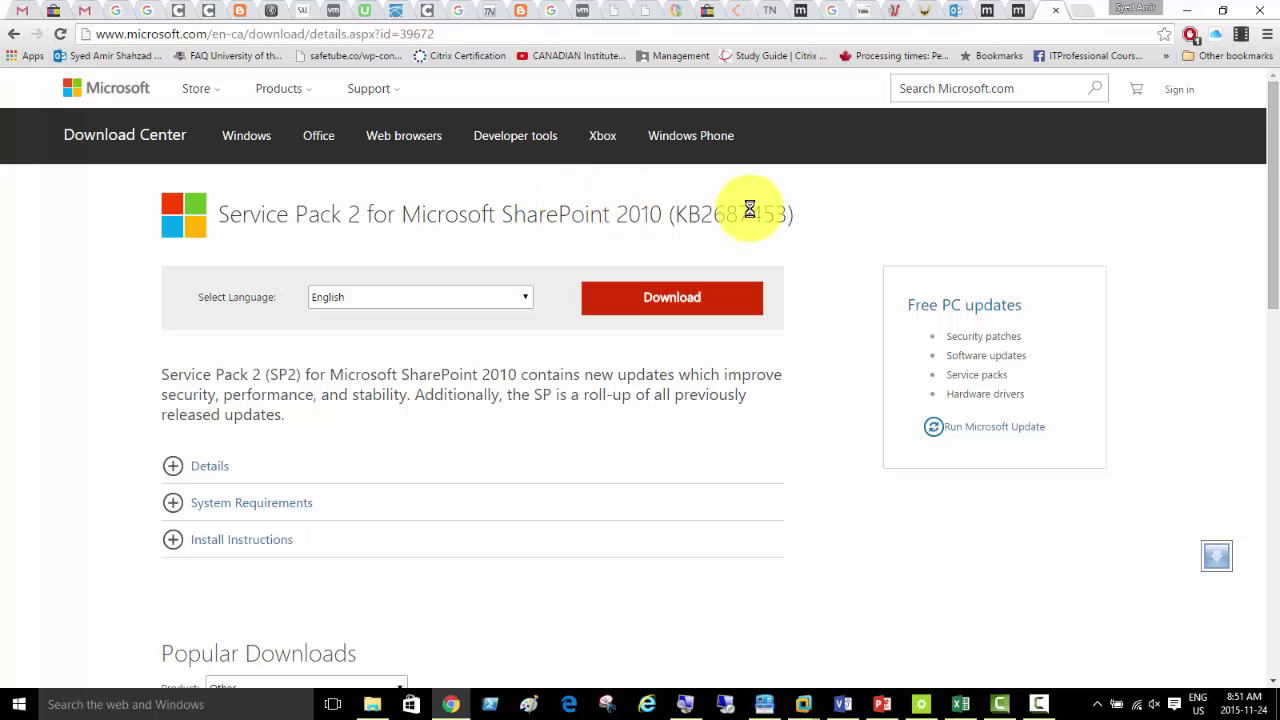
click(450, 34)
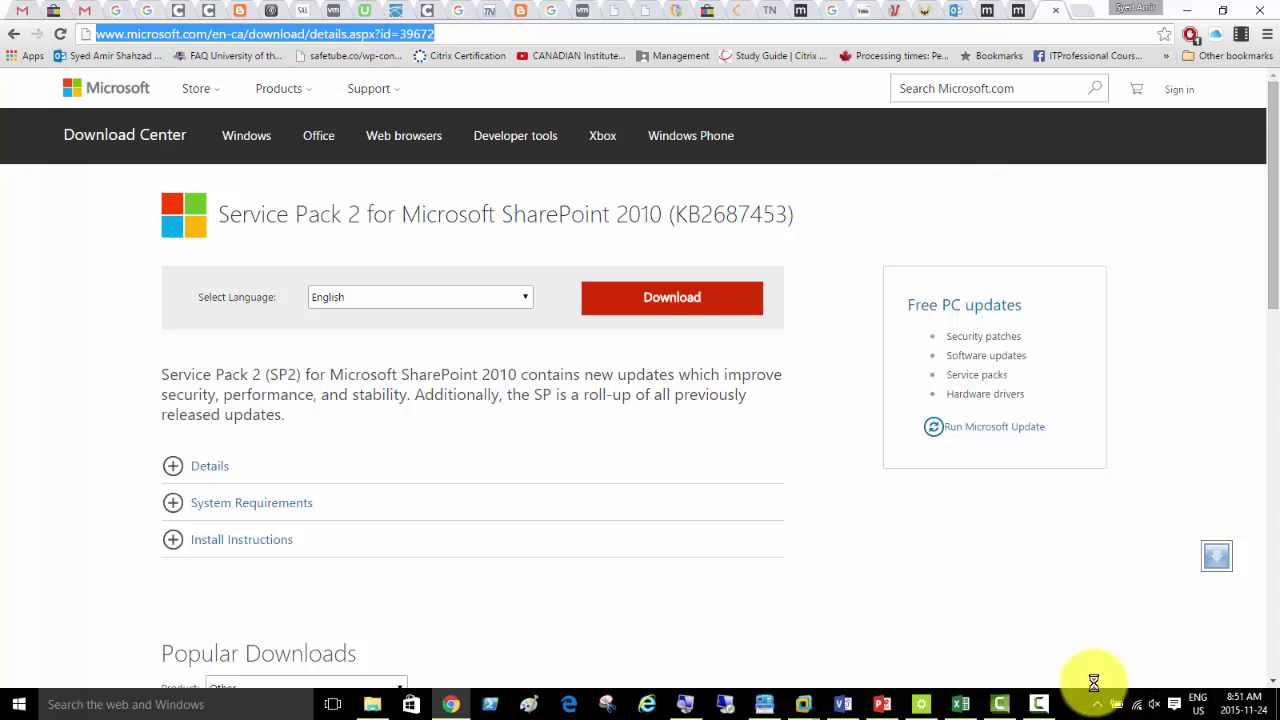
click(1041, 701)
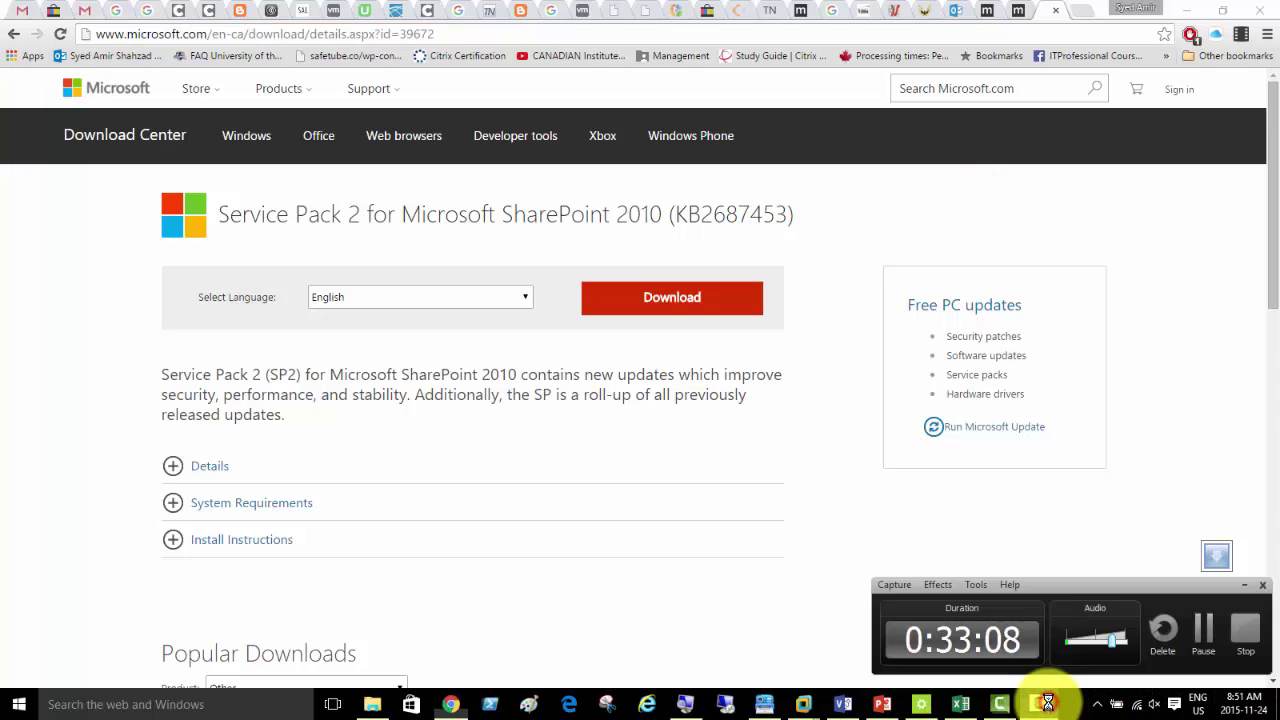
click(1207, 631)
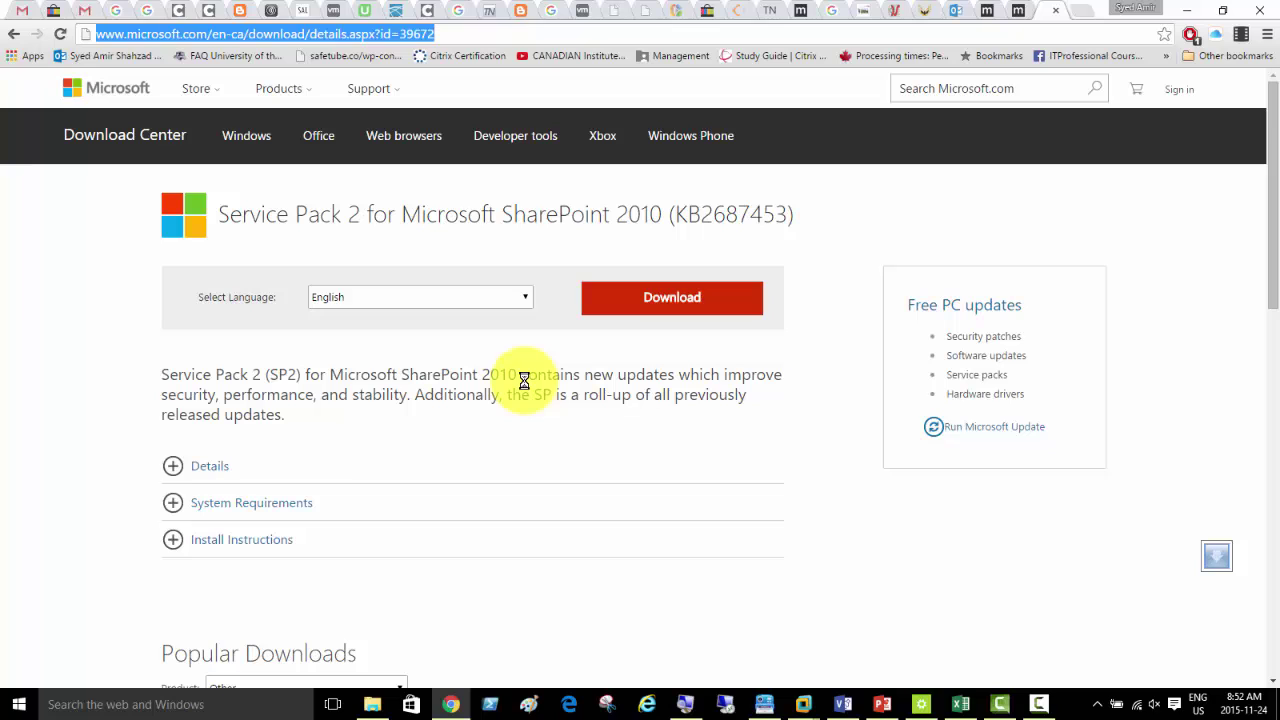
click(646, 377)
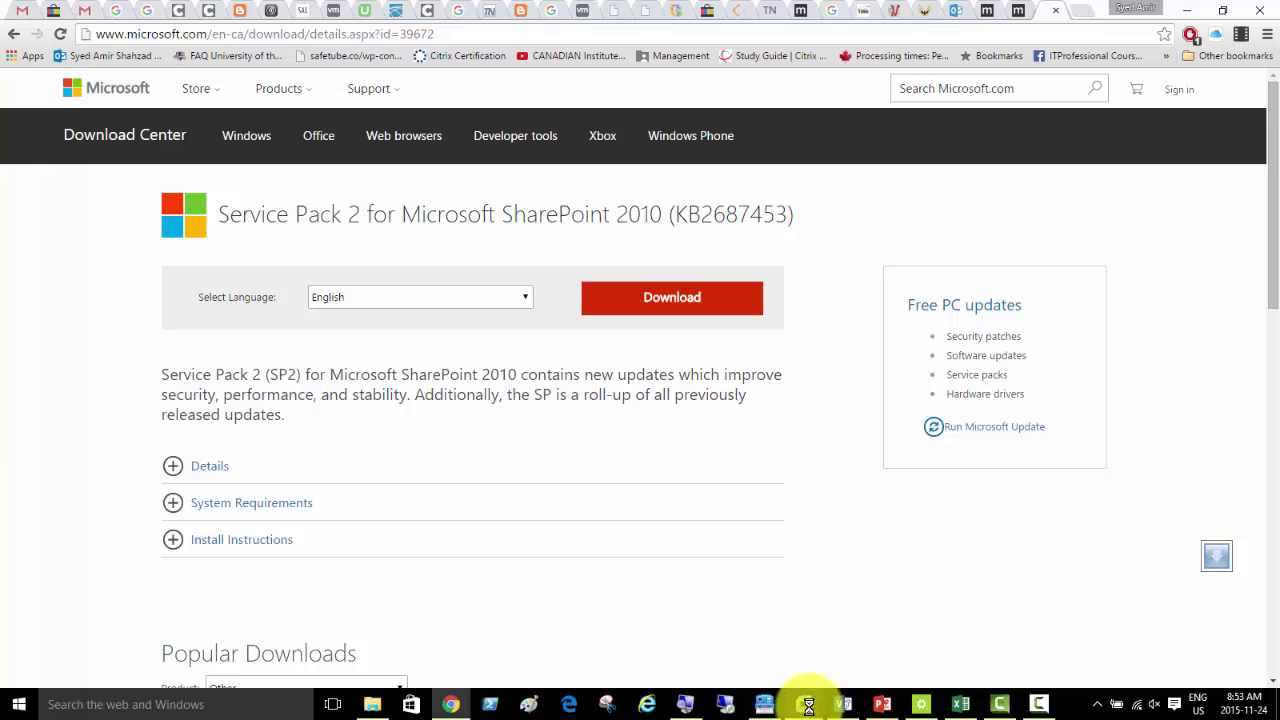
mouse_move(367, 703)
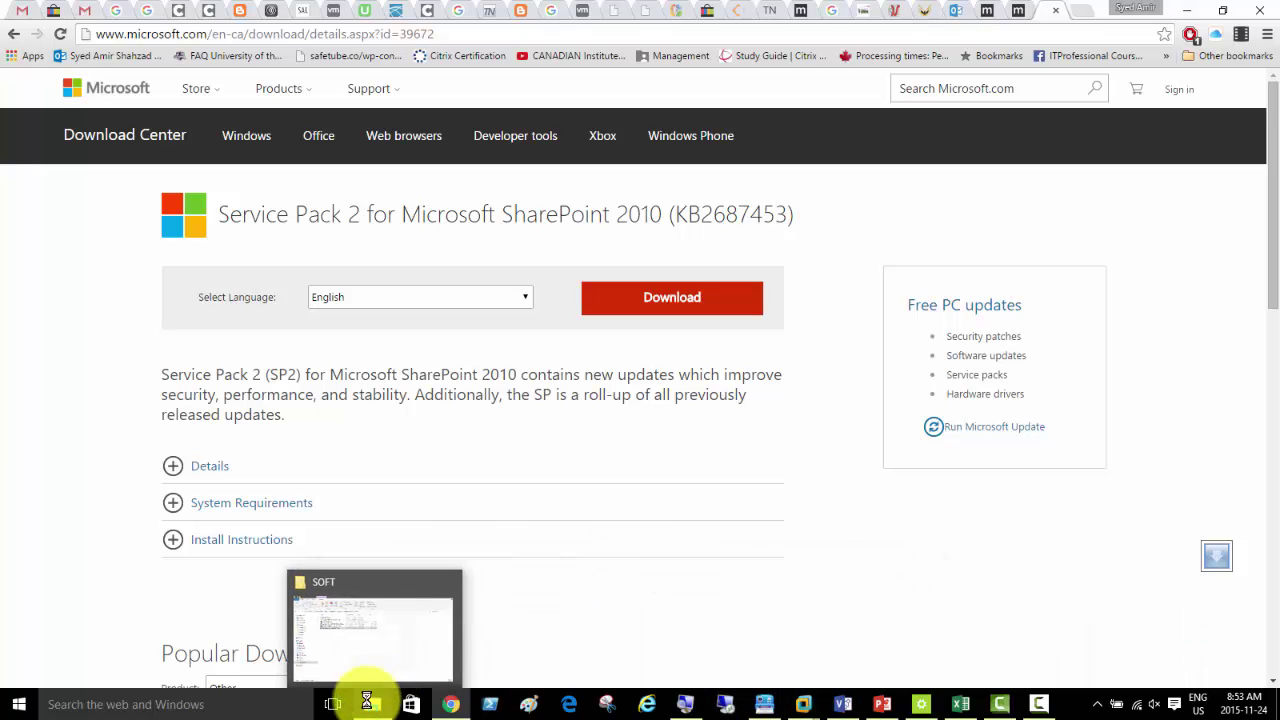
- Return to the host SOFT folder and select ServerLanguagePack_SP2_en-us.exe
click(366, 650)
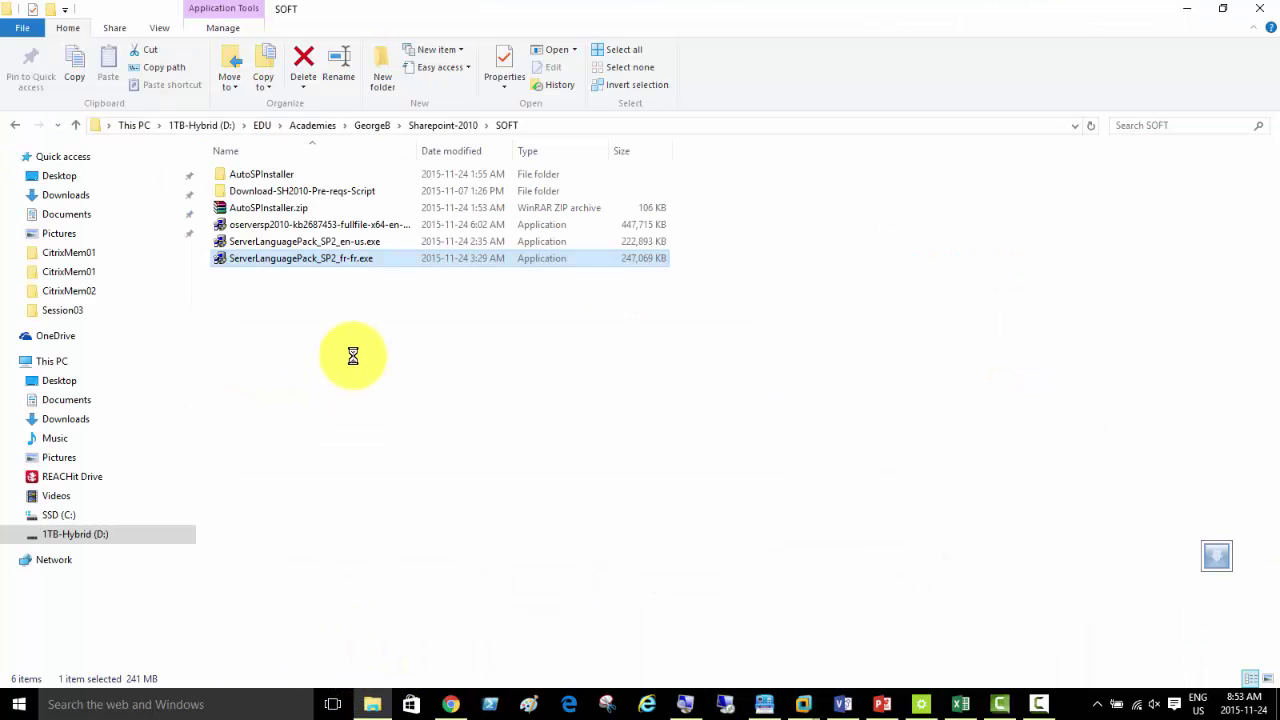
click(334, 241)
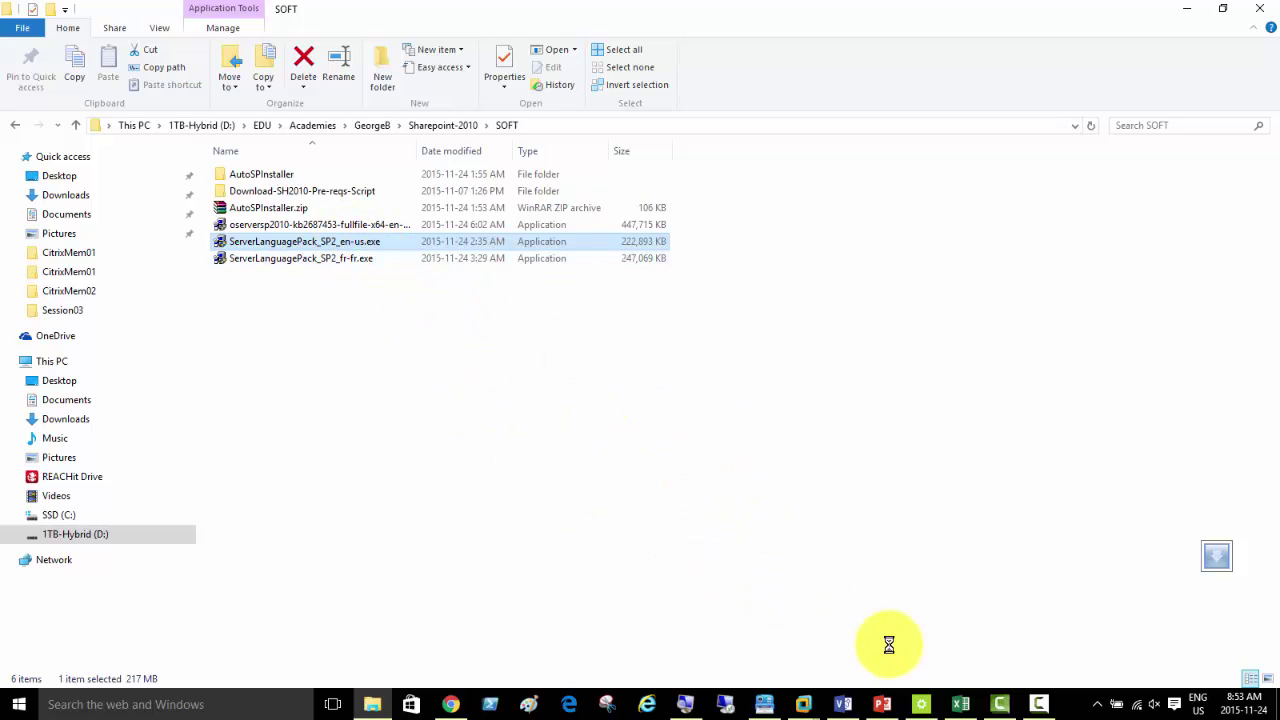
- Check Server02's French language pack progress, then return to the 'URL to download Language Pack' slide
mouse_move(803, 704)
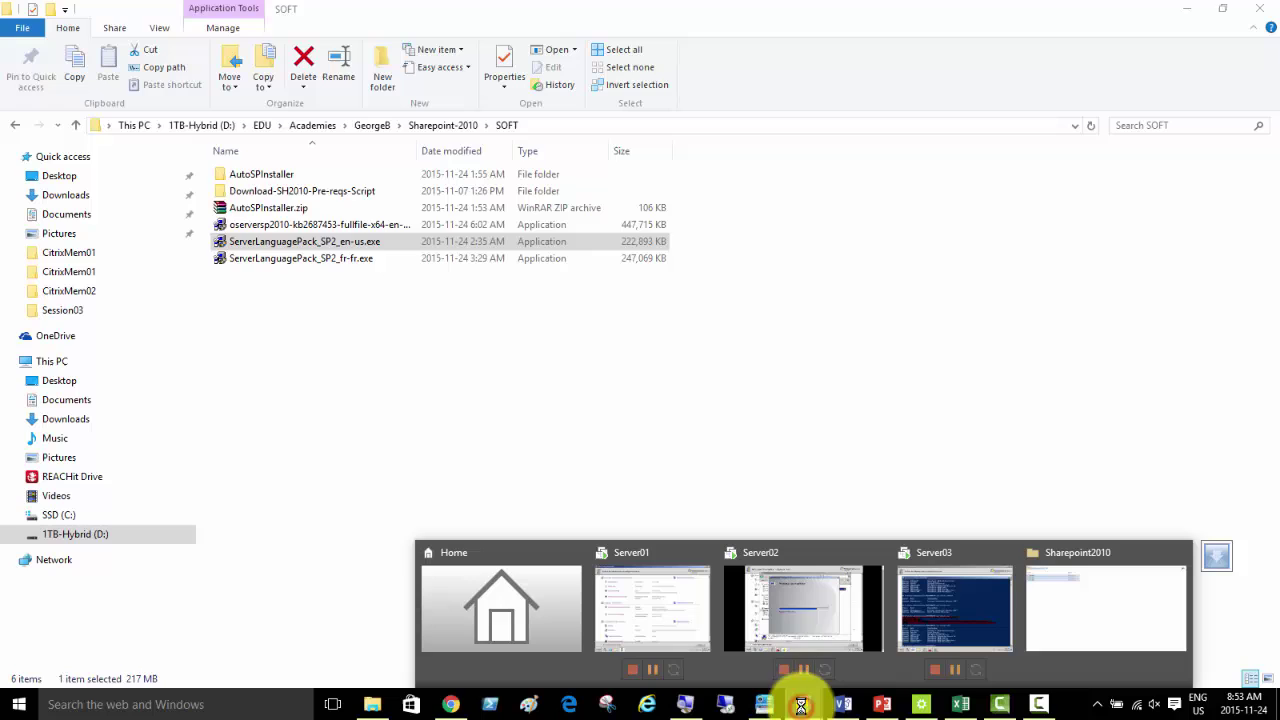
click(789, 620)
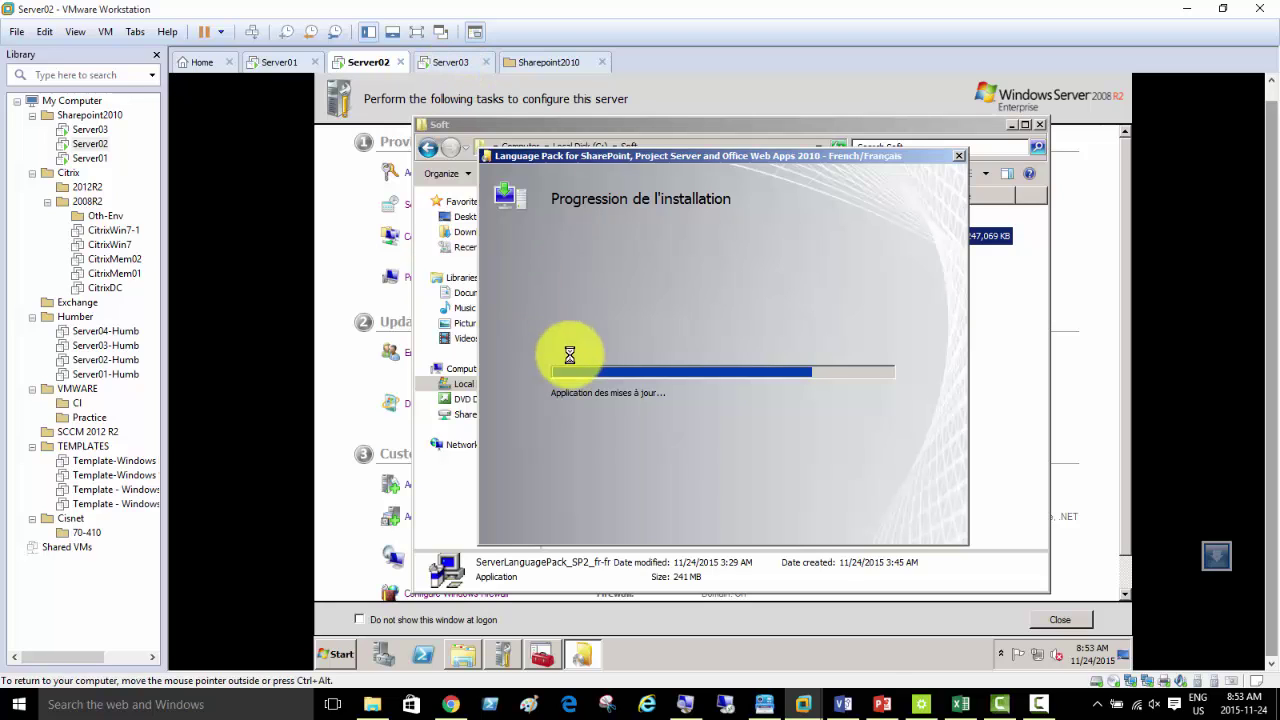
mouse_move(882, 702)
click(868, 638)
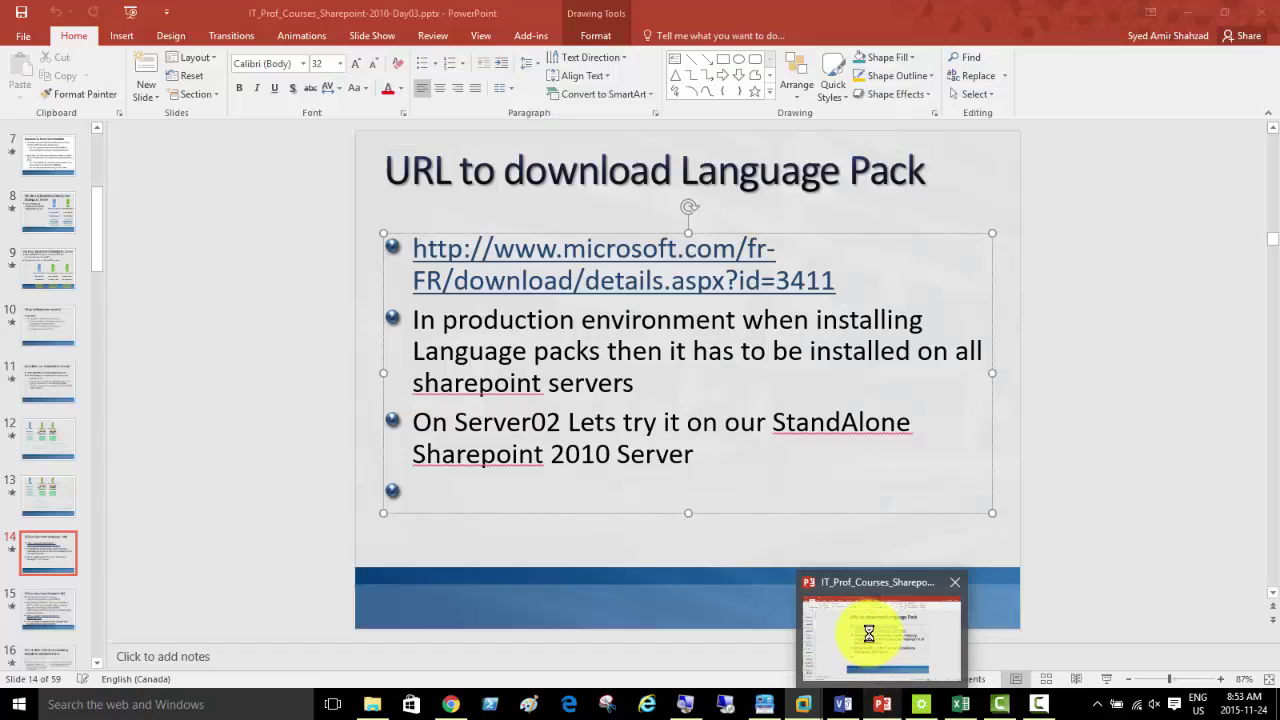
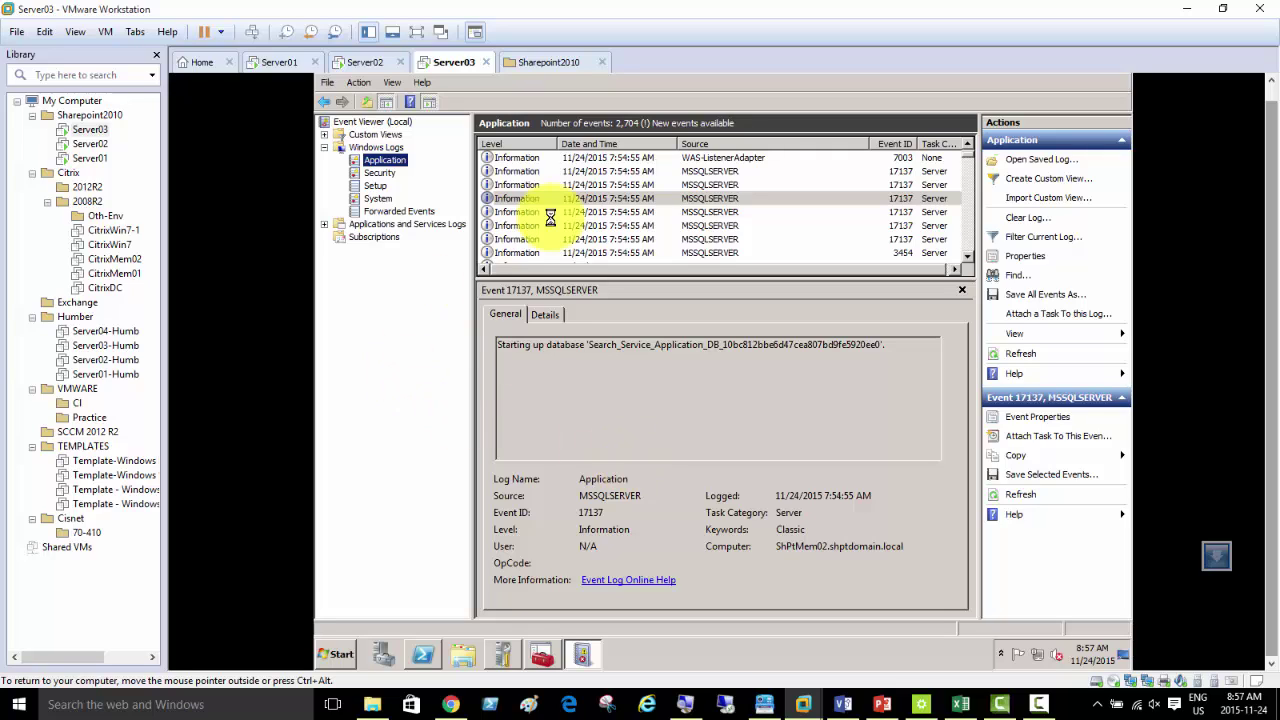
- On Server03, expand Microsoft SharePoint 2010 Products under Start > All Programs
click(338, 654)
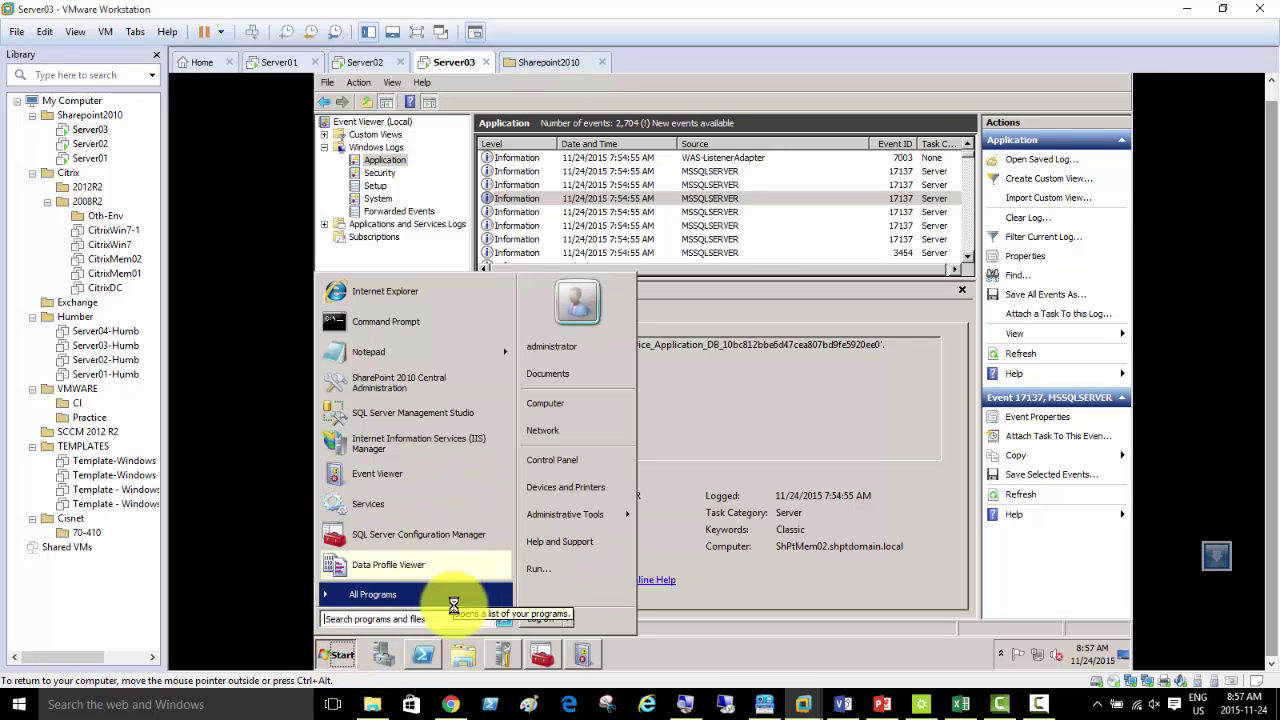
click(451, 590)
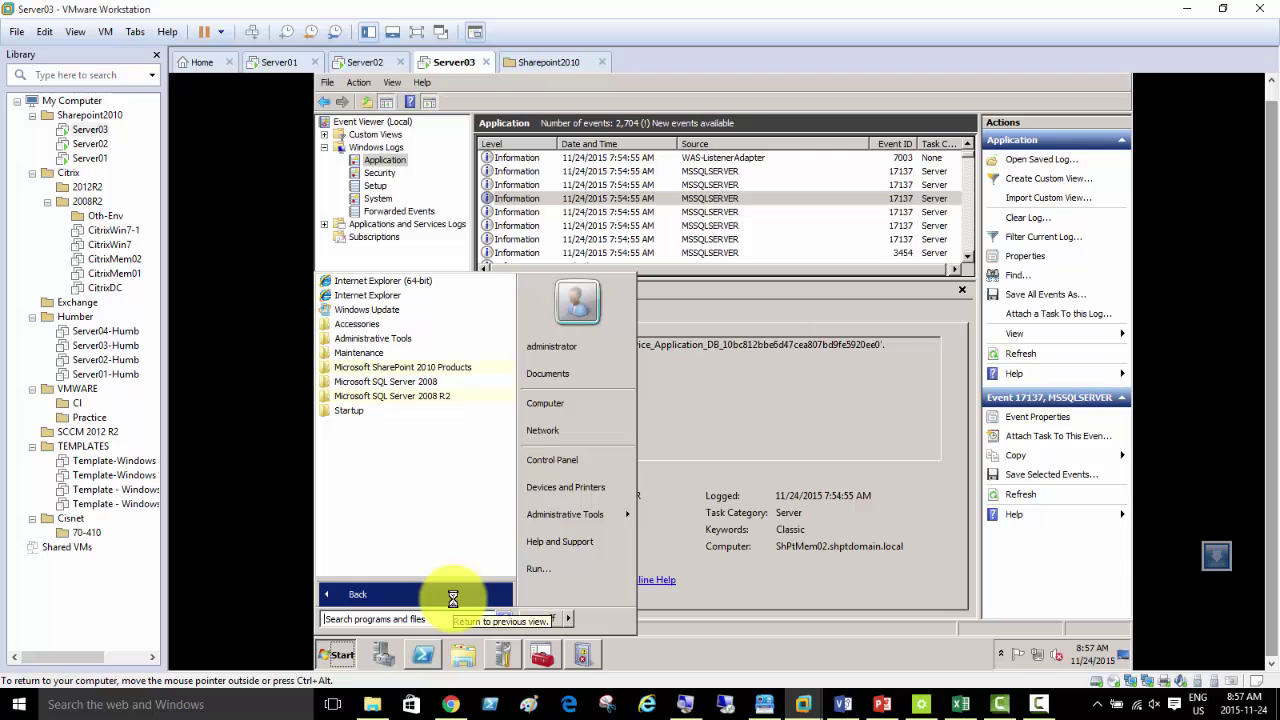
click(452, 597)
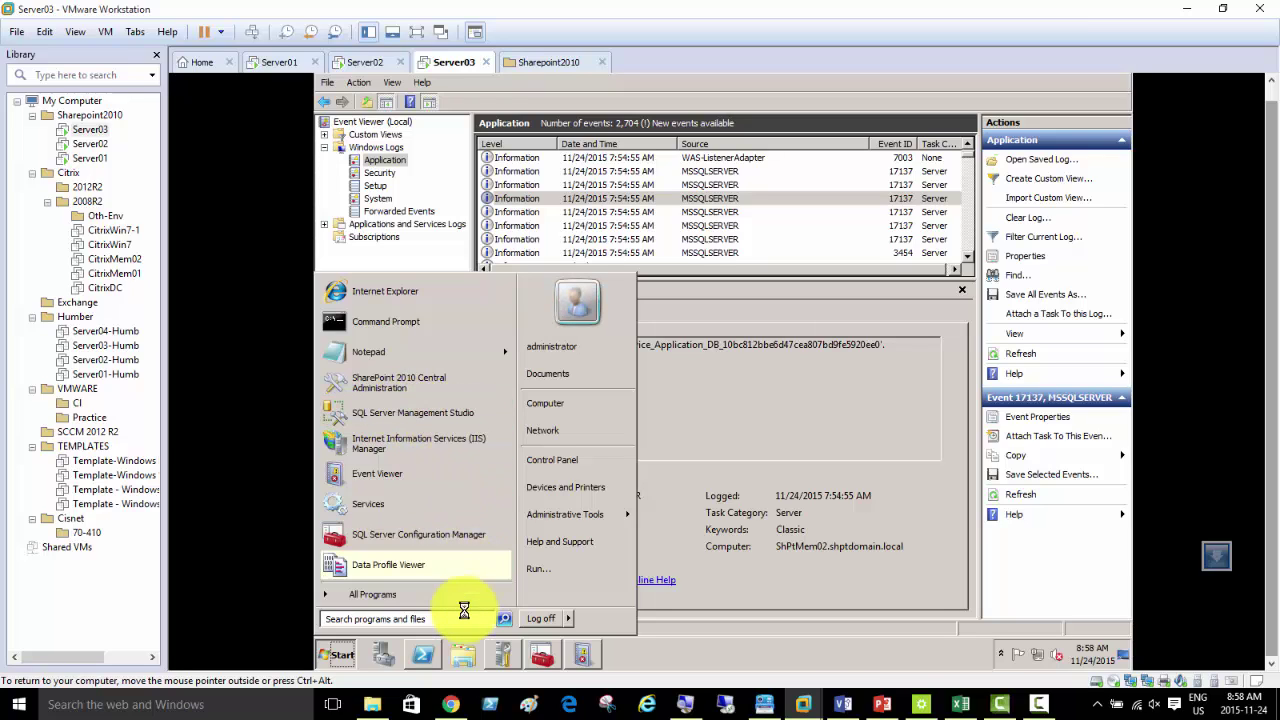
click(472, 594)
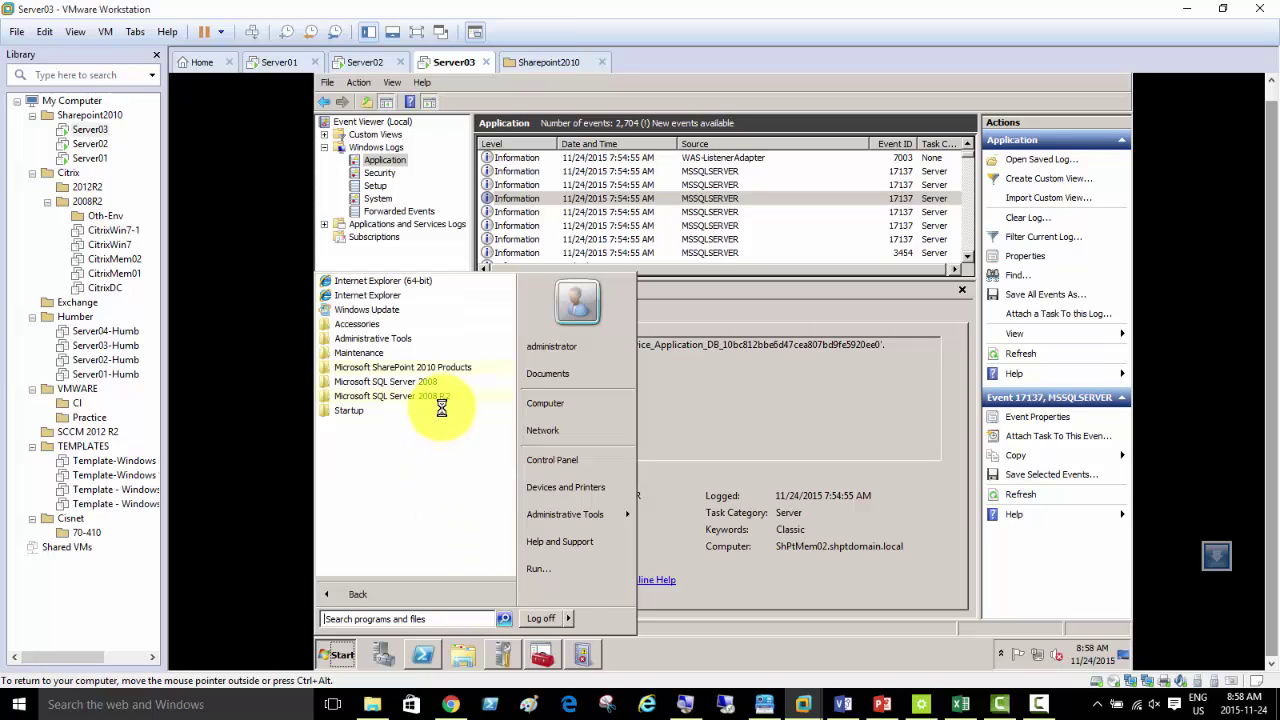
click(455, 367)
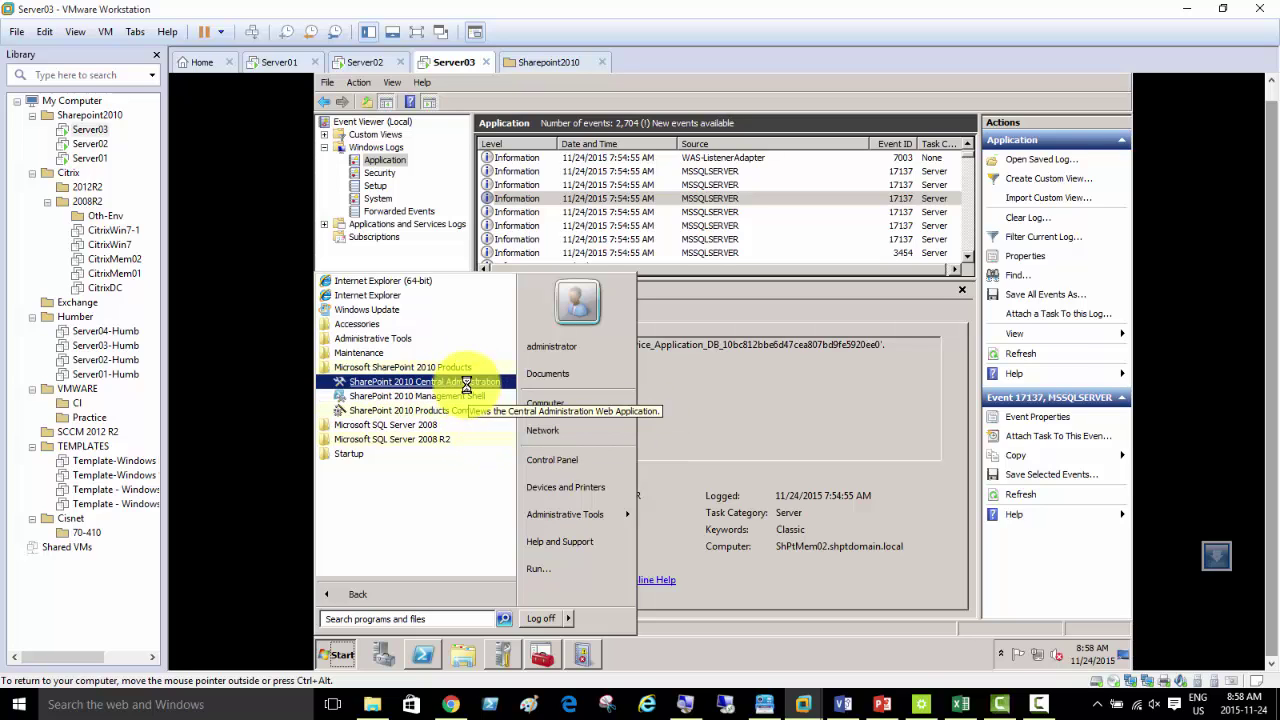
- Launch SharePoint 2010 Central Administration on Server03, bringing up the SHPTDOMAIN sign-in prompt
click(466, 381)
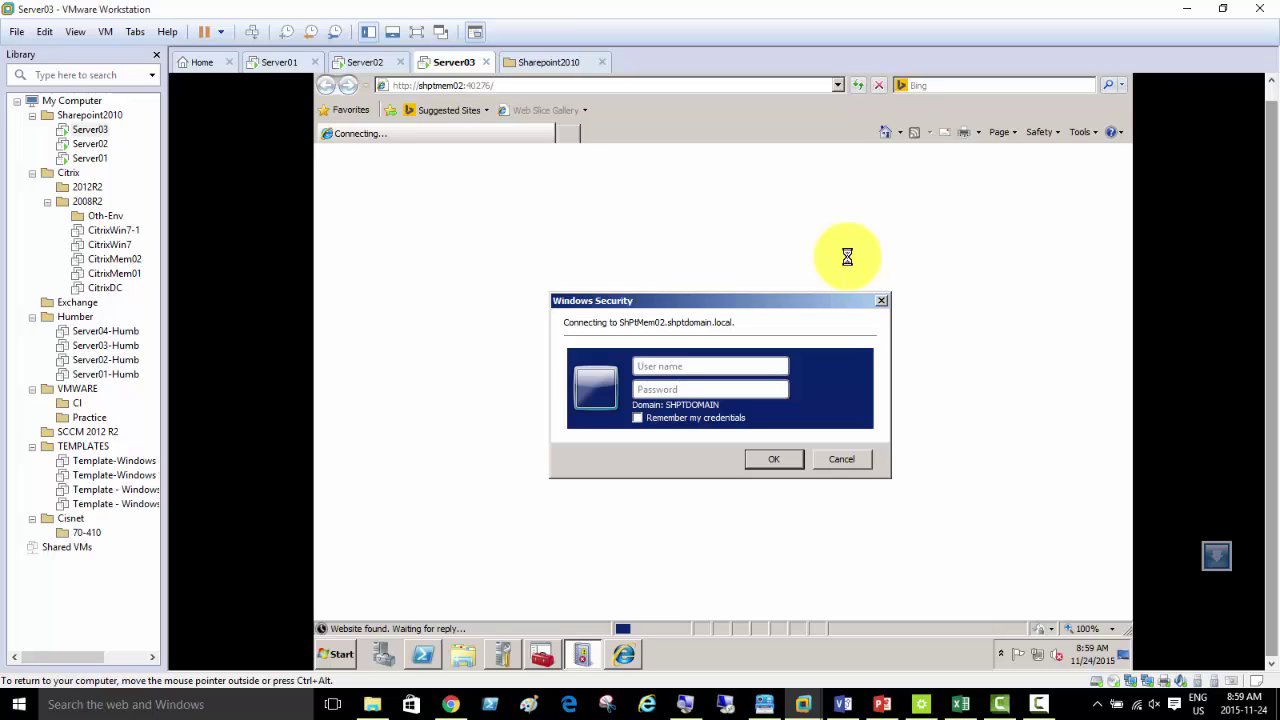
- Sign in as administrator with the account password to load Central Administration
text(administrator)
key(Tab)
text(•••••••••)
key(Return)
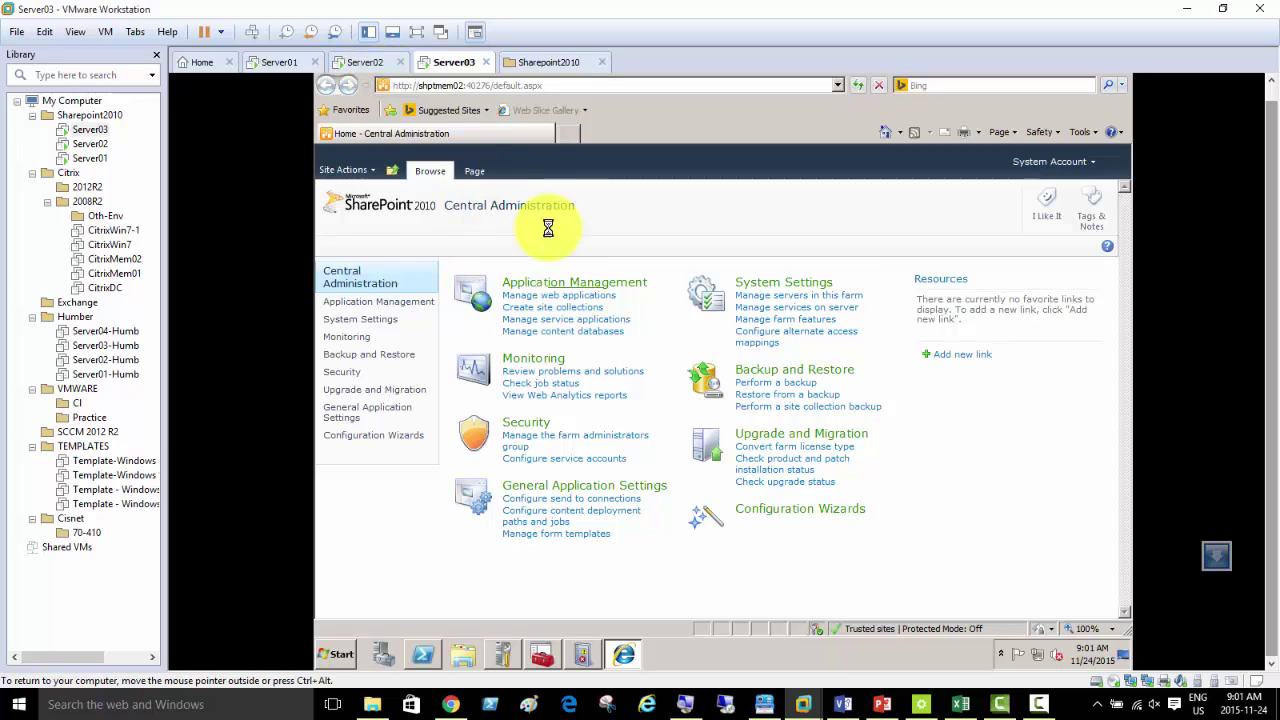
- Switch to Server02 and let the French language pack installer reach its Configuration Wizard page
click(352, 62)
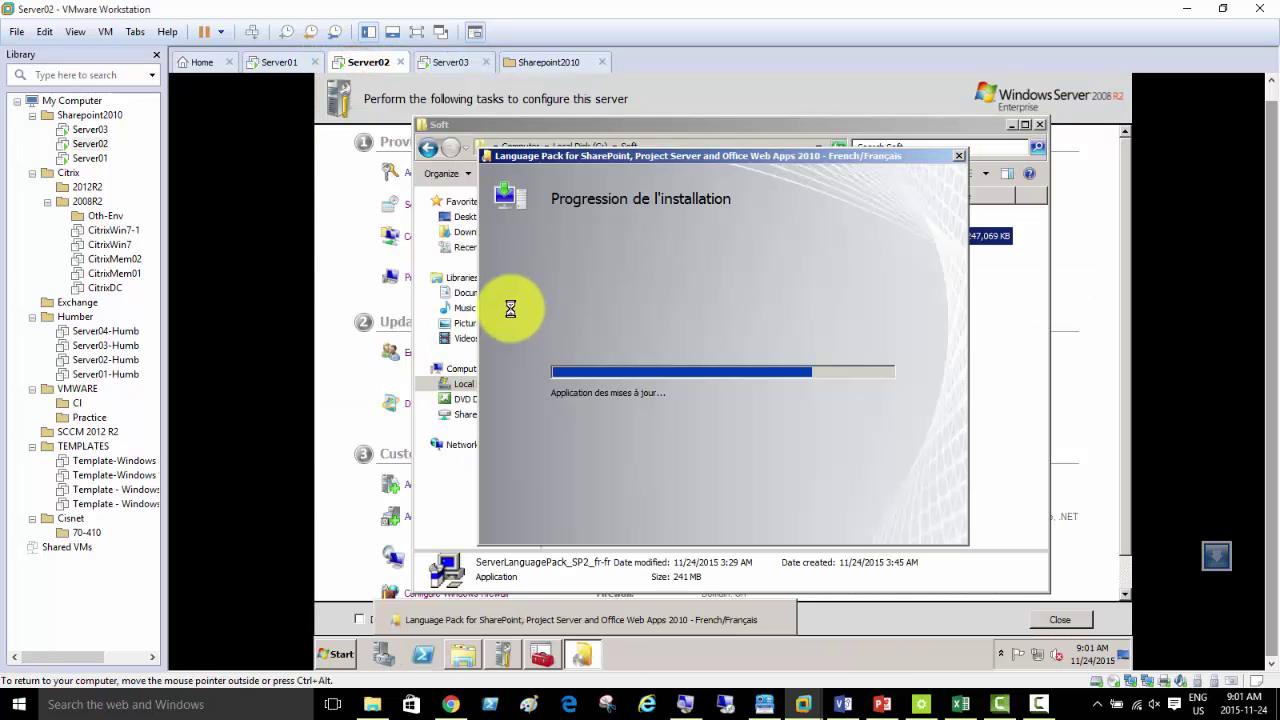
click(1045, 705)
click(693, 568)
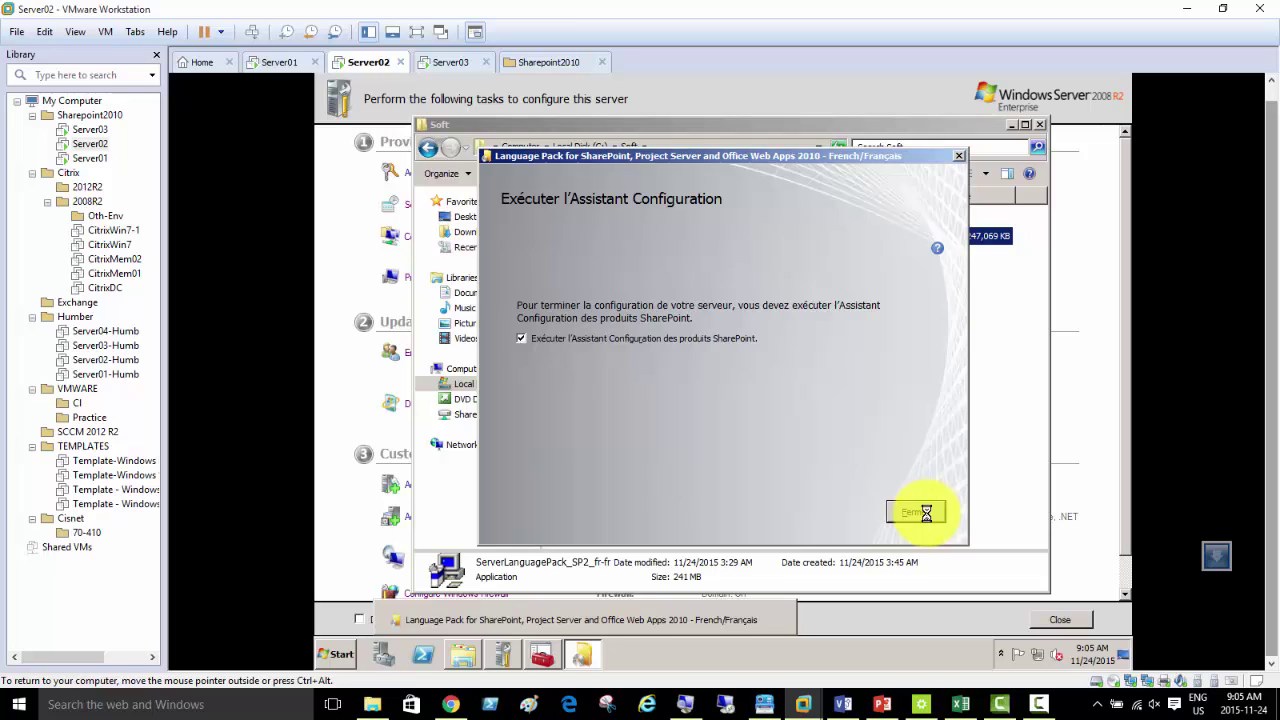
- Close the finished French language pack installer with Fermer, launching the Configuration Wizard
click(915, 512)
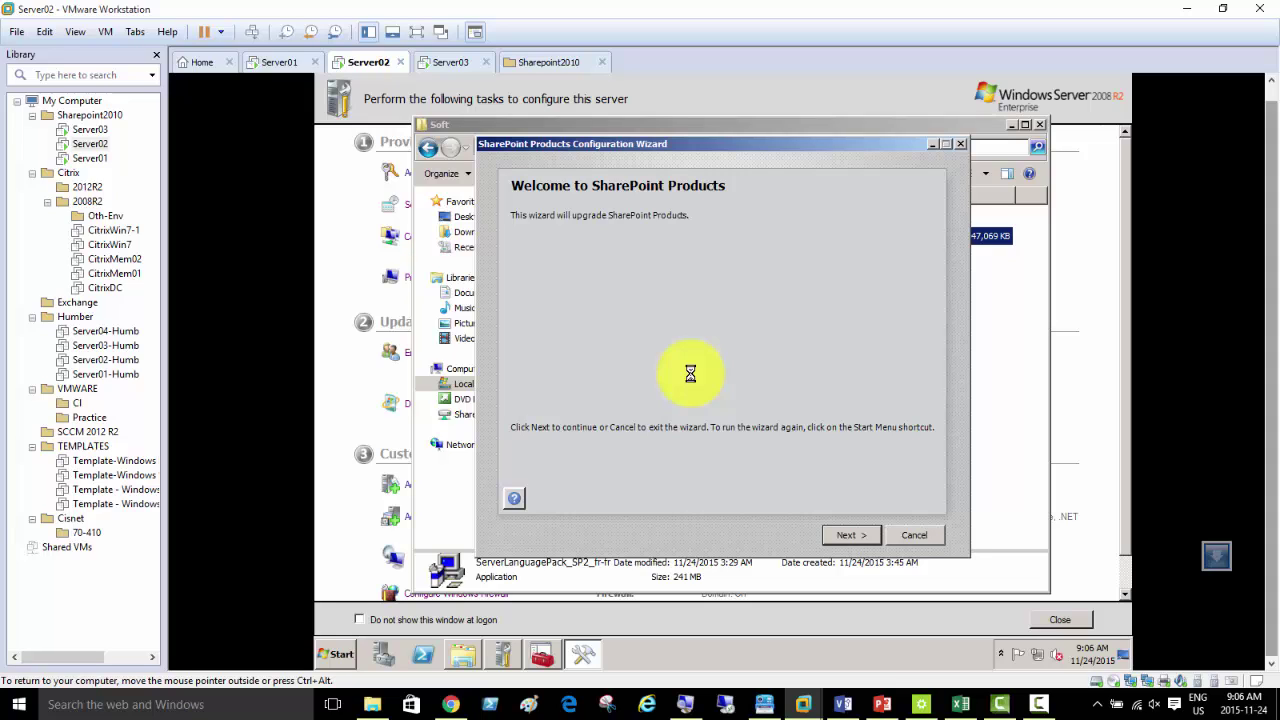
click(342, 655)
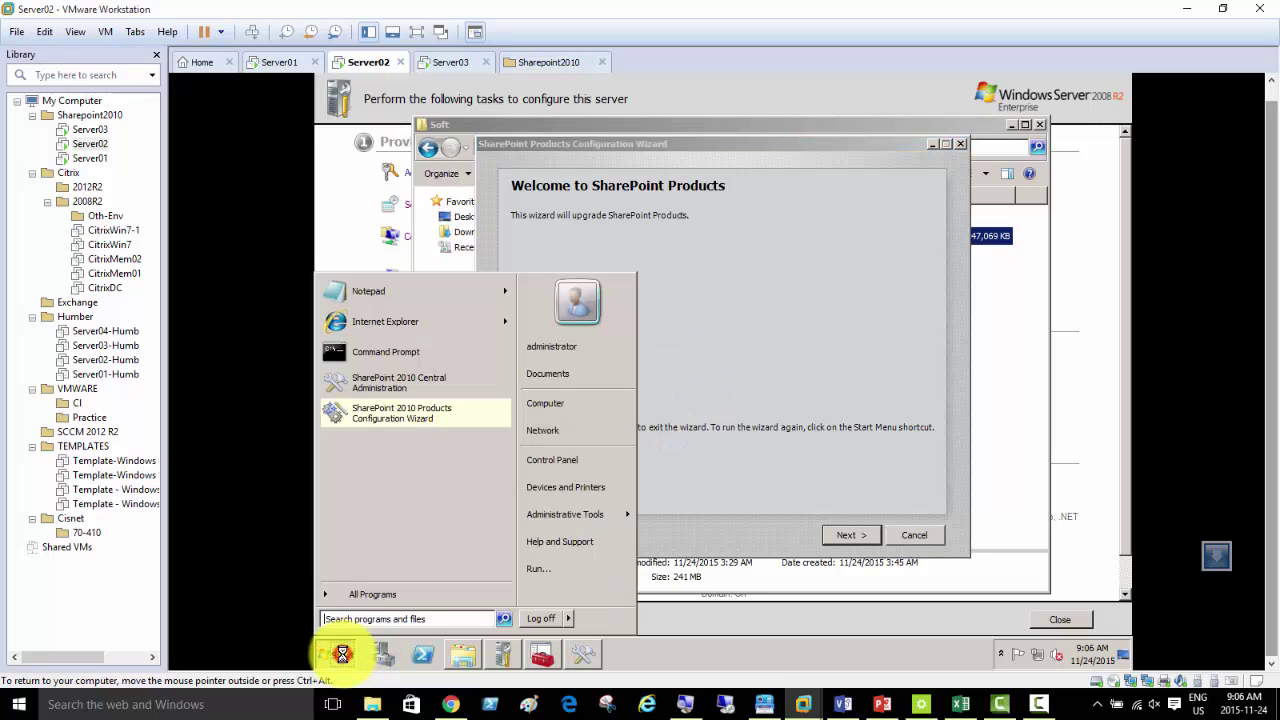
click(421, 596)
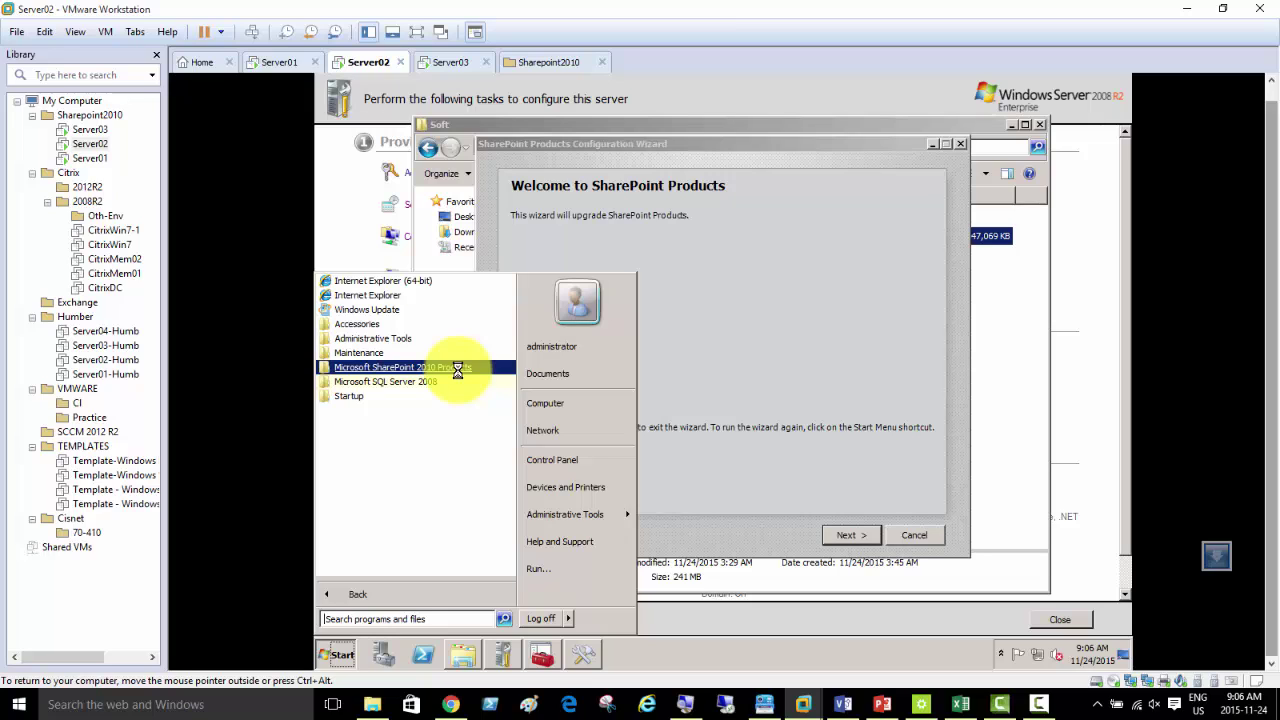
click(458, 368)
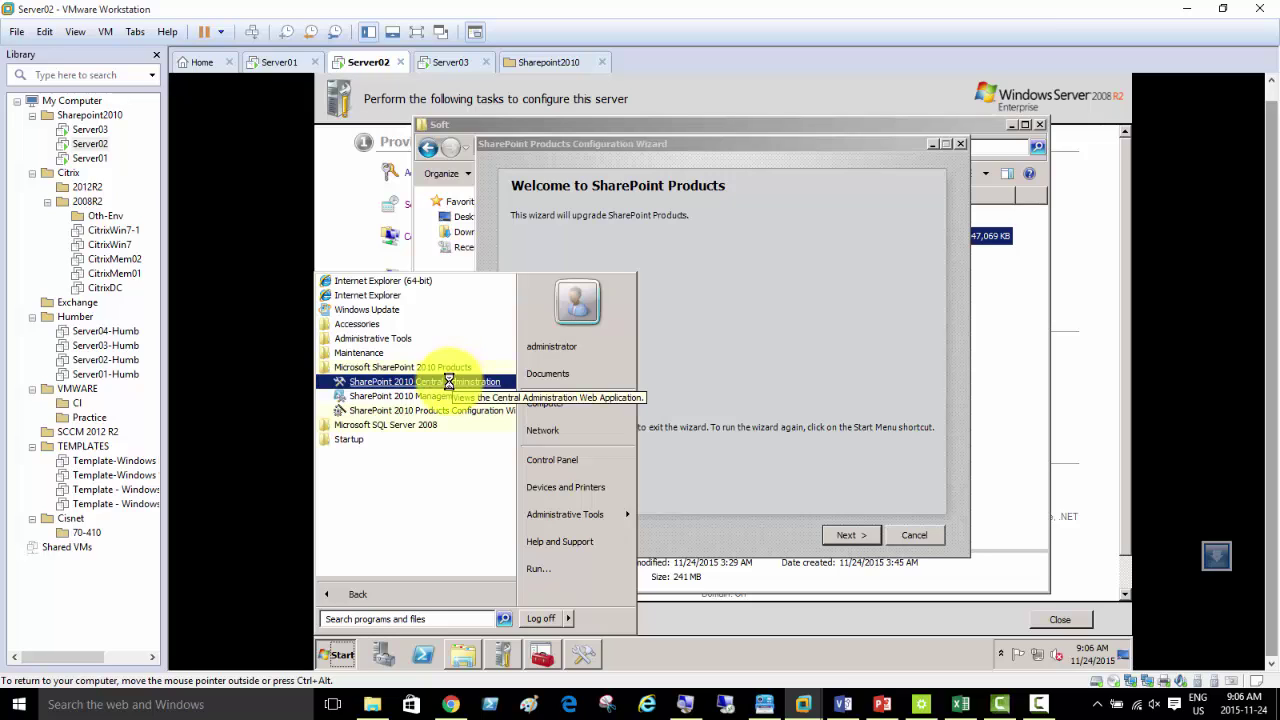
click(449, 381)
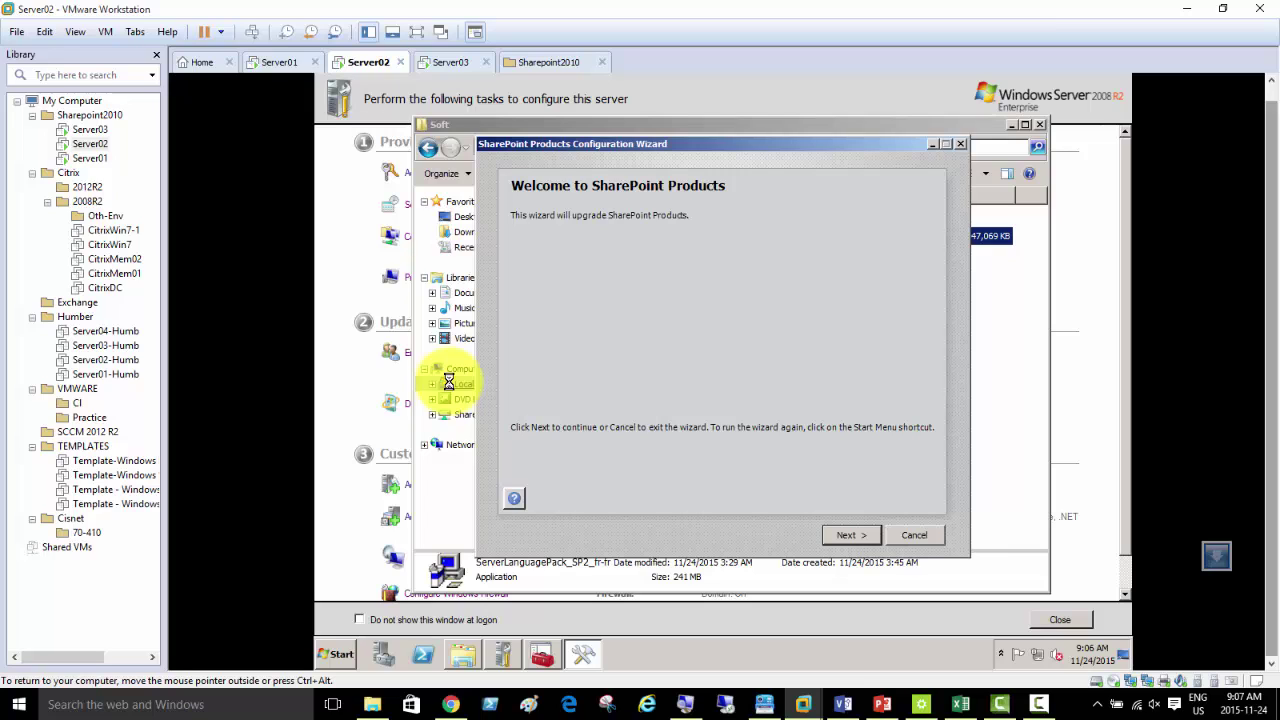
- On Server02, expand Microsoft SharePoint 2010 Products under Start > All Programs
click(340, 656)
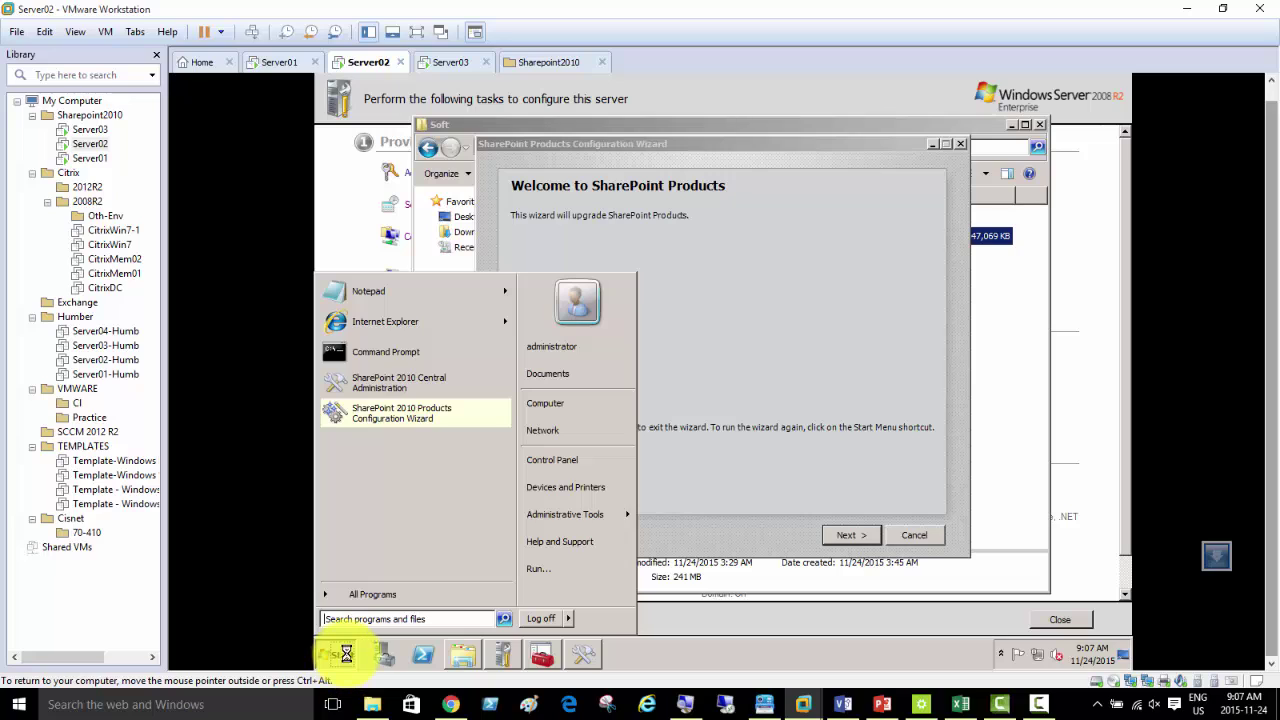
click(425, 596)
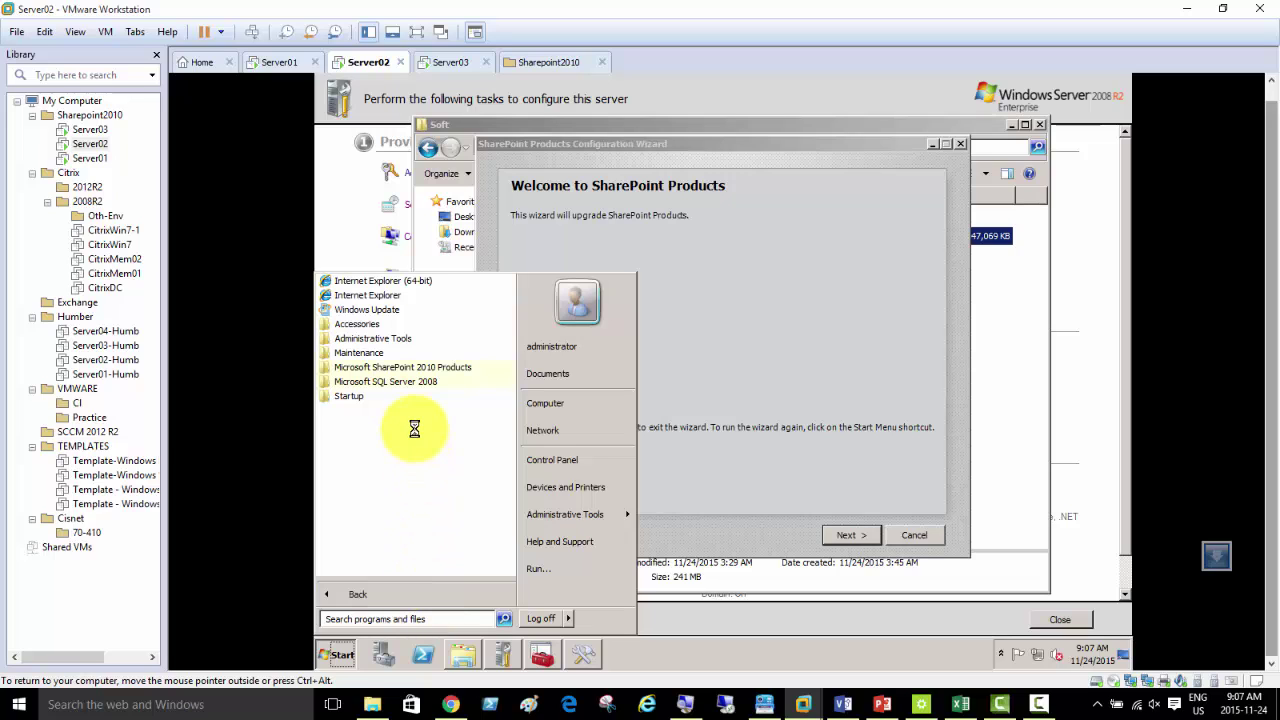
click(441, 369)
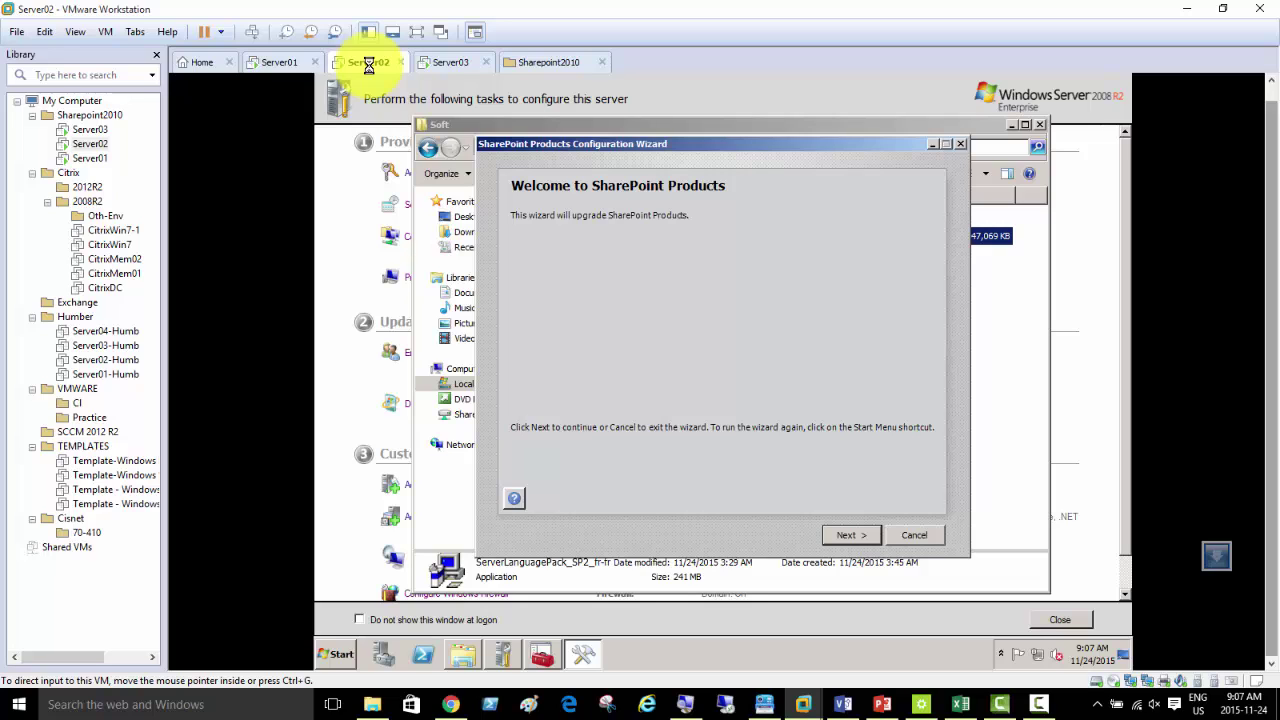
- Raise Server02's virtual machine memory from 2 GB to 4096 MB in its settings
right_click(368, 65)
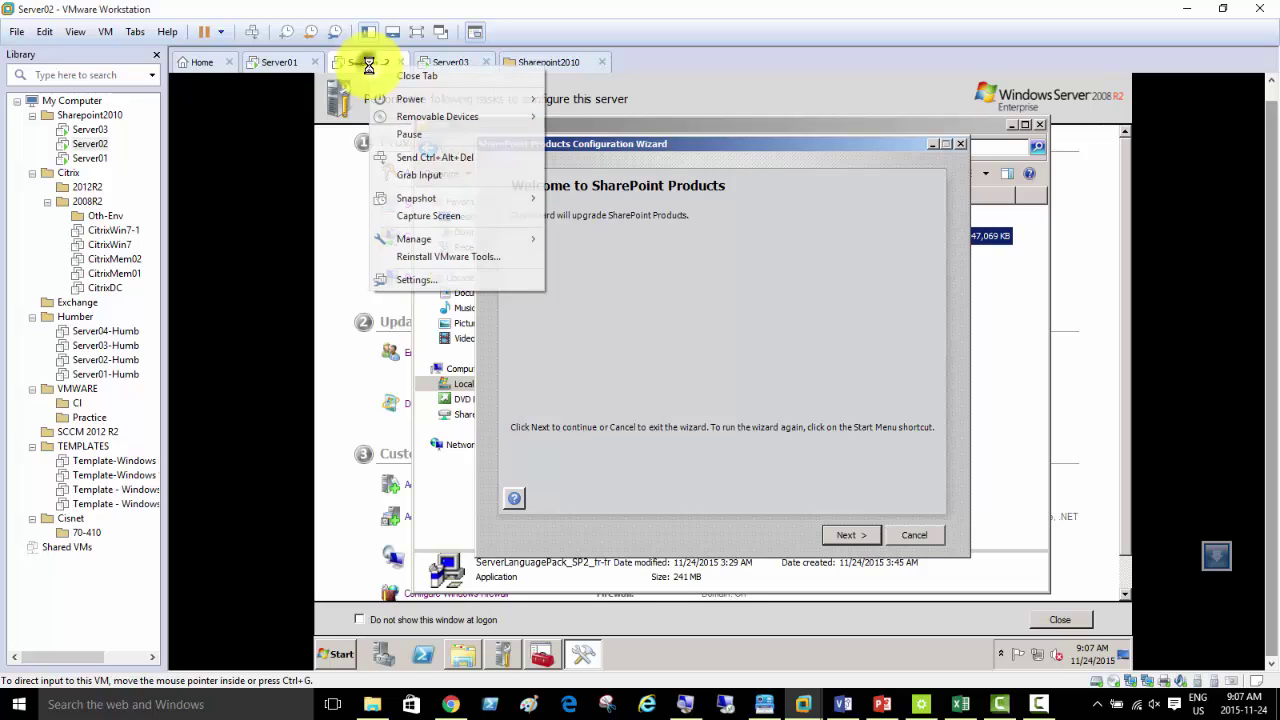
mouse_move(421, 100)
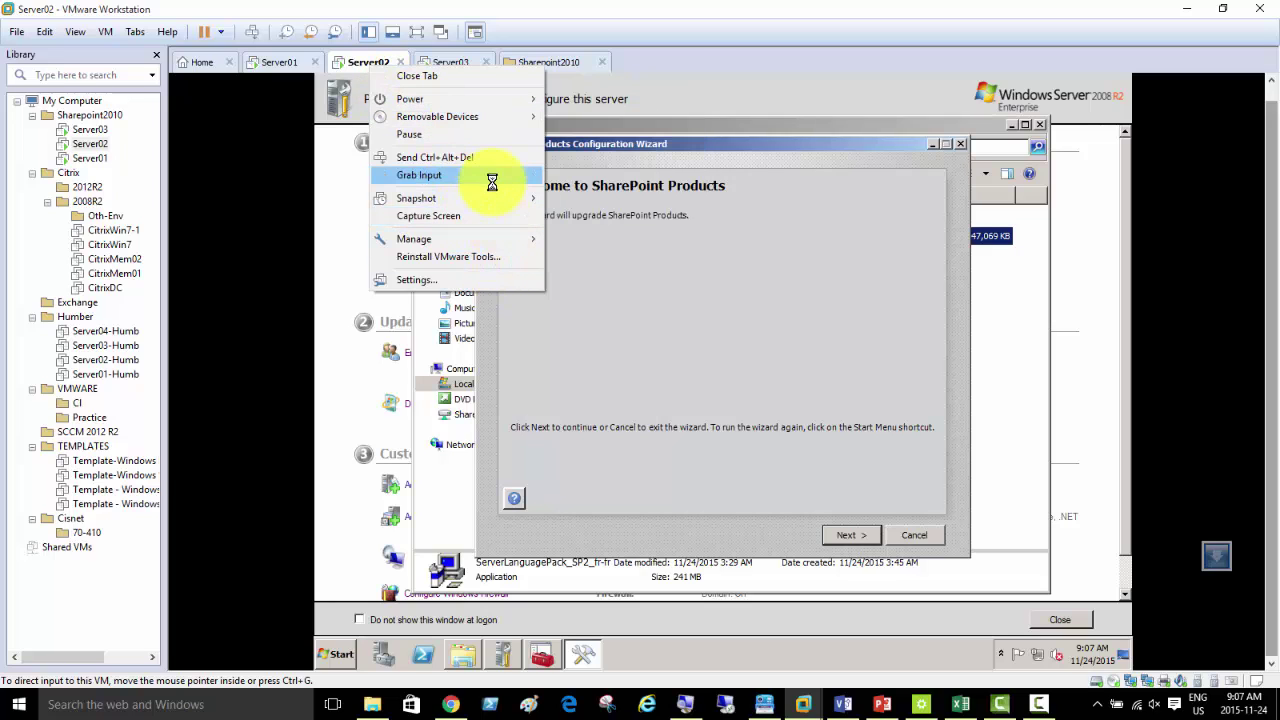
click(445, 280)
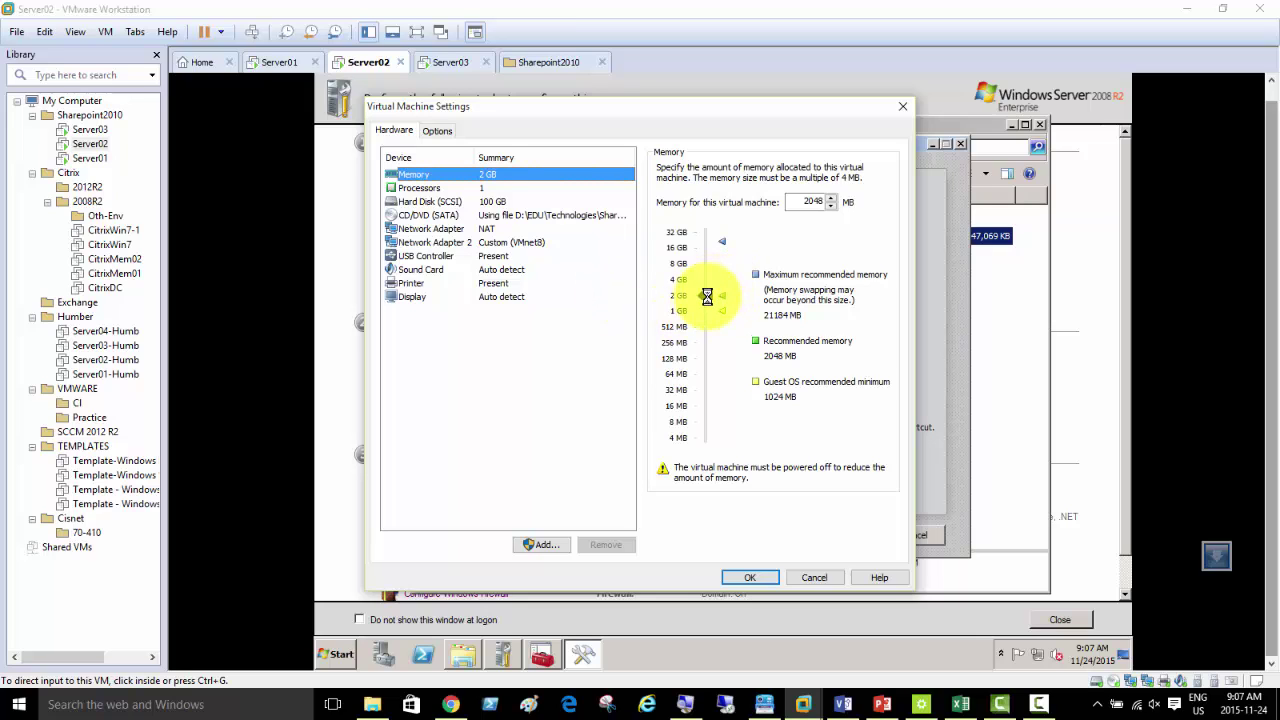
drag(707, 296, 707, 280)
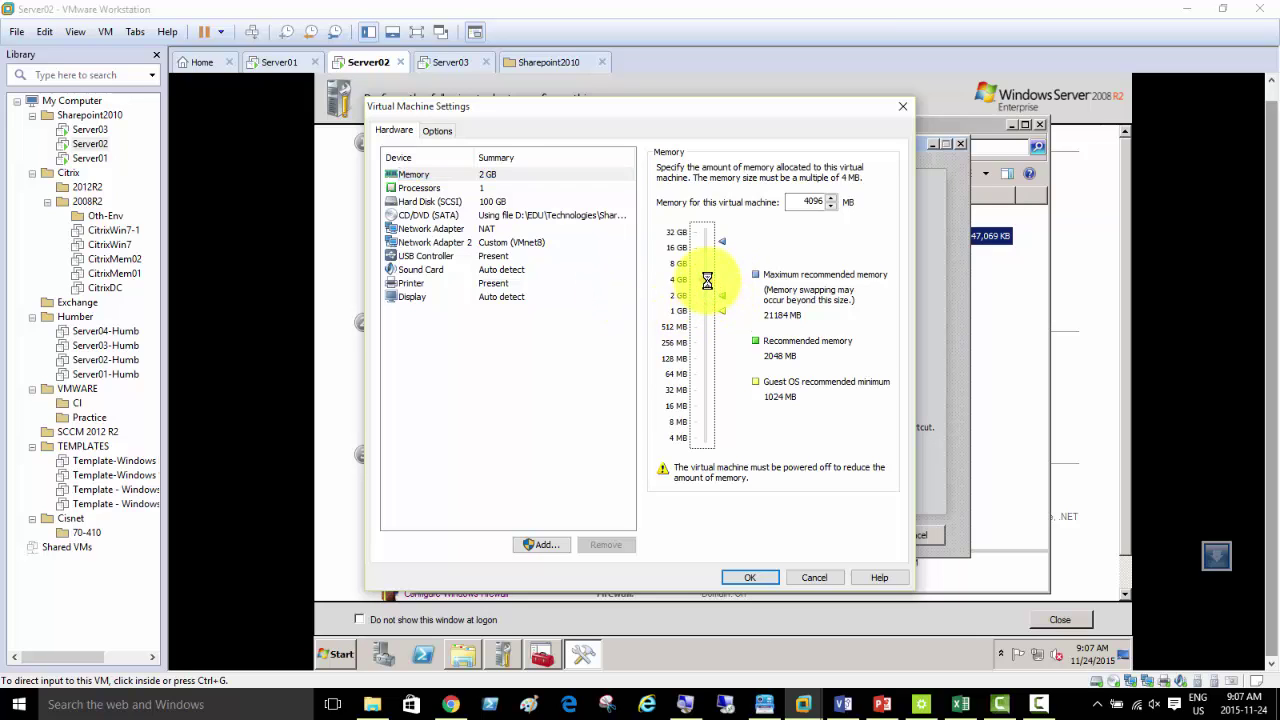
click(757, 577)
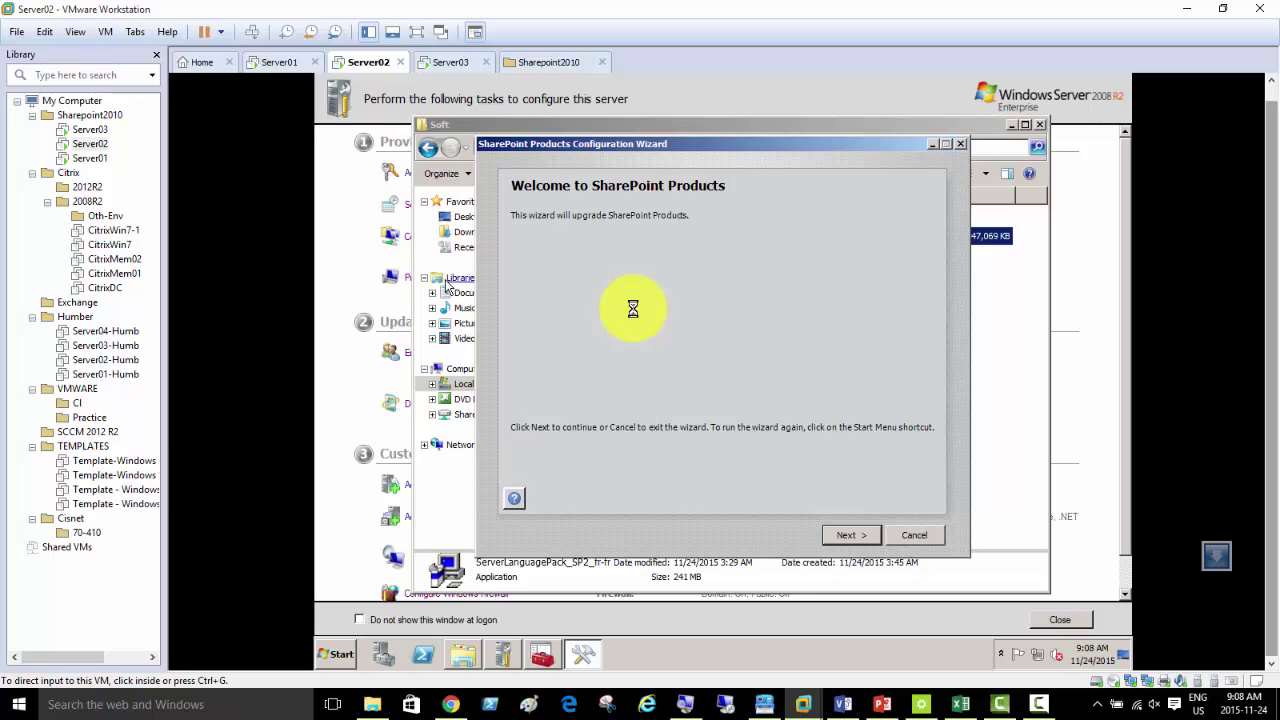
- Launch SharePoint 2010 Central Administration from Server02's Start menu, then return to Server03
click(340, 653)
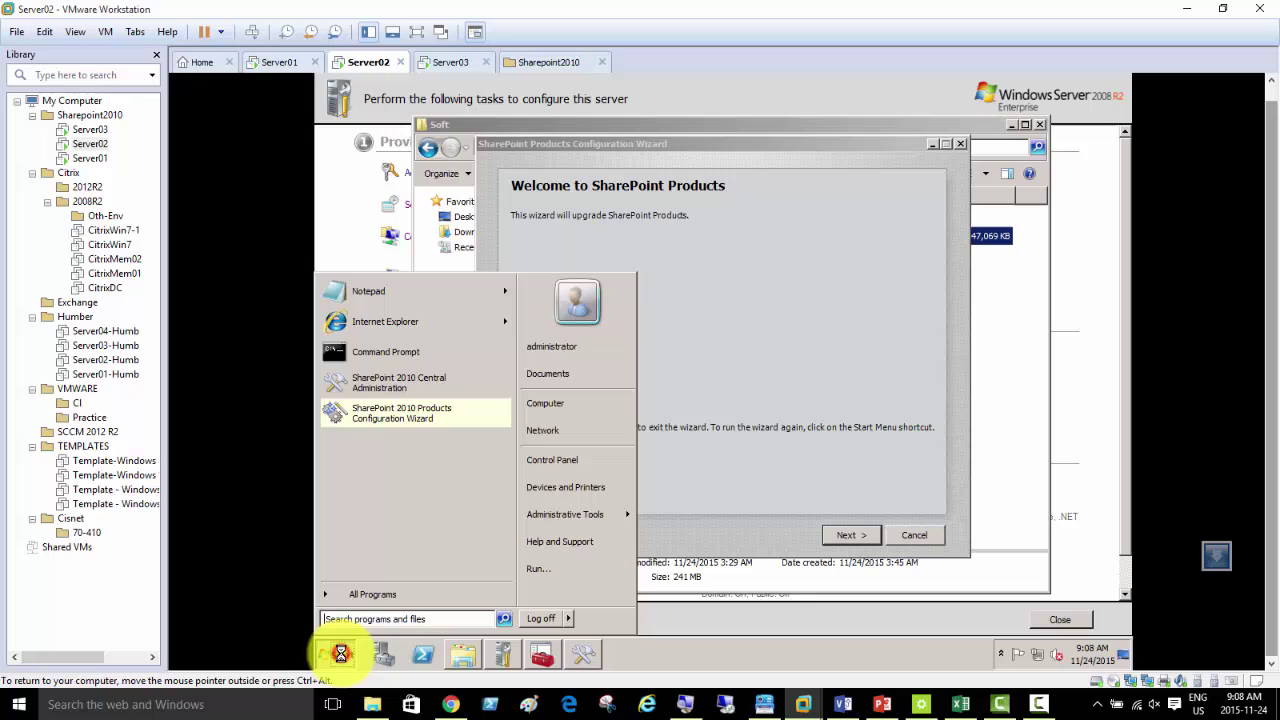
click(440, 592)
click(424, 365)
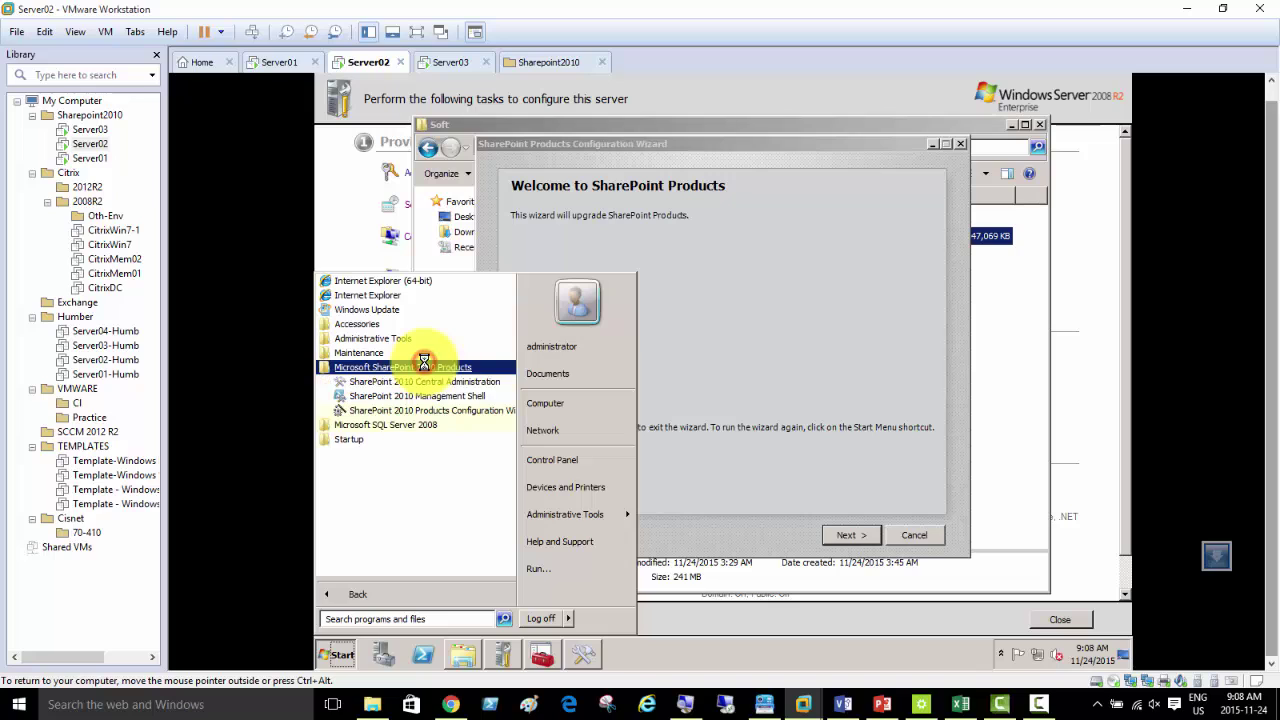
click(441, 380)
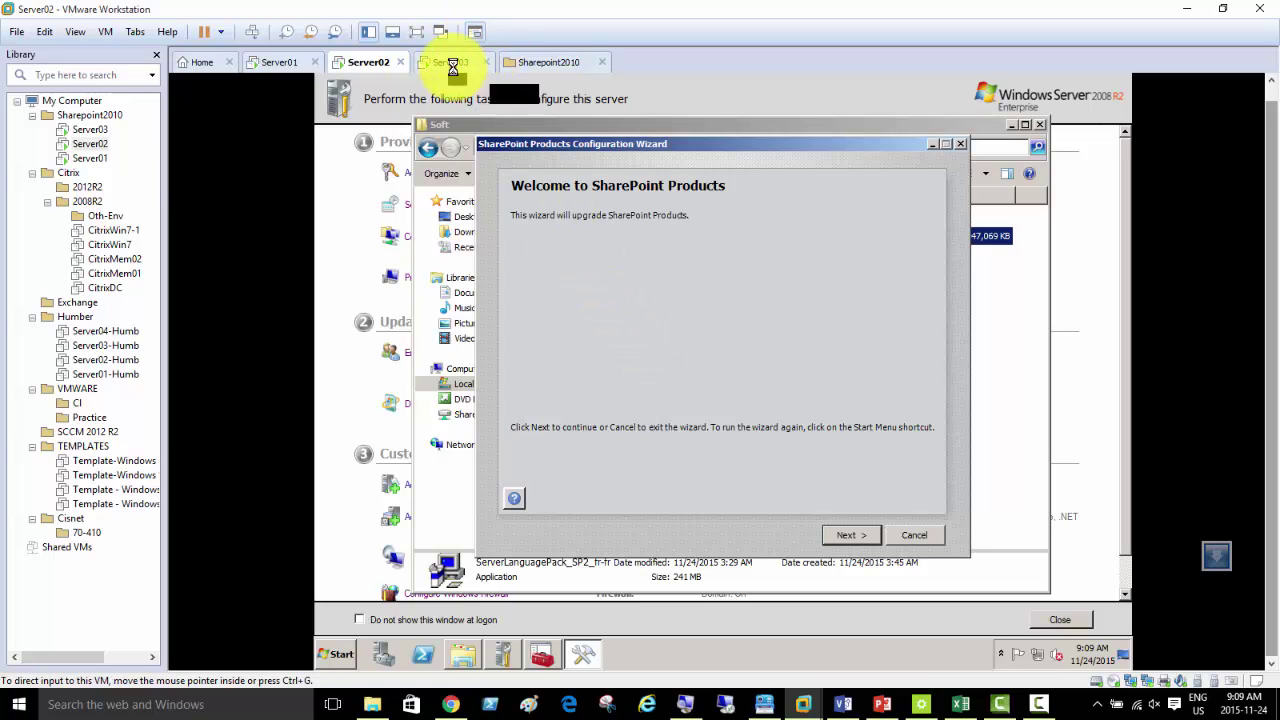
click(452, 62)
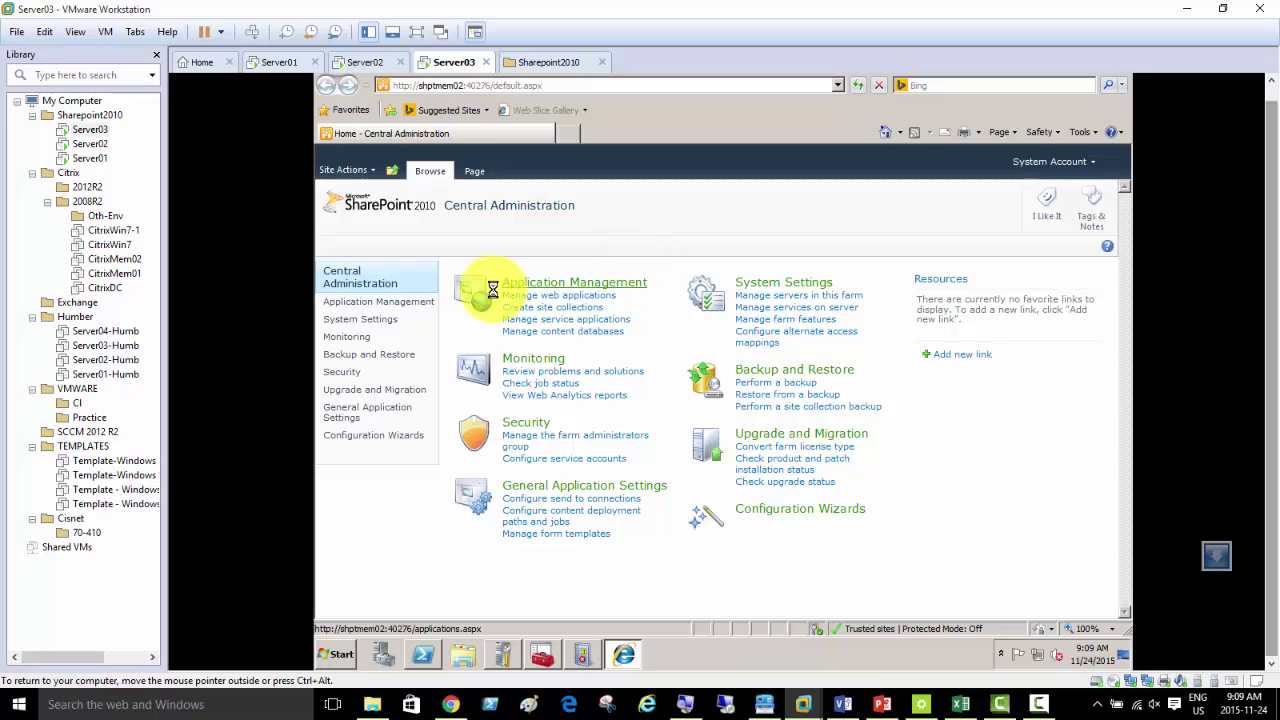
- Open Server03's Create Site Collection page, scroll to the template list, then return to Server02
click(572, 307)
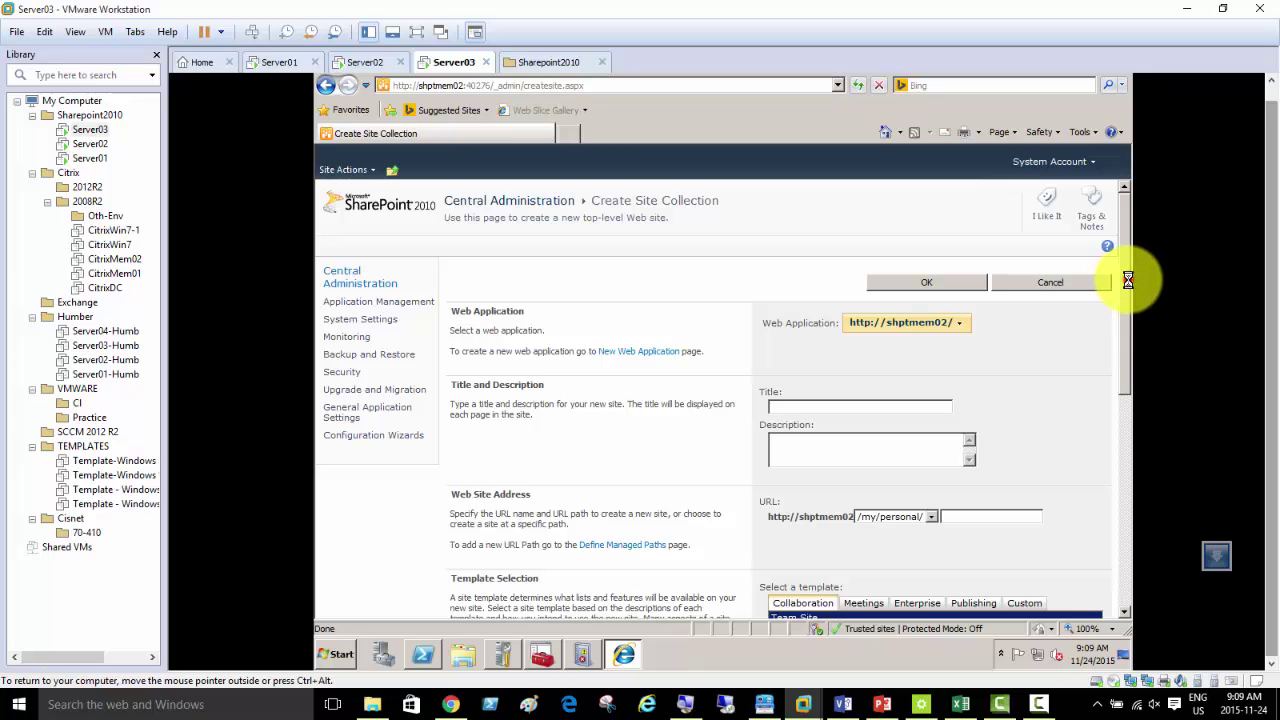
drag(1128, 277, 1132, 313)
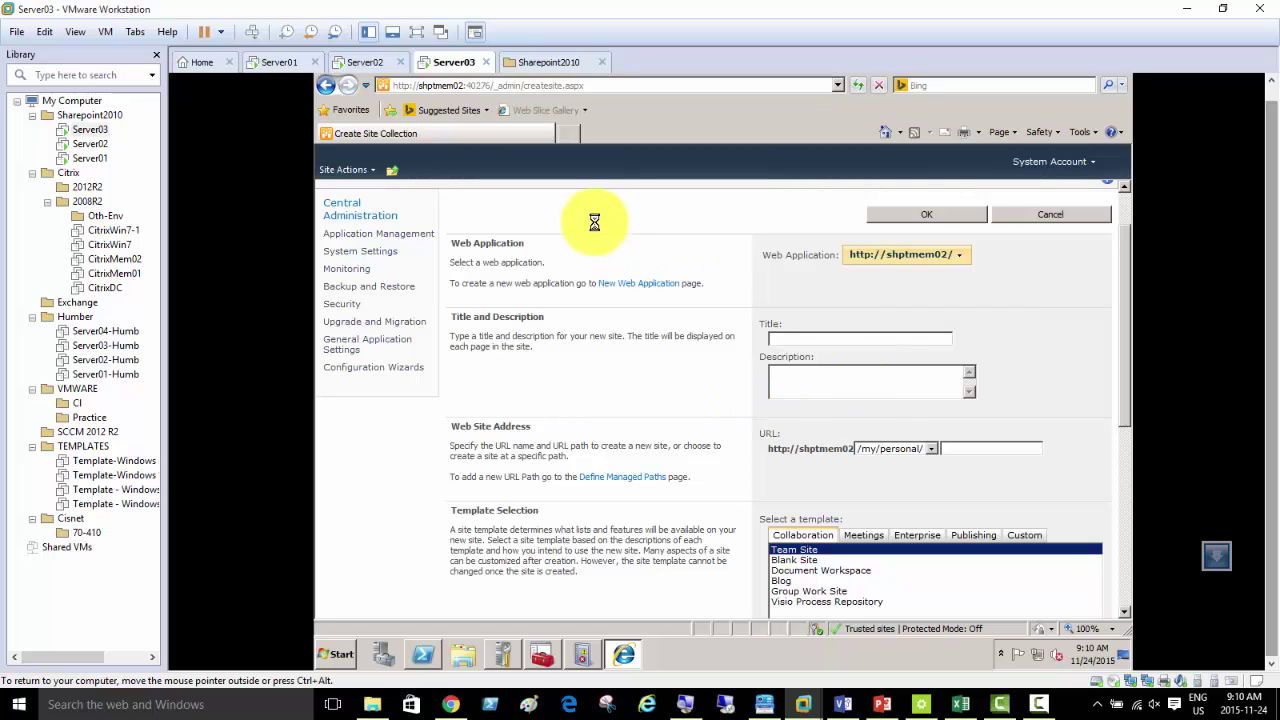
click(362, 62)
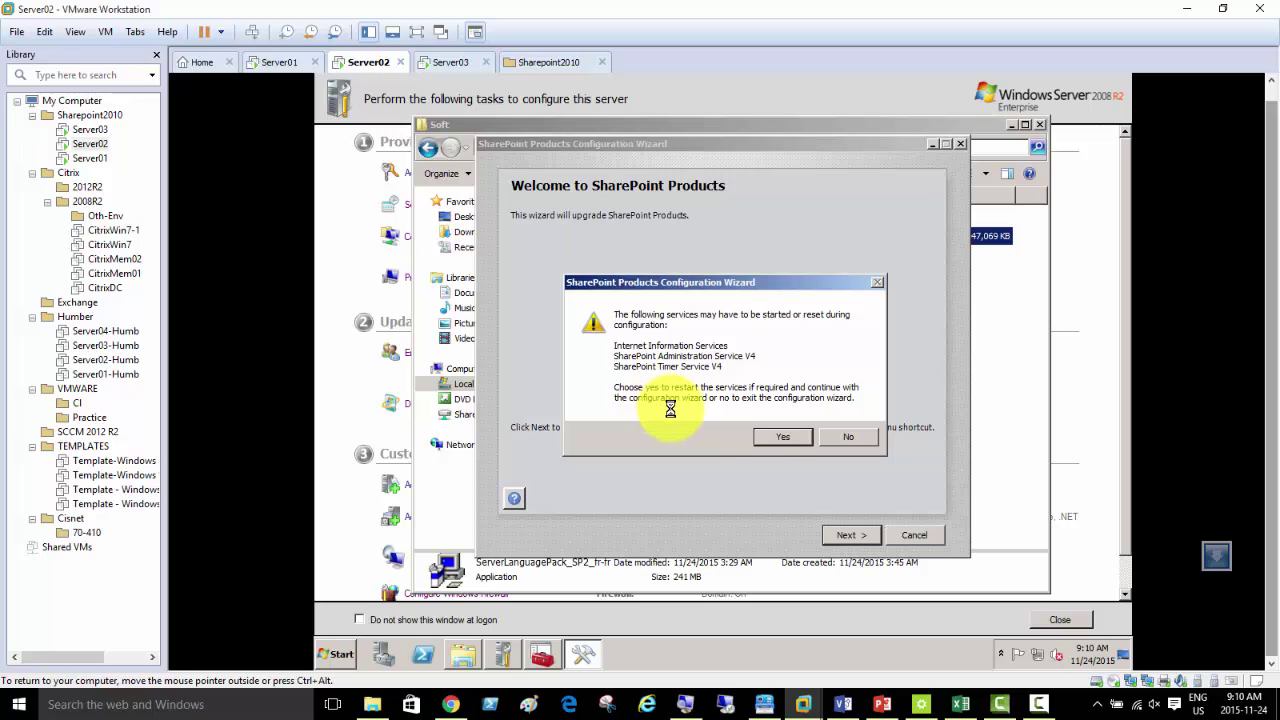
- Advance the wizard and approve restarting IIS, SharePoint Administration and Timer services
click(778, 437)
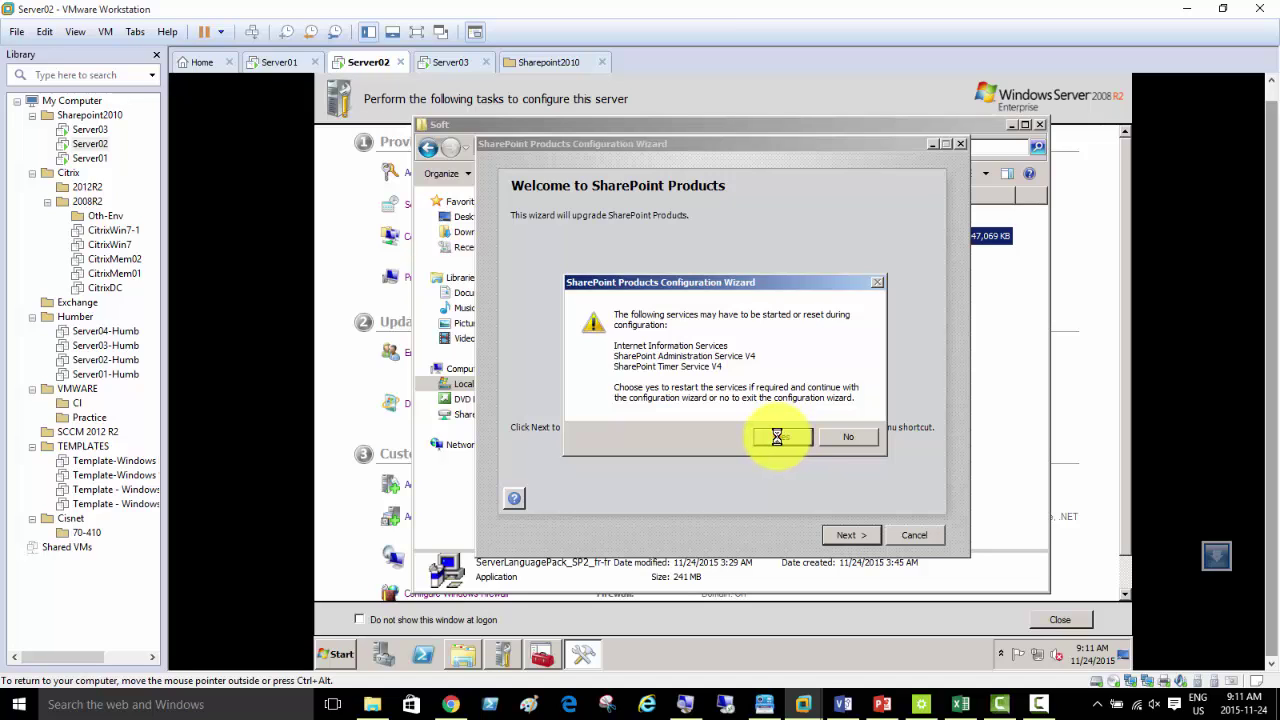
click(777, 437)
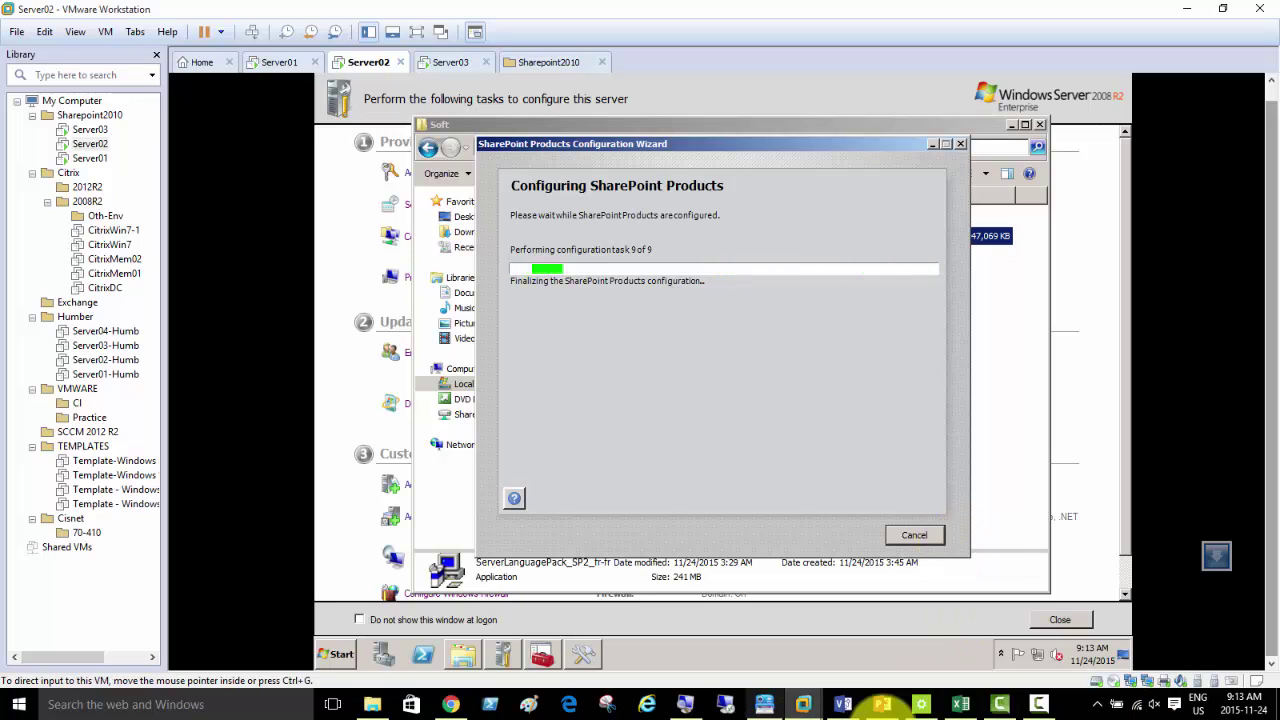
- Note down an e-mail address and a person's name in a new Notepad note, then minimize it
key(super+r)
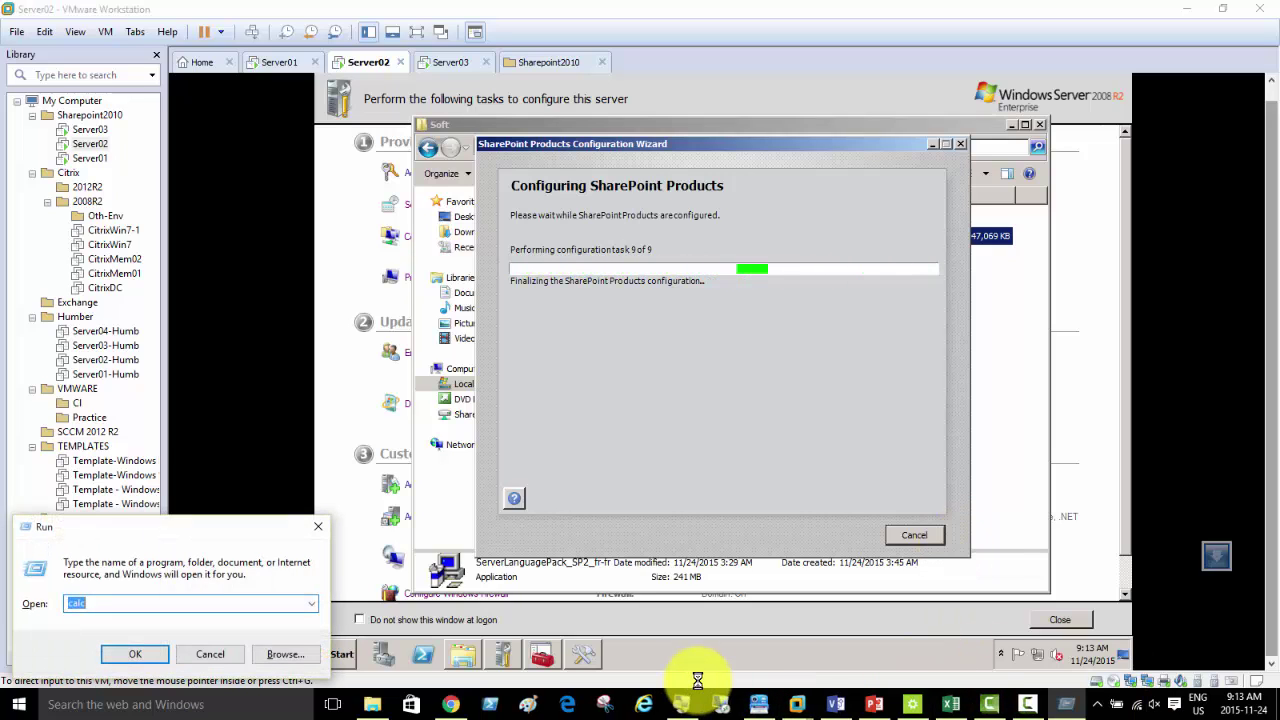
text(notepa)
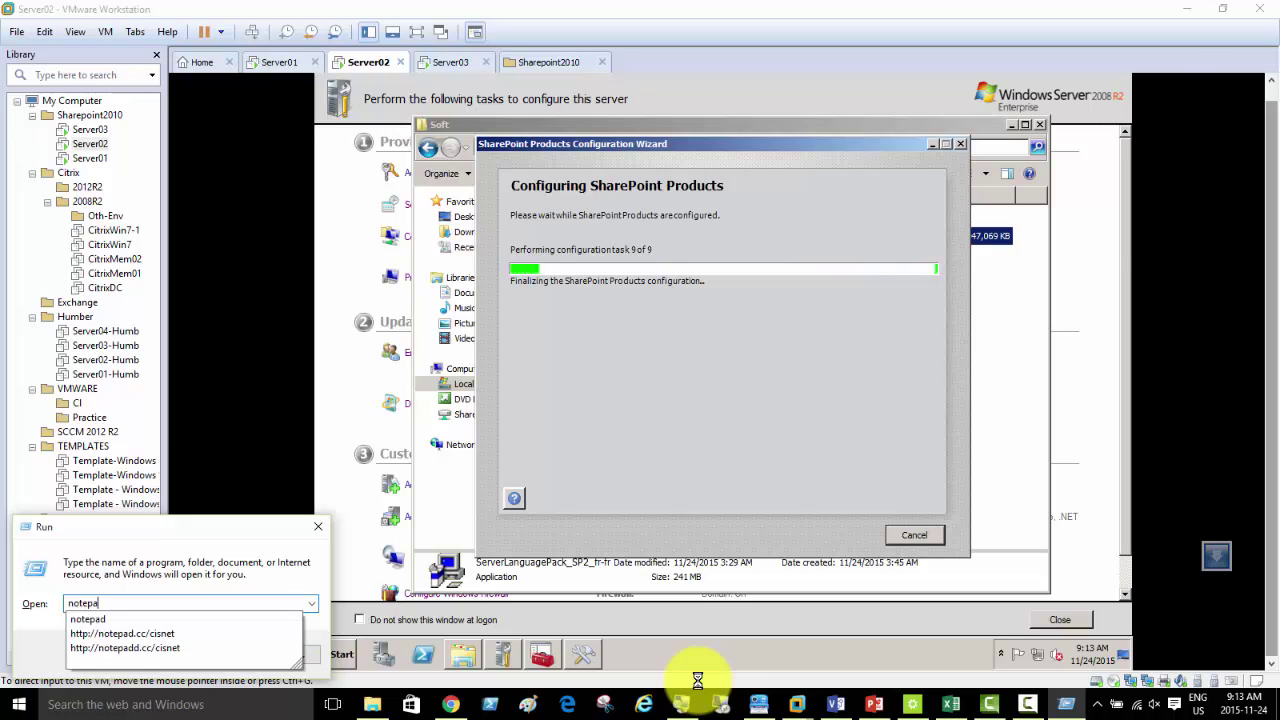
text(d)
key(Return)
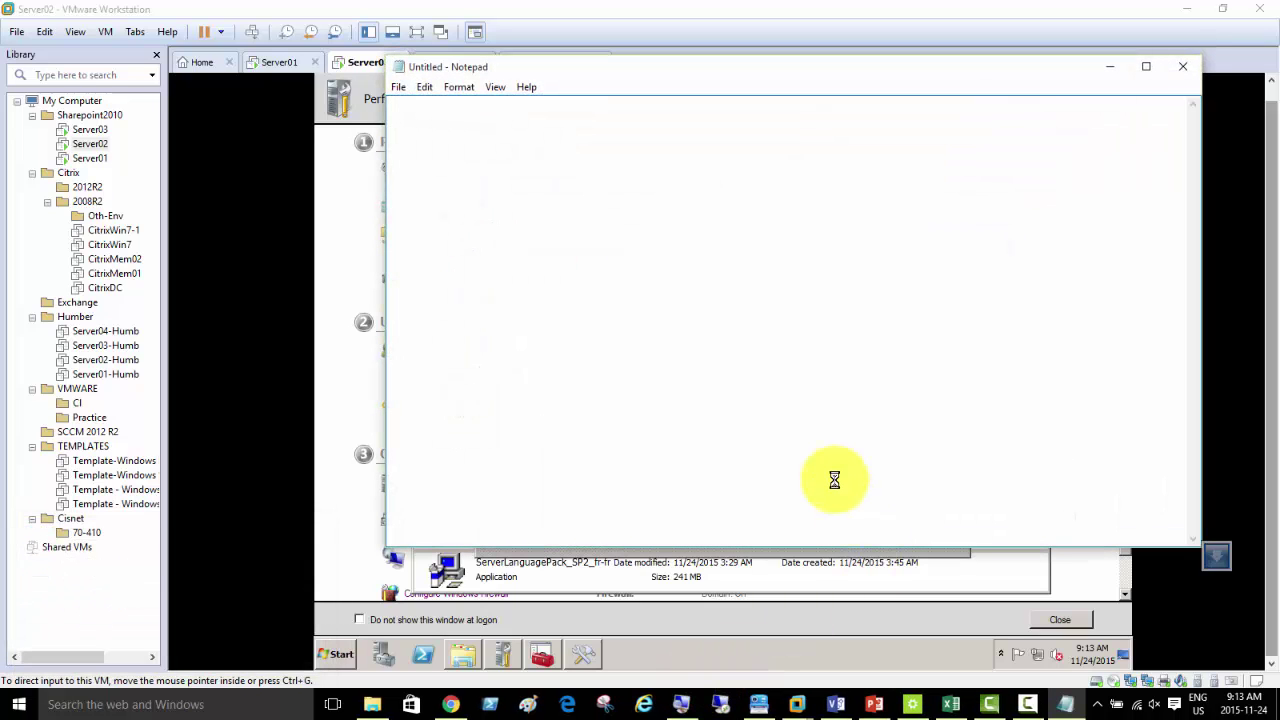
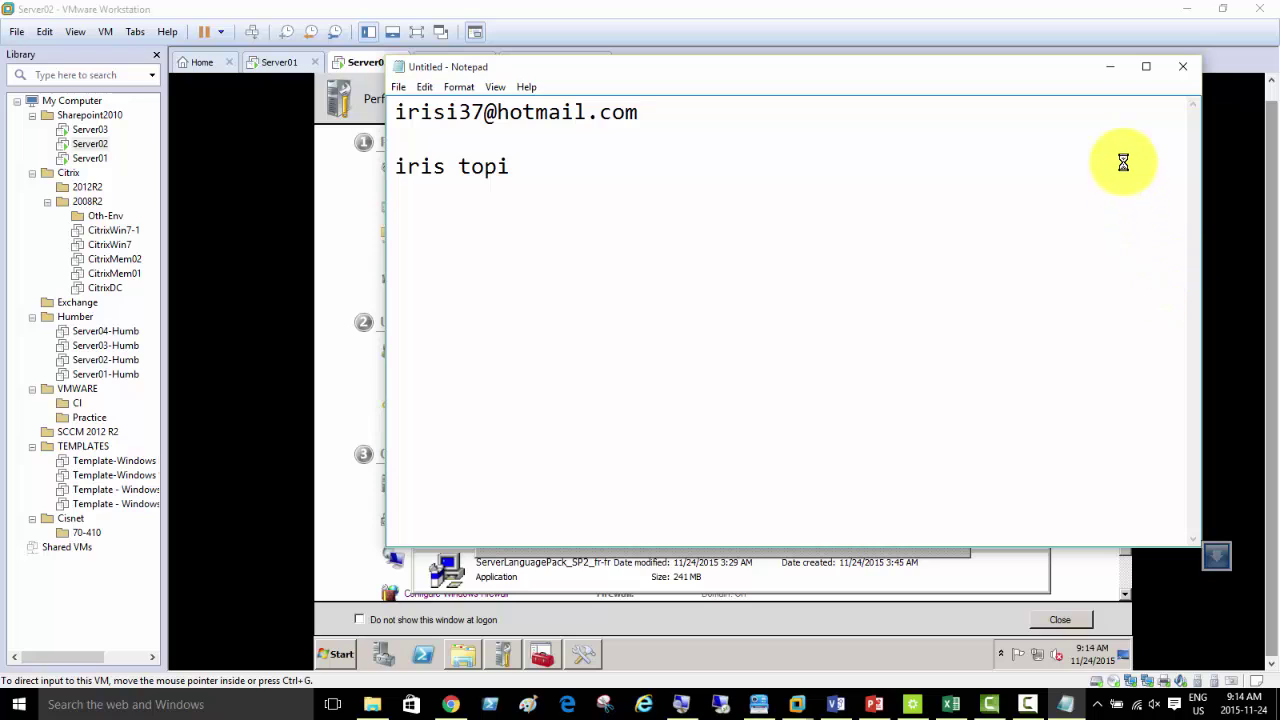
click(1110, 66)
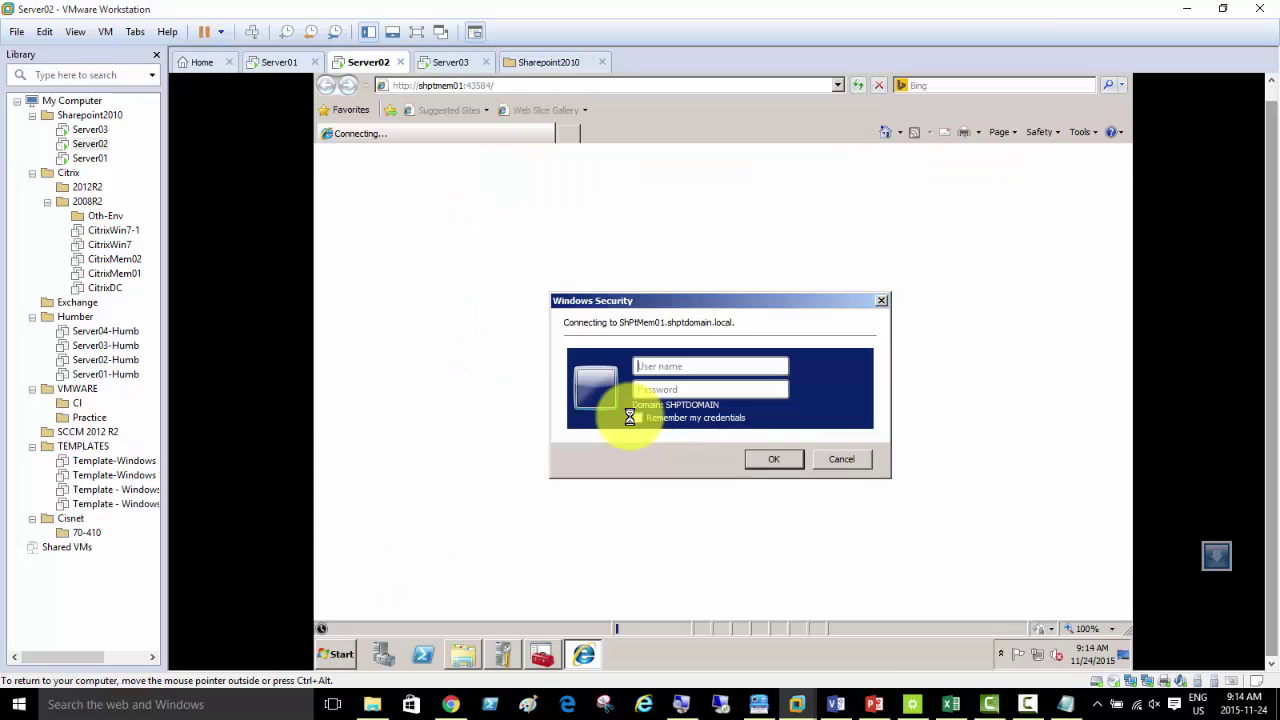
- Sign in to Central Administration on Server02 as the administrator account
click(675, 368)
text(adminis)
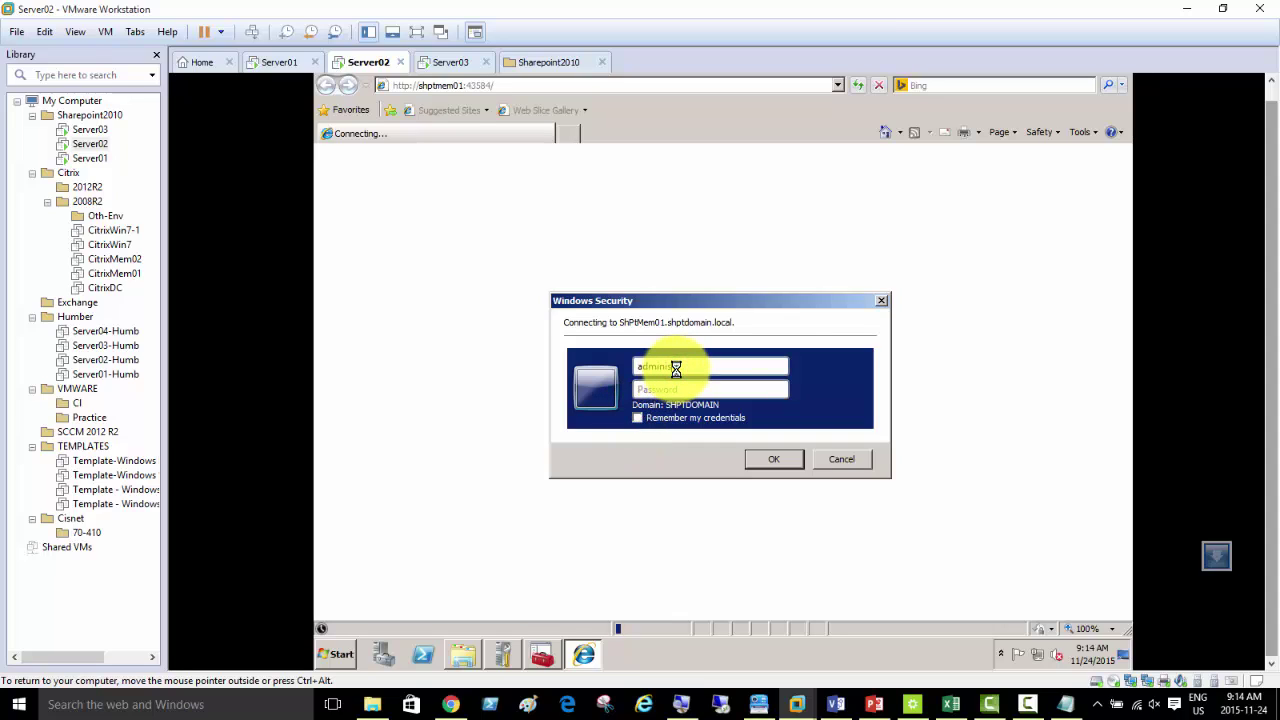
text(trator)
key(Tab)
text(•••••••)
key(Return)
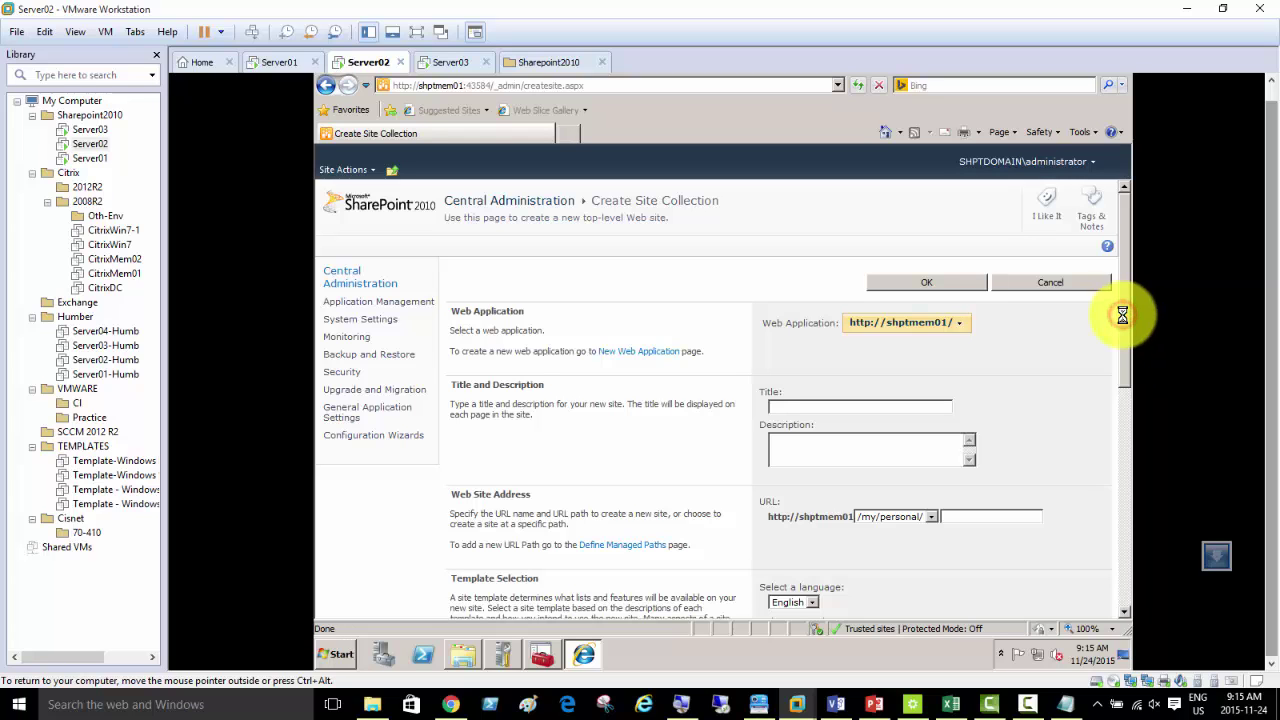
- Compare Server02's site language list with Server03's Create Site Collection page, then open Server02's Start menu
drag(1126, 314, 1132, 378)
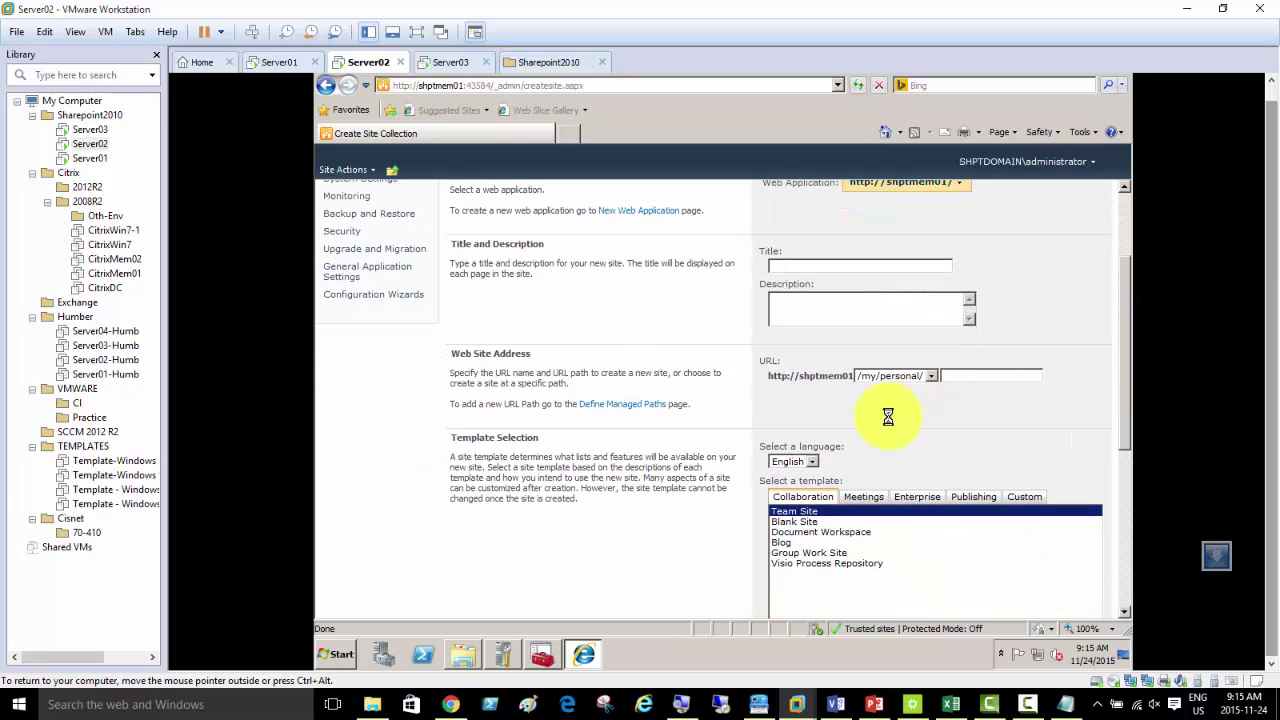
click(811, 462)
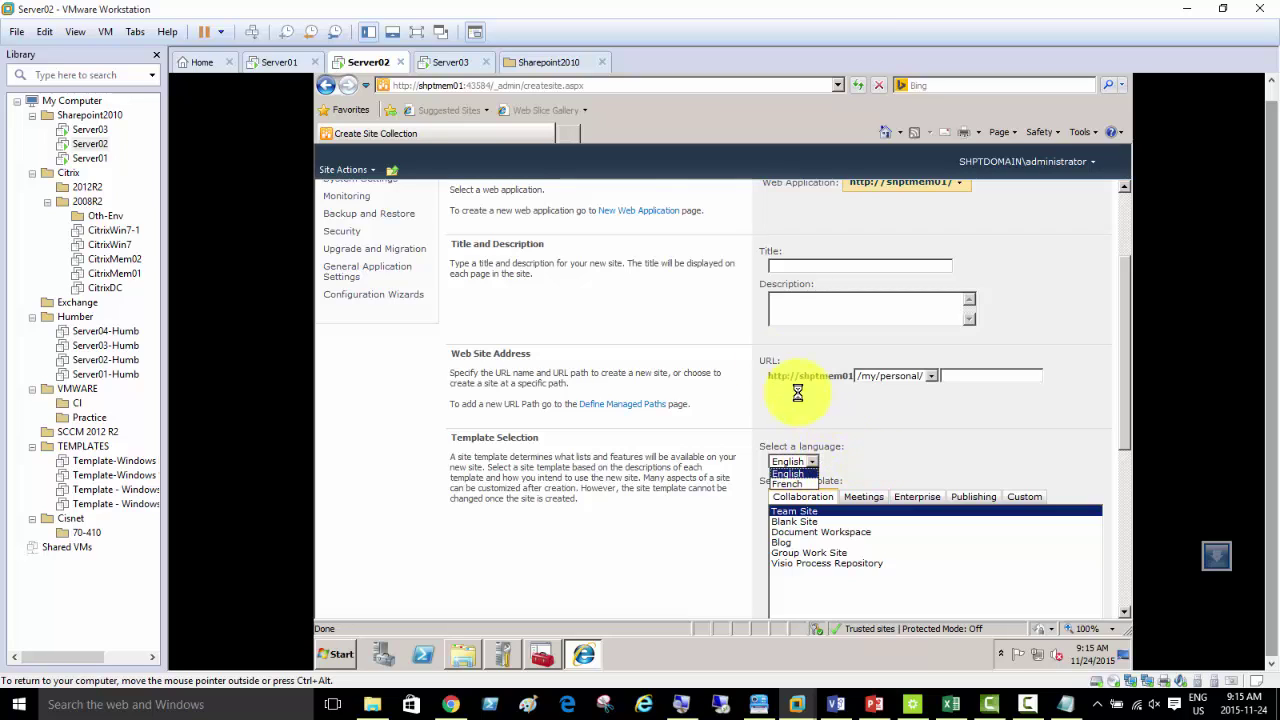
click(447, 62)
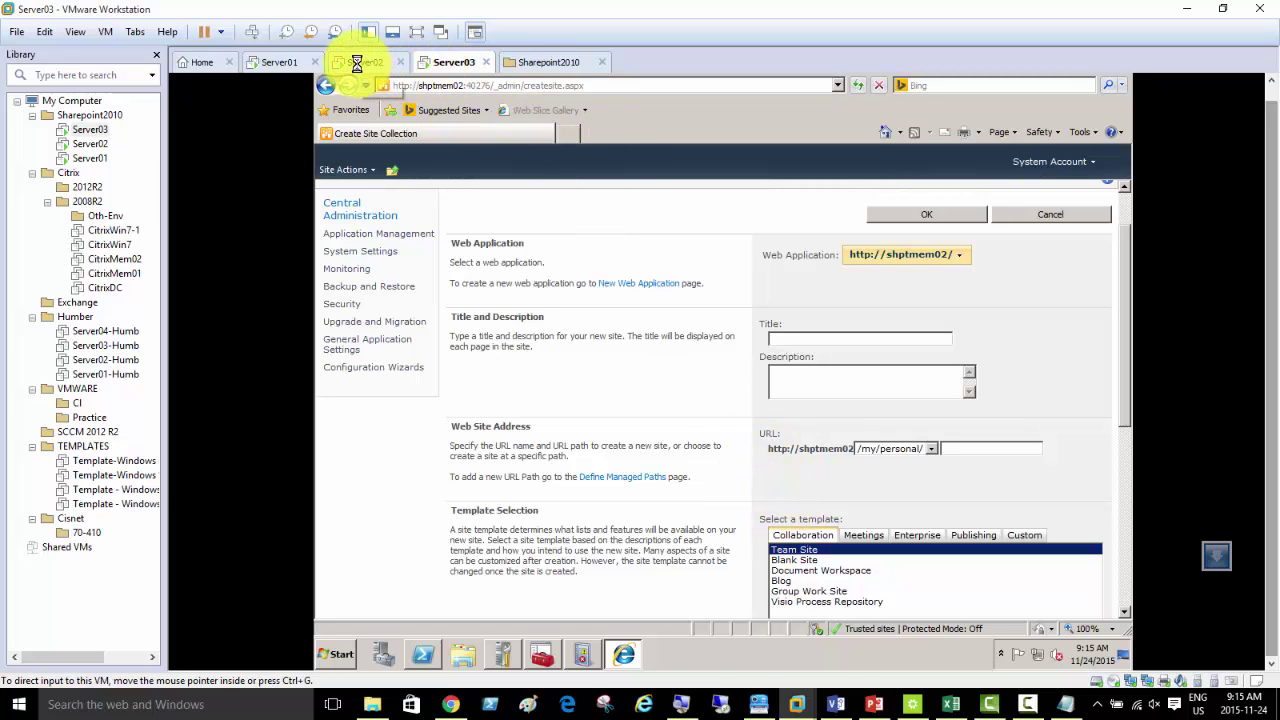
click(366, 66)
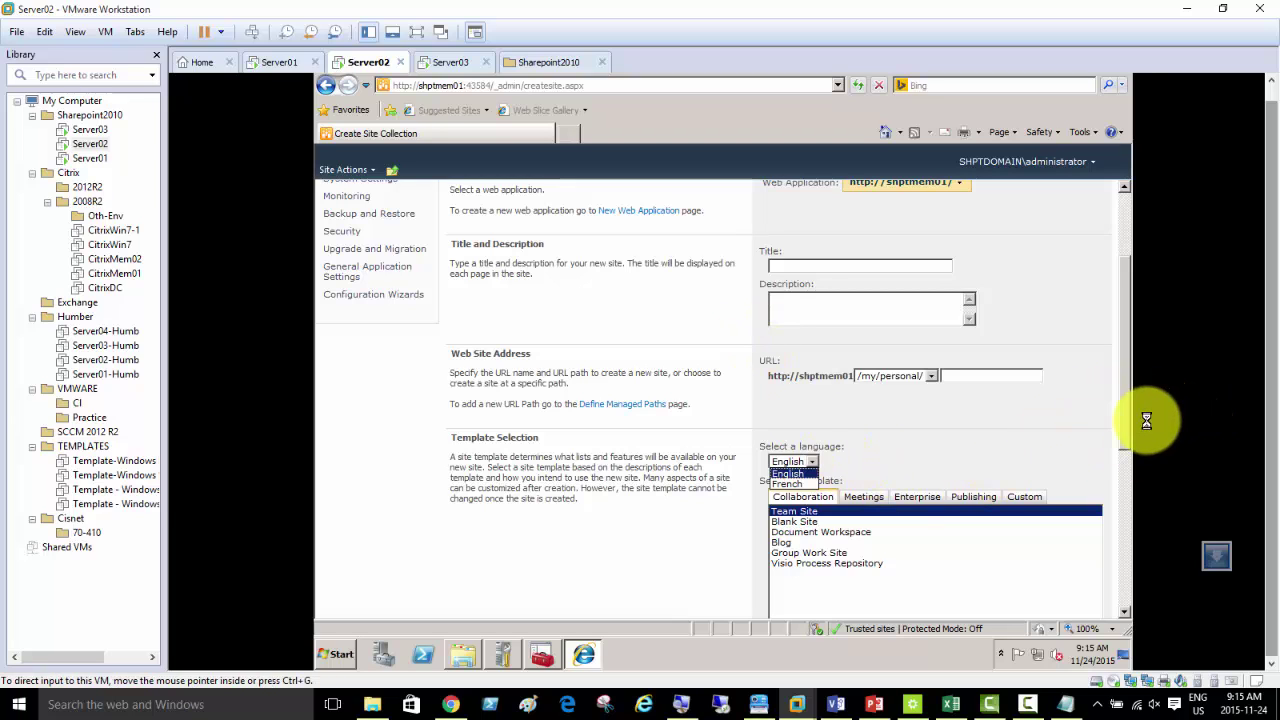
mouse_move(1123, 427)
mouse_down()
mouse_move(1119, 245)
mouse_move(1132, 413)
mouse_up()
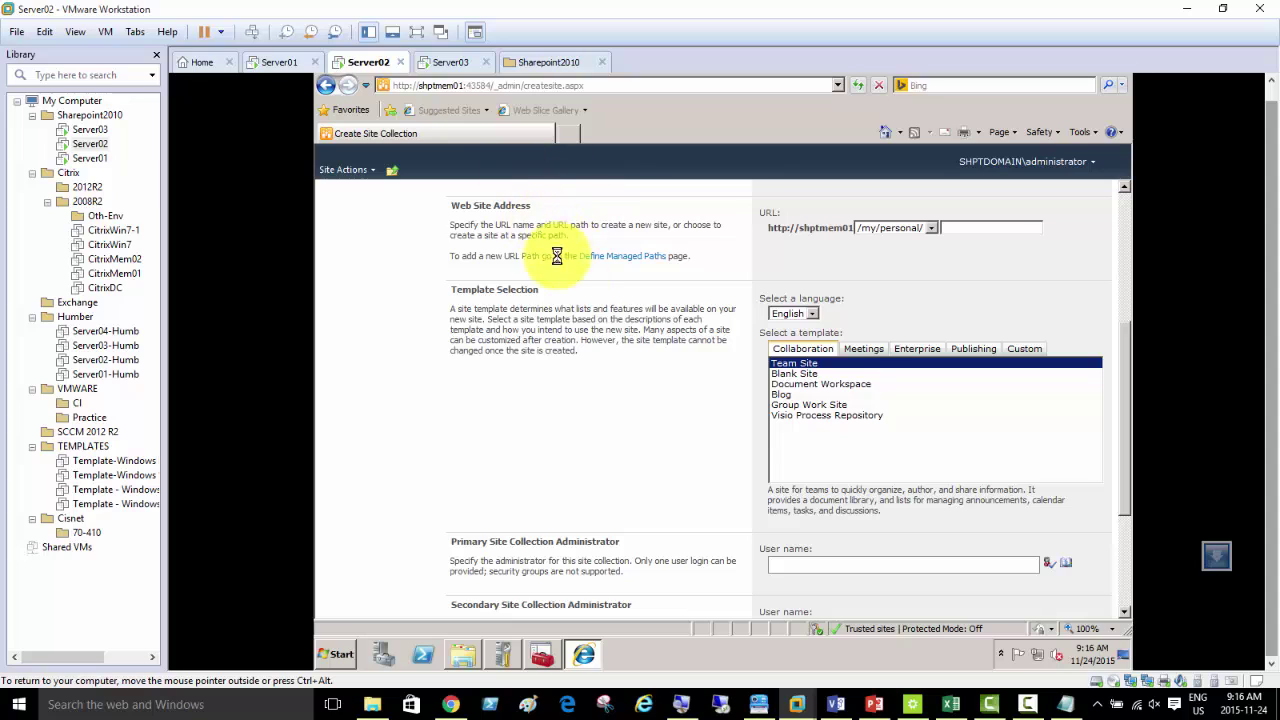
click(330, 655)
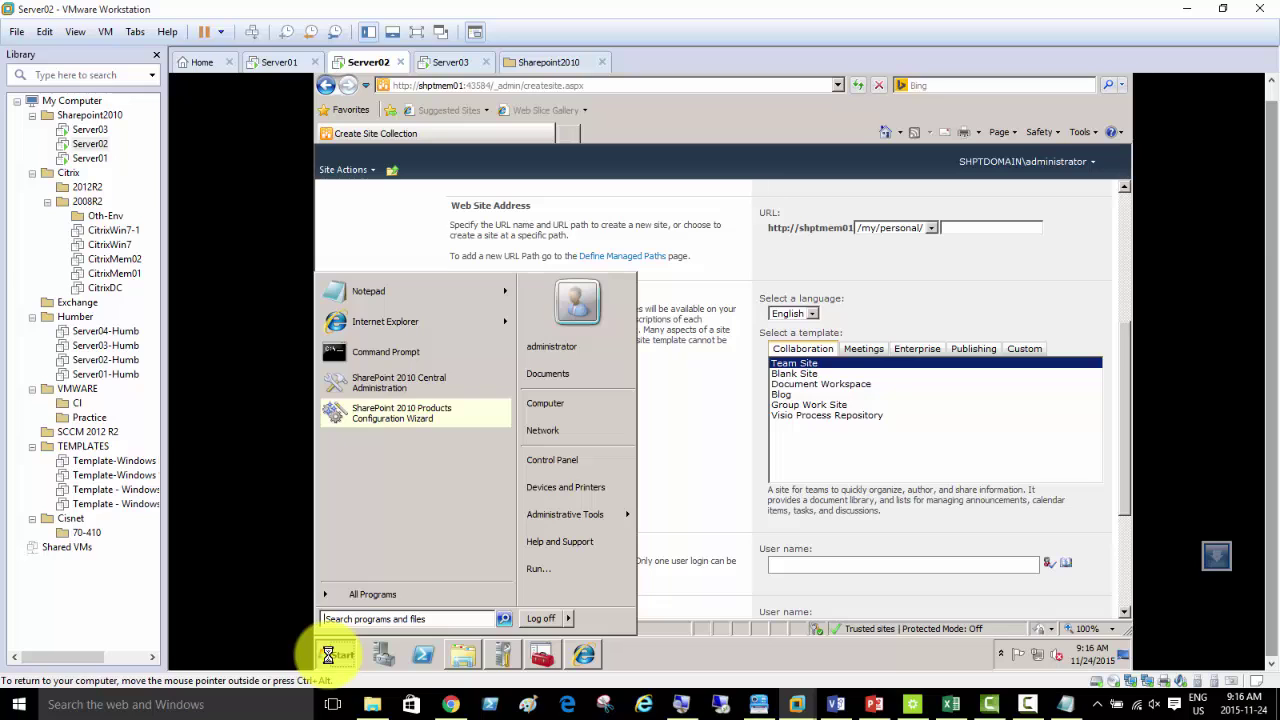
- Open Programs and Features, widen the name column, and select the French/Français language pack
click(555, 462)
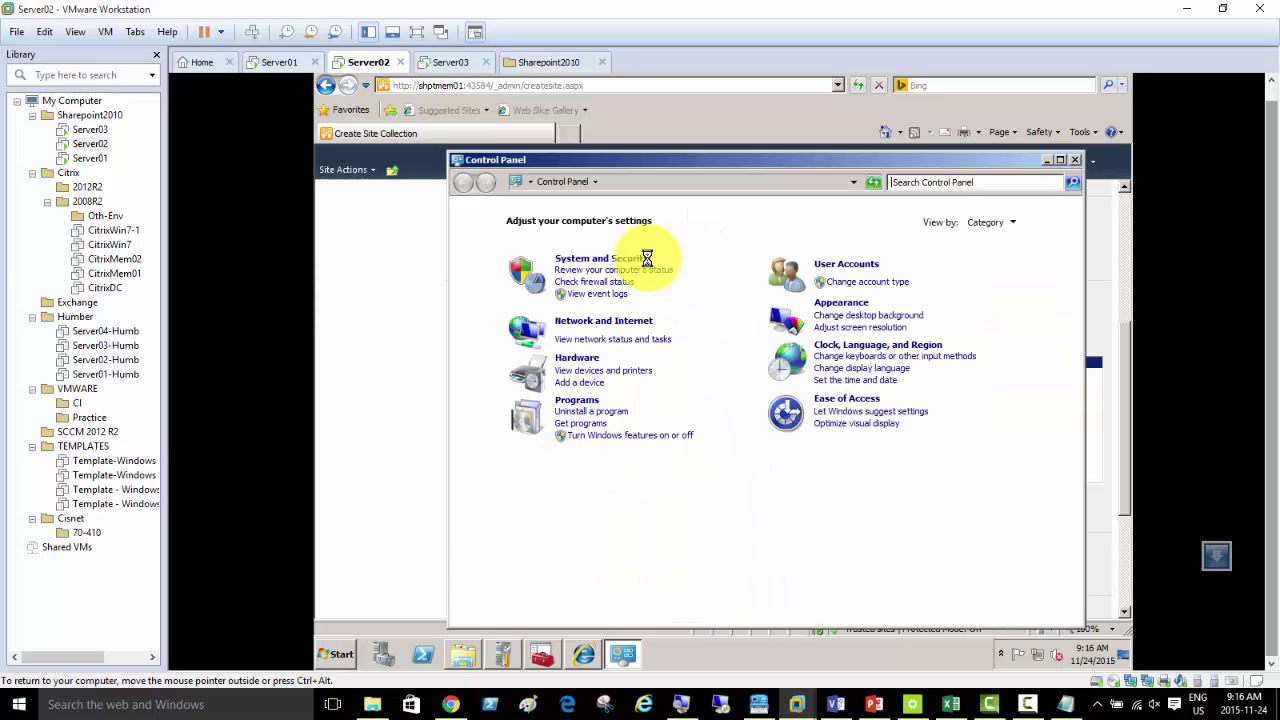
click(588, 401)
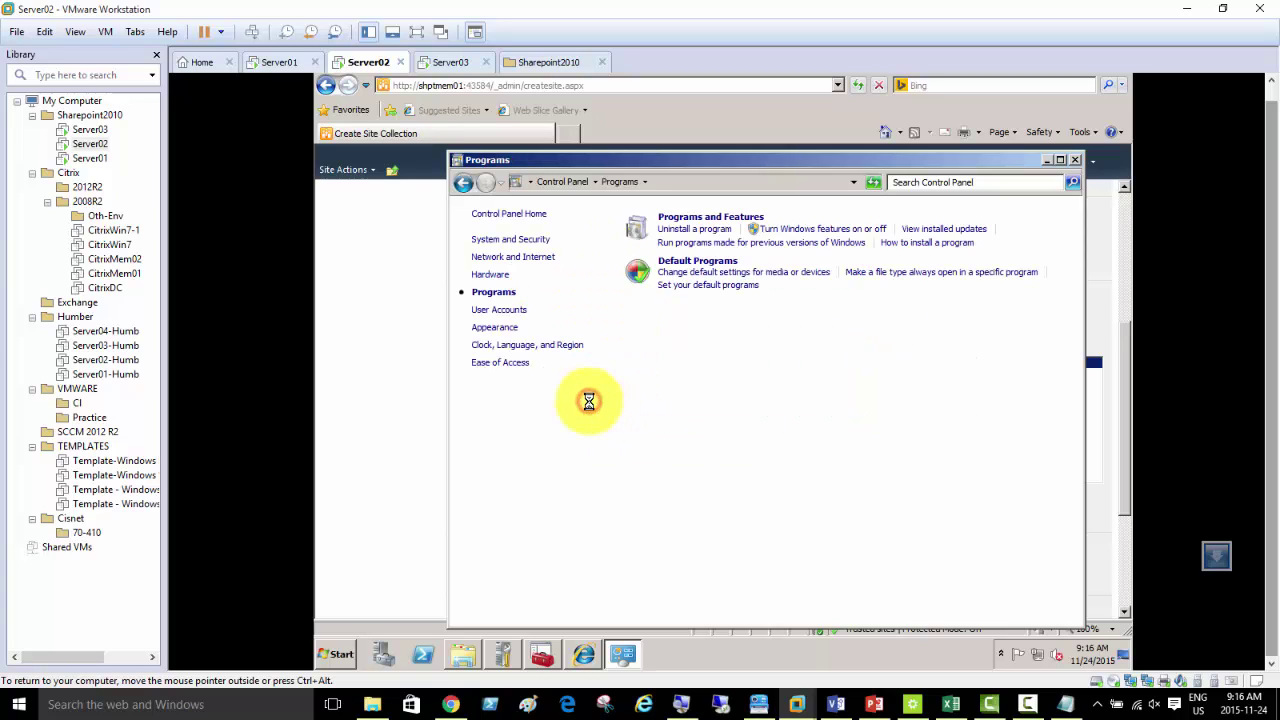
click(694, 218)
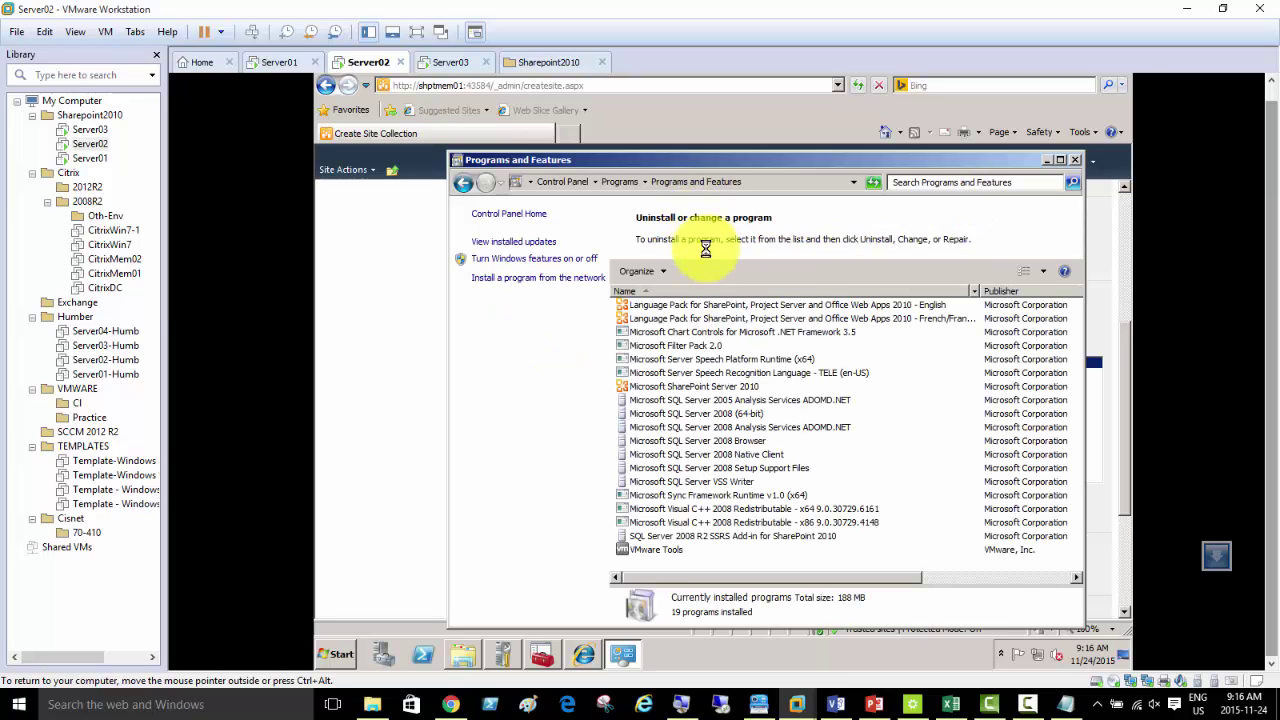
double_click(981, 291)
click(907, 319)
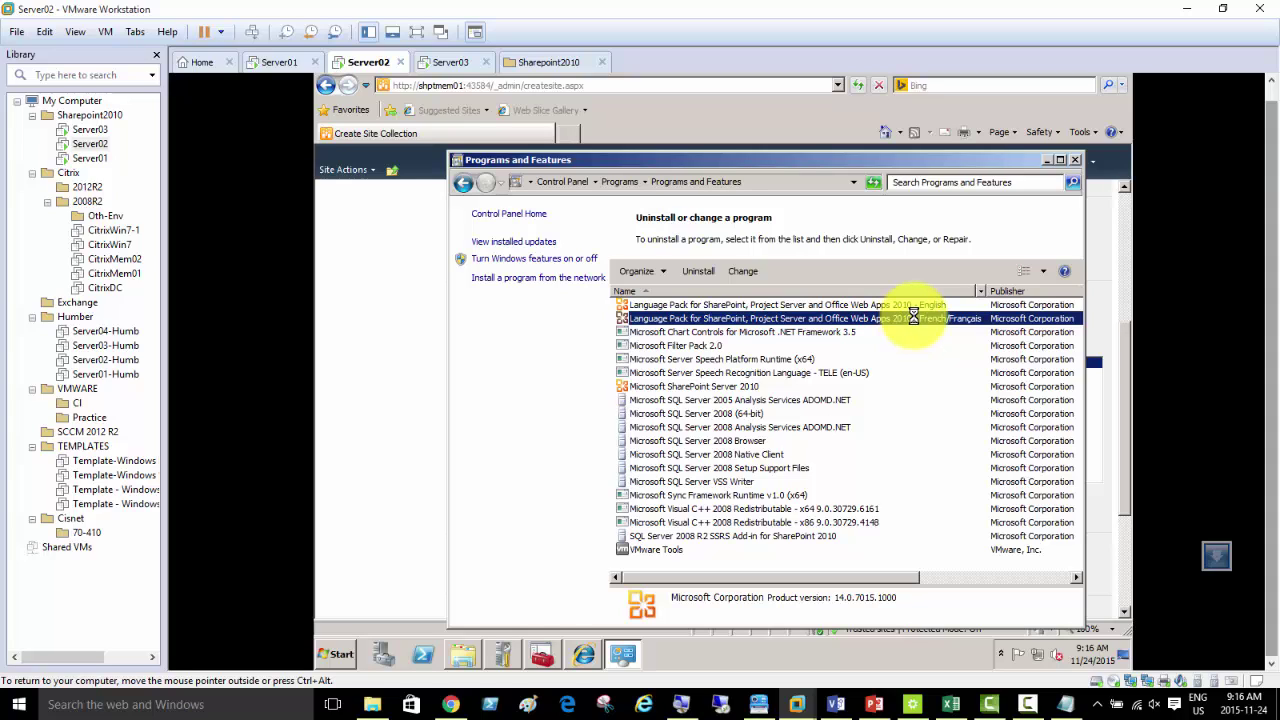
- Uninstall the French/Français SharePoint language pack, answering Yes in the Setup confirmation
click(908, 305)
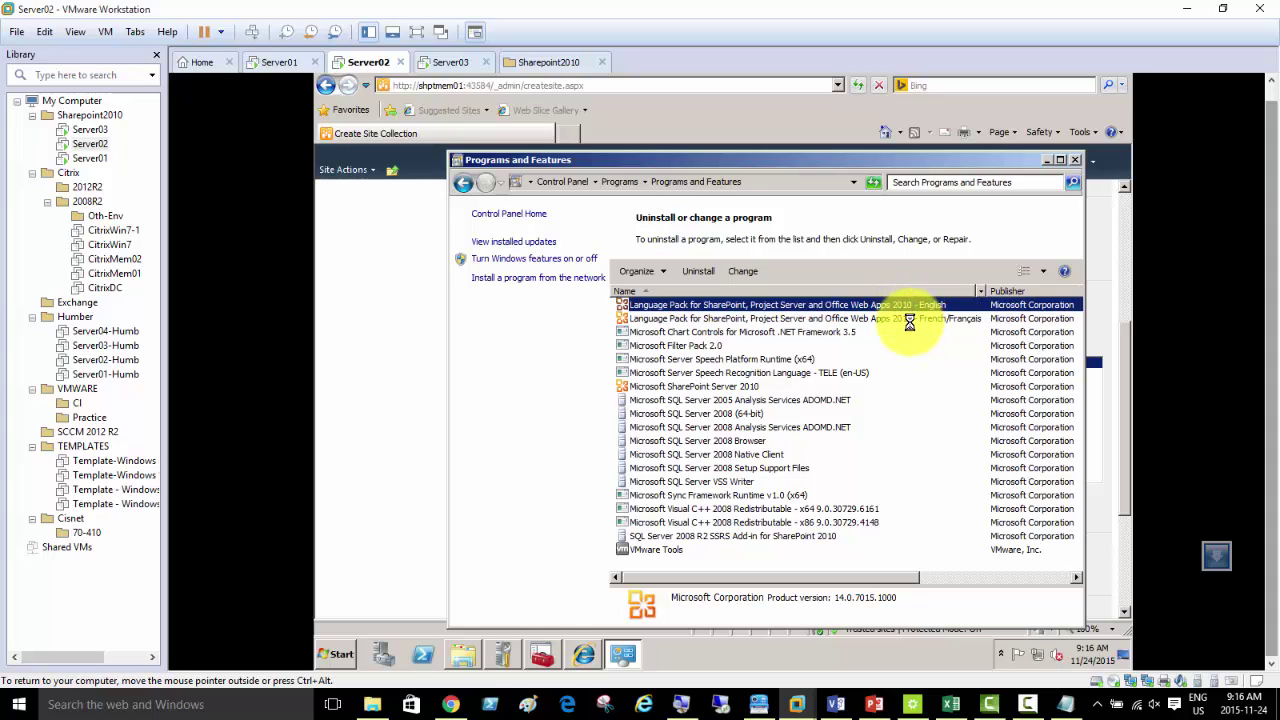
right_click(907, 320)
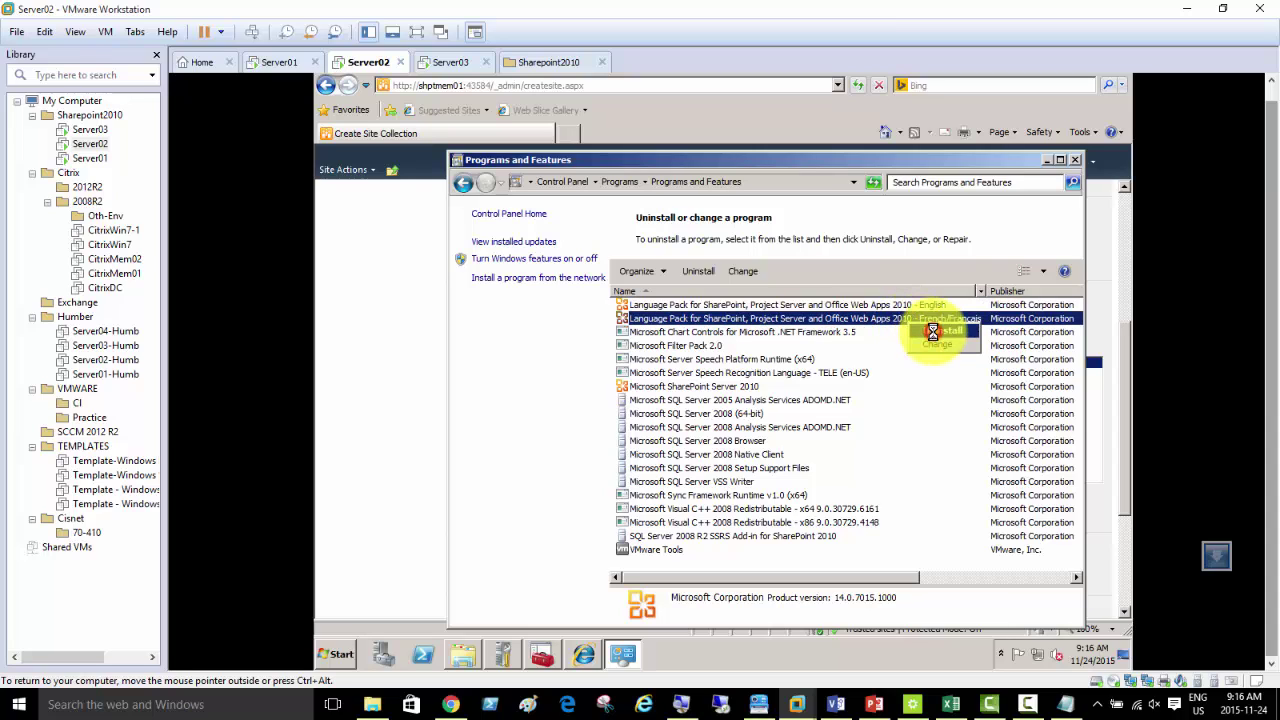
click(933, 331)
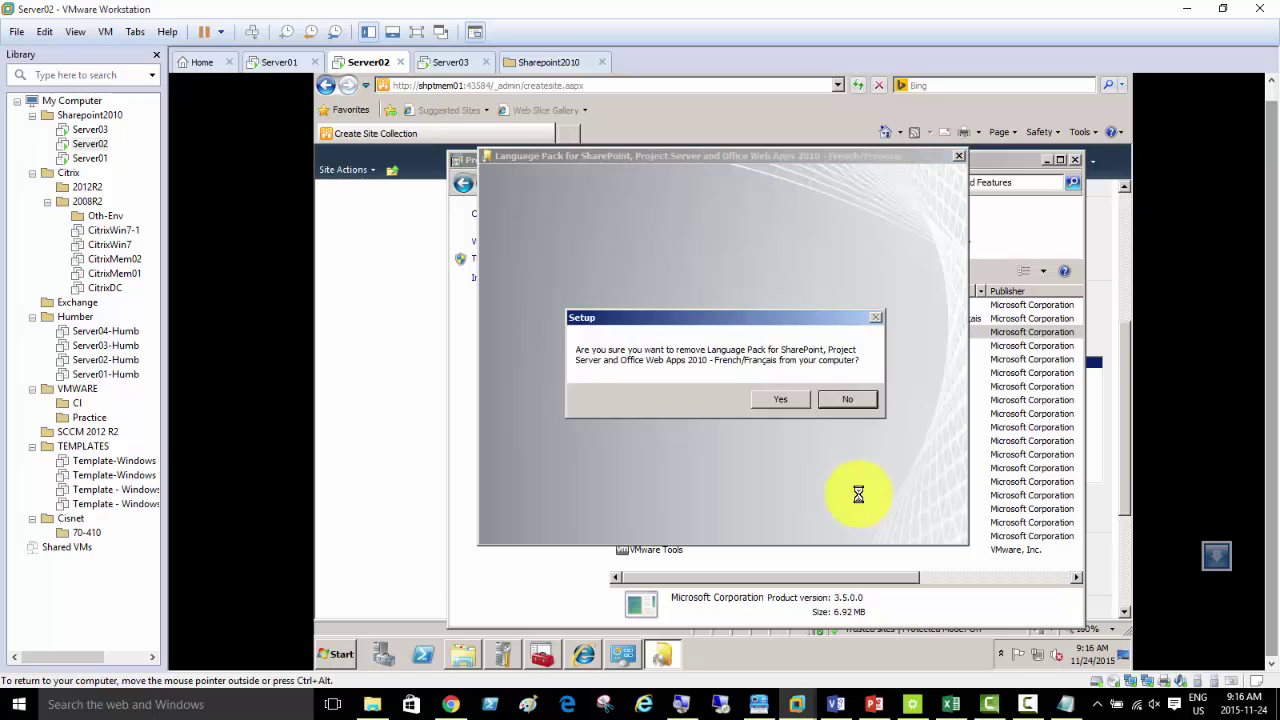
click(782, 400)
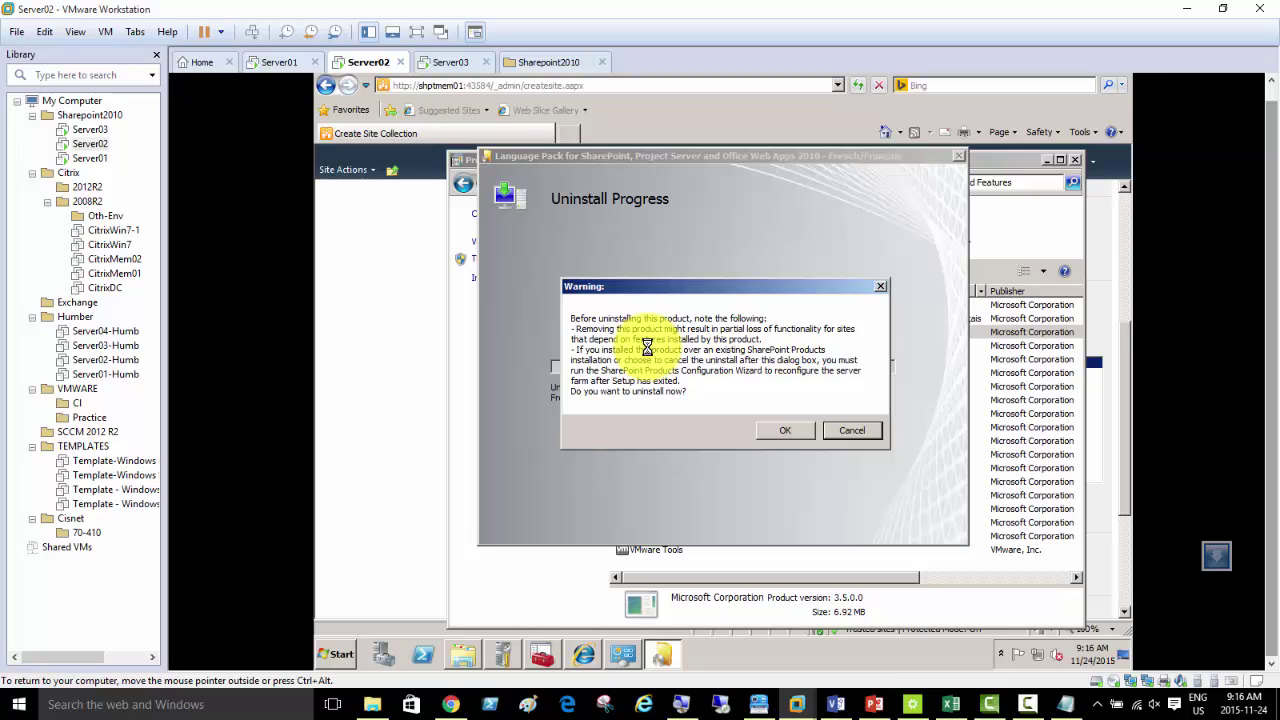
- Accept the warning and let the French/Français language pack uninstall finish successfully
click(789, 424)
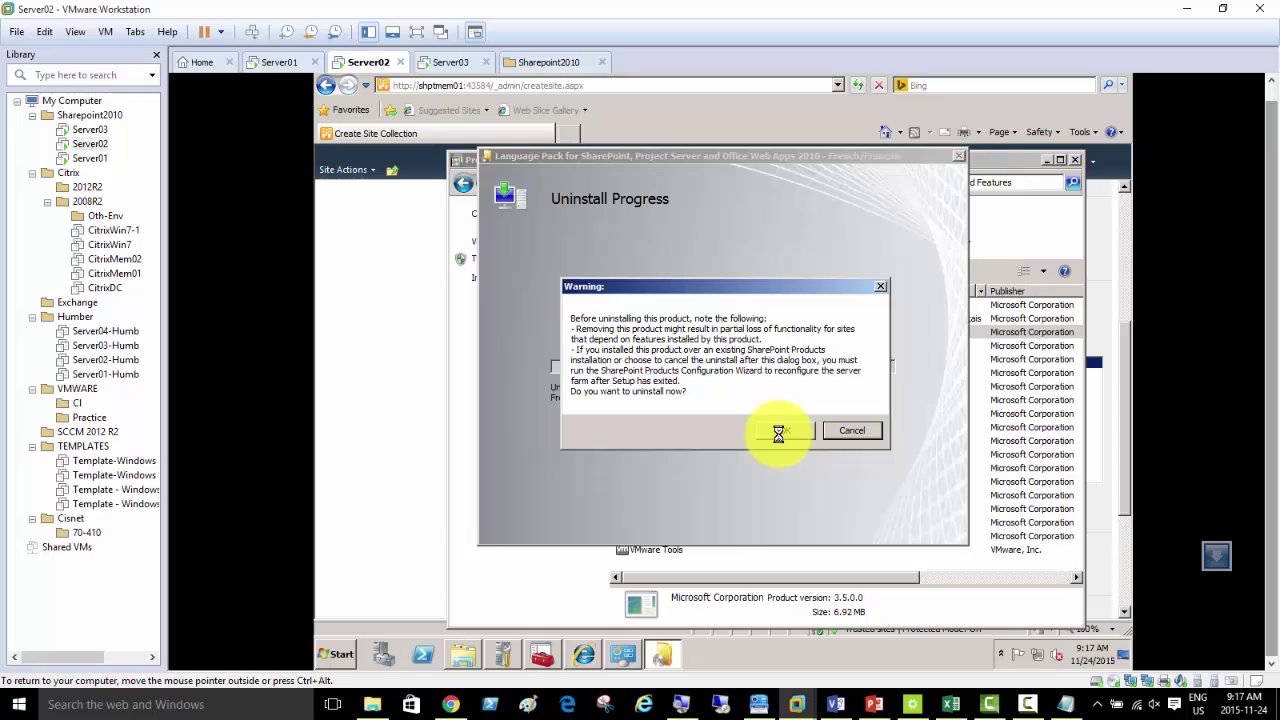
click(786, 432)
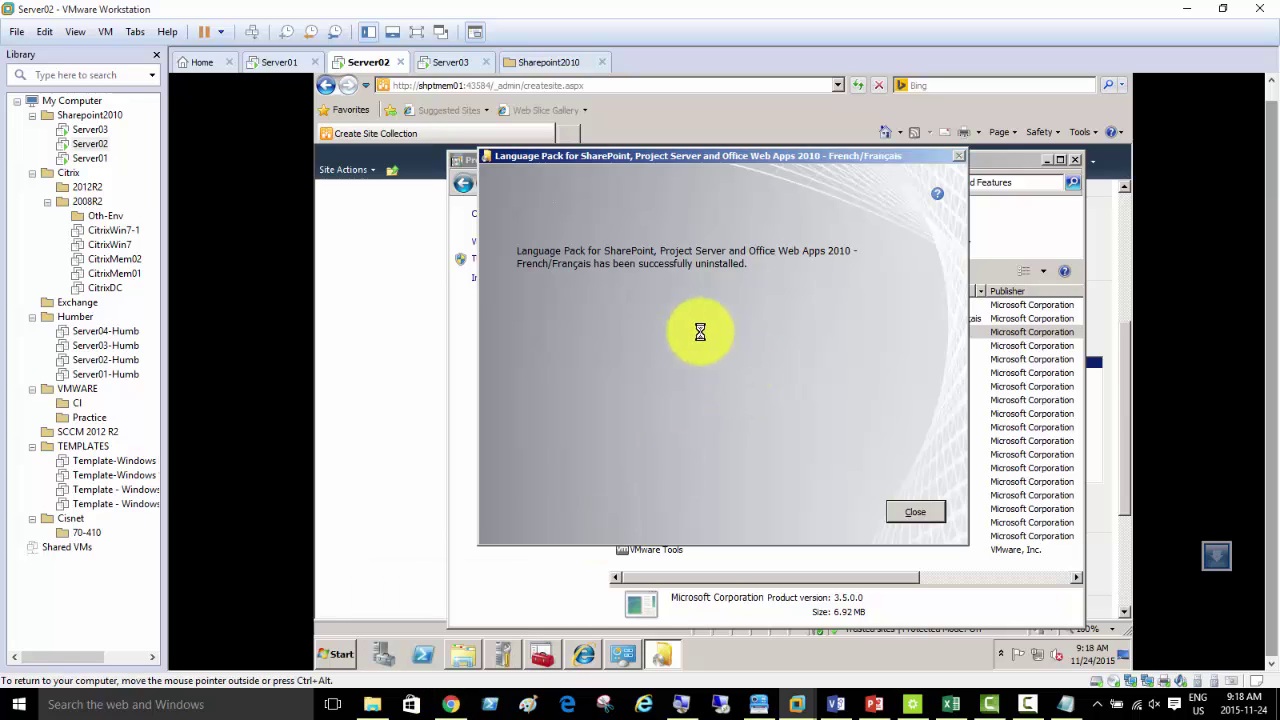
- Close the uninstaller and select Microsoft SharePoint Server 2010 in the moved installed-programs window
click(911, 510)
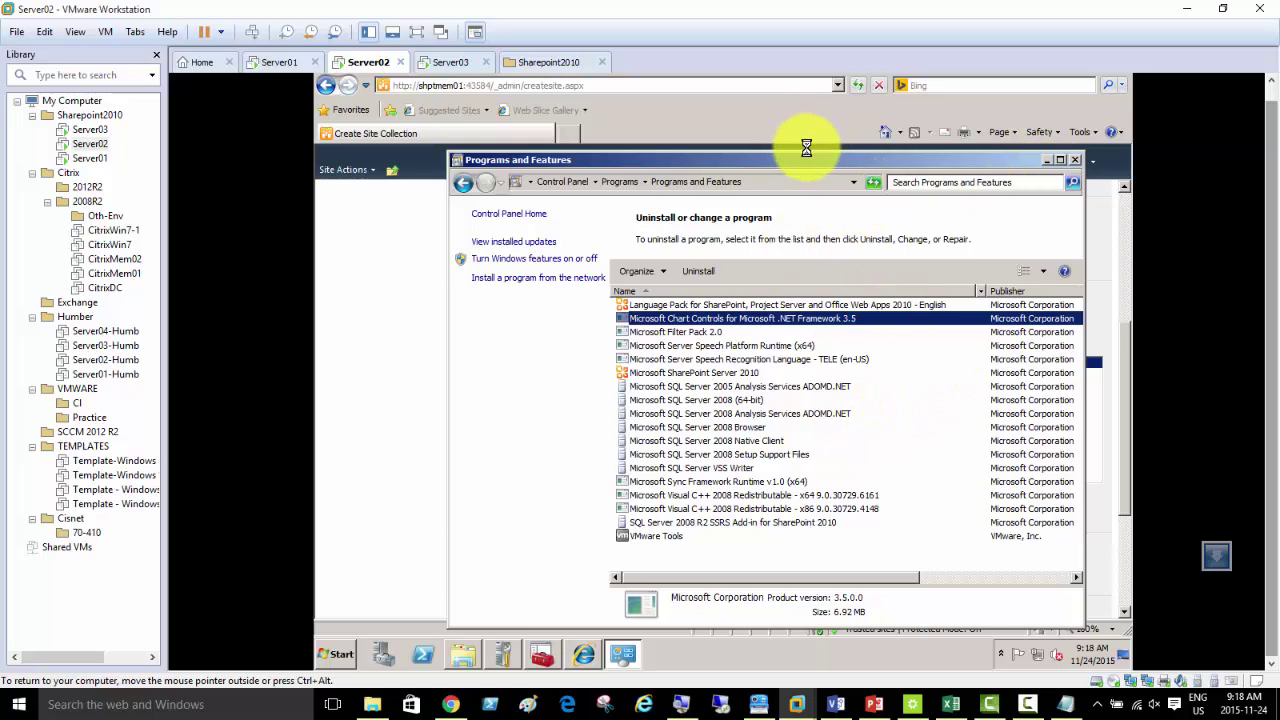
drag(808, 155, 757, 105)
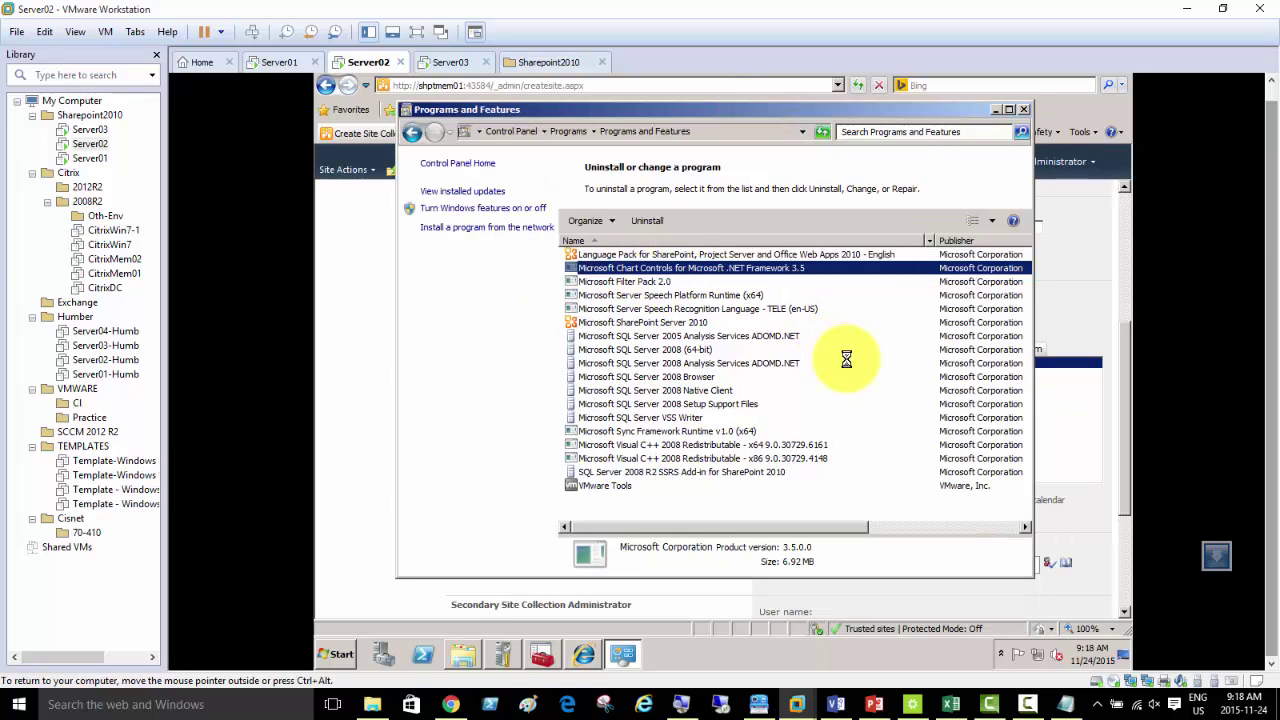
click(687, 321)
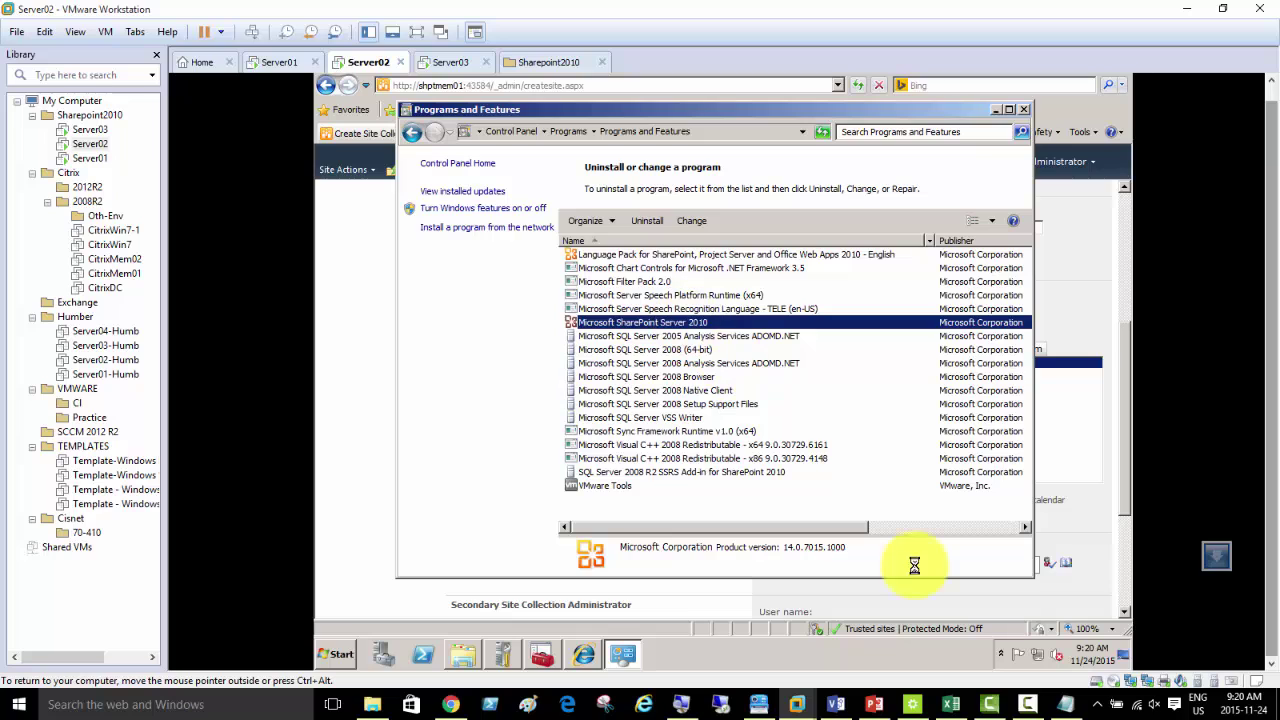
- Uninstall Microsoft SharePoint Server 2010 from Programs and Features, dismissing the wait notice and confirming Yes
click(1031, 705)
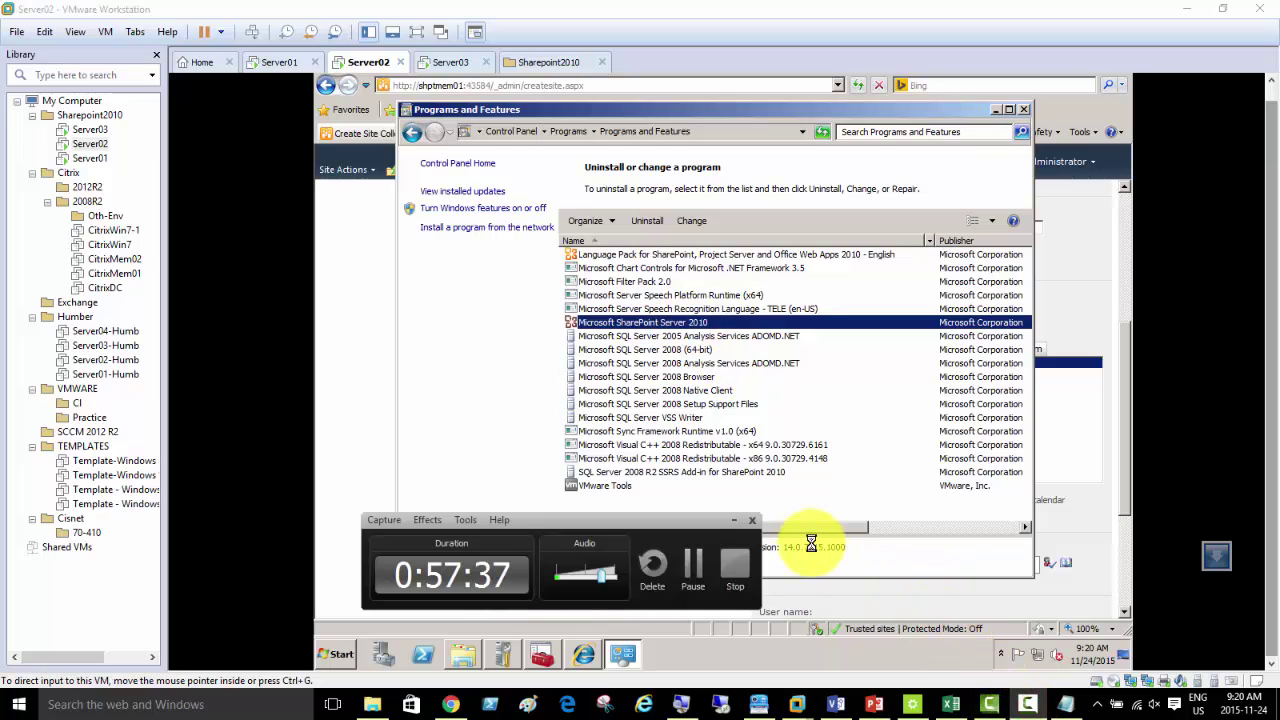
click(690, 563)
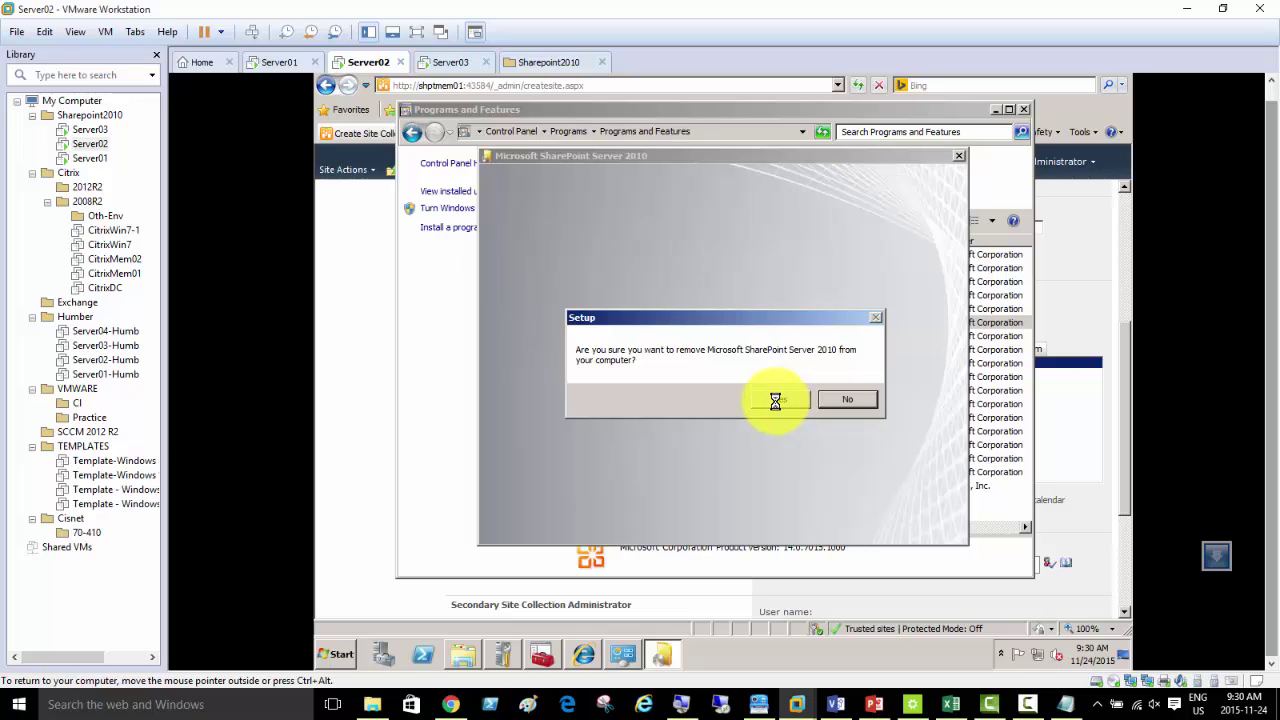
click(749, 117)
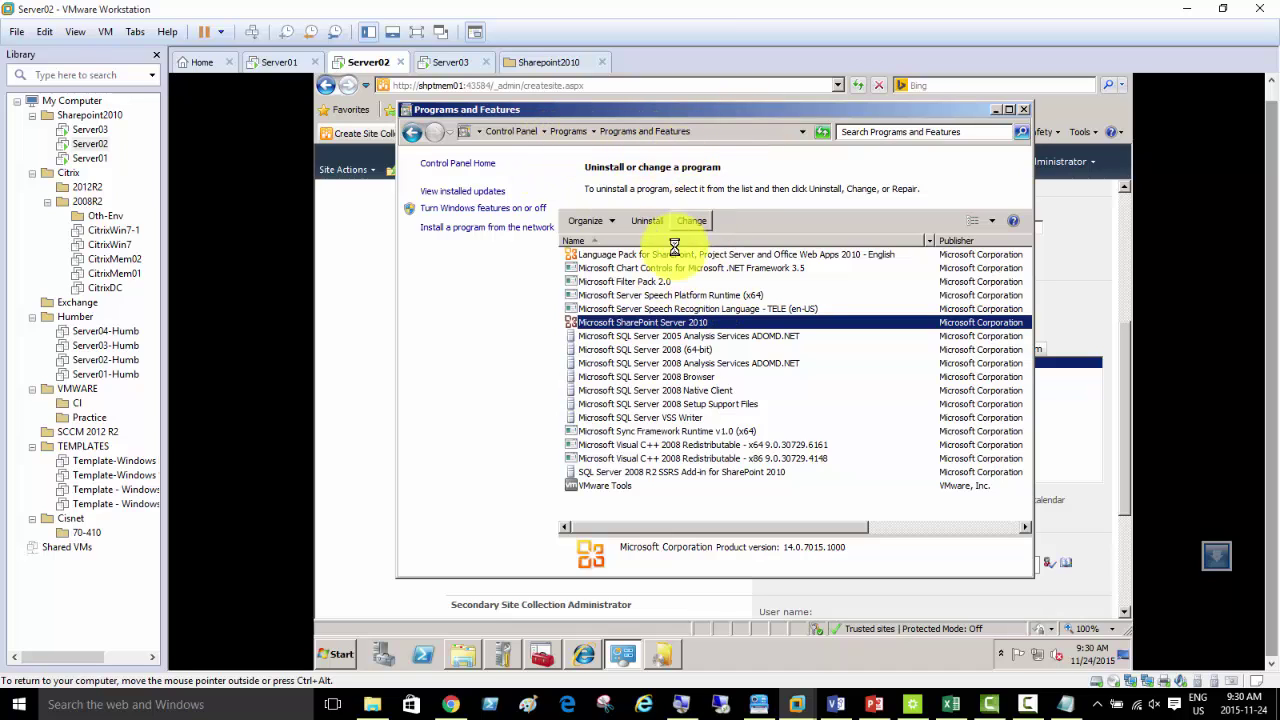
right_click(653, 325)
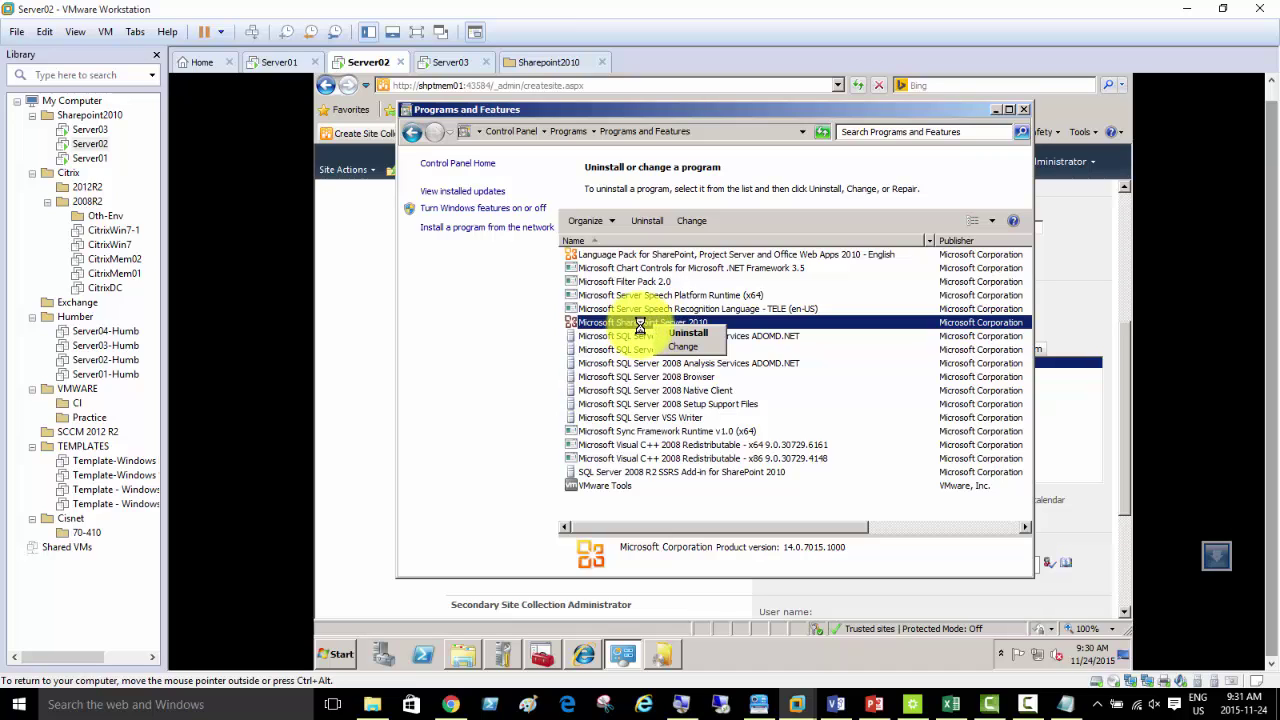
click(677, 332)
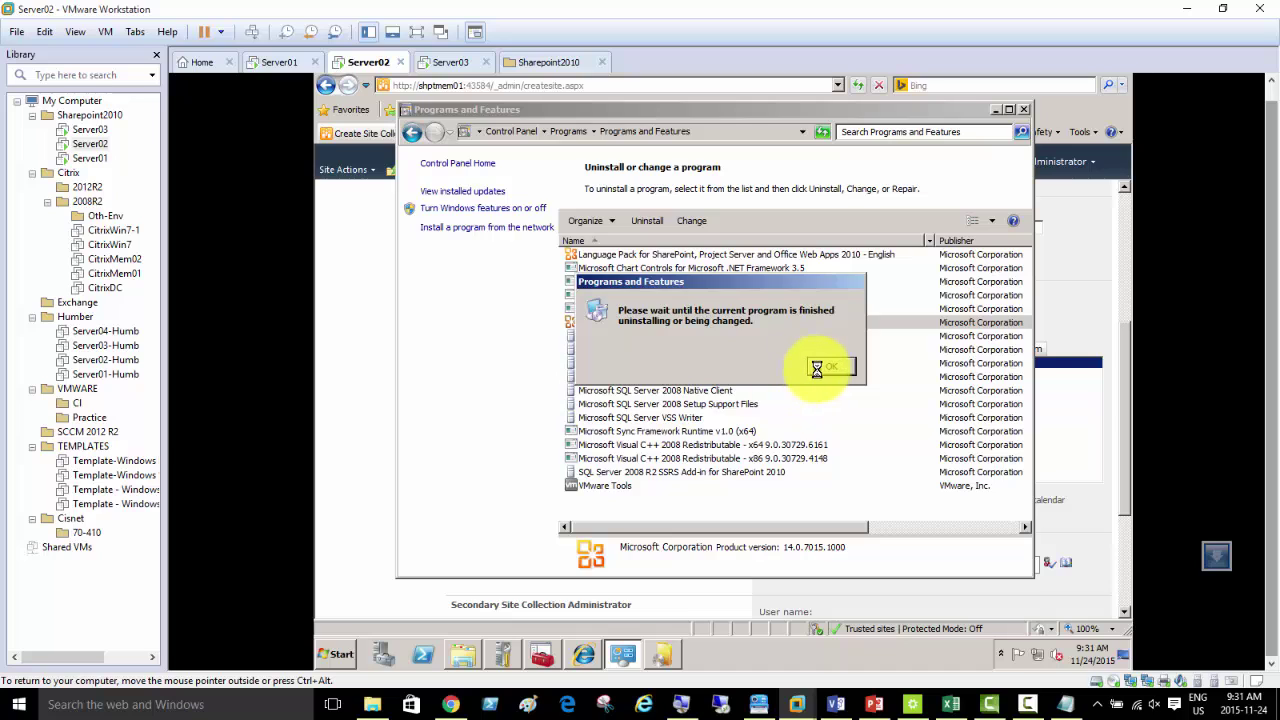
click(816, 368)
click(662, 654)
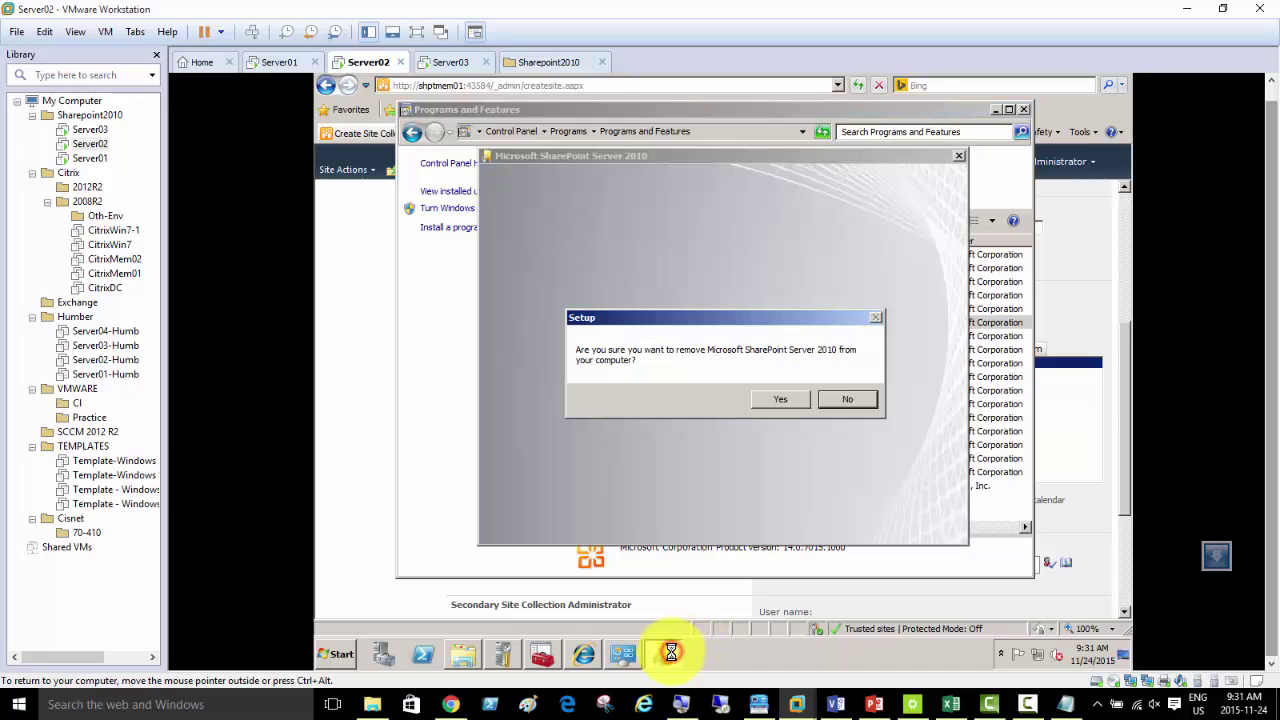
click(772, 400)
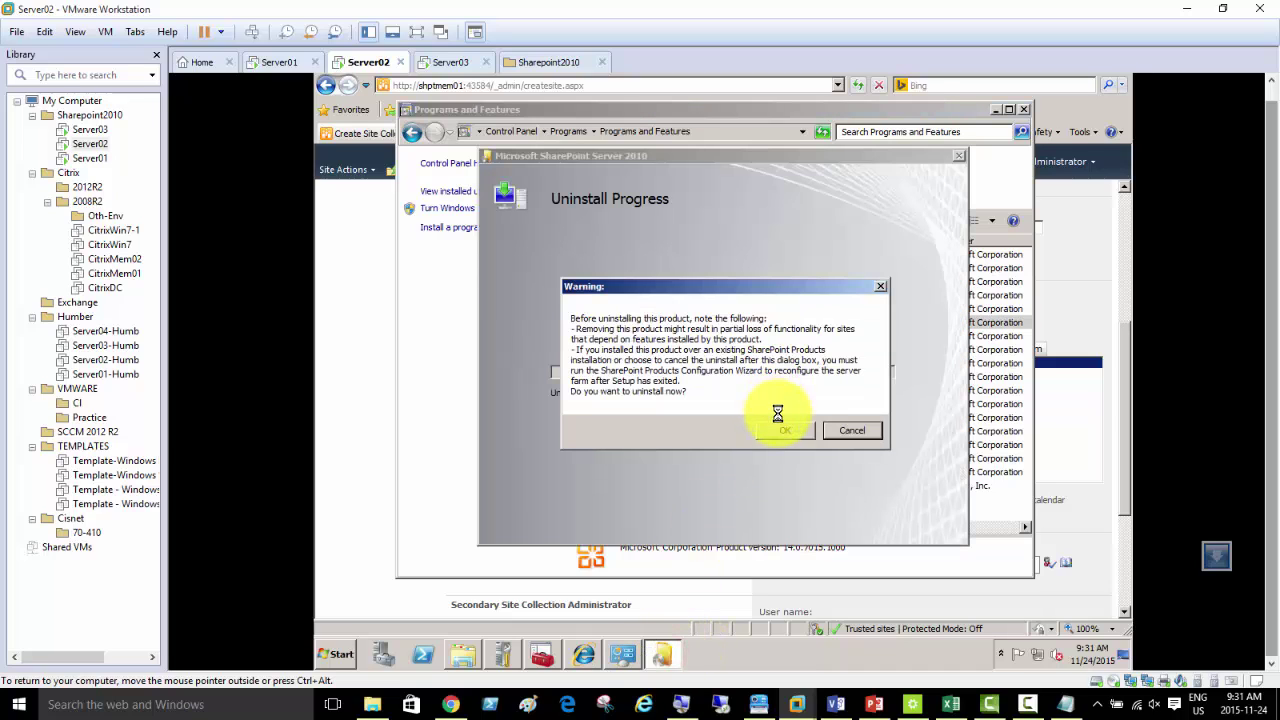
- Accept the uninstall warning and let SharePoint Server 2010 removal run to completion
click(778, 432)
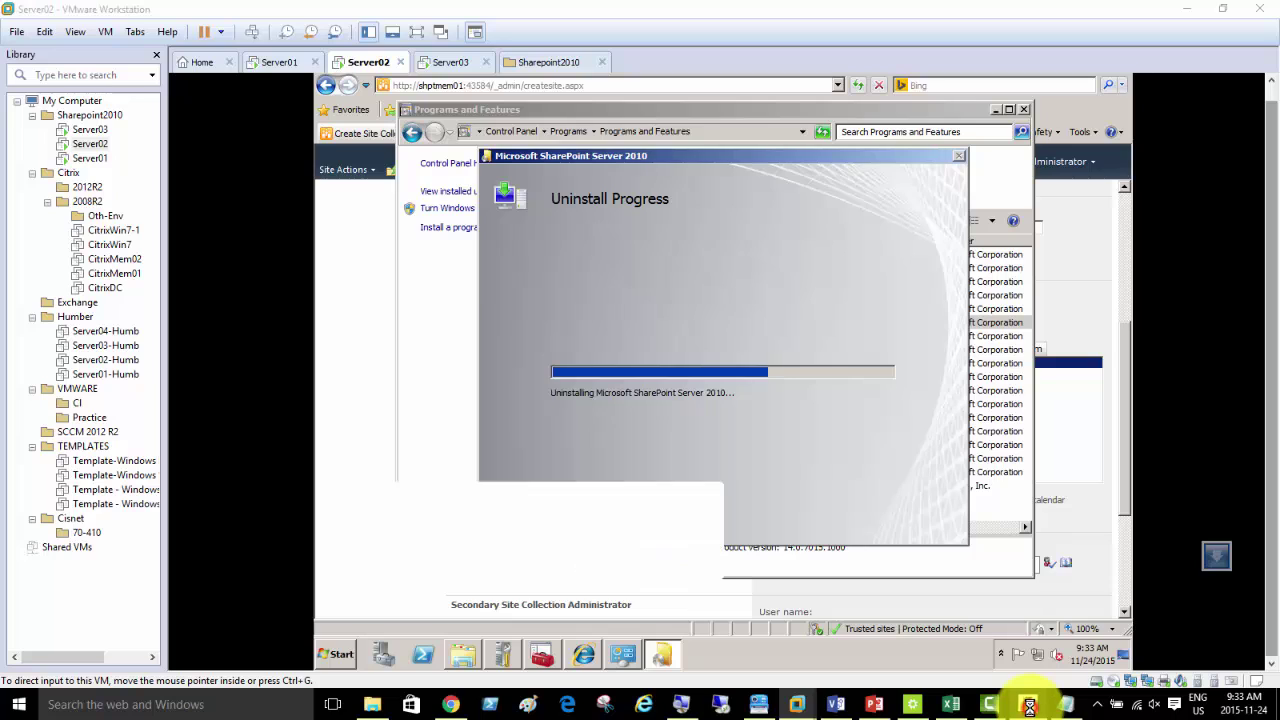
click(1029, 704)
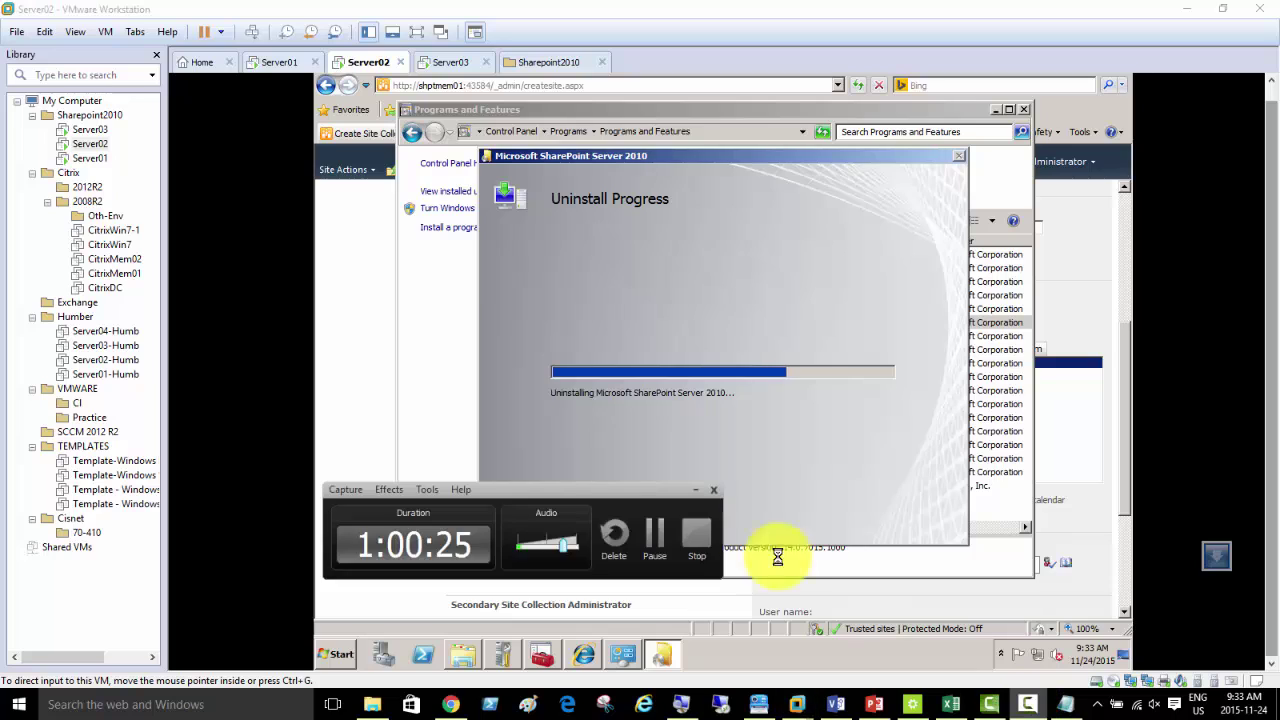
click(654, 538)
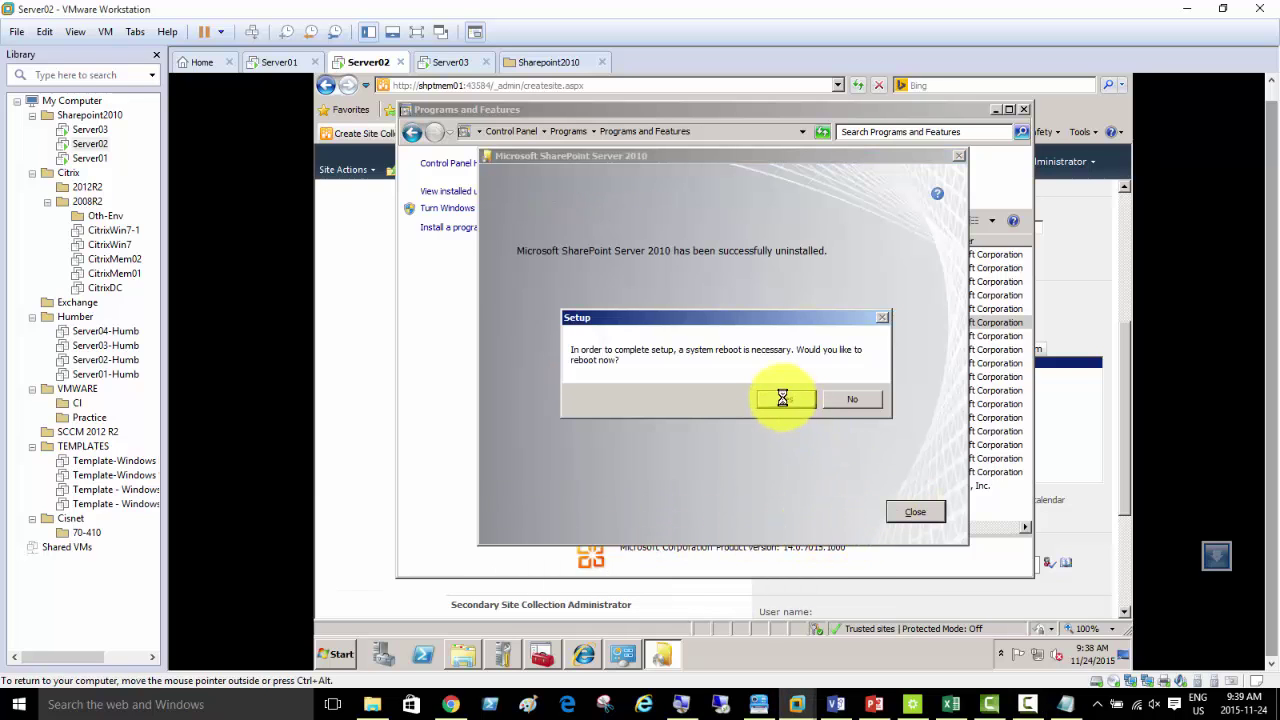
- Reboot Server02, log back on as the domain administrator, and open the Start menu
click(782, 398)
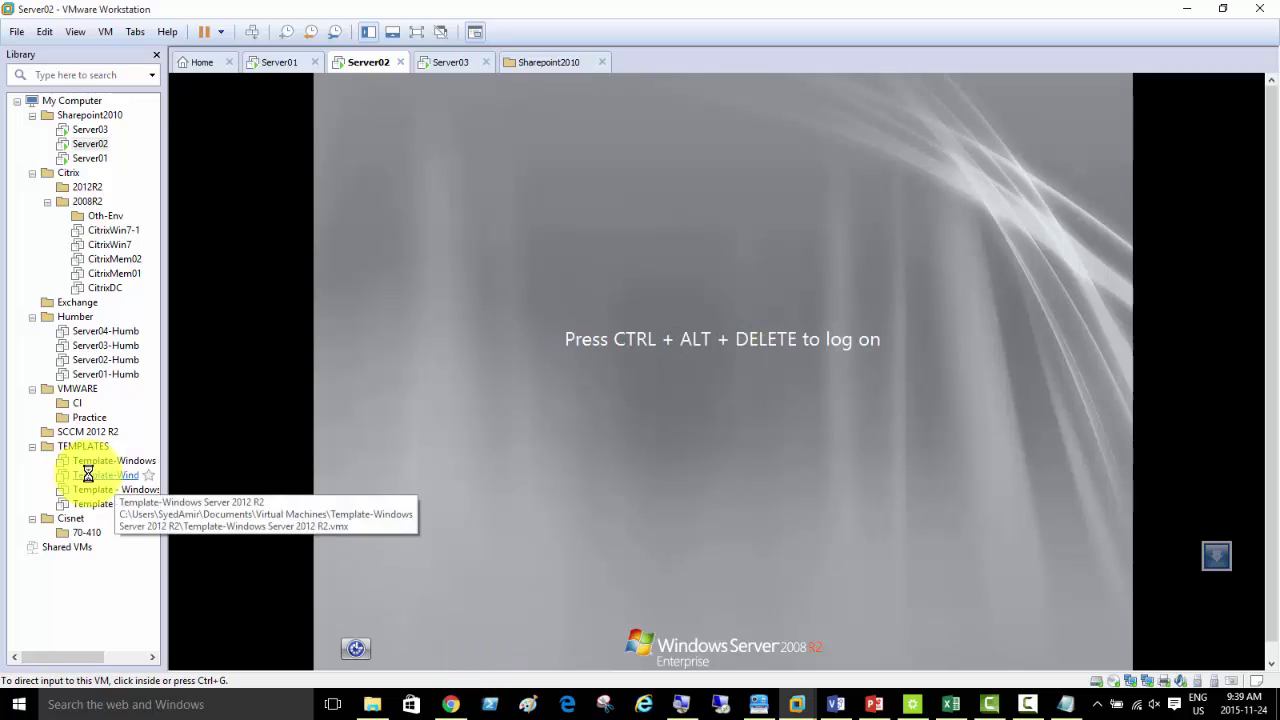
click(254, 32)
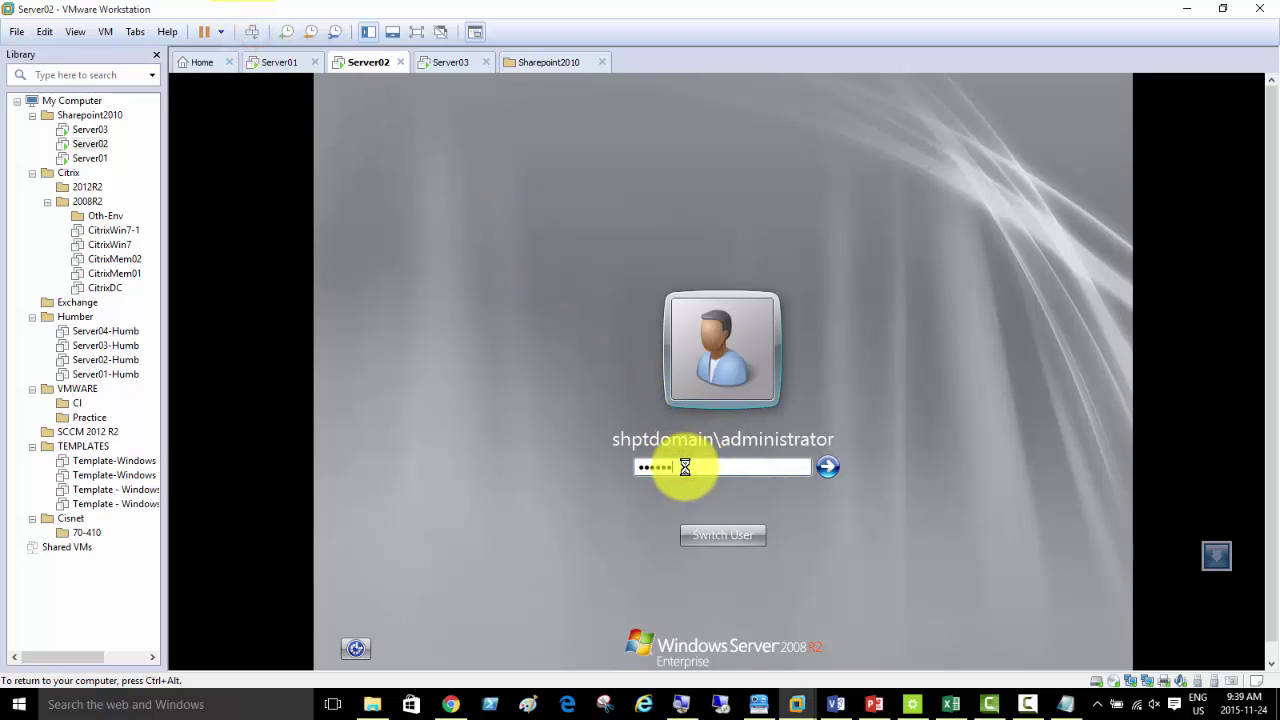
key(Return)
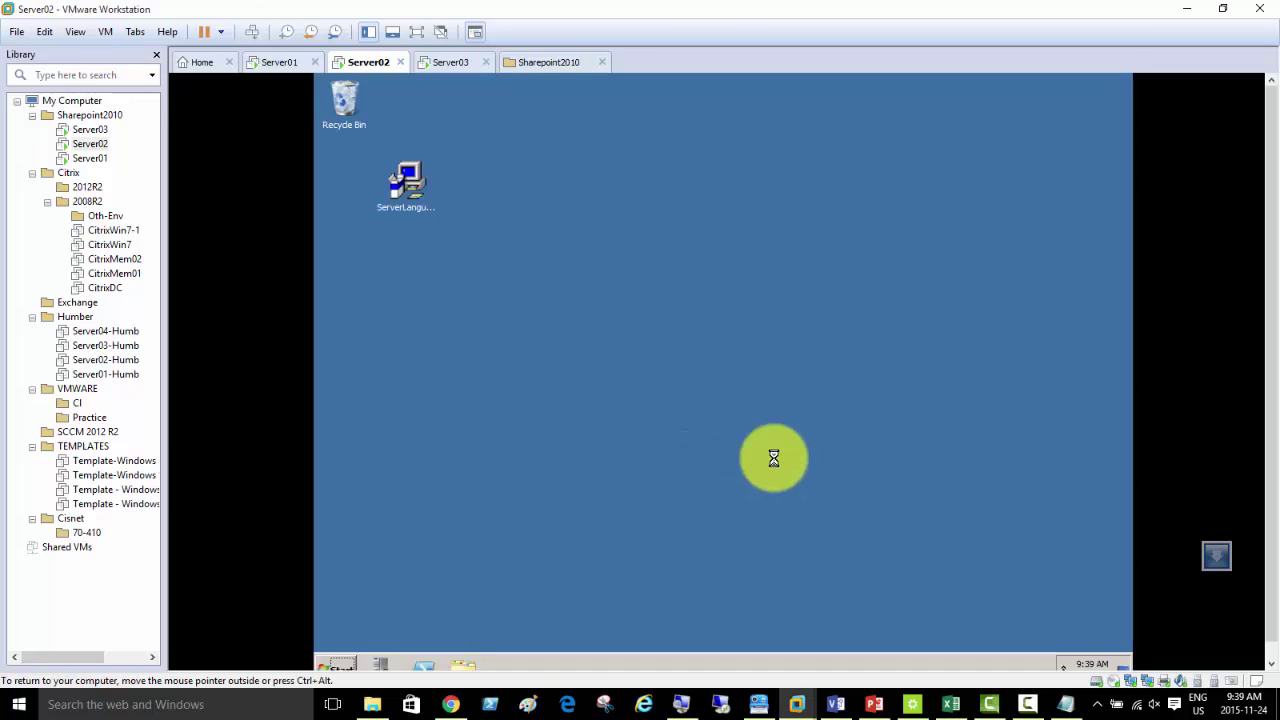
click(333, 664)
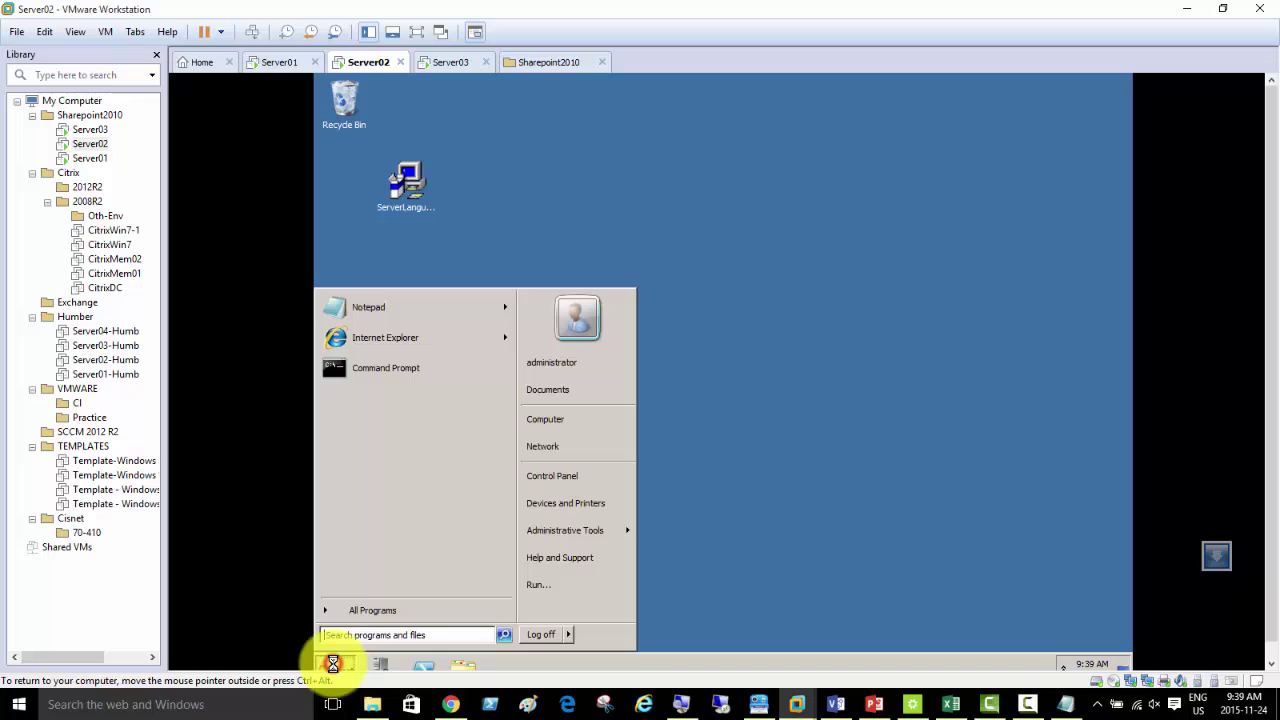
- Open Control Panel > Programs > Programs and Features, now listing 12 programs without SharePoint Server
mouse_move(608, 528)
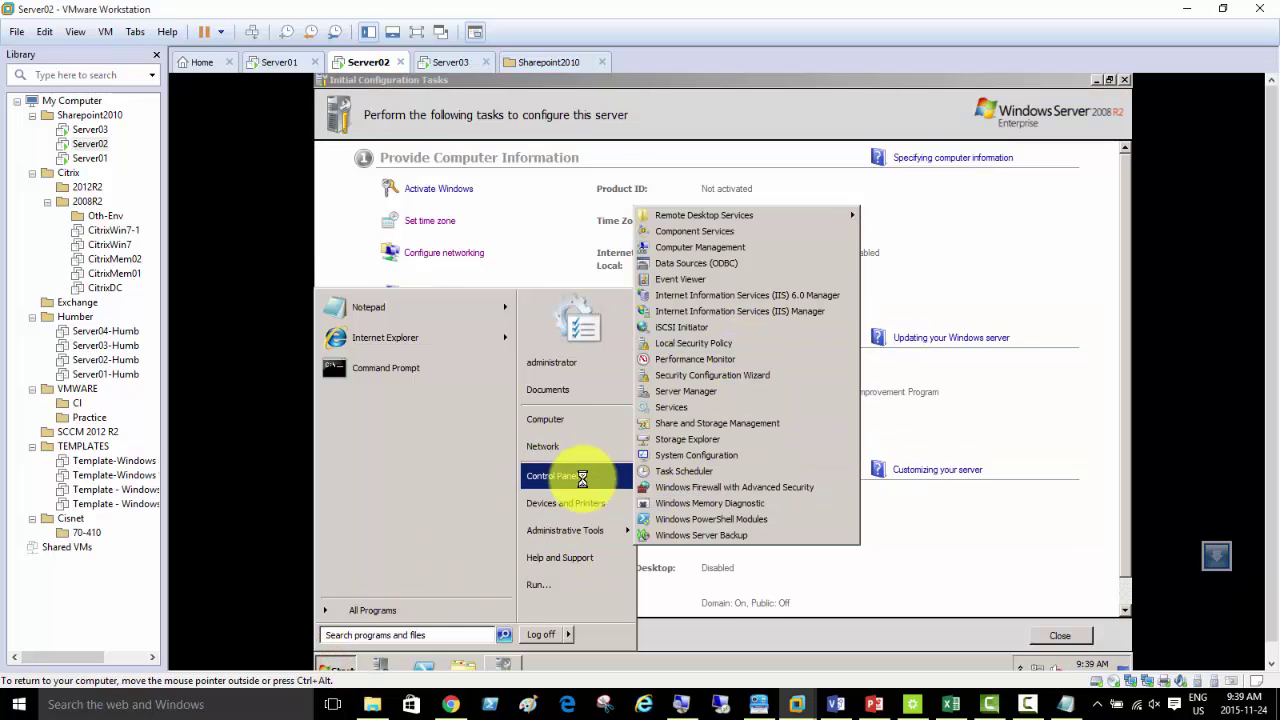
click(580, 477)
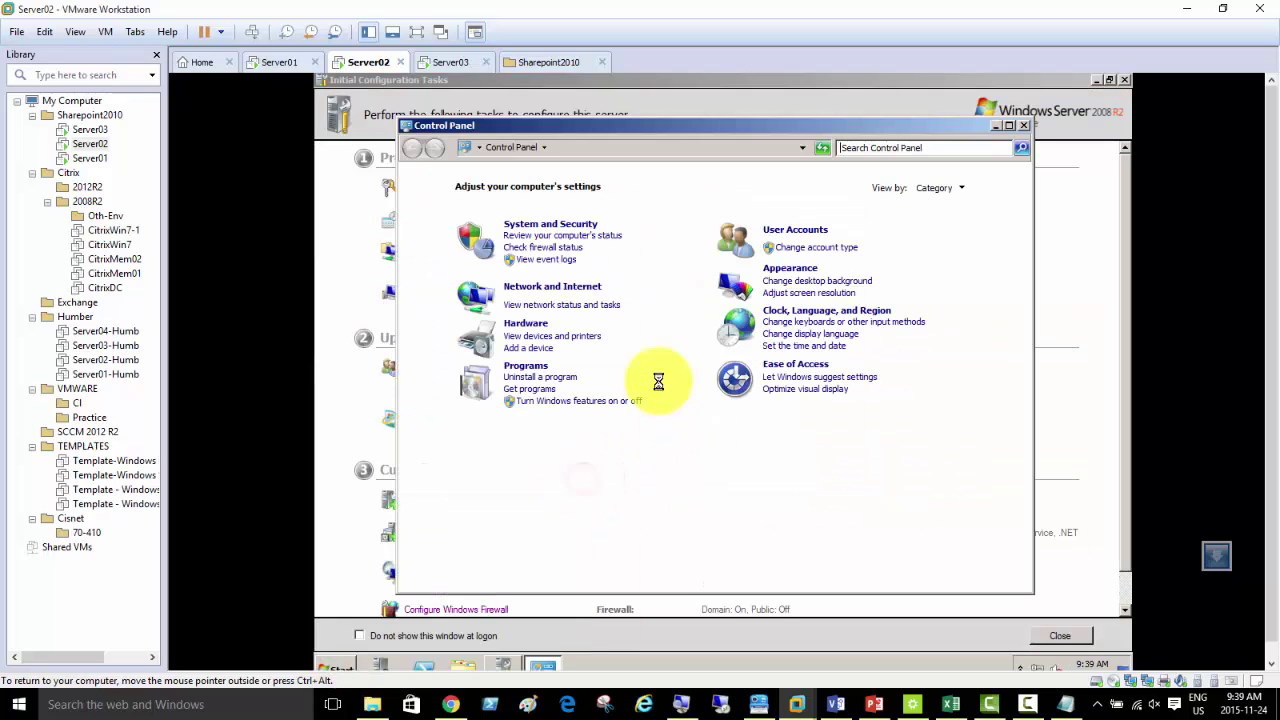
click(537, 222)
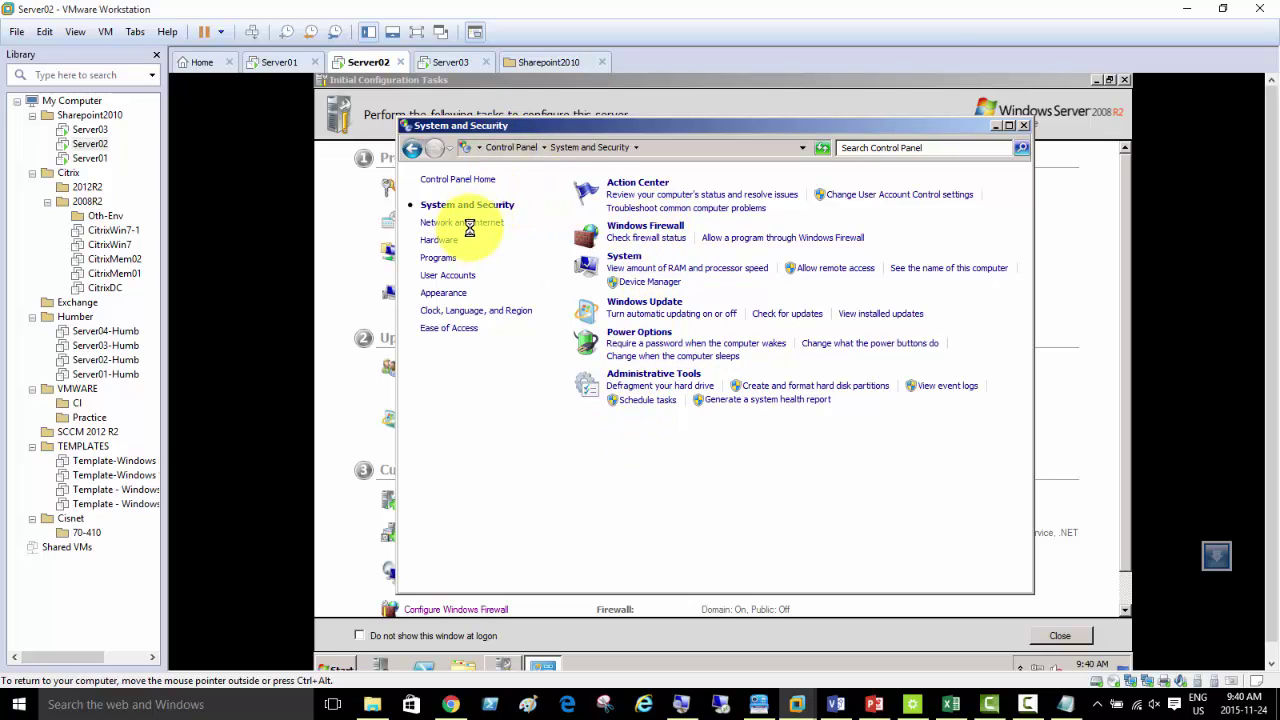
click(505, 146)
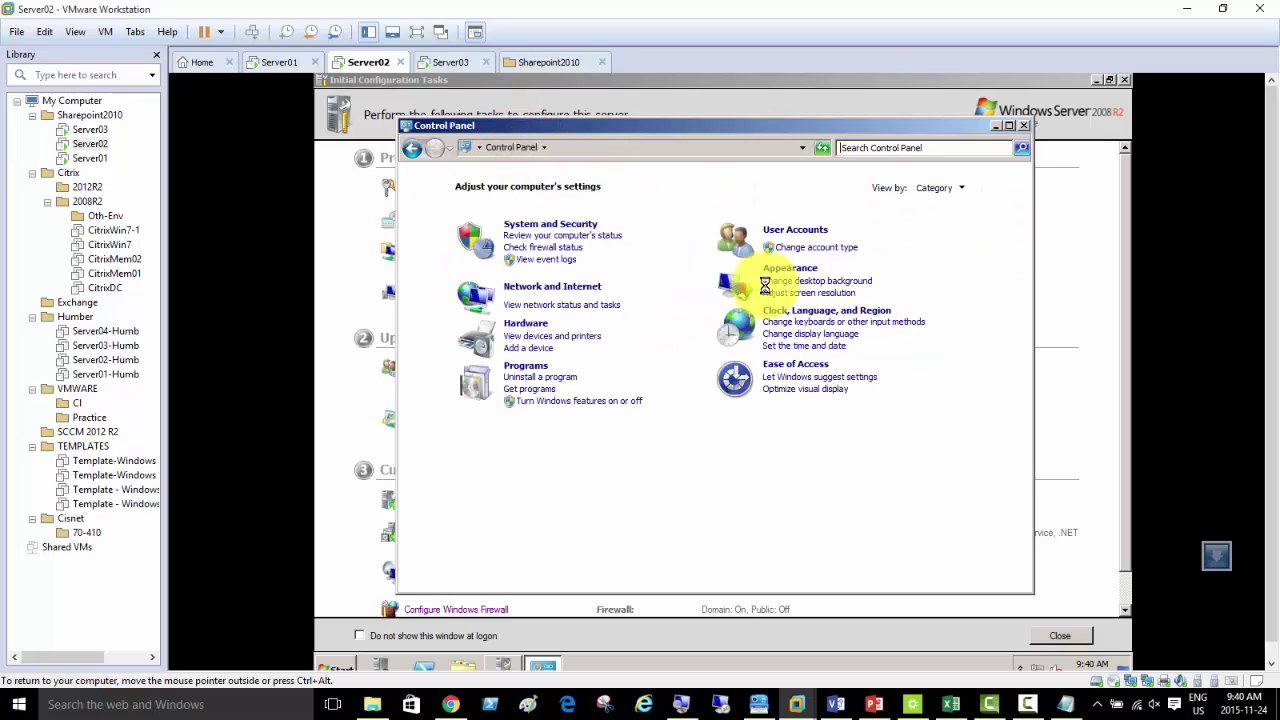
click(526, 365)
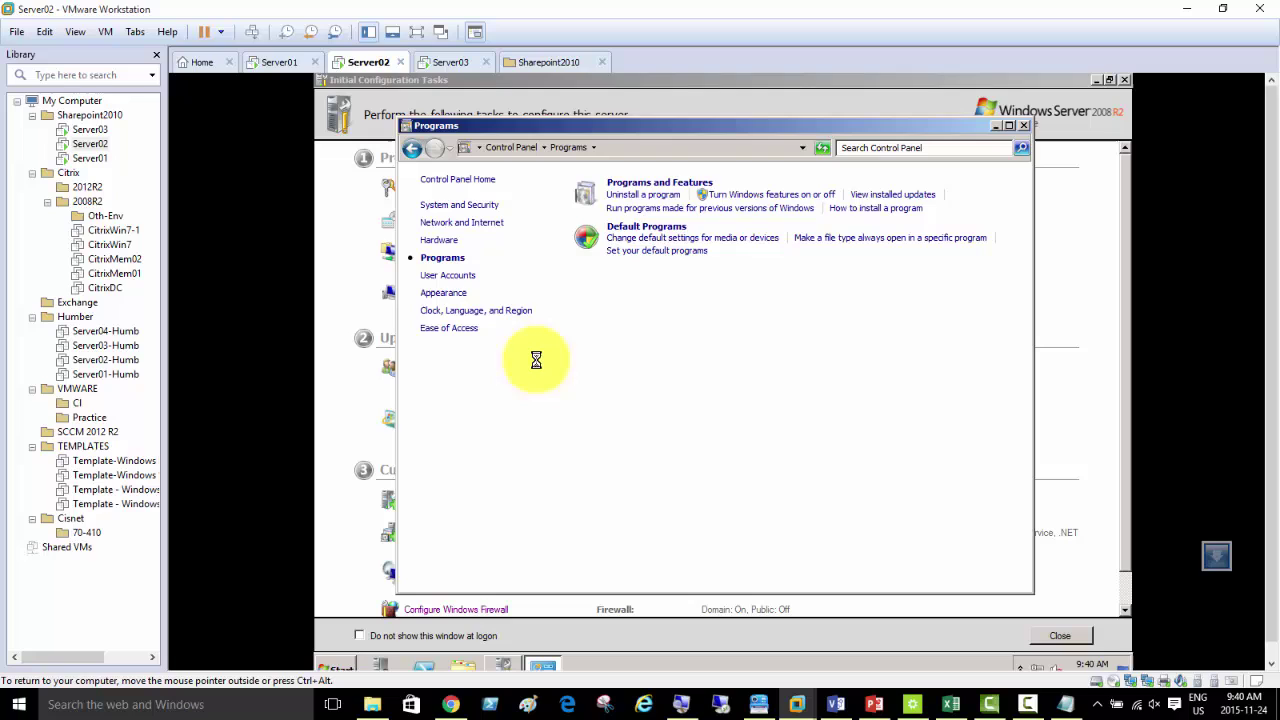
click(665, 183)
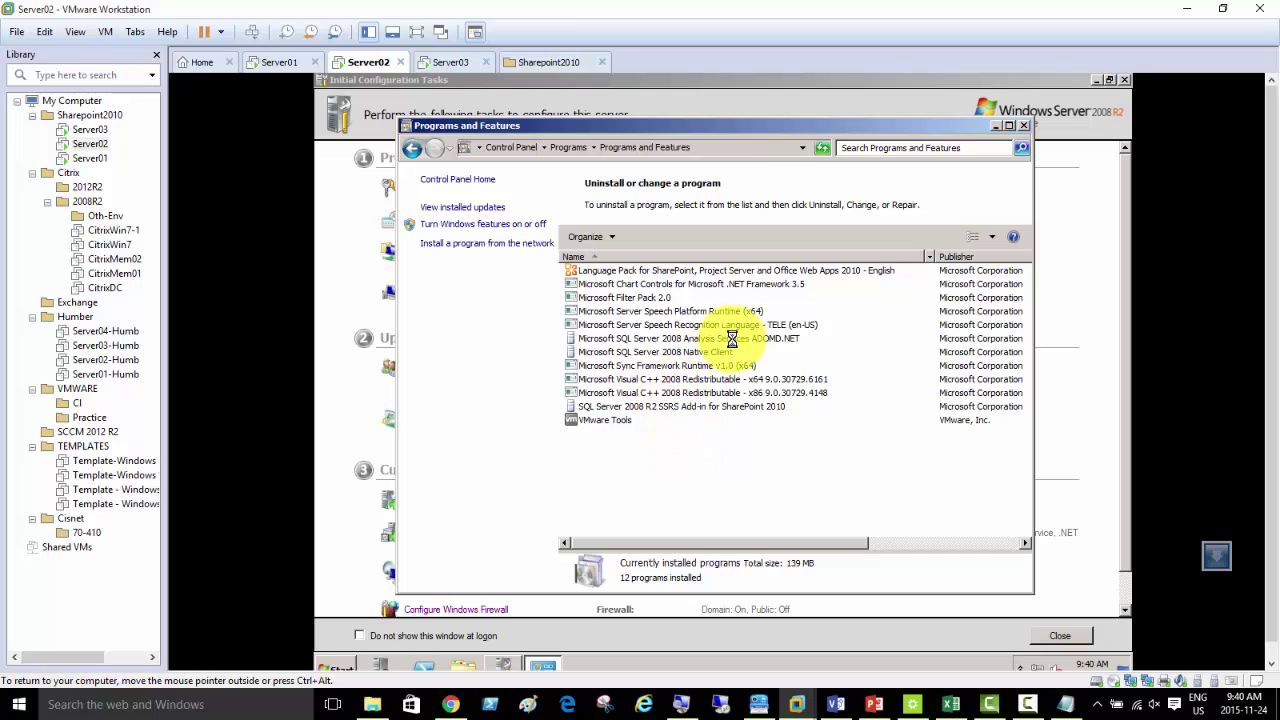
- Uninstall SQL Server 2008 Analysis Services ADOMD.NET from Server02's Programs and Features
click(688, 339)
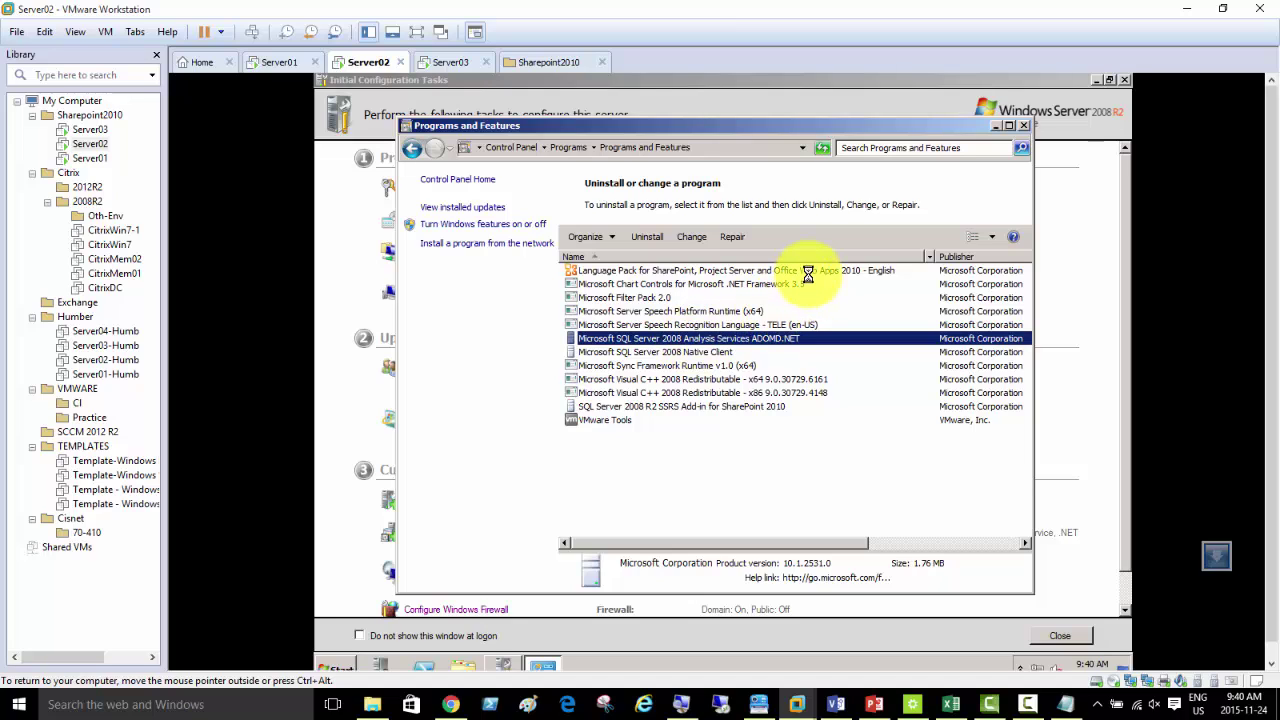
click(802, 271)
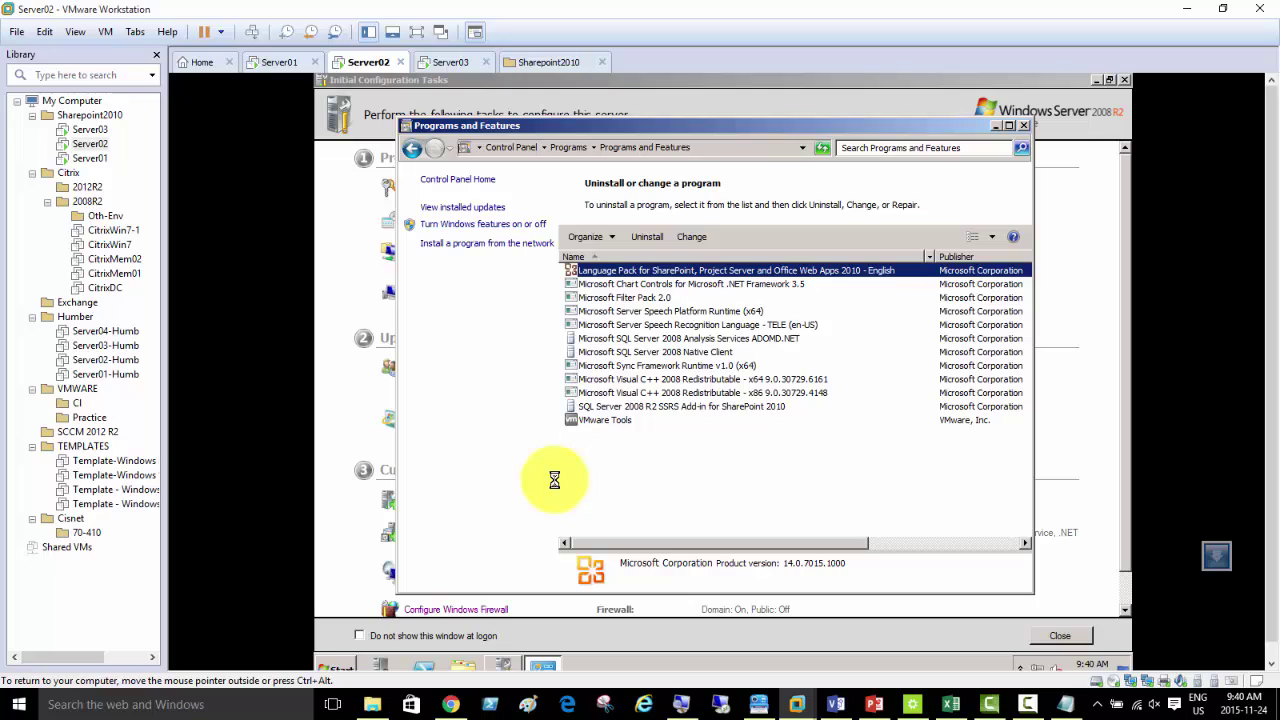
click(677, 338)
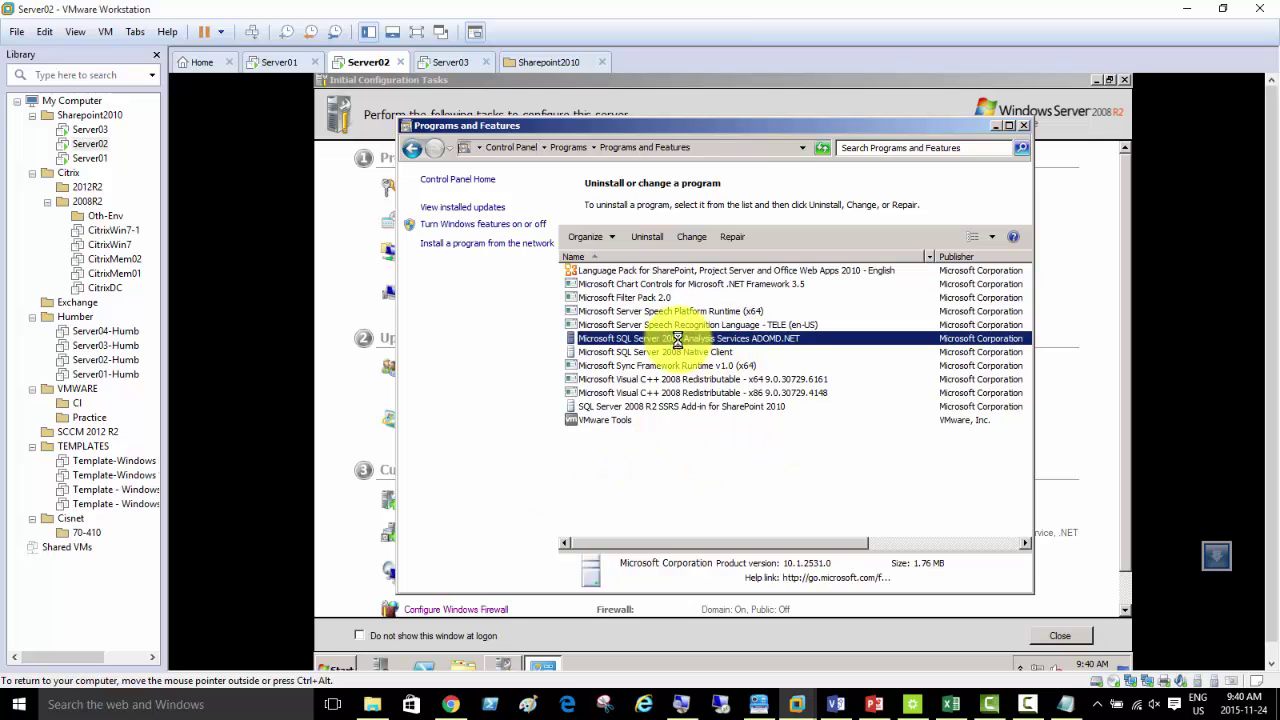
right_click(677, 340)
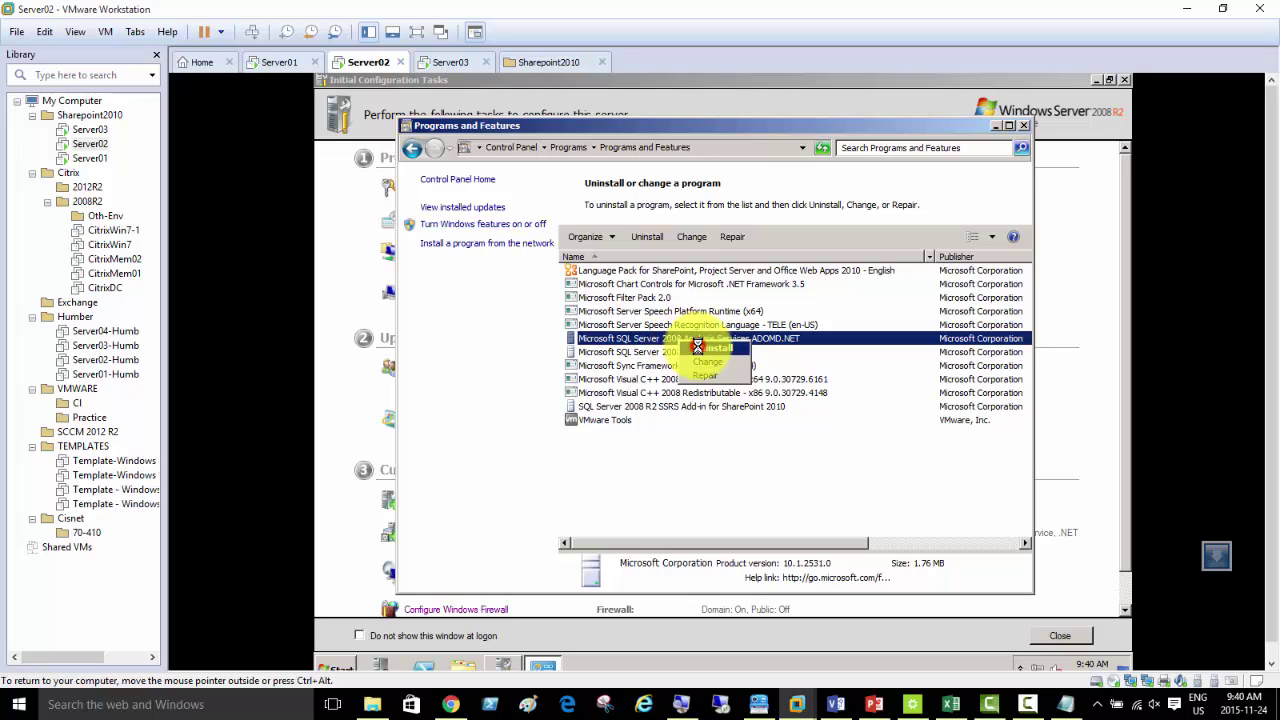
click(697, 347)
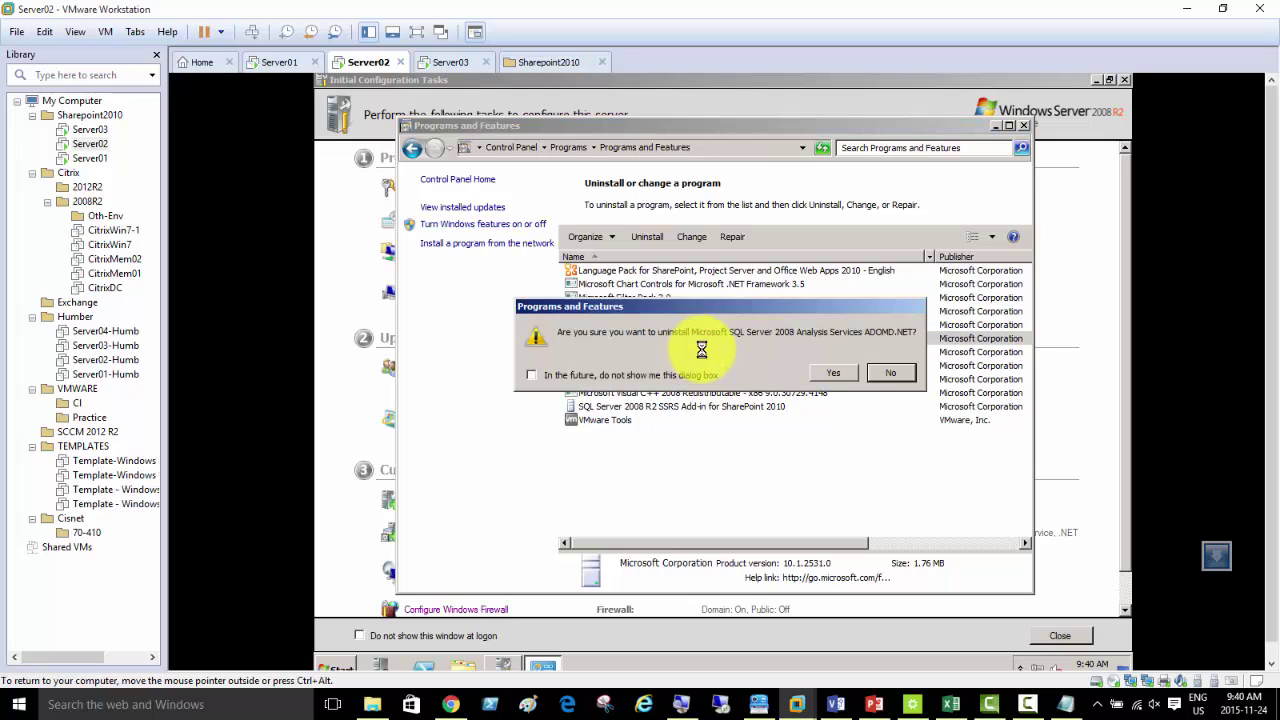
click(829, 372)
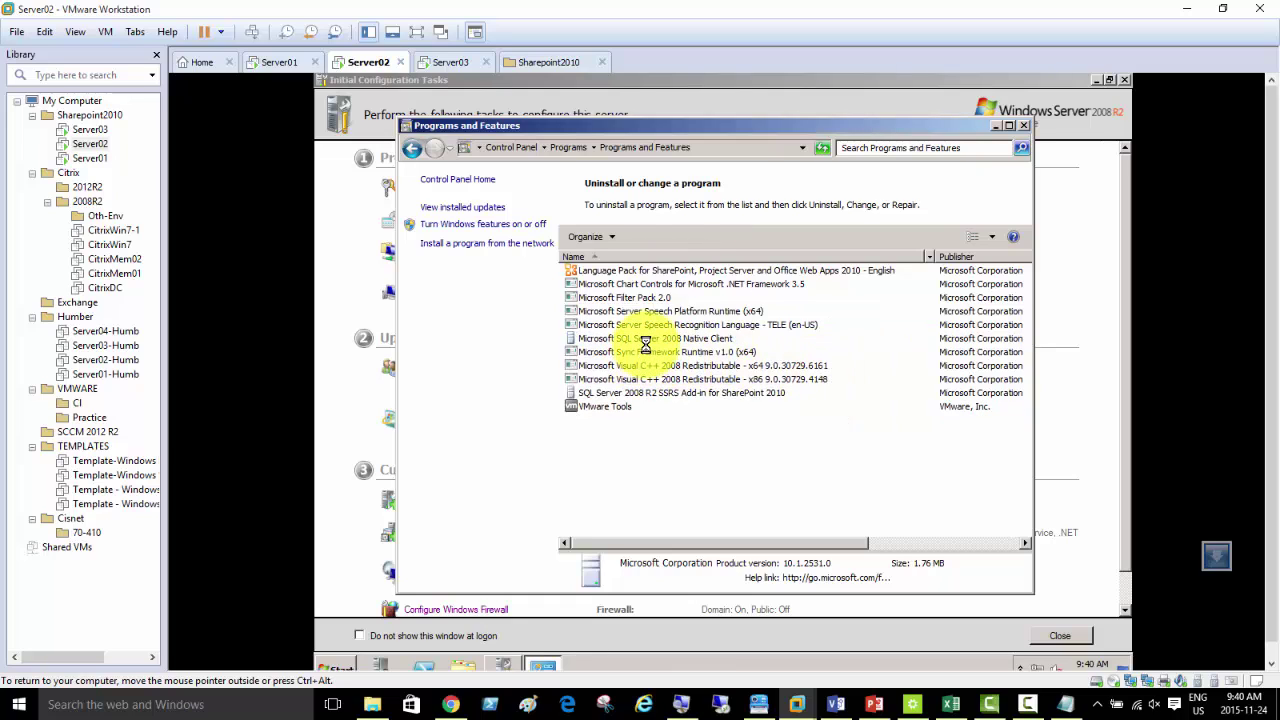
- Uninstall SQL Server 2008 Native Client and the SQL Server 2008 R2 SSRS Add-in for SharePoint 2010
click(645, 340)
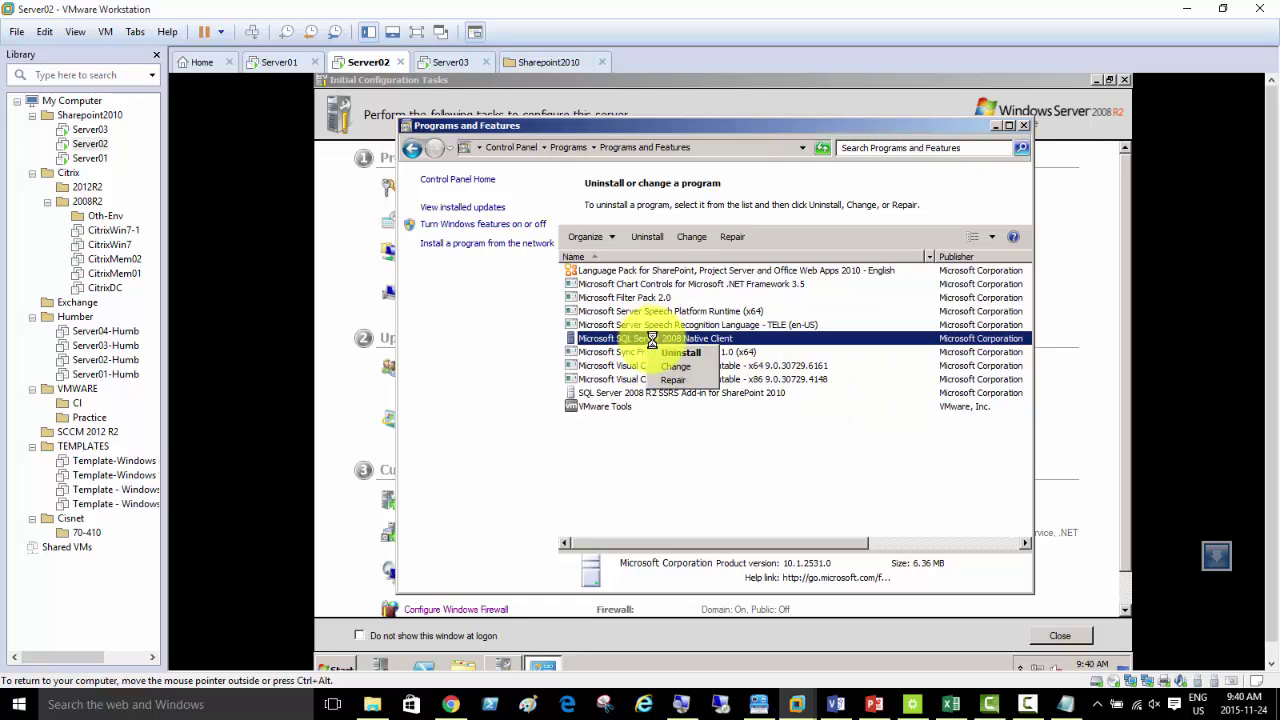
right_click(658, 346)
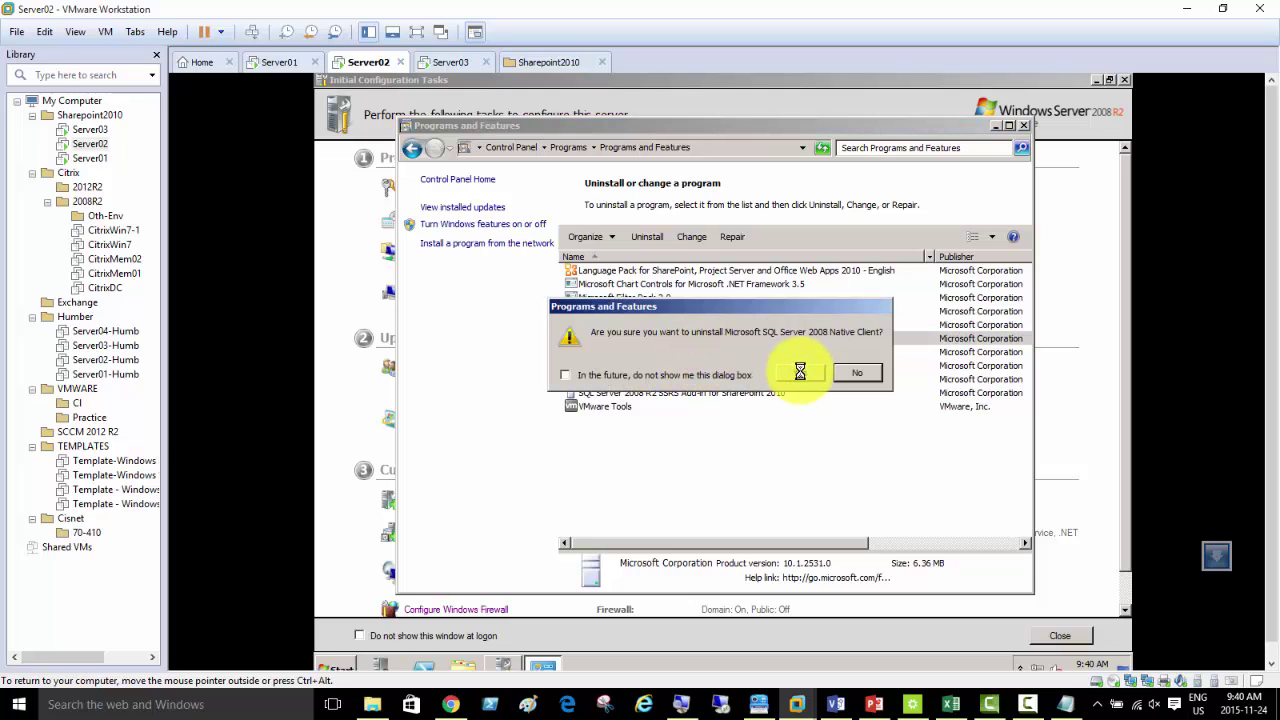
click(799, 373)
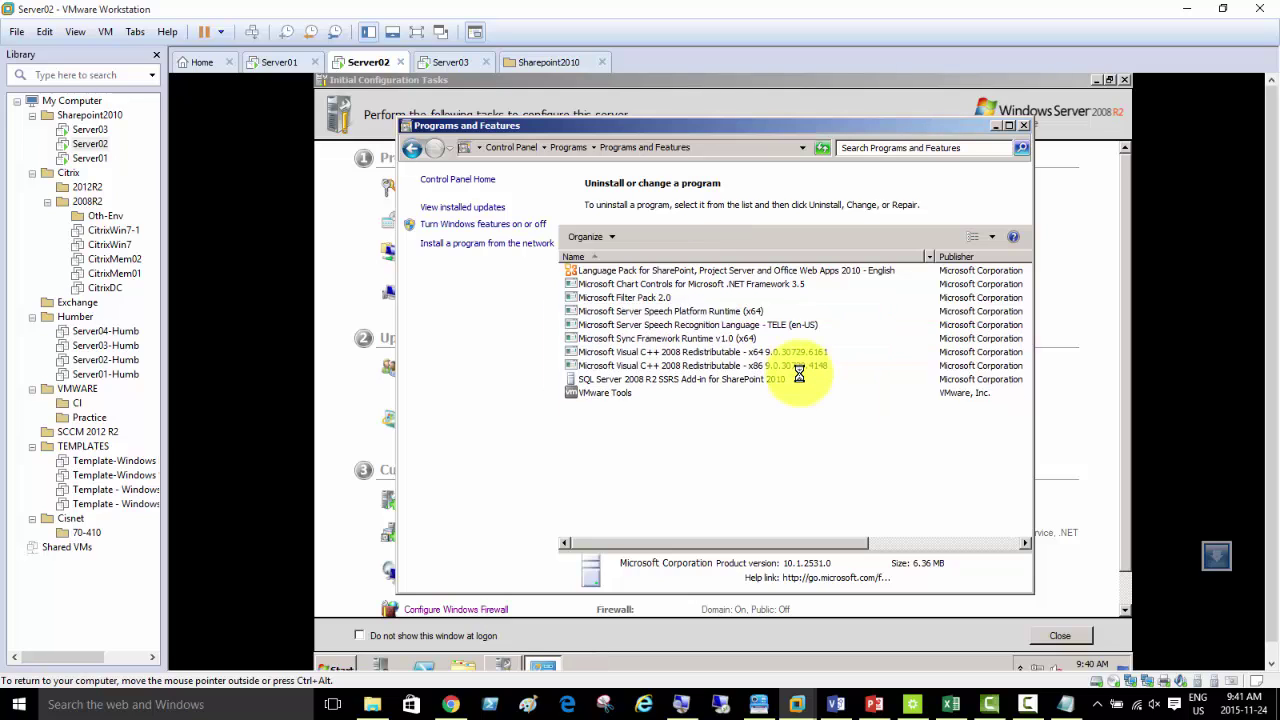
click(662, 379)
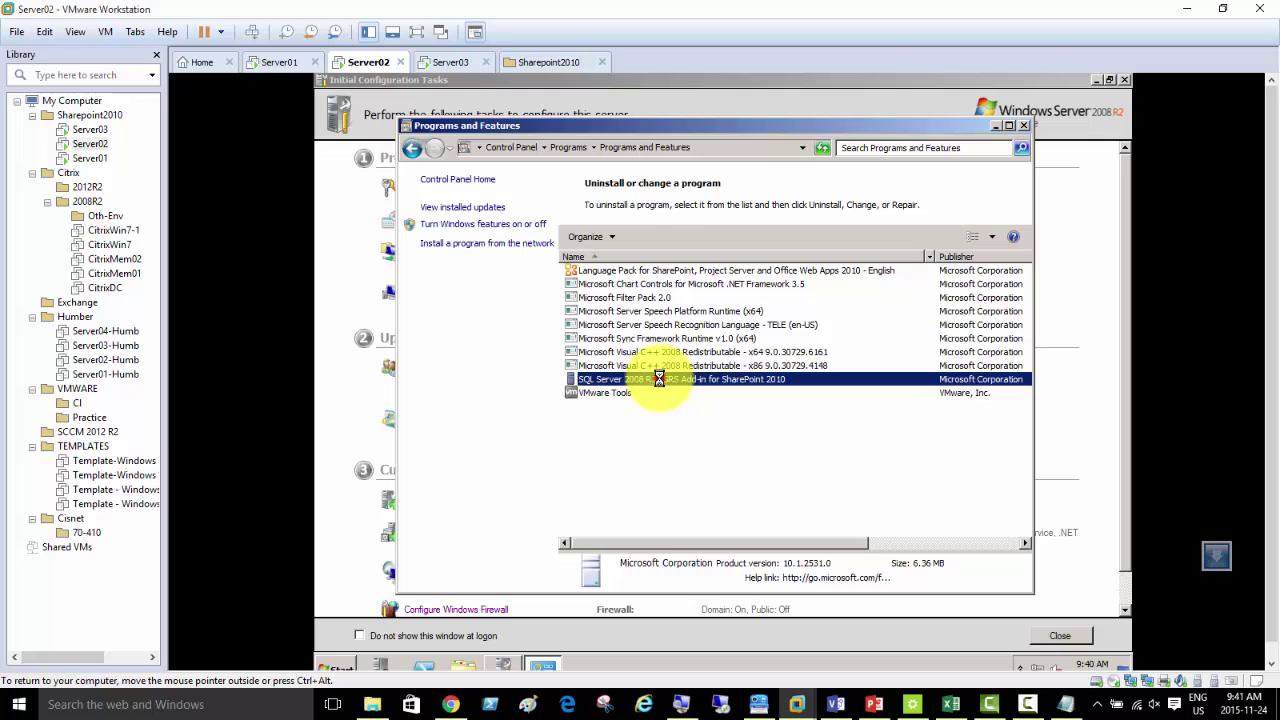
right_click(660, 380)
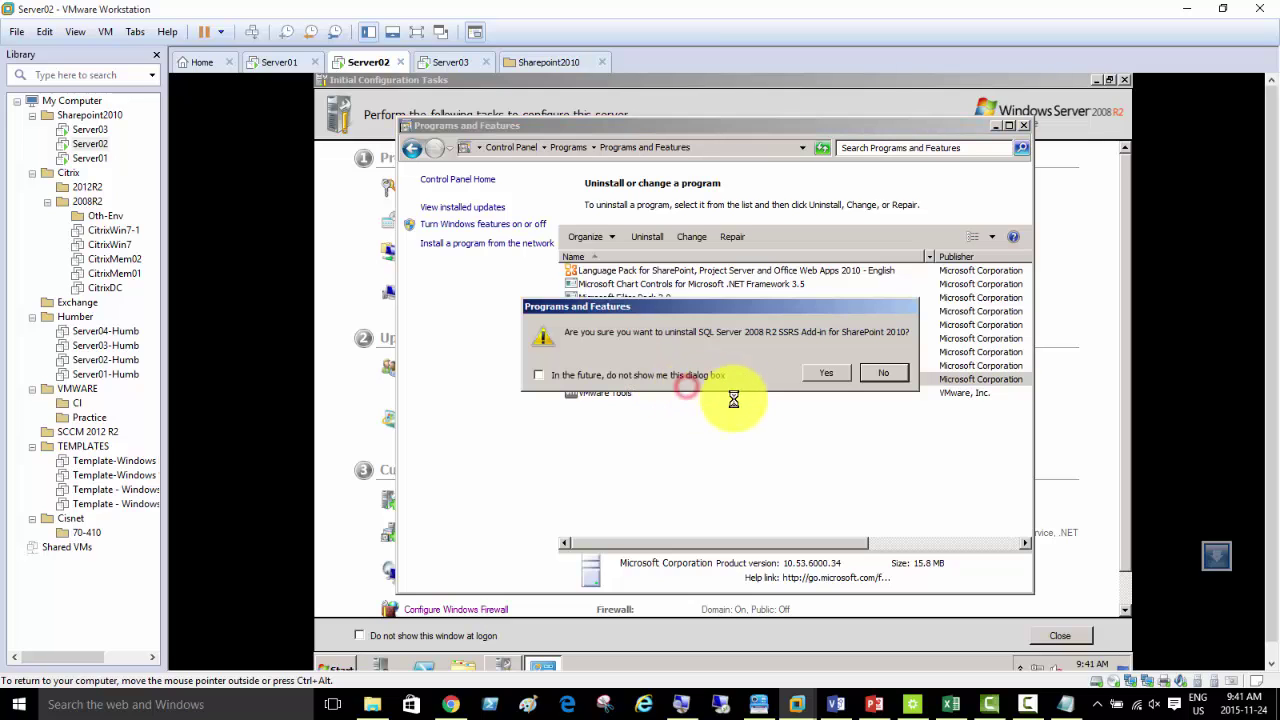
click(820, 374)
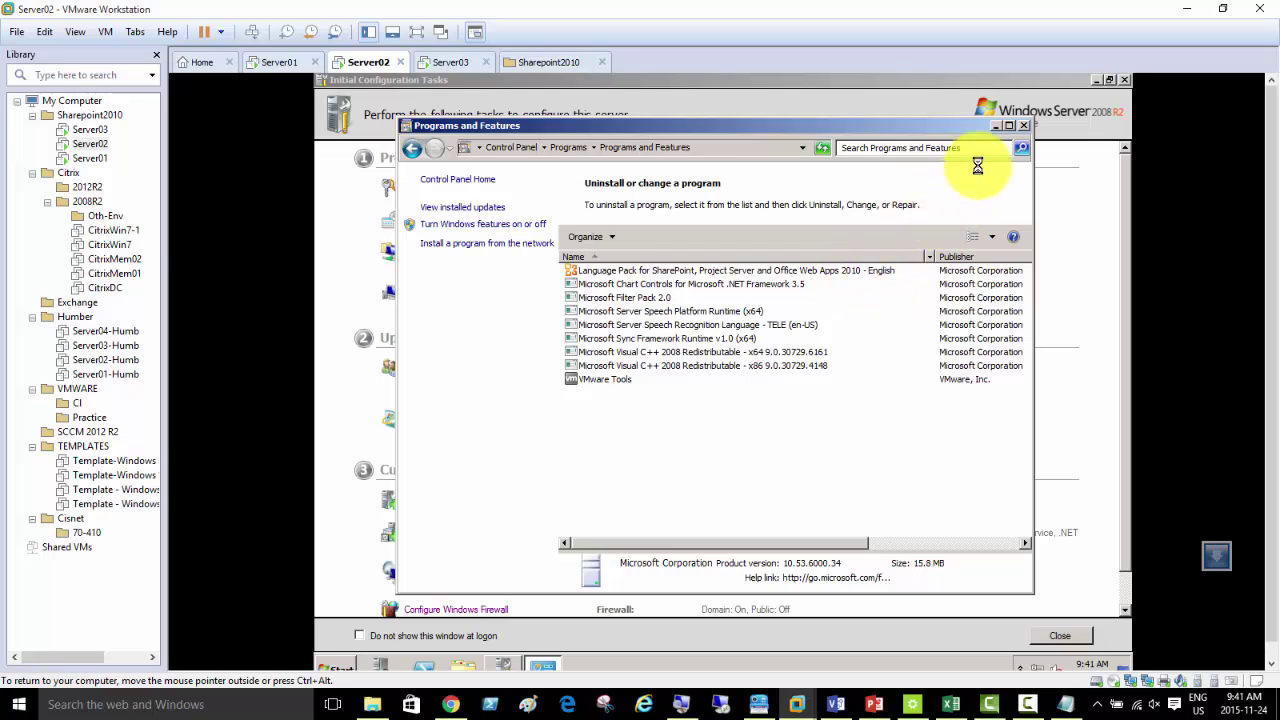
- Browse C:\Soft, then launch SharePoint setup from the SERVER14 DVD drive (D:)
click(993, 122)
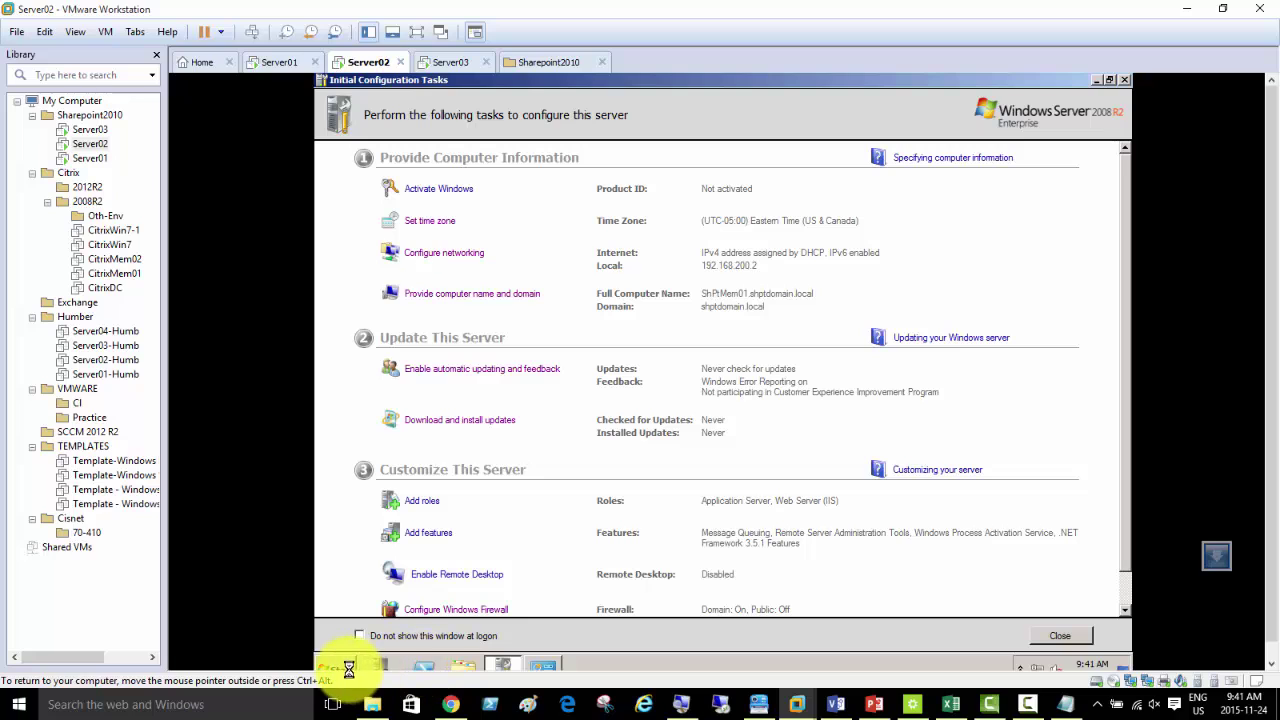
click(457, 665)
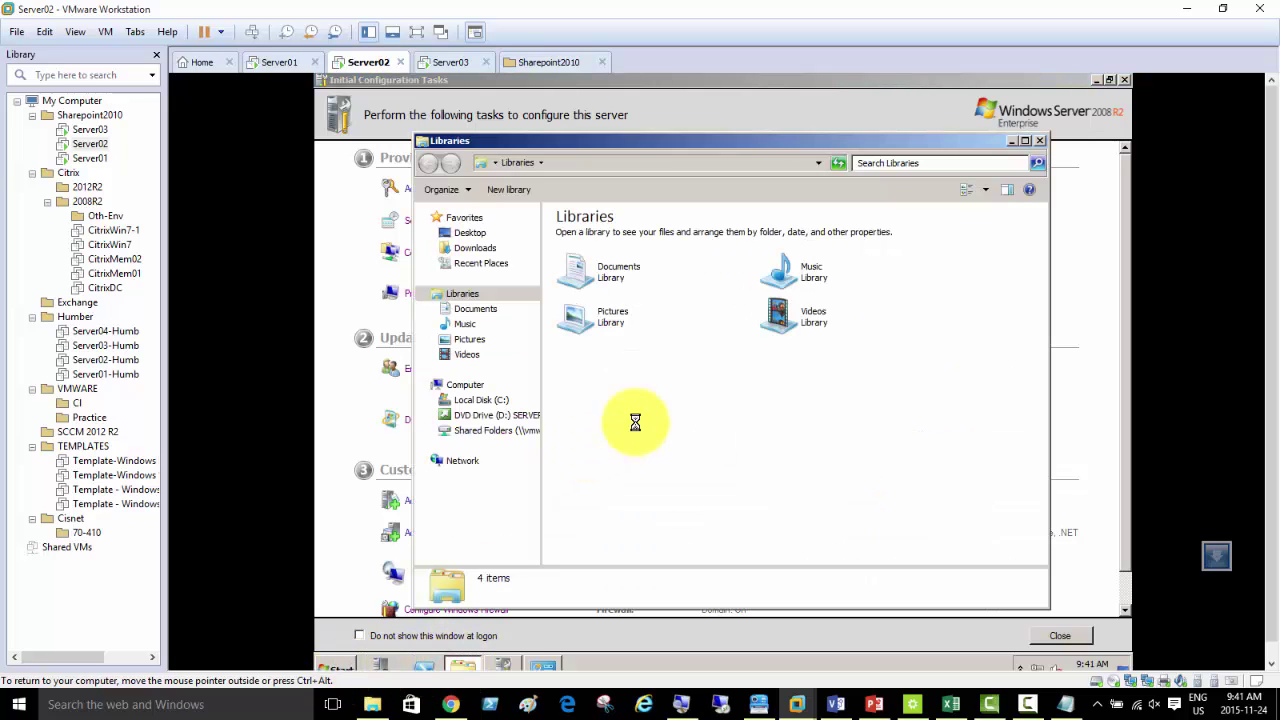
click(492, 401)
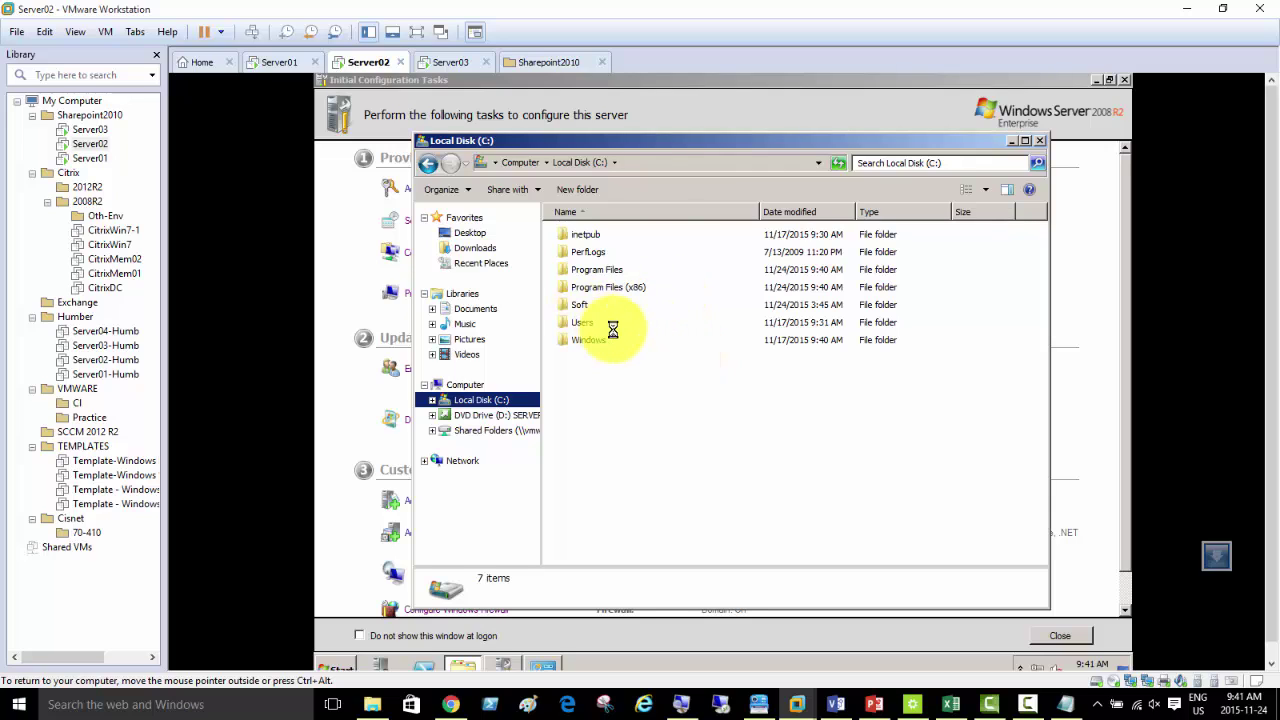
double_click(578, 305)
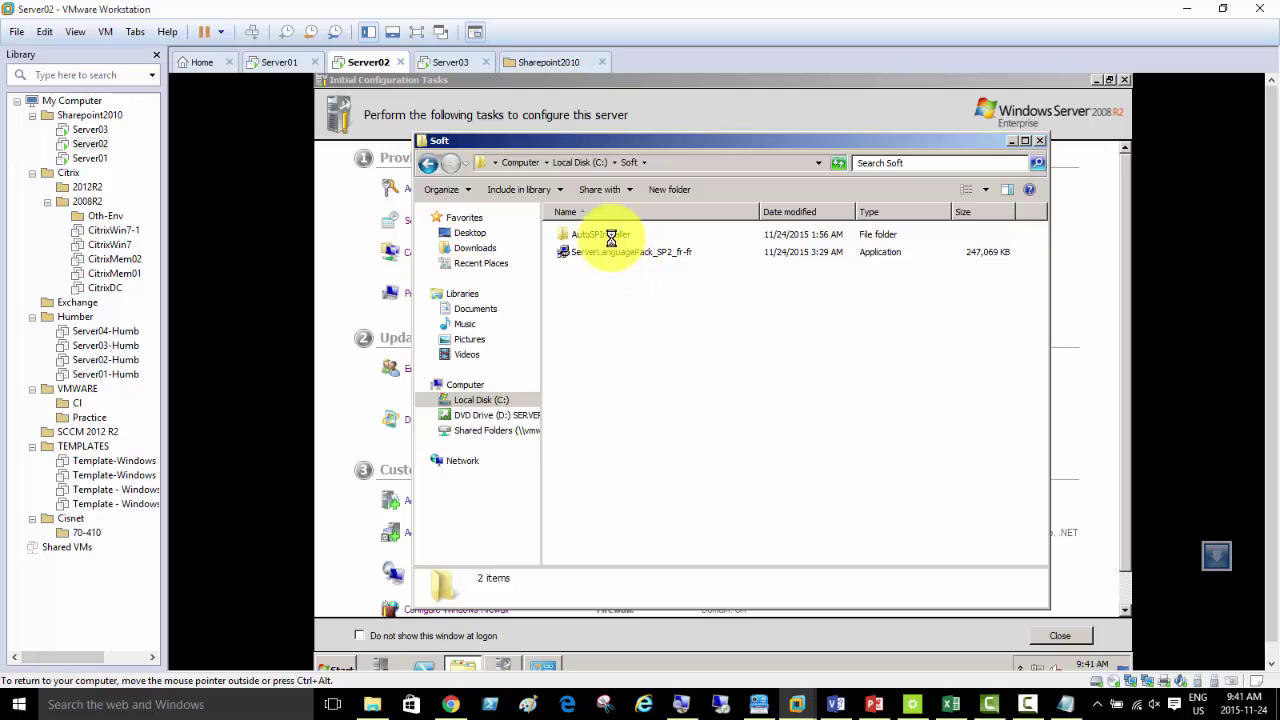
click(503, 415)
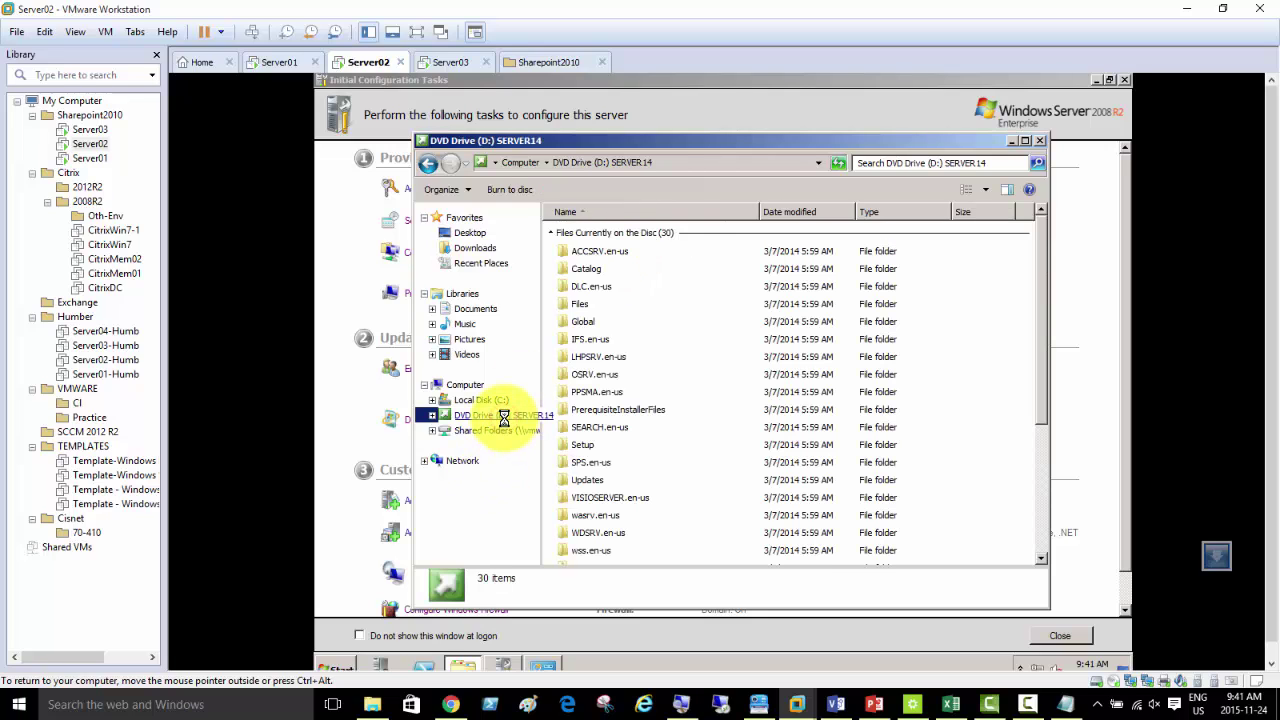
click(1040, 535)
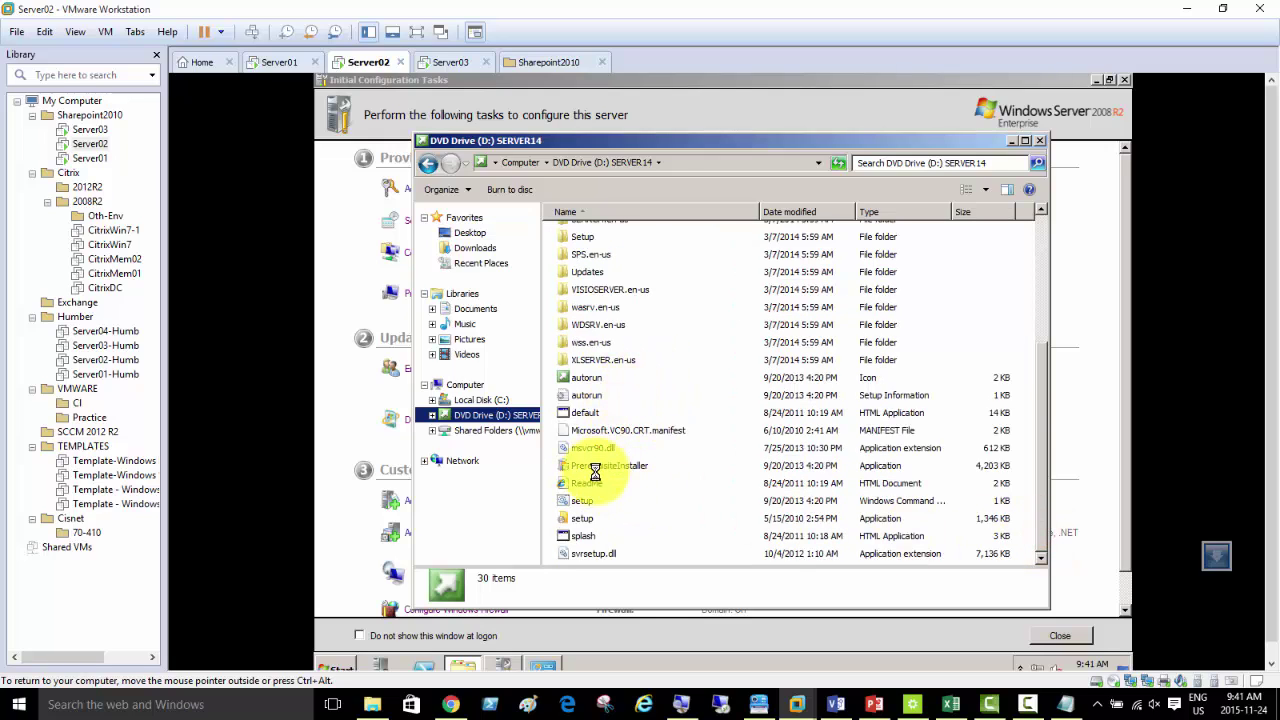
double_click(585, 518)
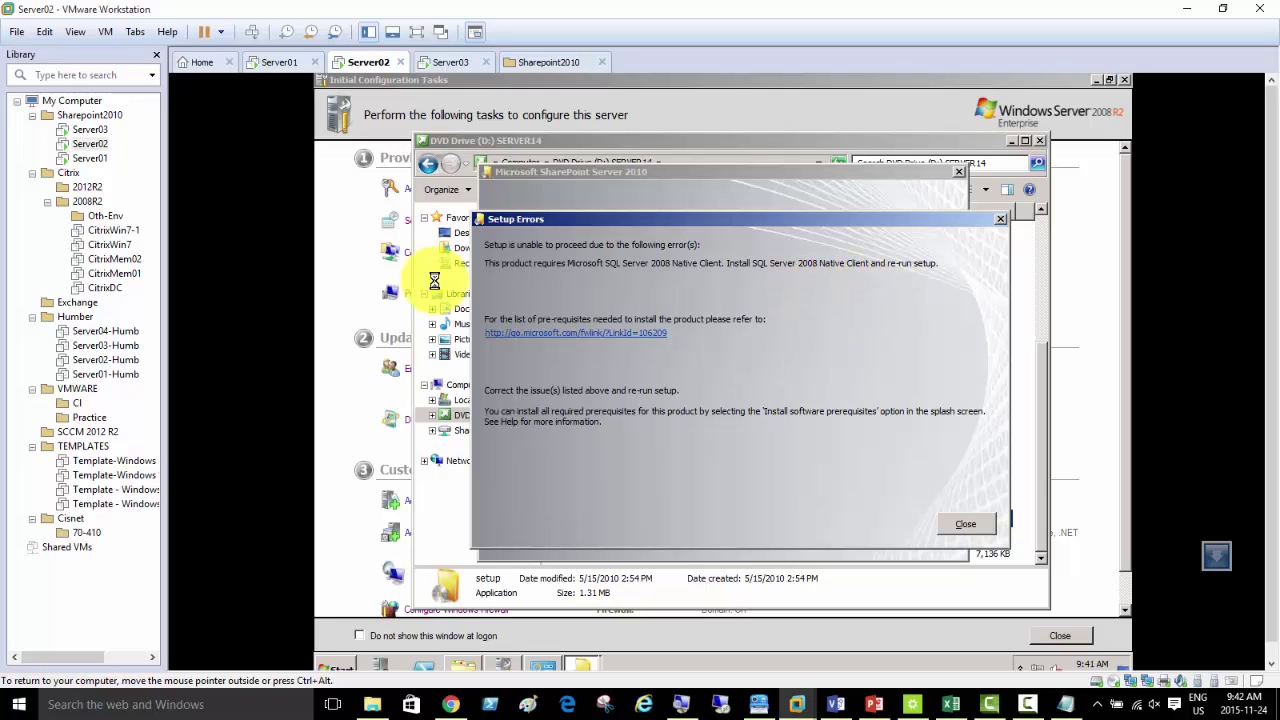
- Dismiss the Setup Errors dialog and check Server02's network adapters in Network Connections
click(963, 525)
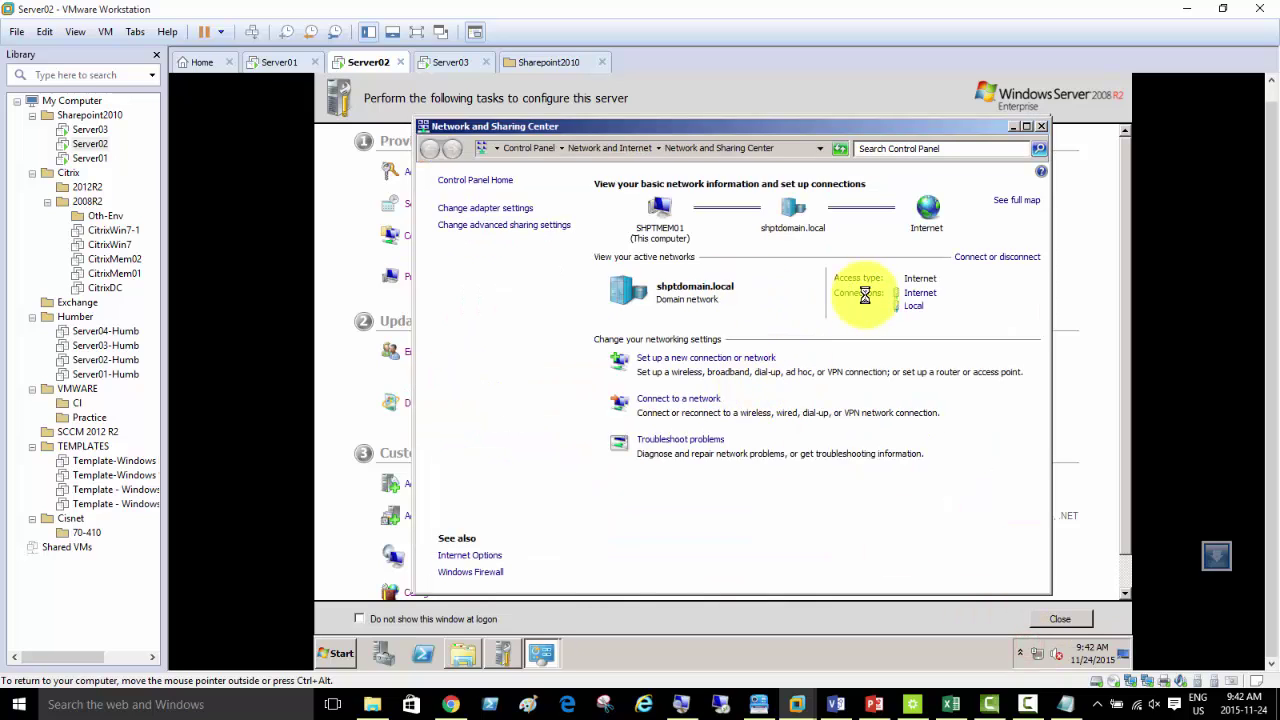
click(505, 210)
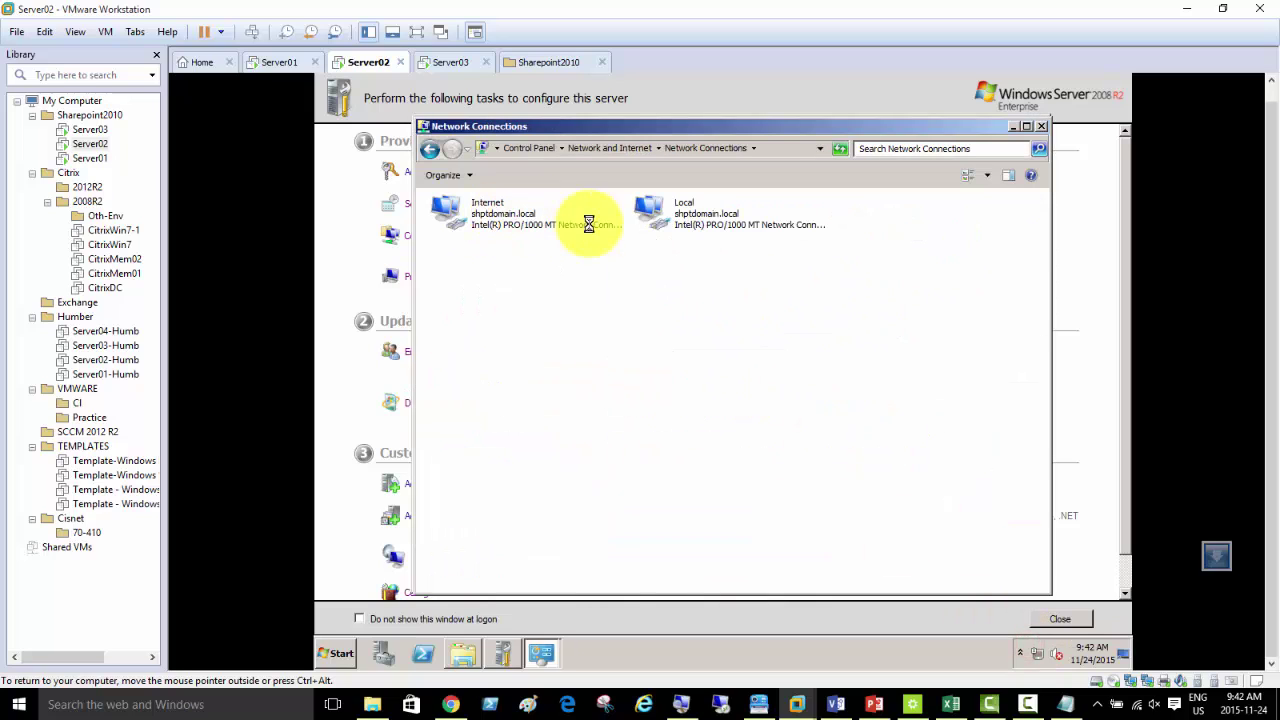
click(1013, 126)
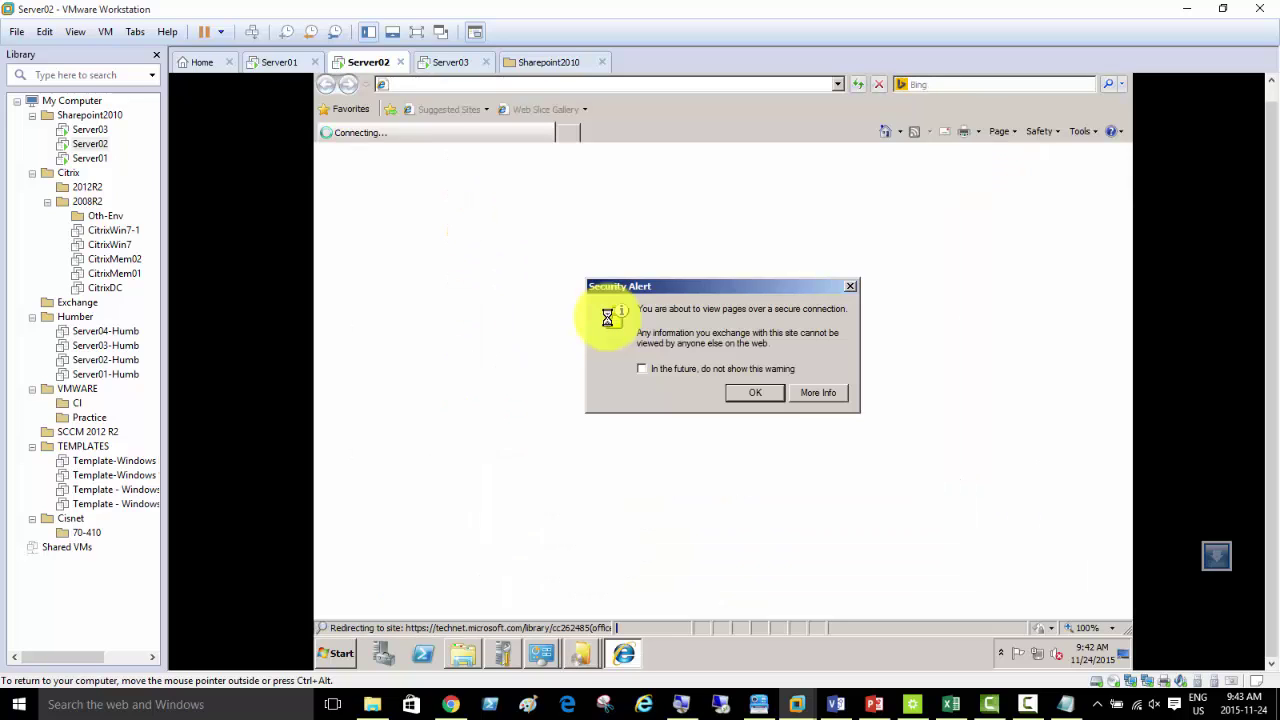
click(750, 395)
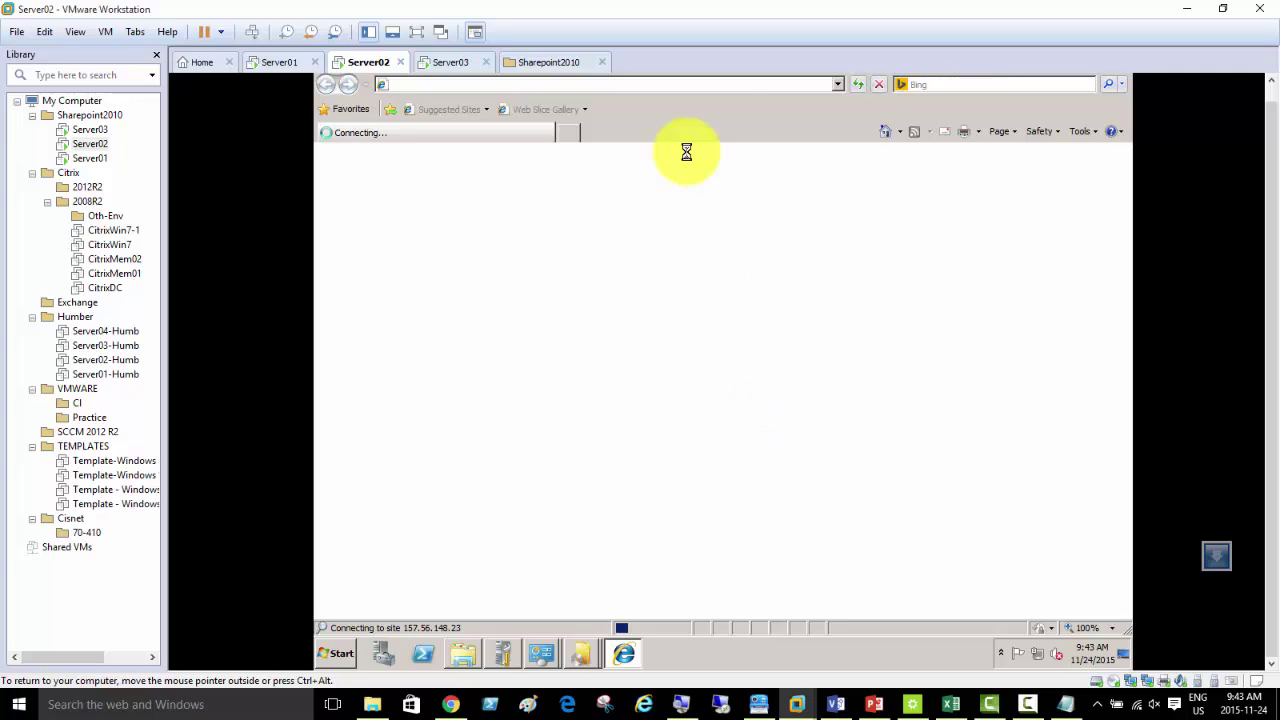
click(737, 123)
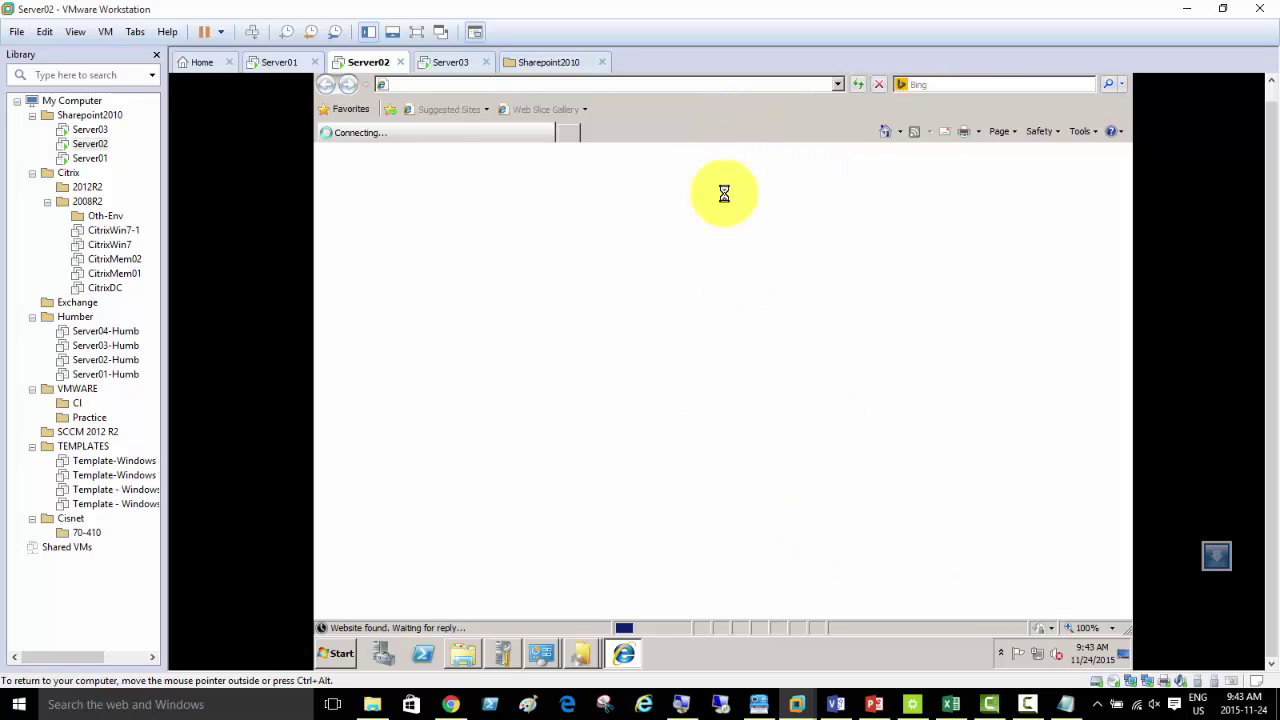
click(566, 134)
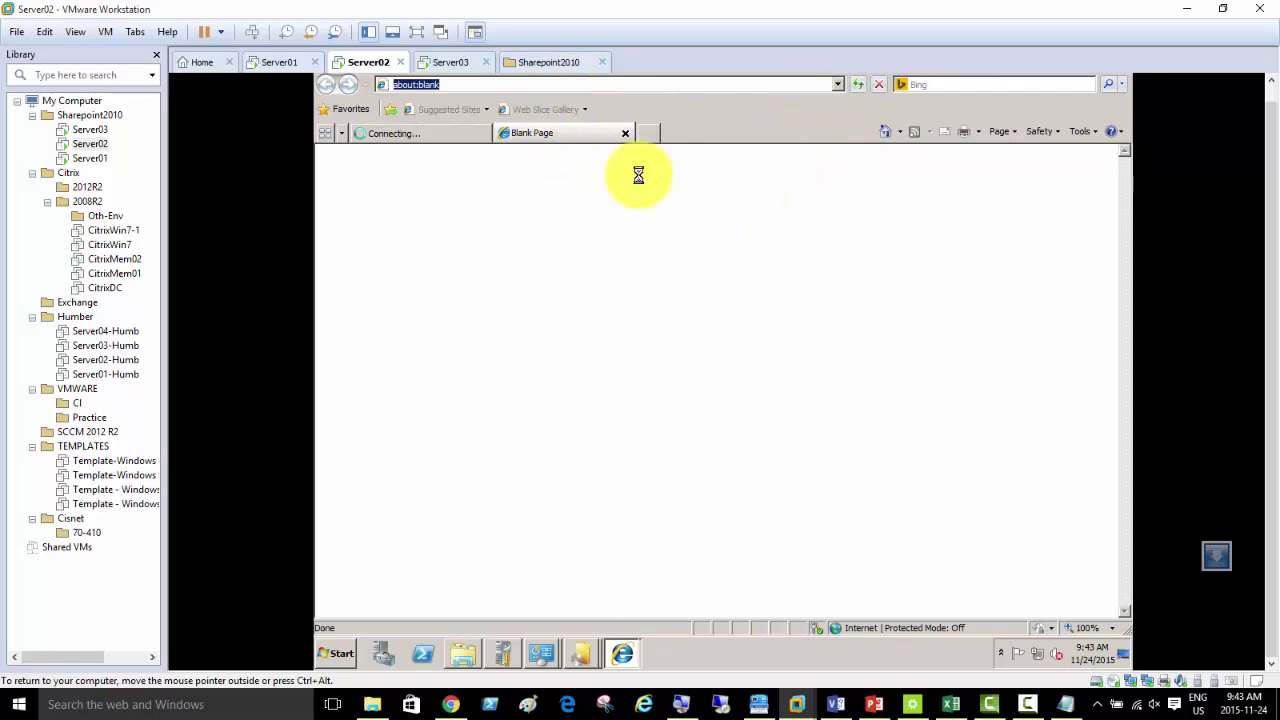
right_click(350, 62)
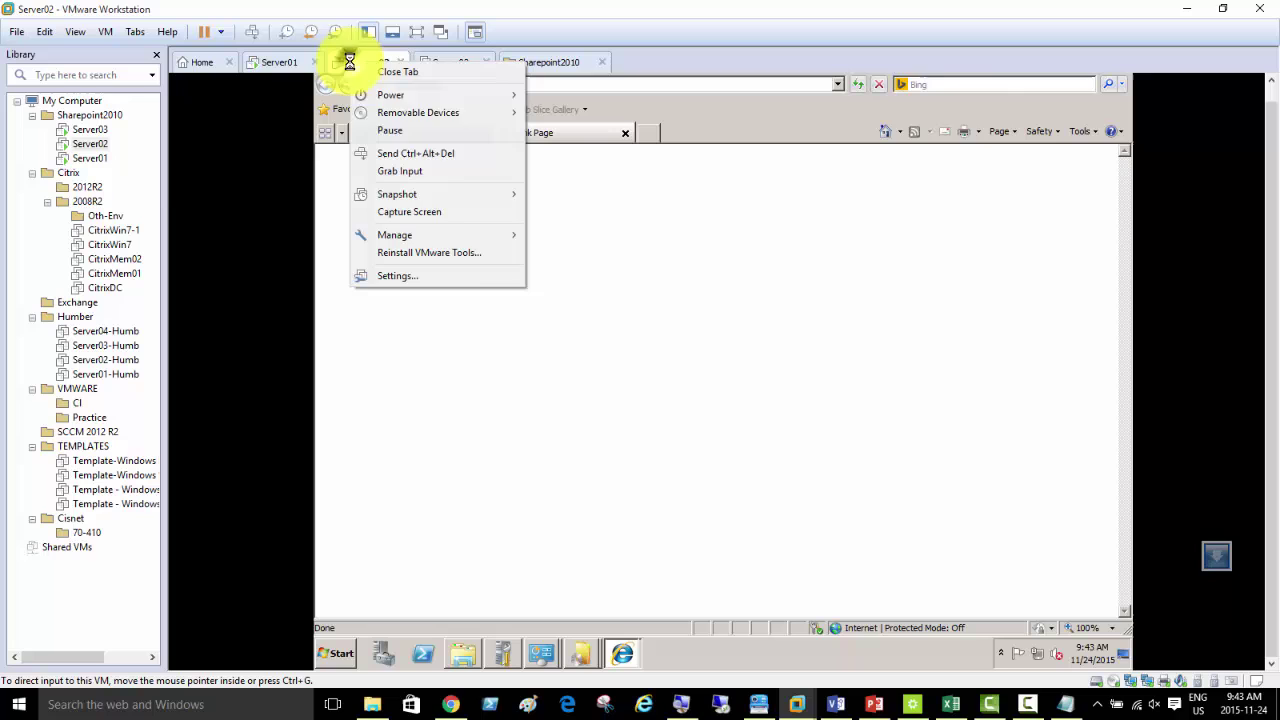
click(456, 275)
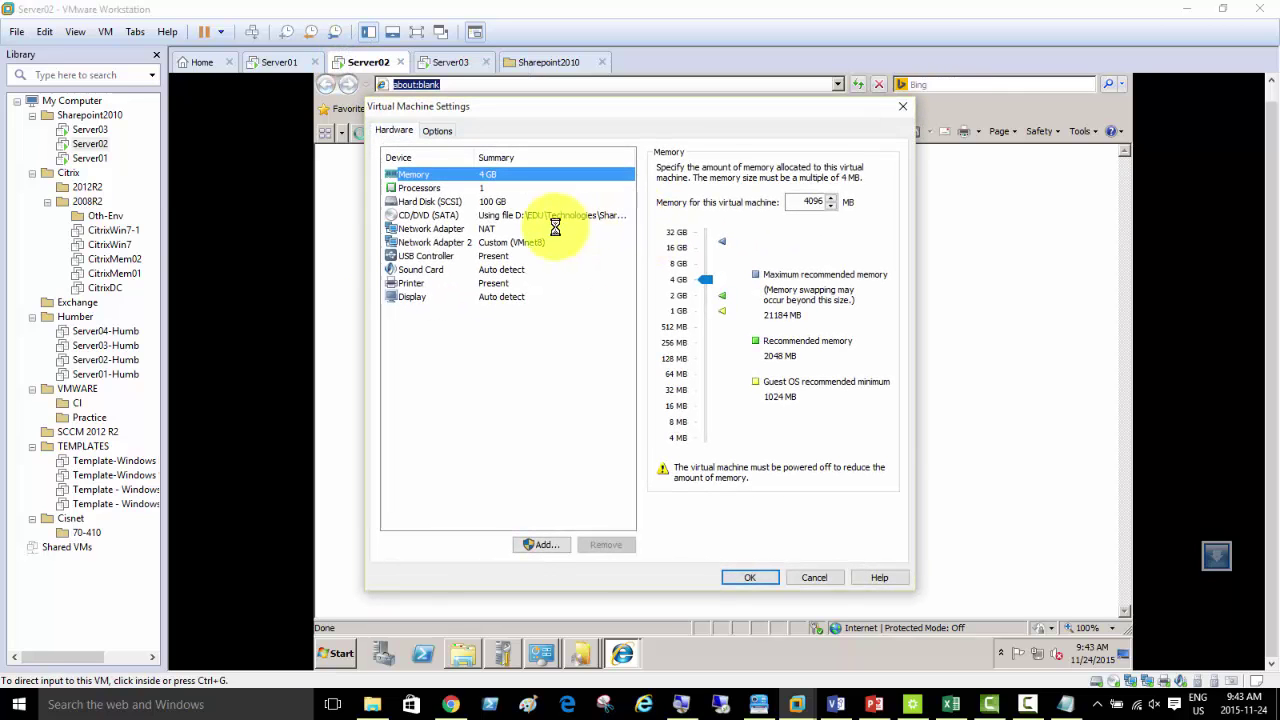
click(505, 242)
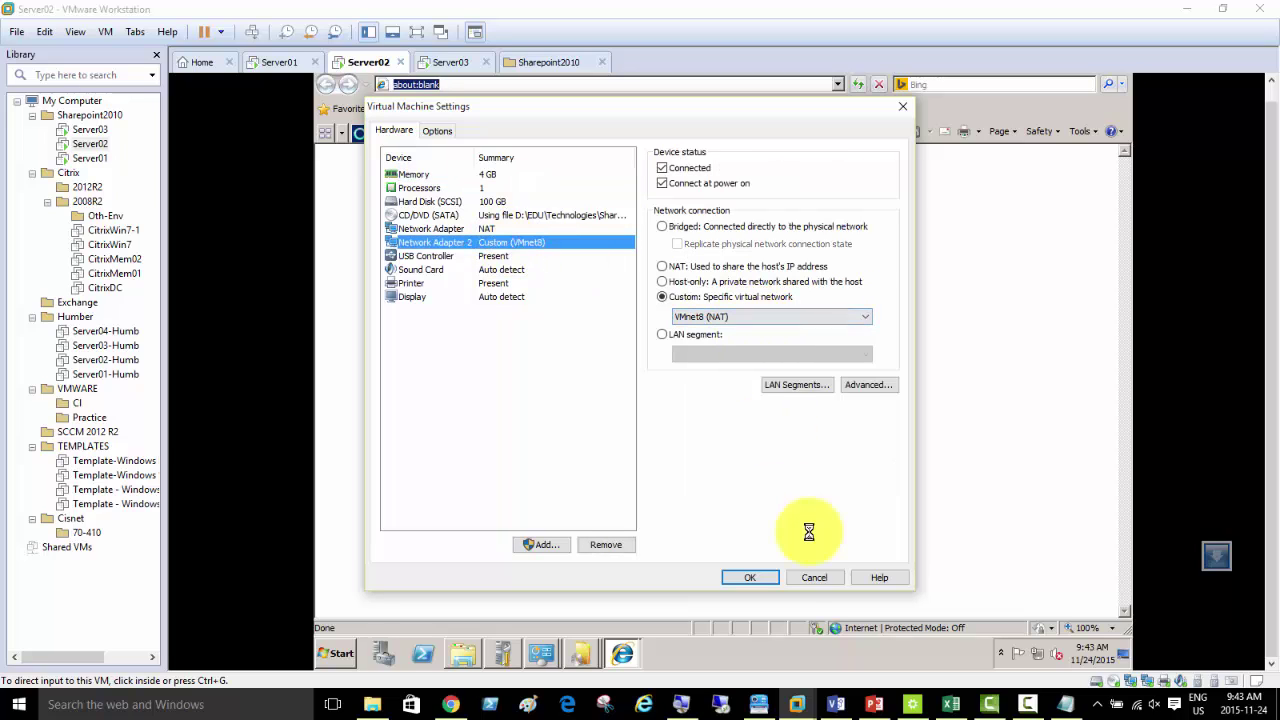
click(760, 577)
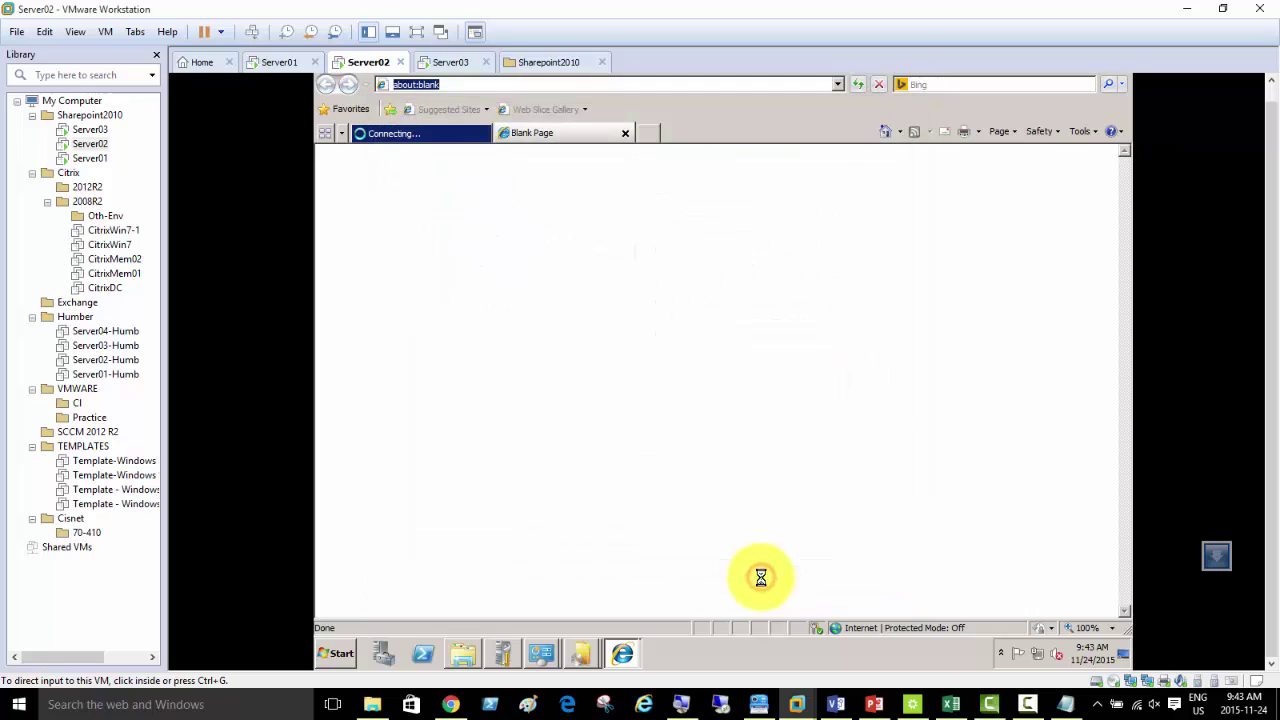
- Dismiss the IE Enhanced Security warning and read through the TechNet SharePoint 2010 requirements page
click(404, 130)
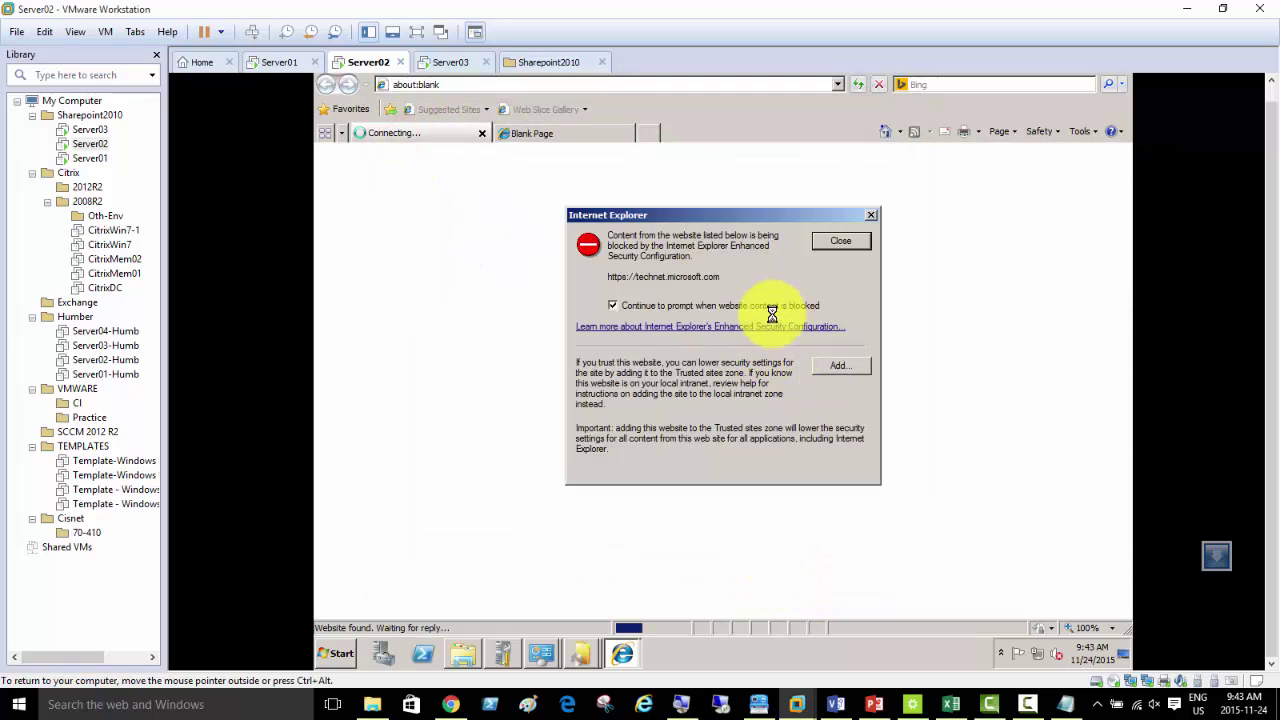
click(842, 246)
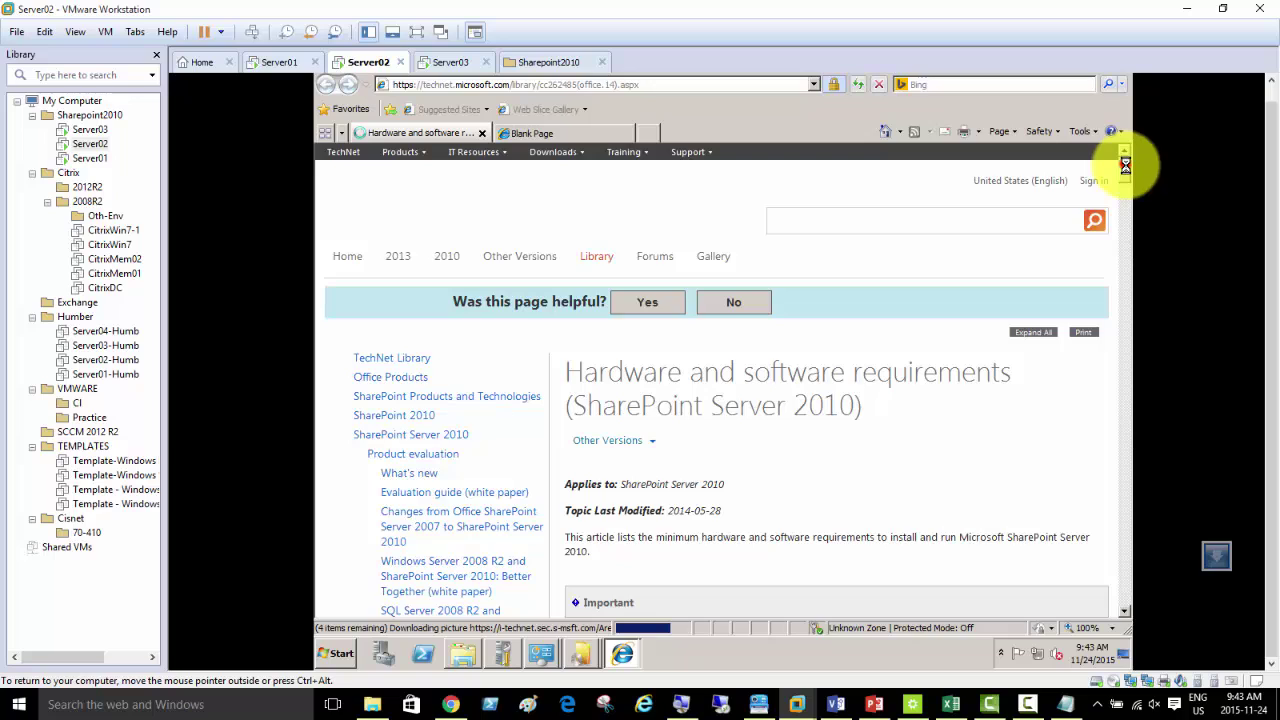
drag(1125, 165, 1132, 255)
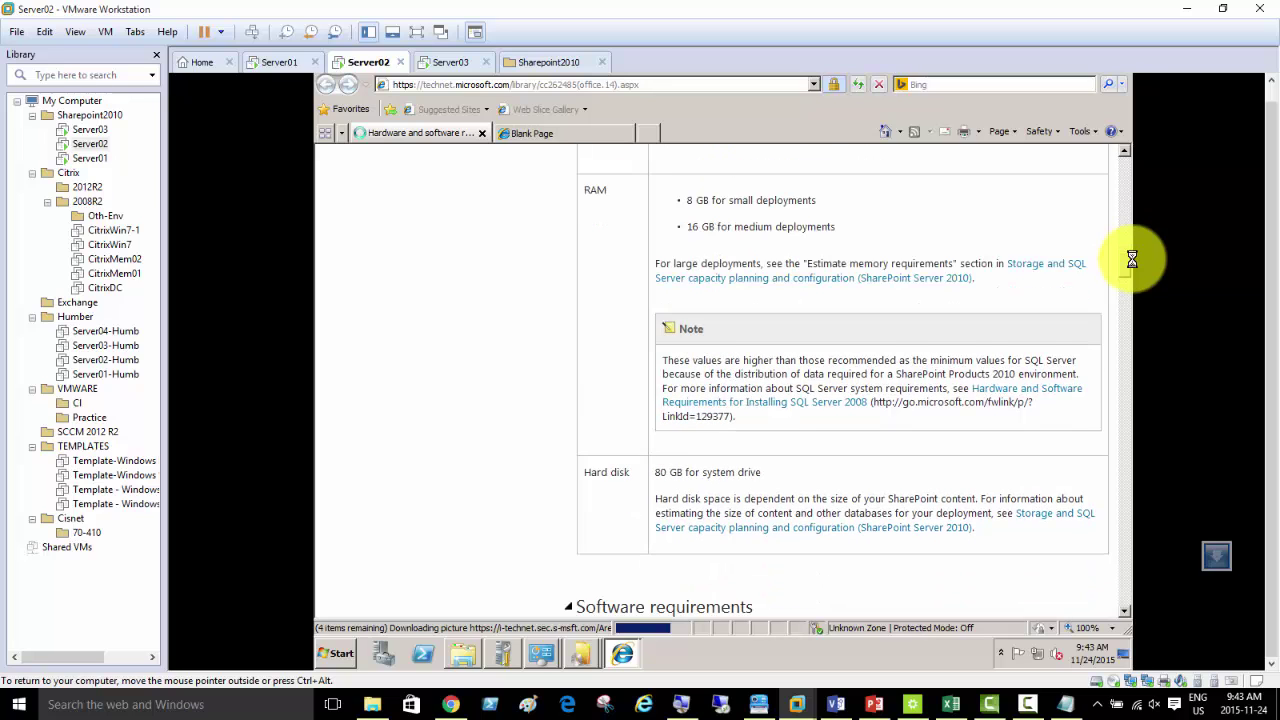
drag(1132, 259, 1132, 323)
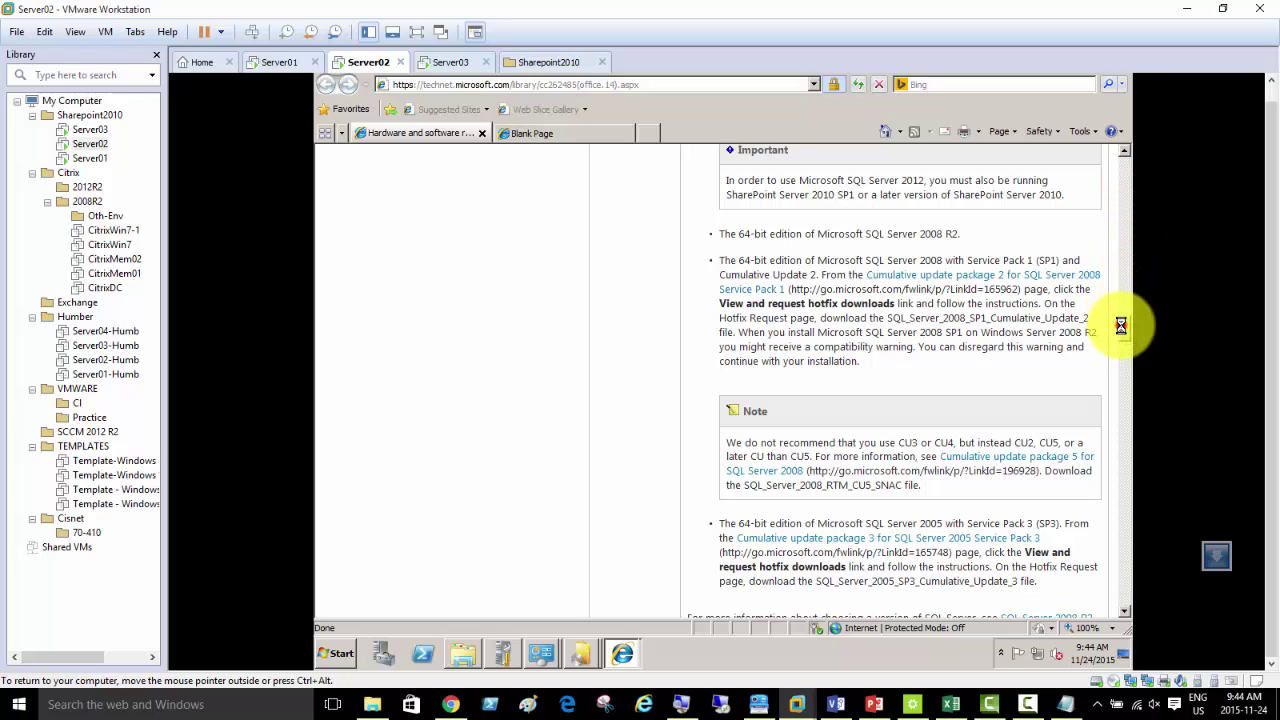
drag(1128, 320, 1123, 174)
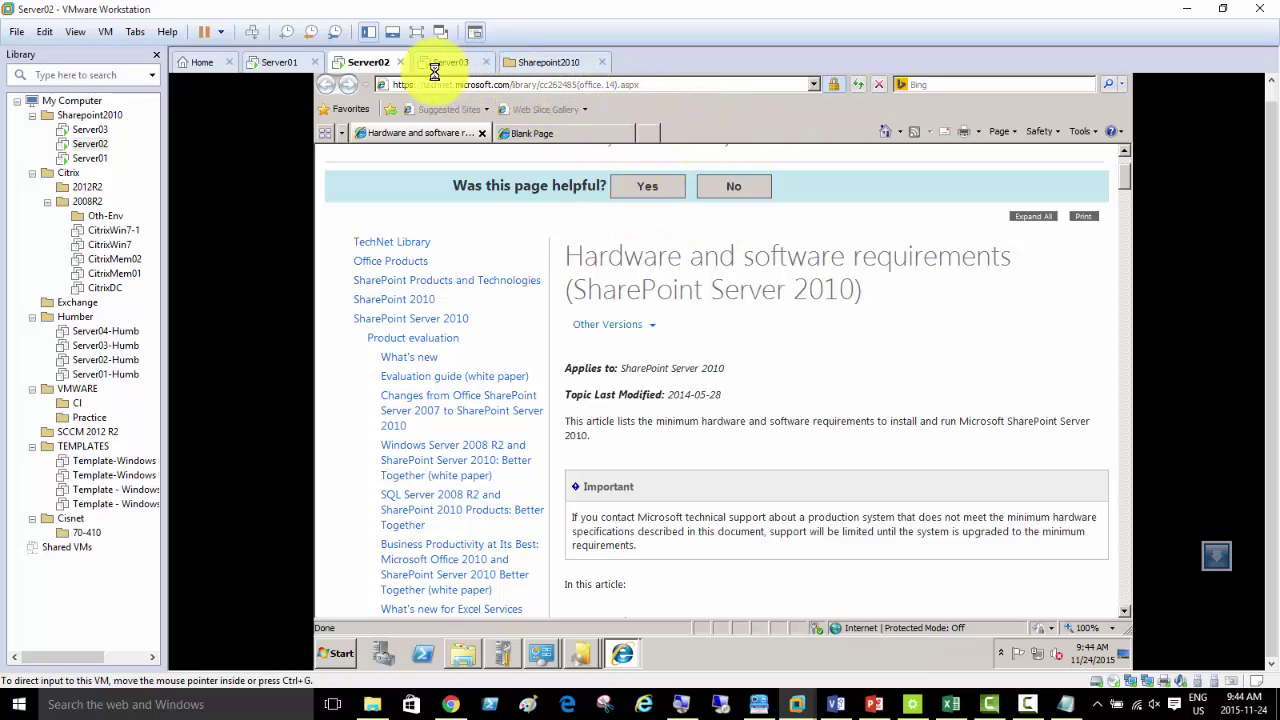
click(564, 132)
- Search 'sharepoint 2010 pre-requisites' and open the Pre-Requisites Download Links blog post
click(609, 84)
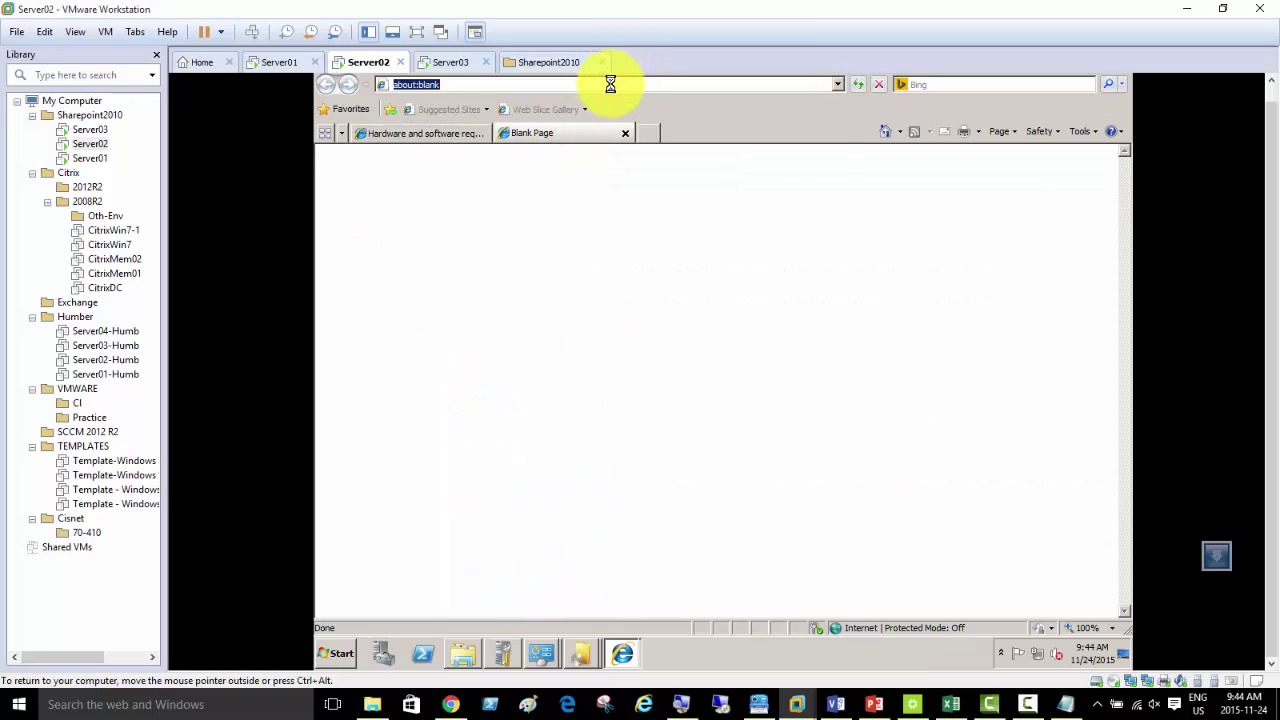
text(sharepoint)
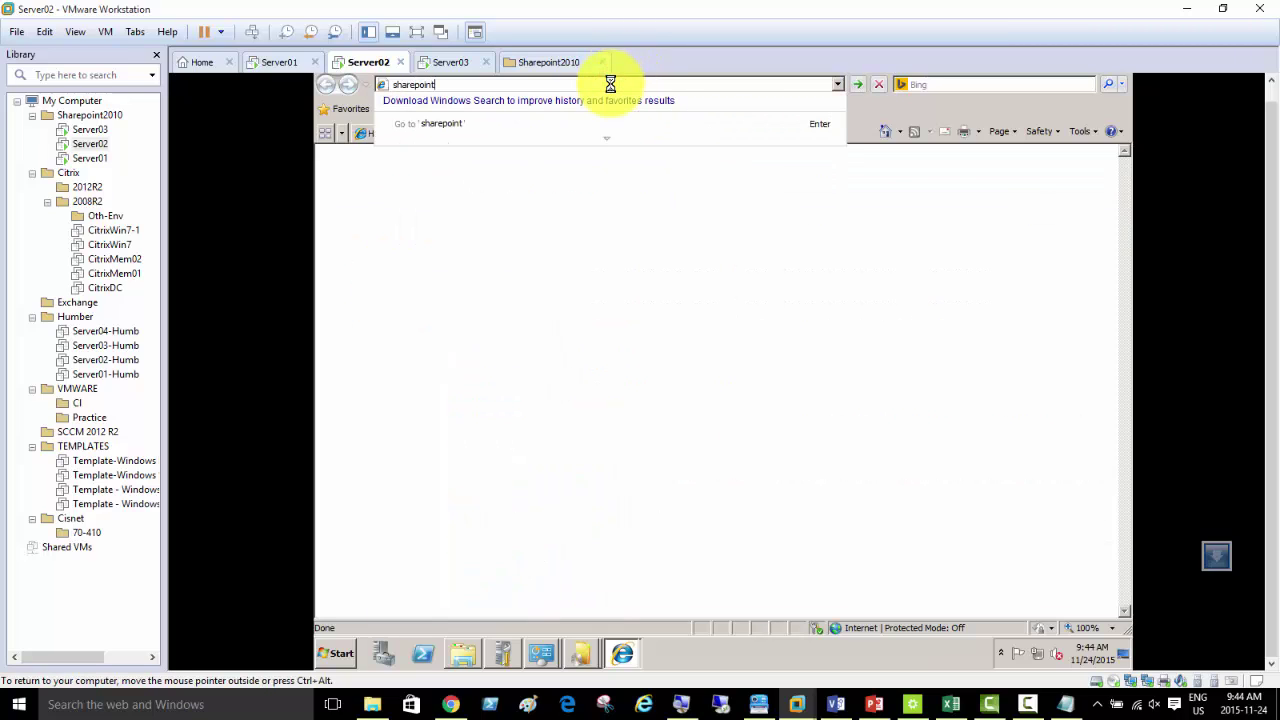
text( 2010 pre-requisites)
key(Return)
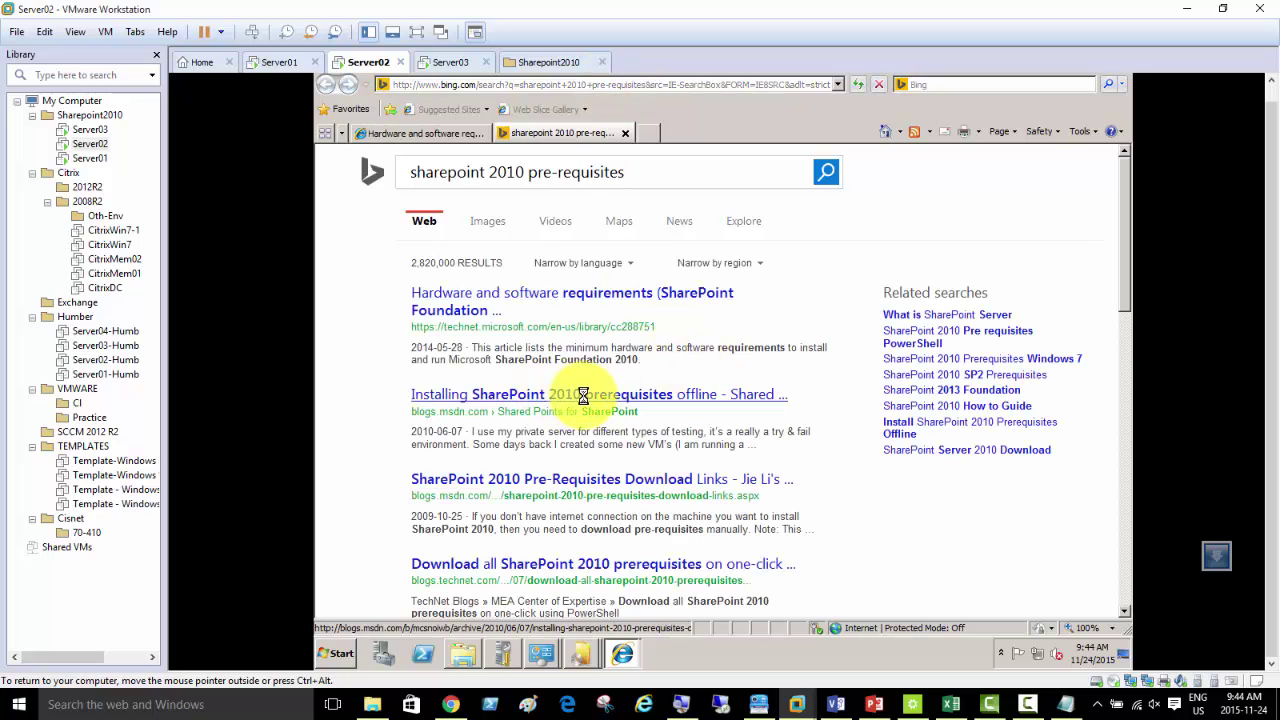
click(665, 480)
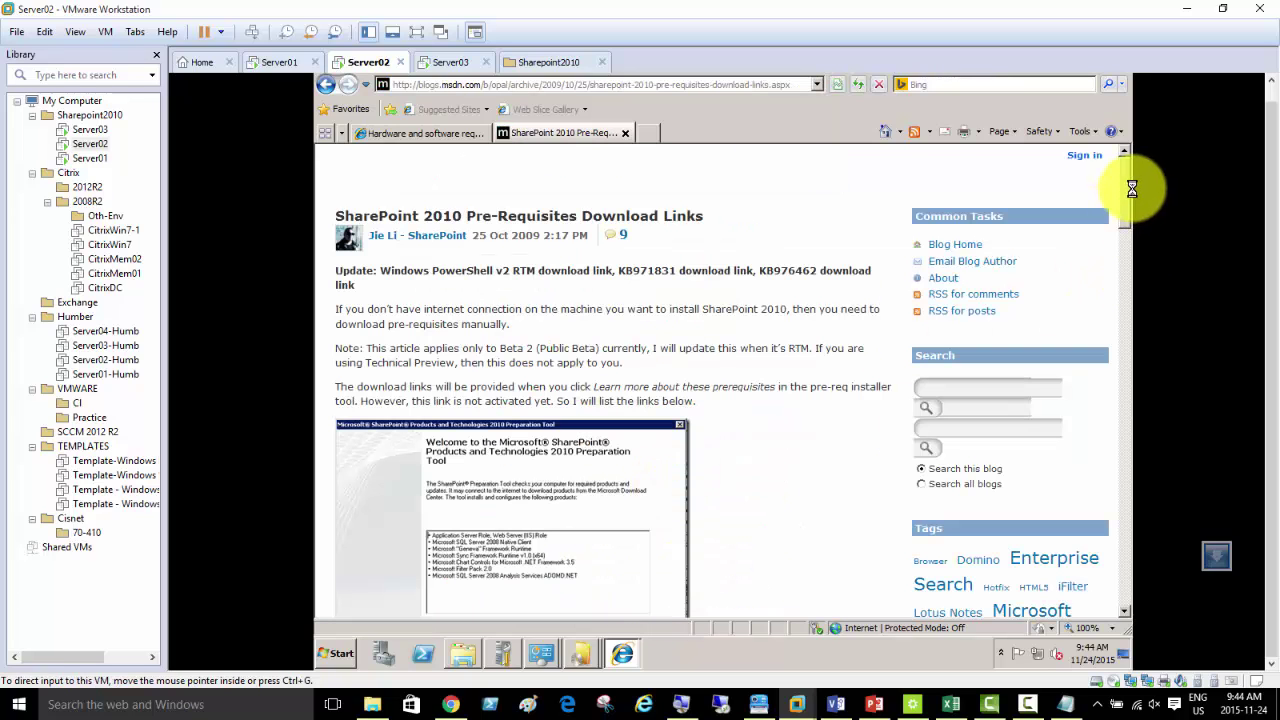
drag(1125, 185, 1132, 248)
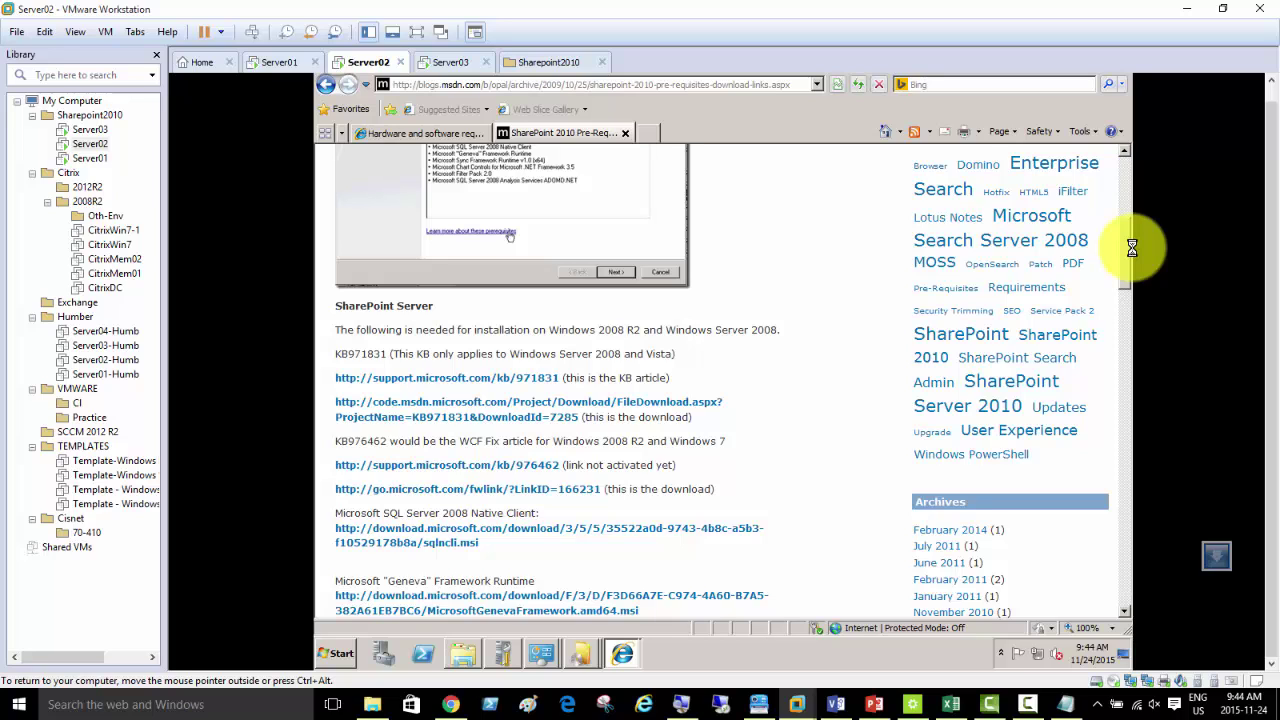
drag(1132, 248, 1132, 258)
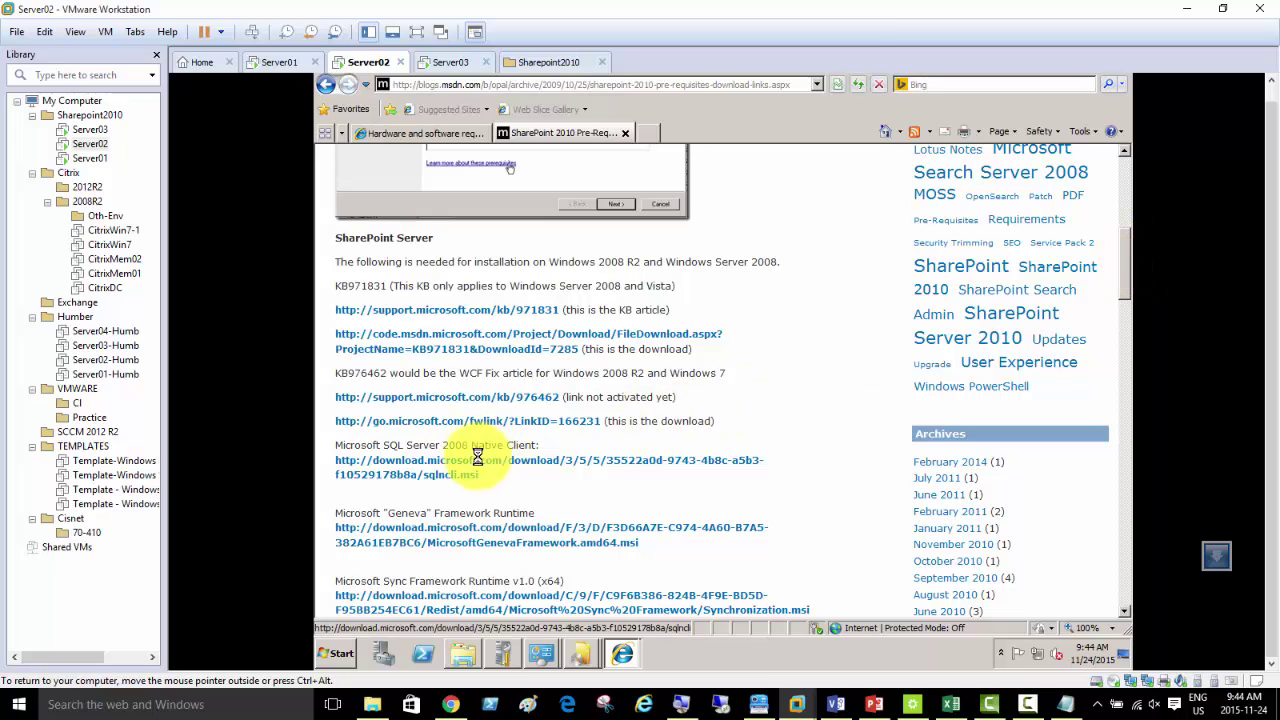
- Select the article's web address and pause the screen recording
click(732, 86)
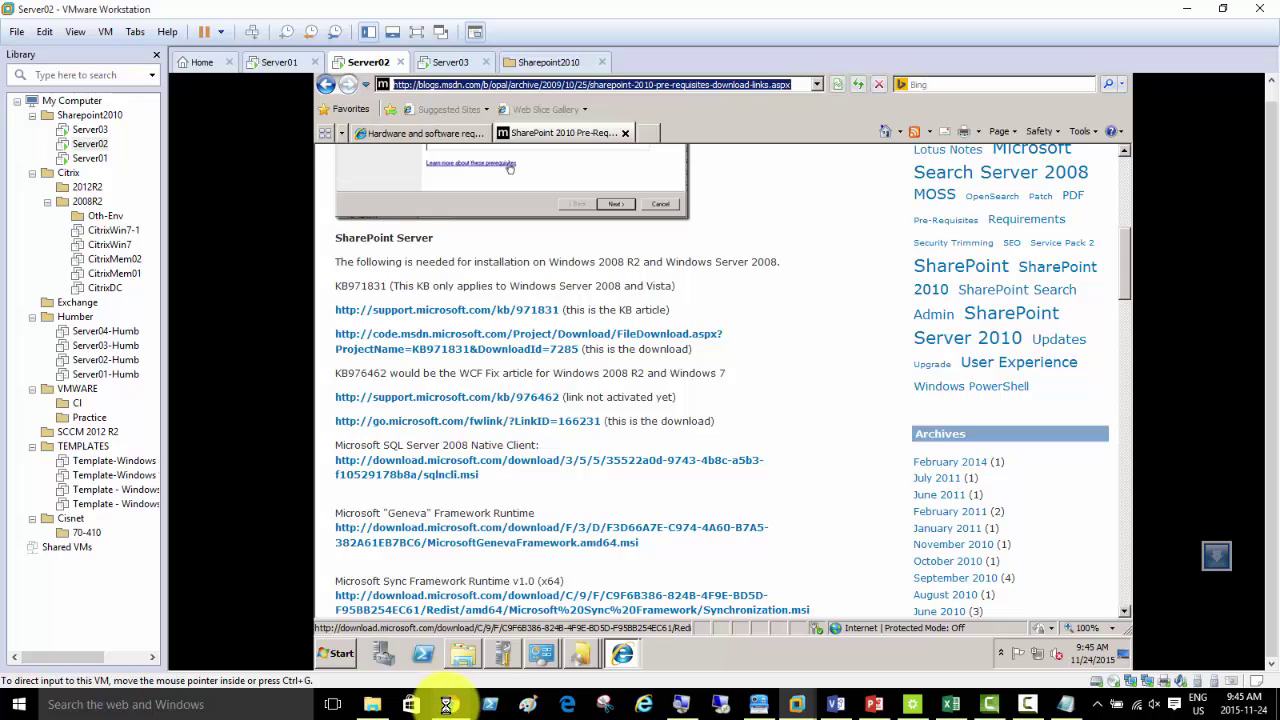
mouse_move(447, 704)
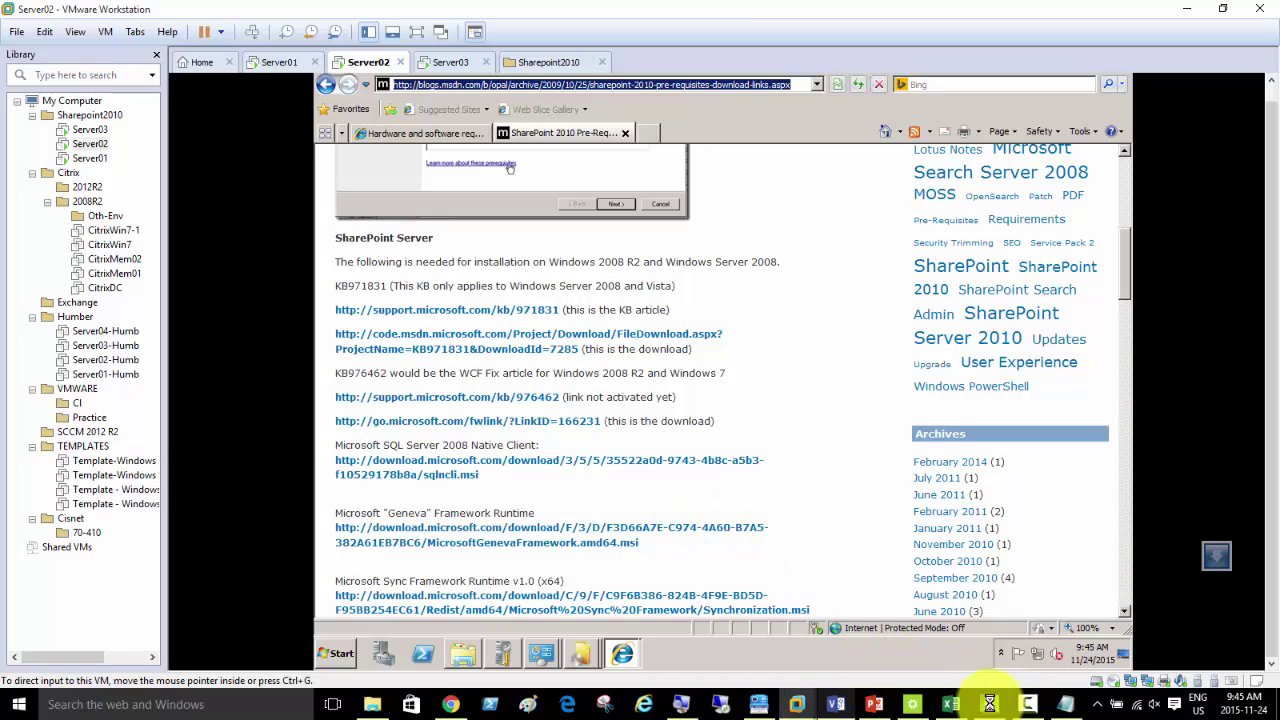
click(1035, 704)
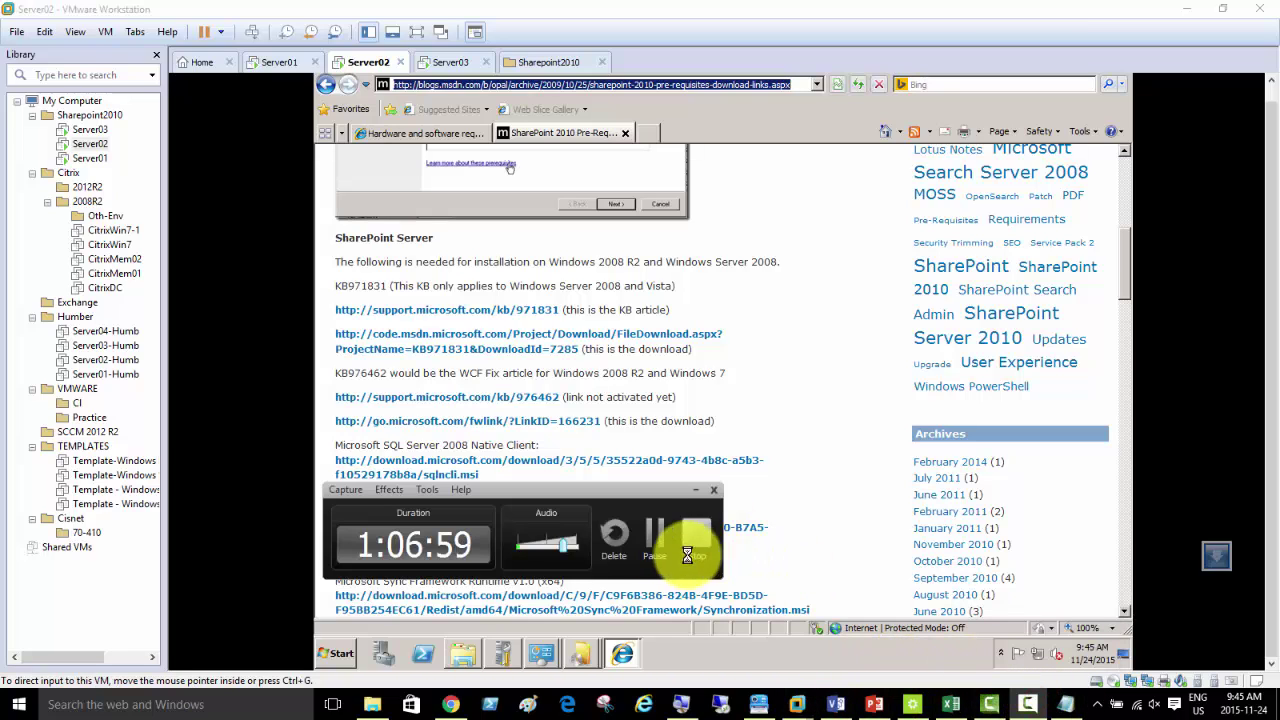
click(826, 534)
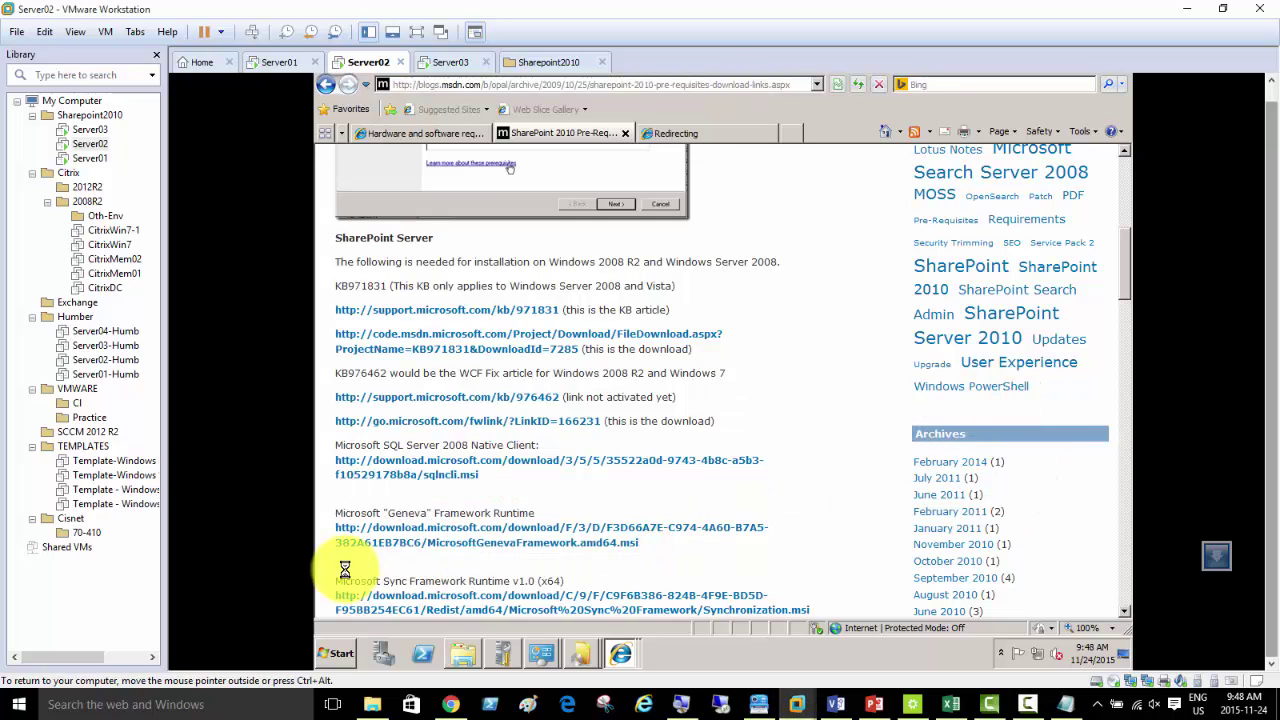
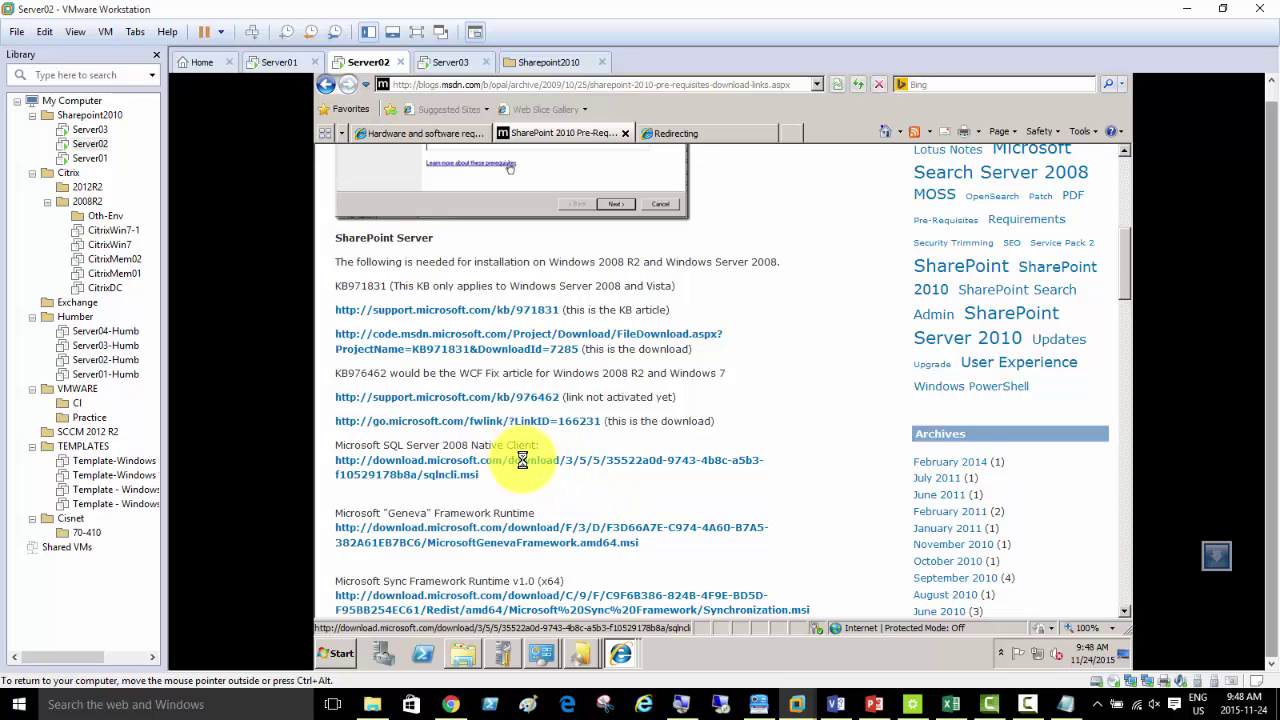
- Retry the blocked Native Client download, then select the Trusted sites zone in Internet Options
click(522, 459)
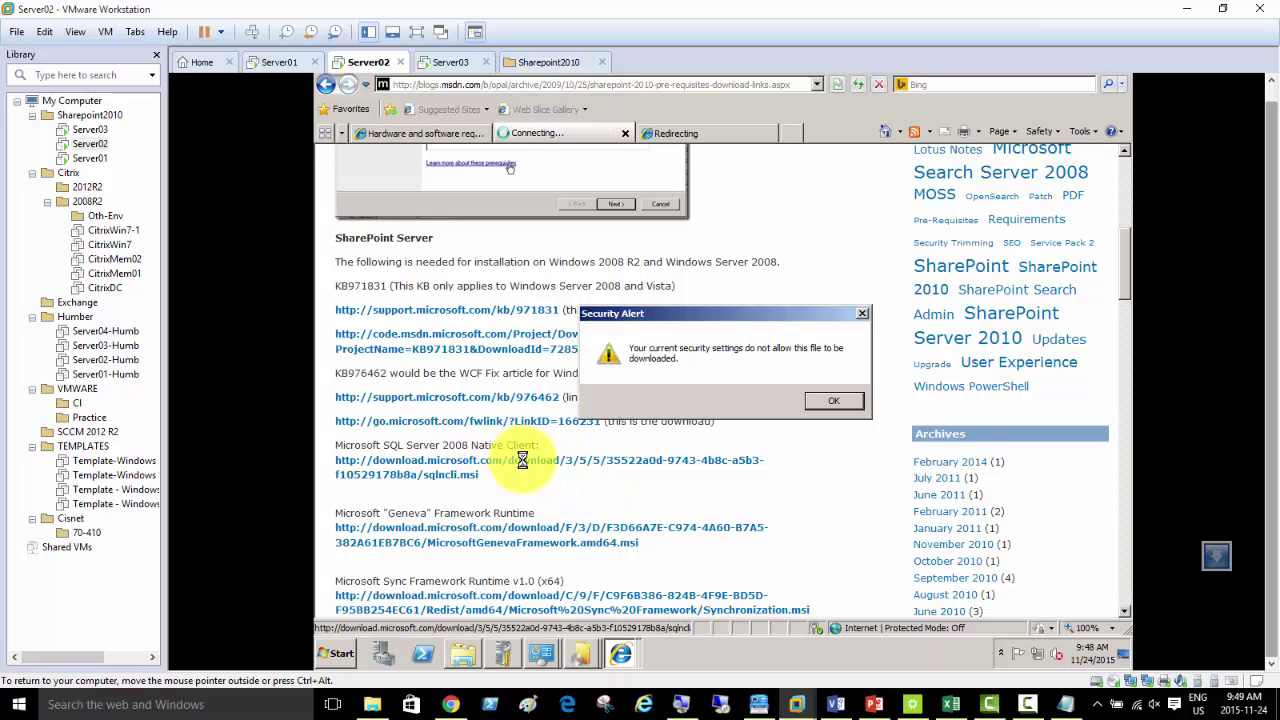
click(831, 400)
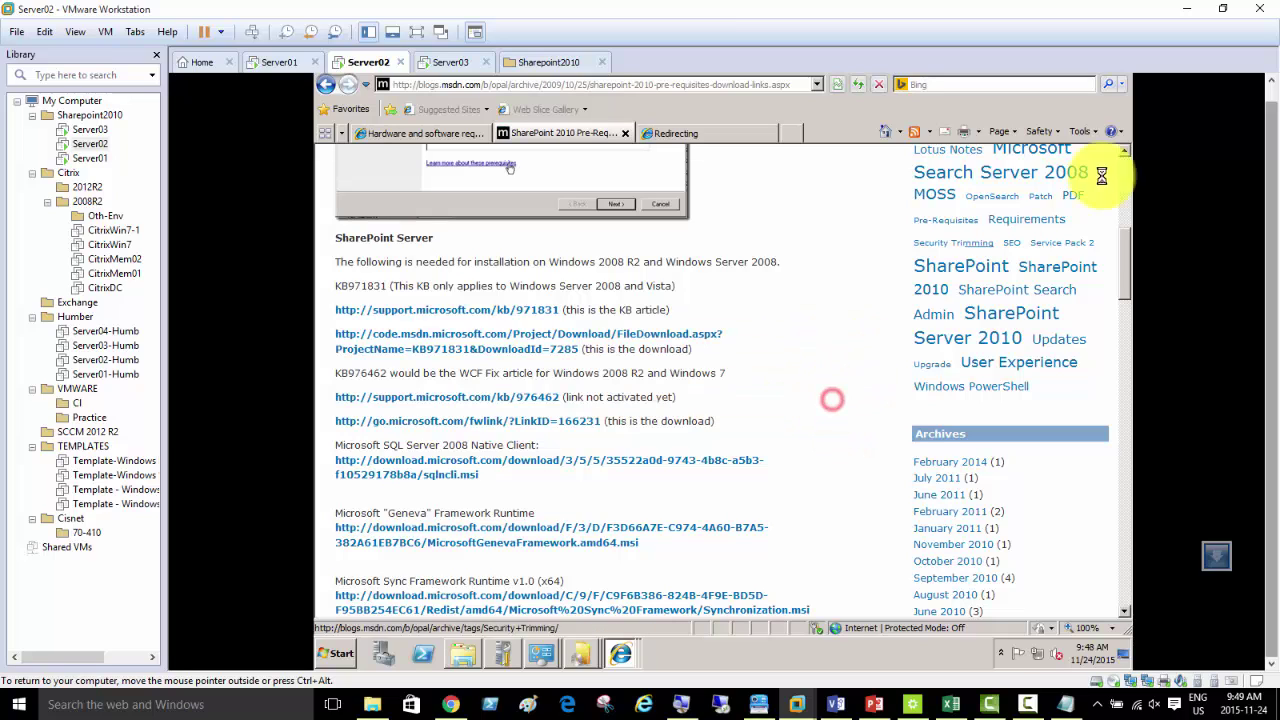
click(1080, 131)
click(950, 368)
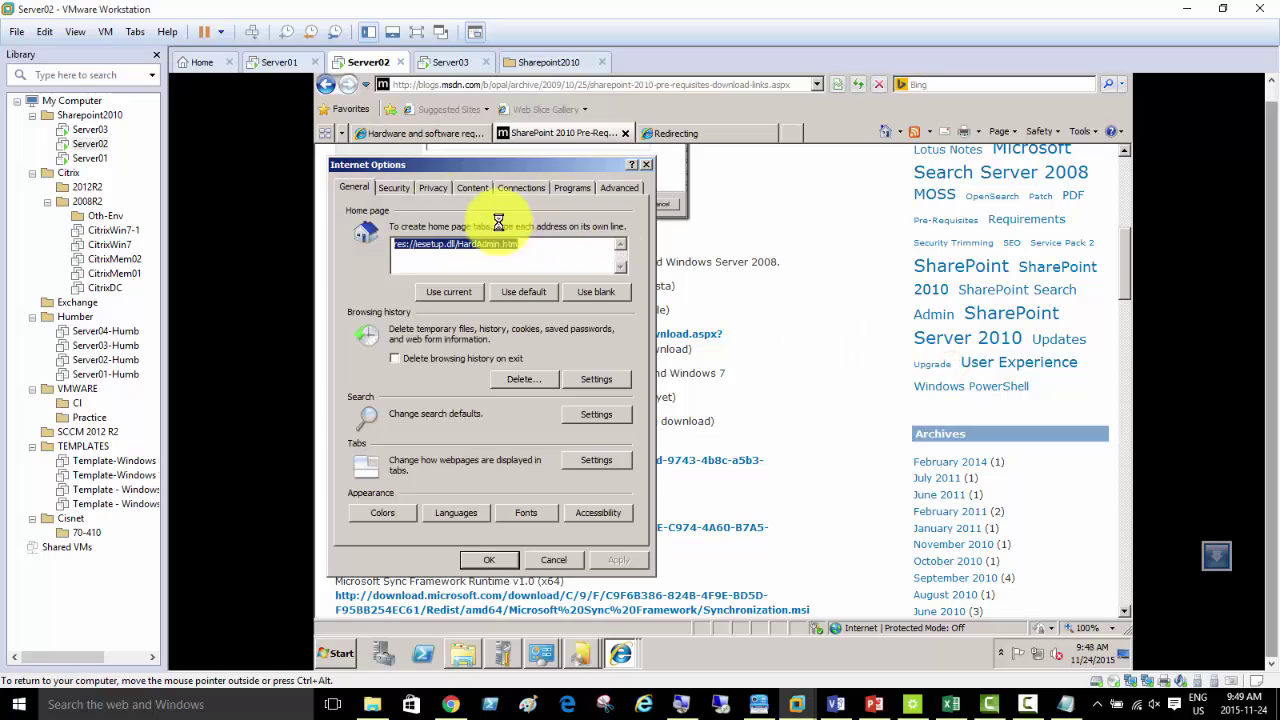
click(395, 187)
click(490, 250)
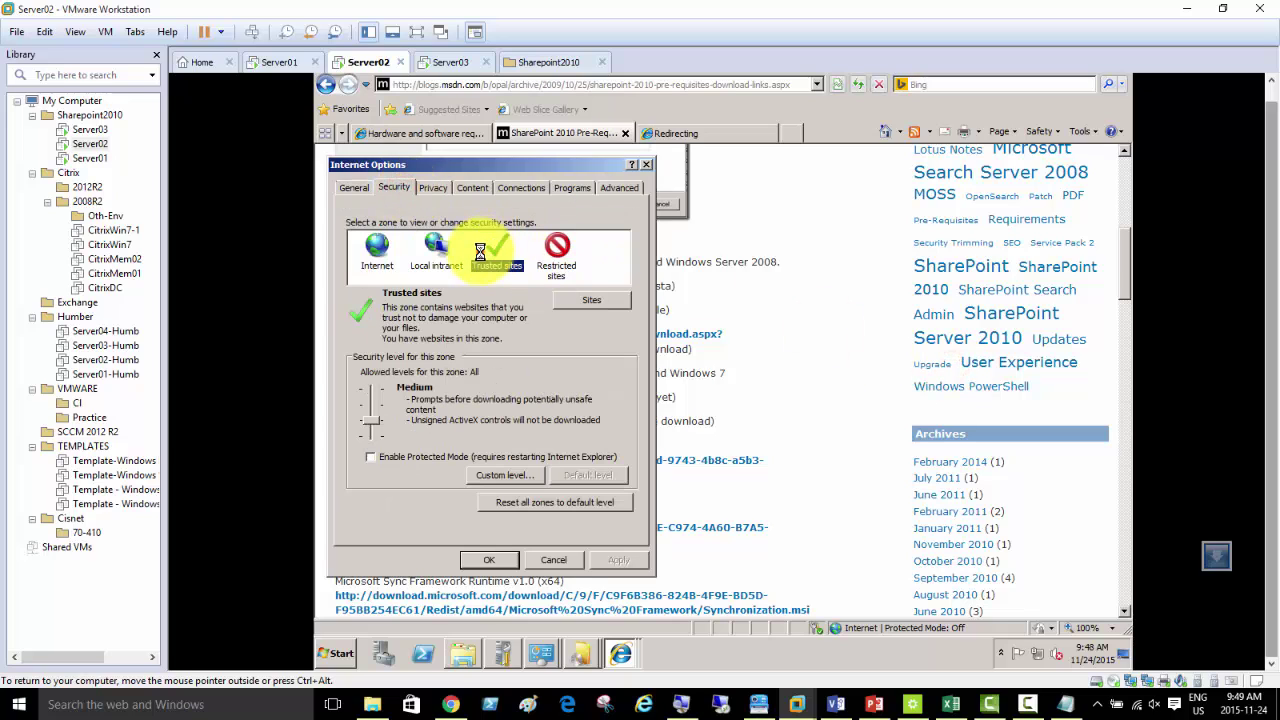
- Add blogs.msdn.com to the Trusted sites list and close Internet Options with OK
click(591, 303)
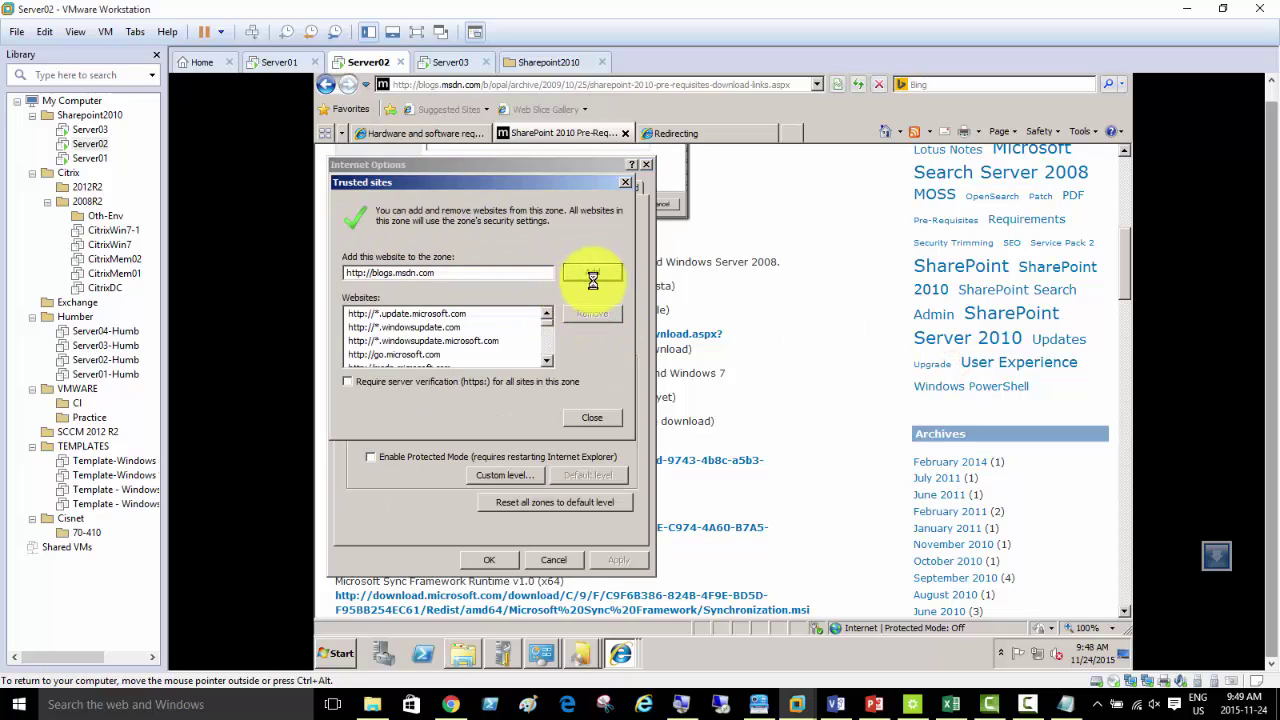
click(596, 272)
click(592, 417)
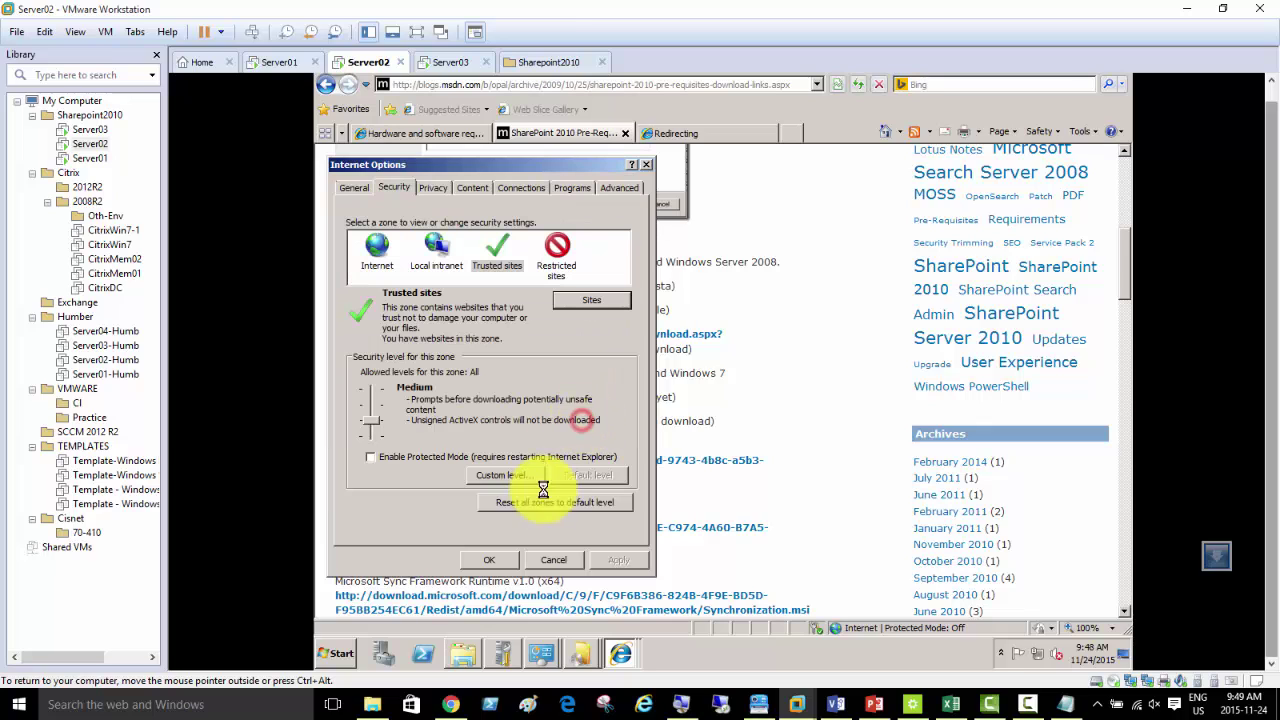
click(495, 563)
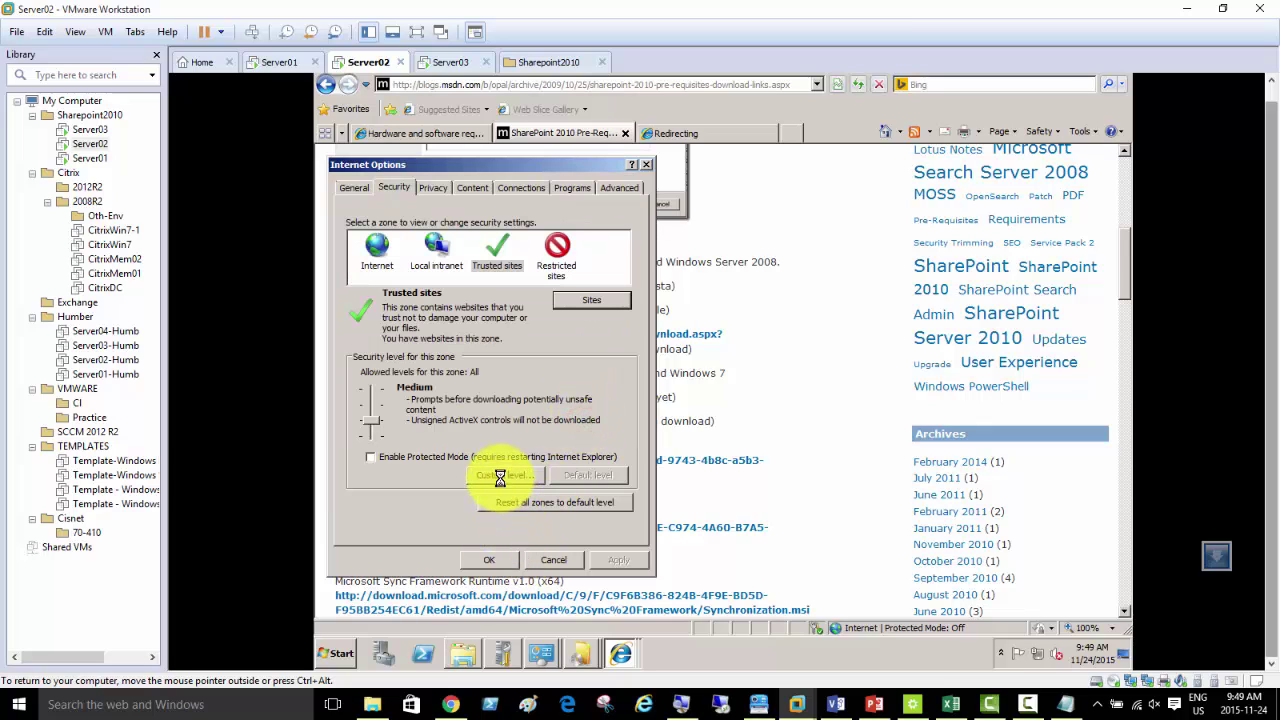
click(376, 249)
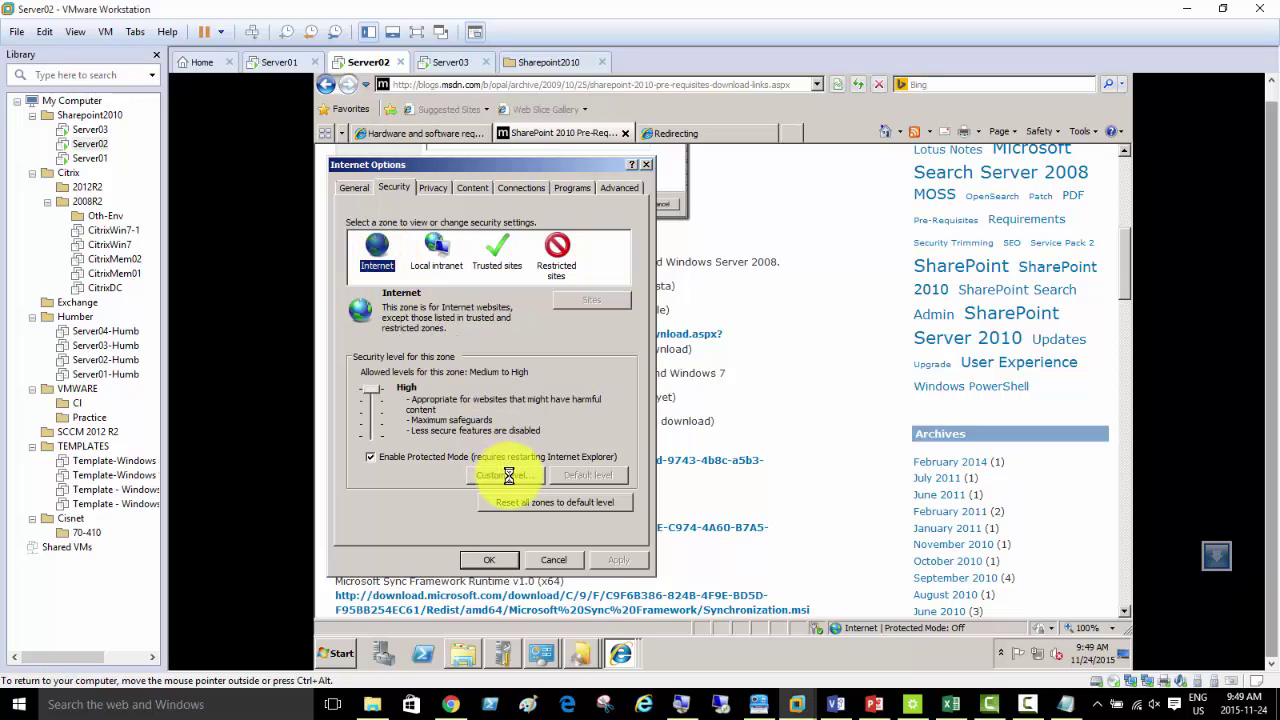
click(492, 560)
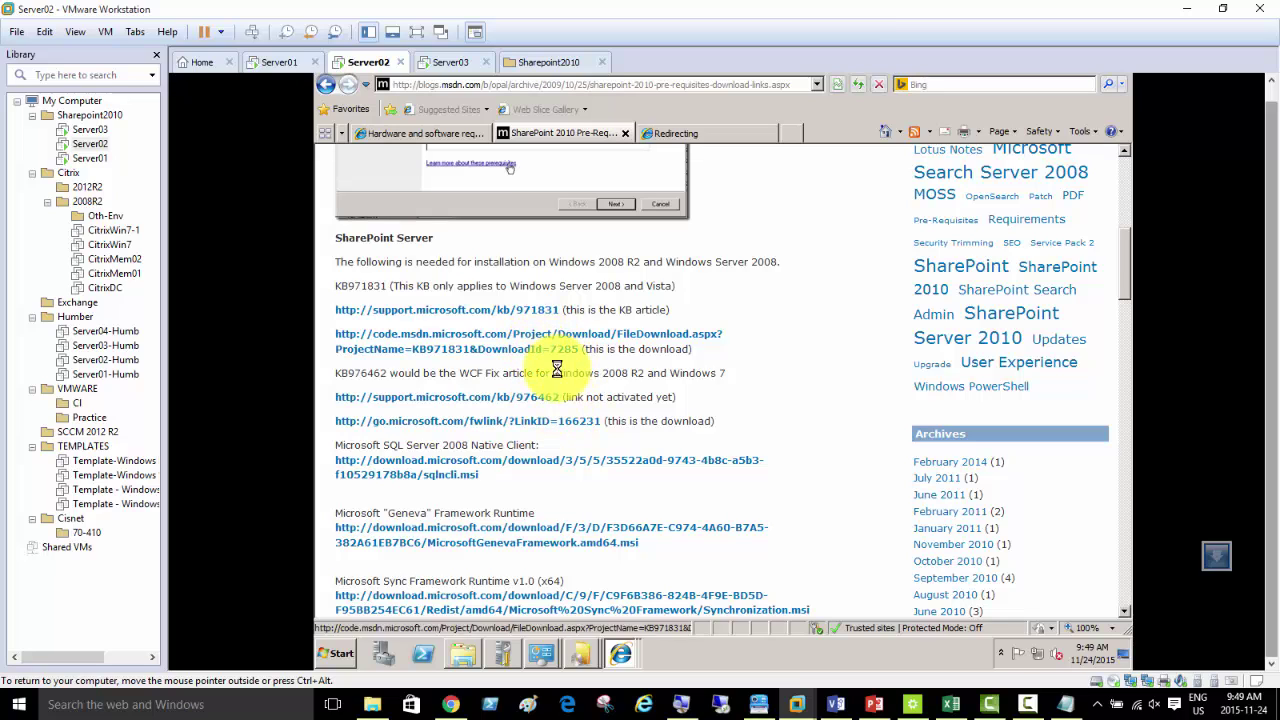
- Retry the sqlncli.msi download, dismiss the alert, and bring up the Trusted sites custom security level
click(537, 457)
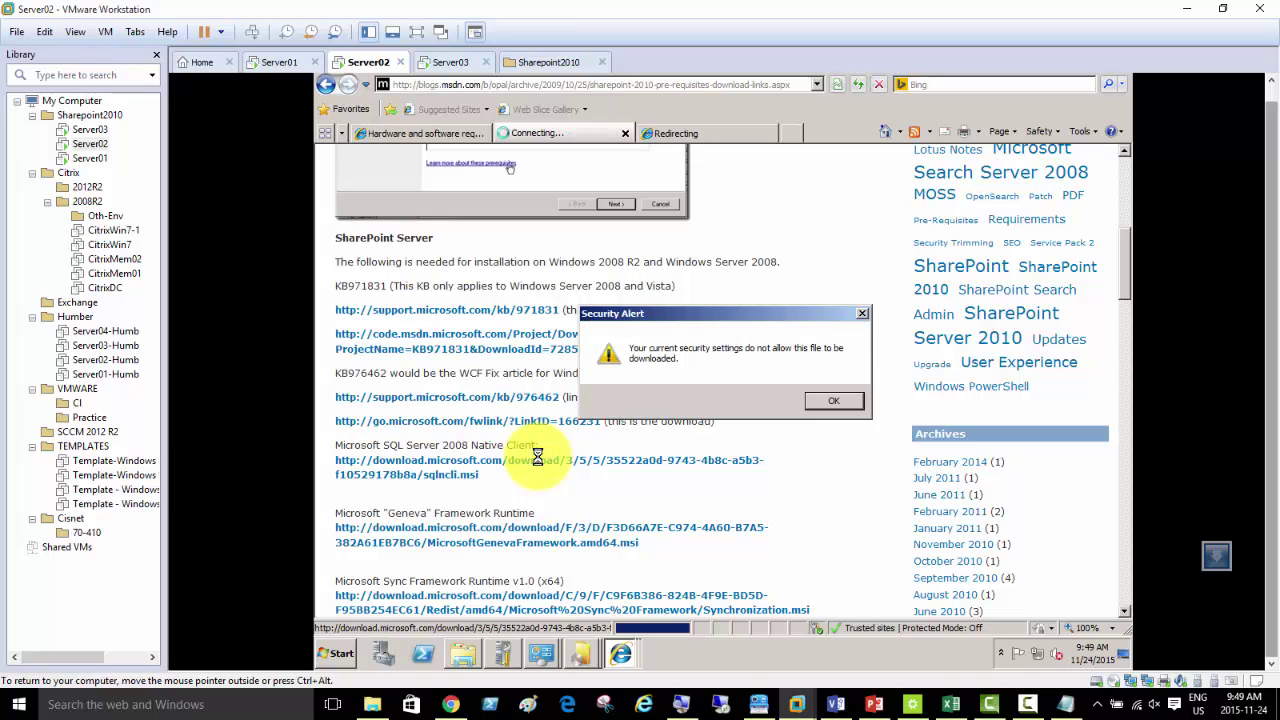
click(830, 405)
click(1080, 131)
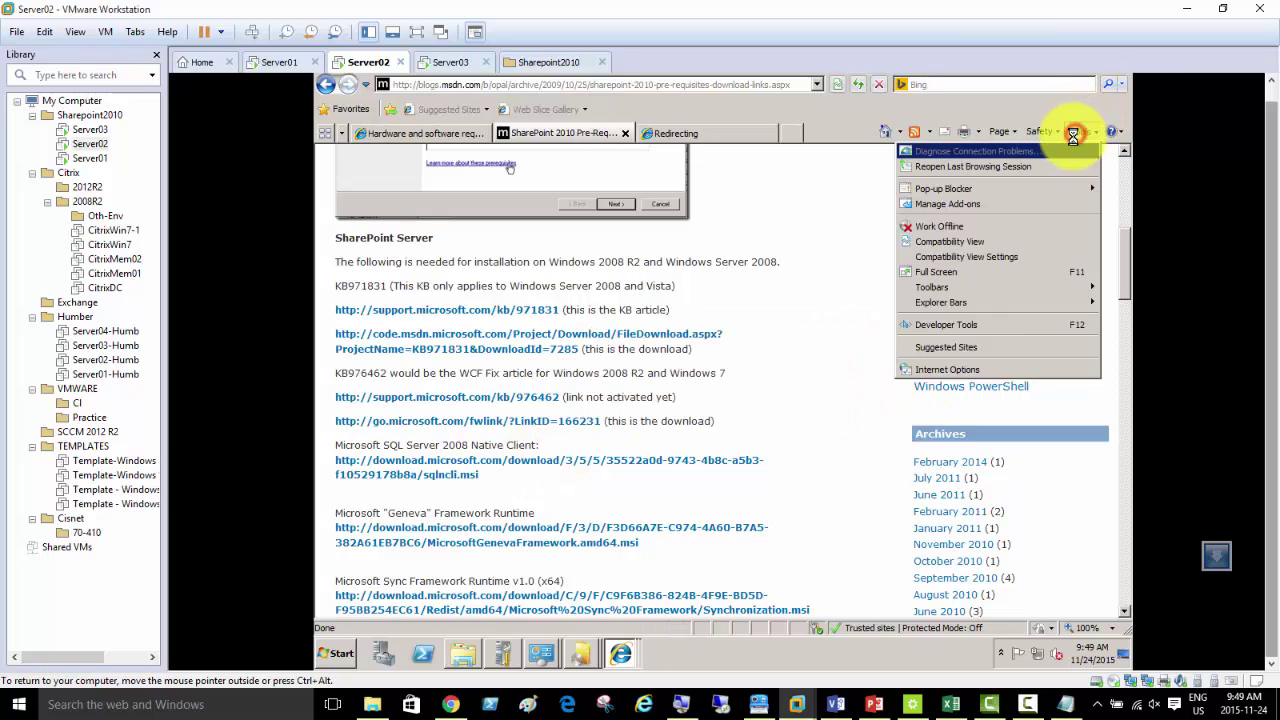
click(975, 370)
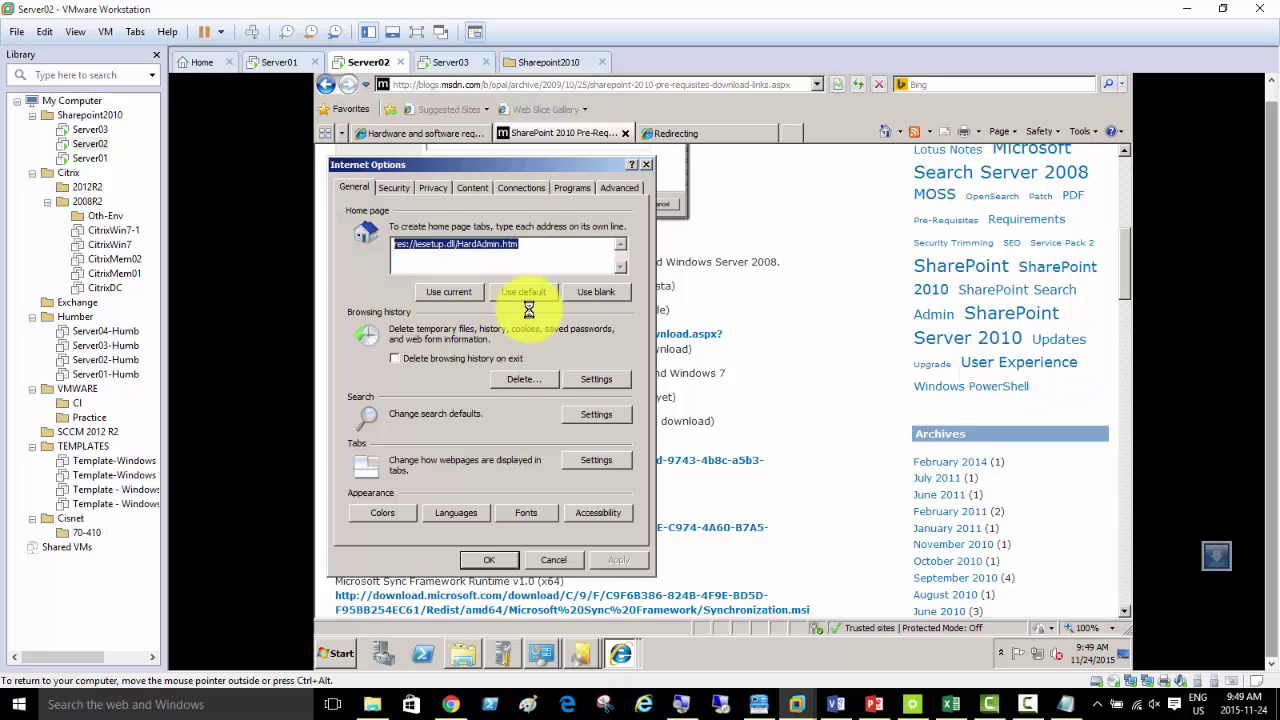
click(394, 187)
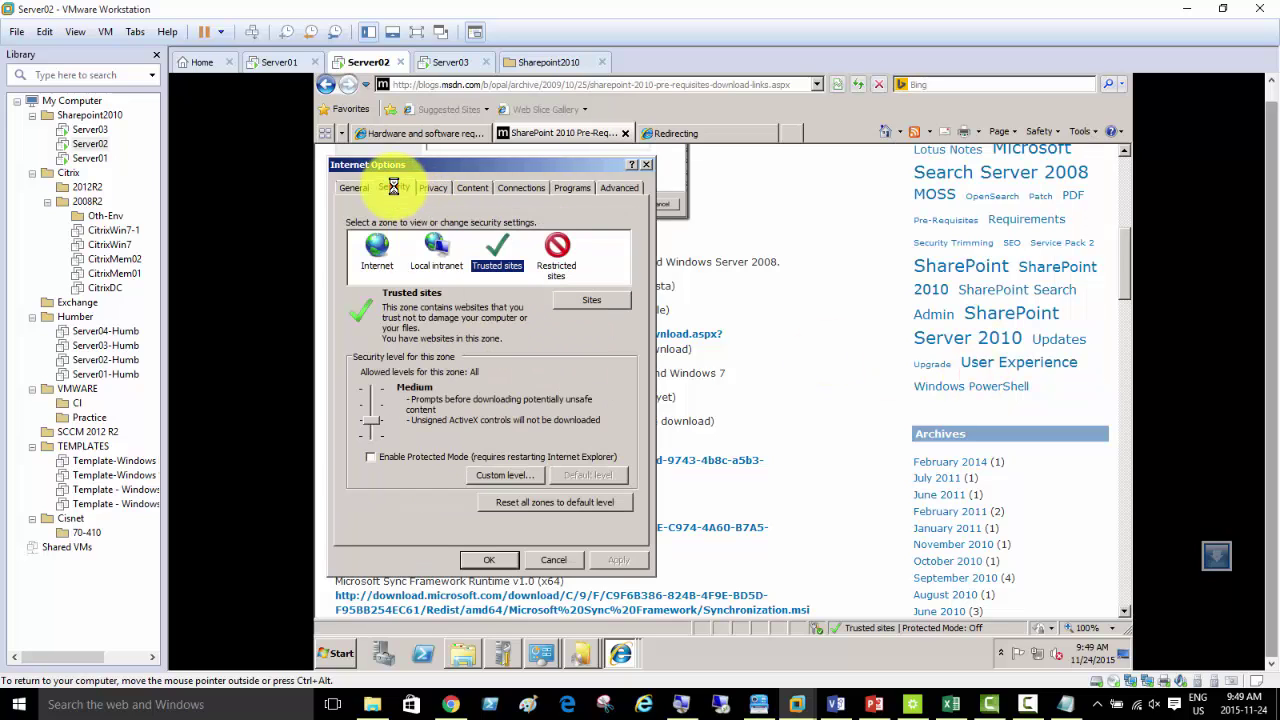
click(490, 470)
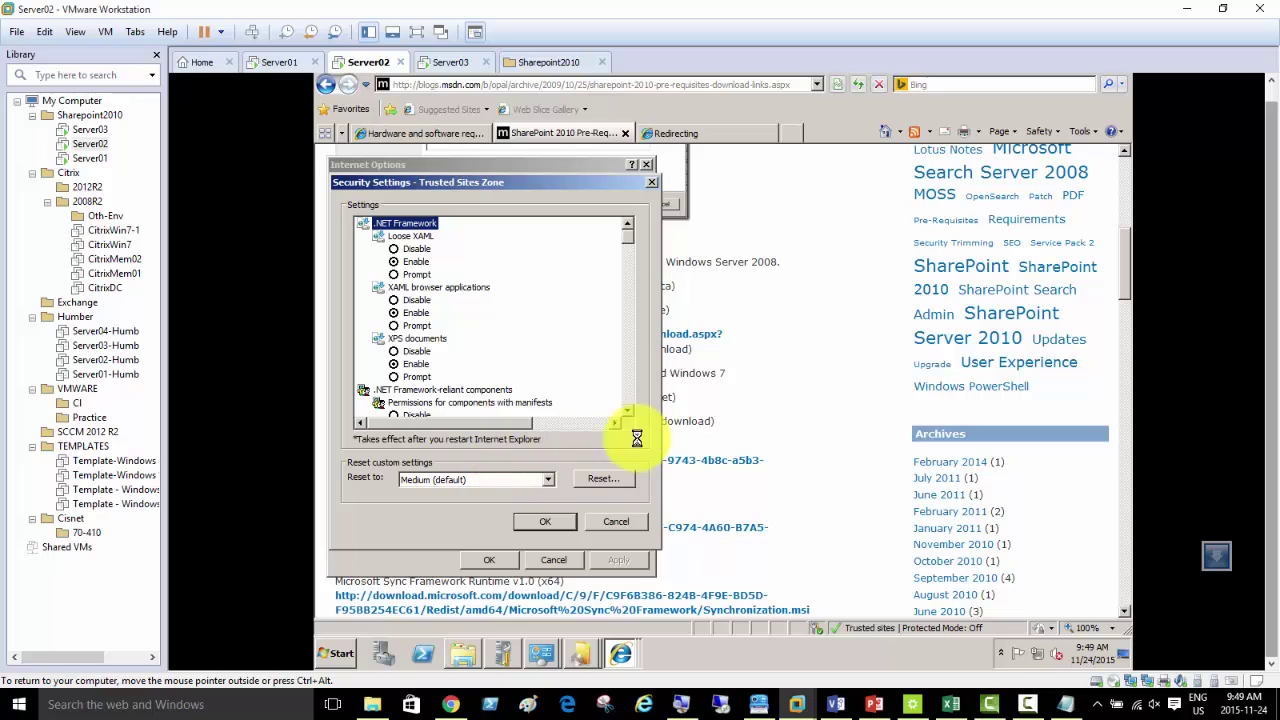
- Change the Trusted sites download settings, confirm the change, and apply Internet Options
click(629, 383)
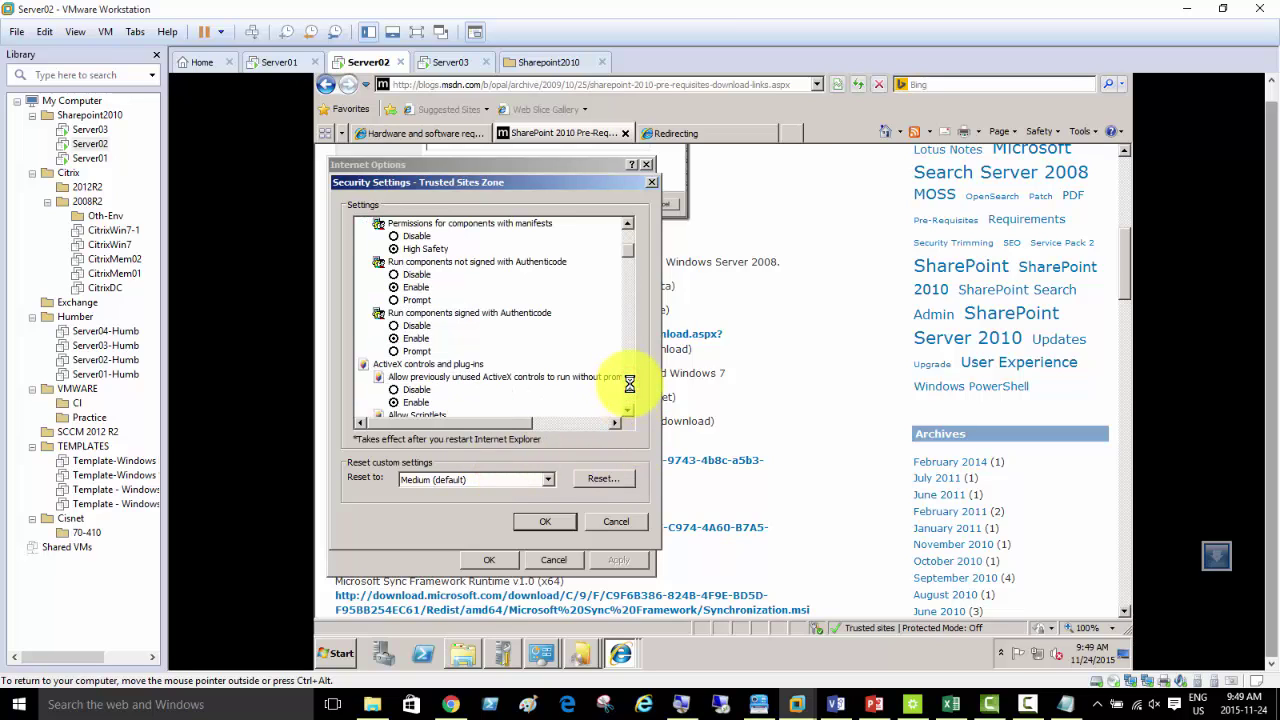
click(629, 383)
click(629, 383)
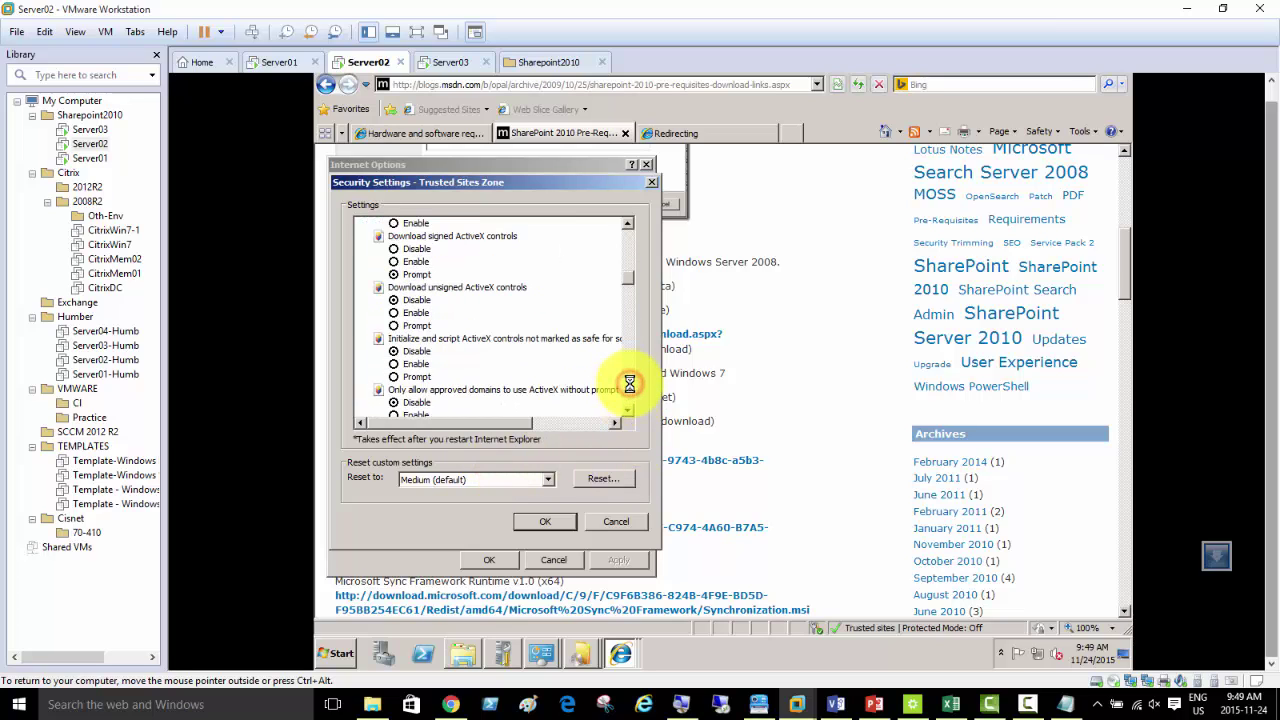
click(629, 383)
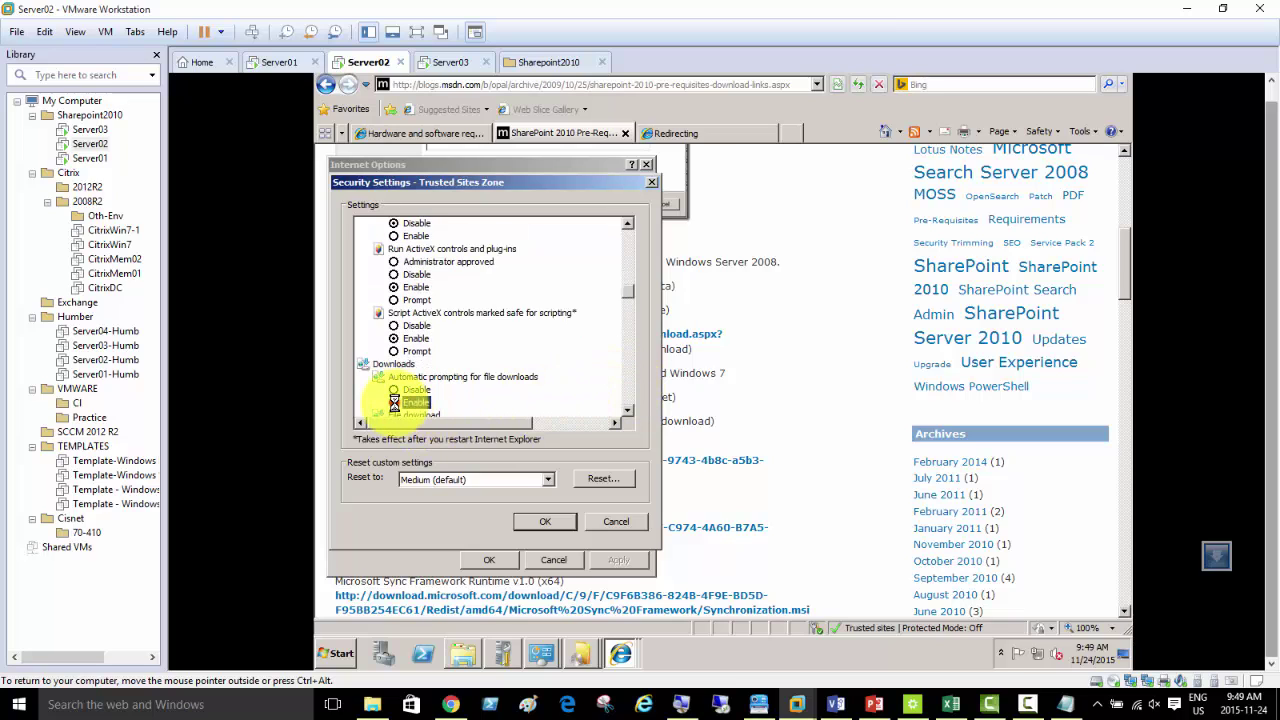
click(545, 521)
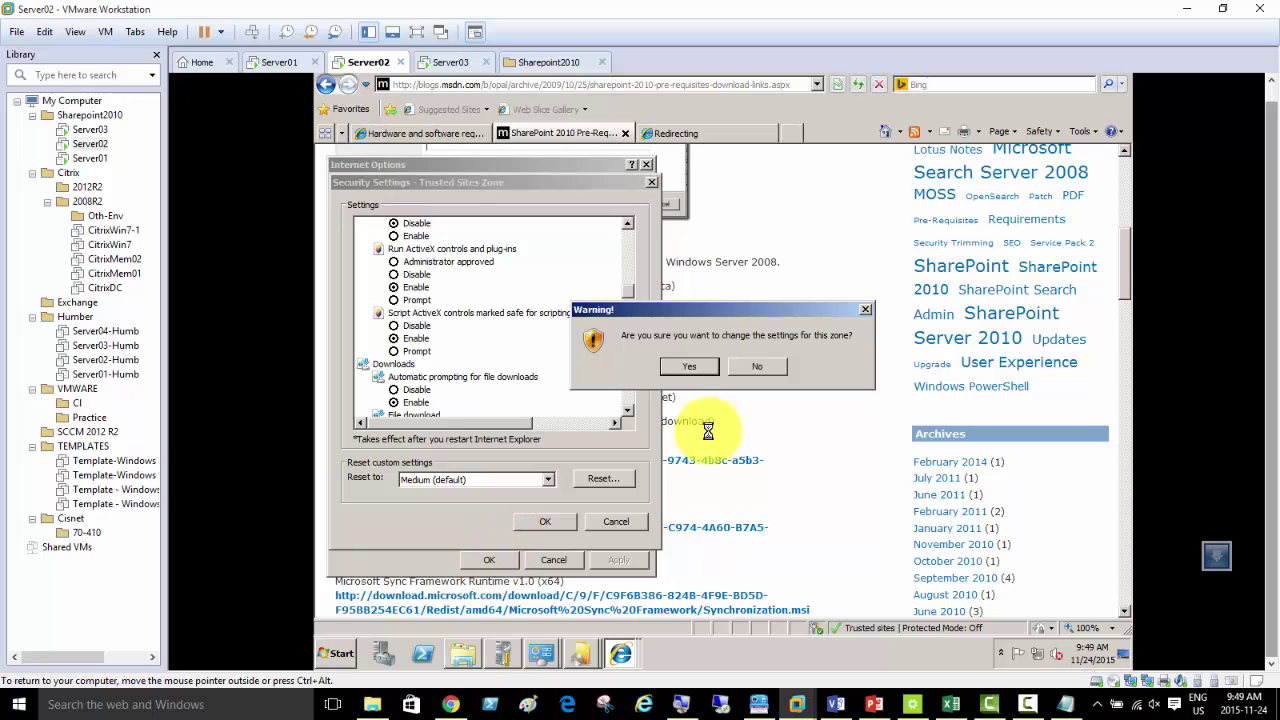
click(680, 366)
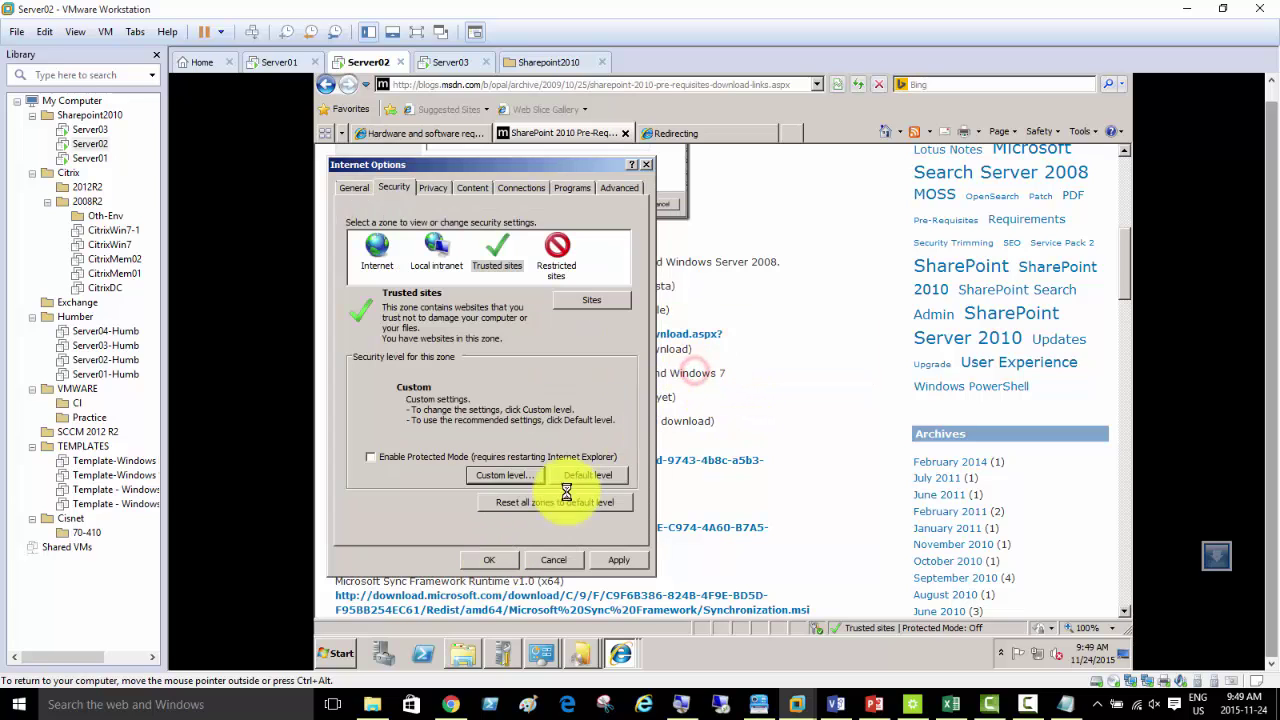
click(485, 561)
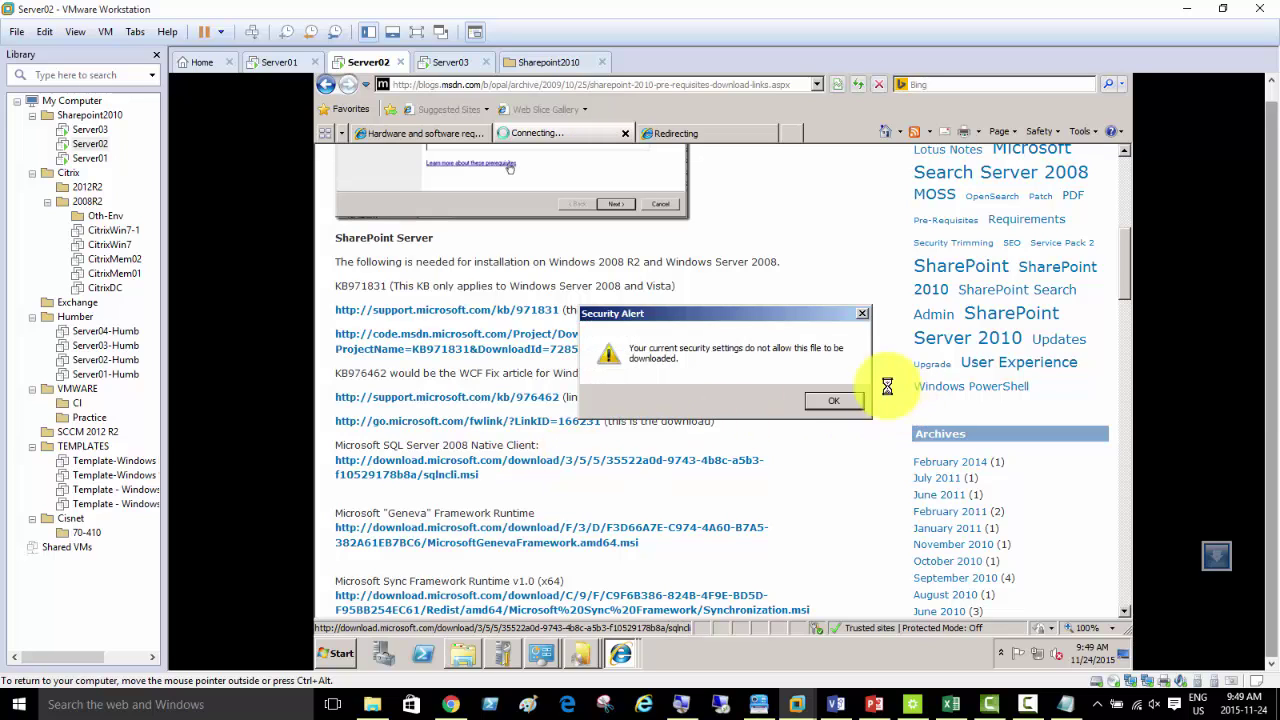
- Scroll to the download links, retry sqlncli.msi, and dismiss the security alert and calendar notification
click(828, 401)
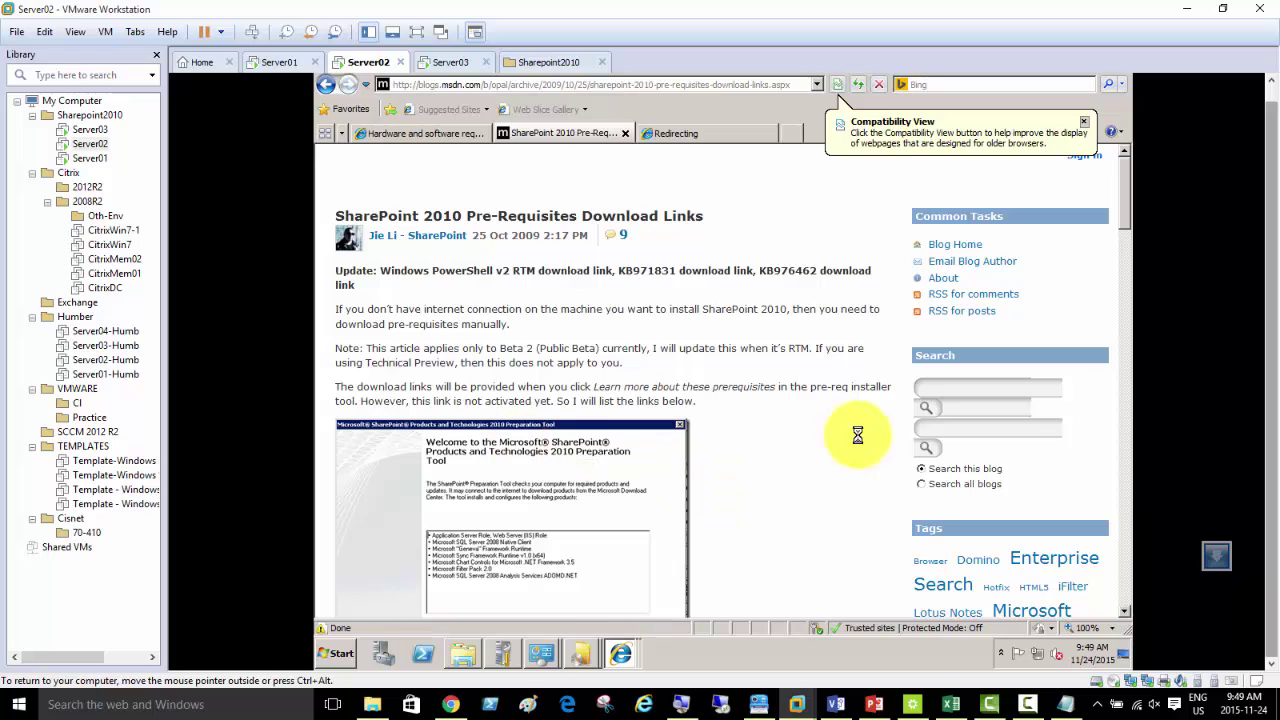
drag(1120, 215, 1132, 290)
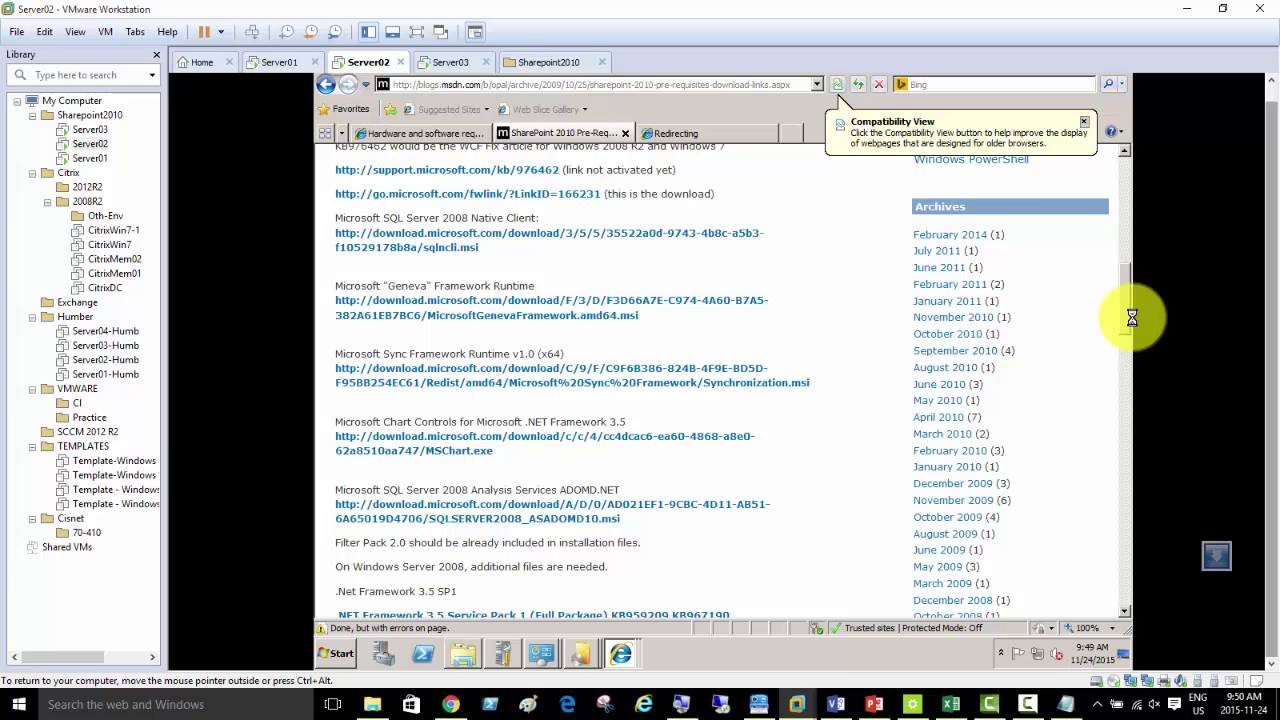
drag(1125, 313, 1127, 327)
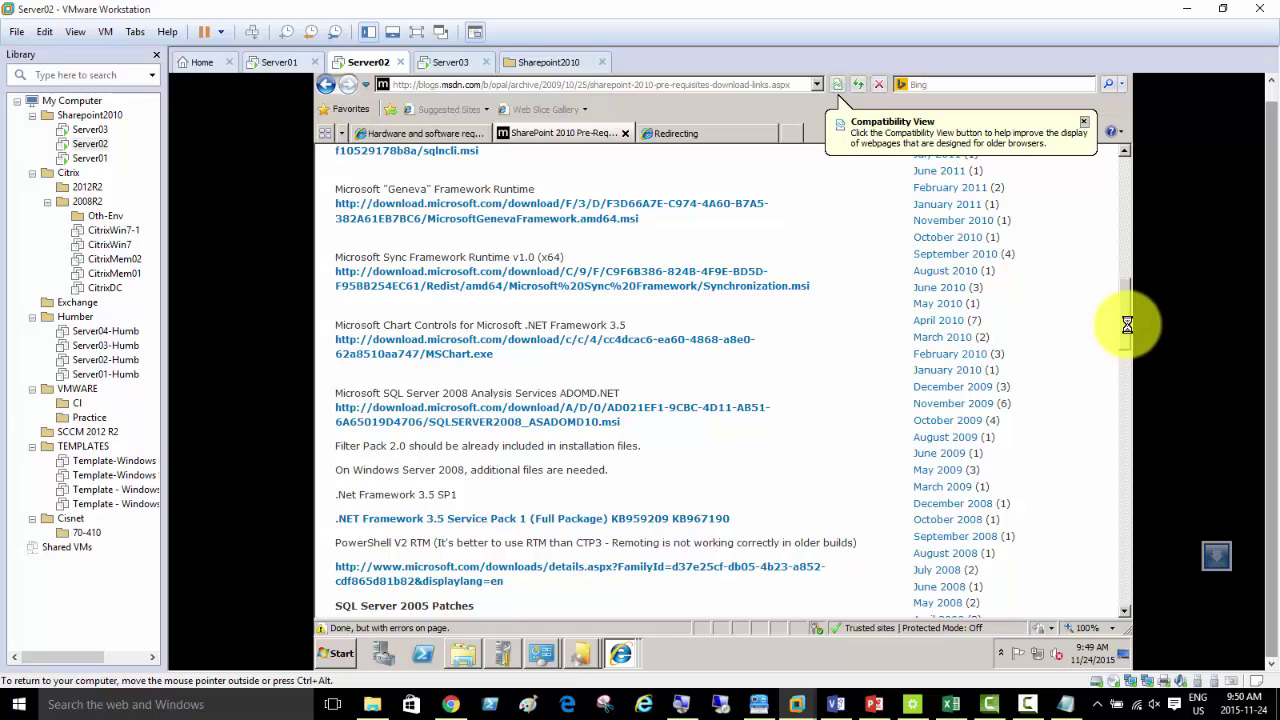
drag(1127, 325, 1126, 310)
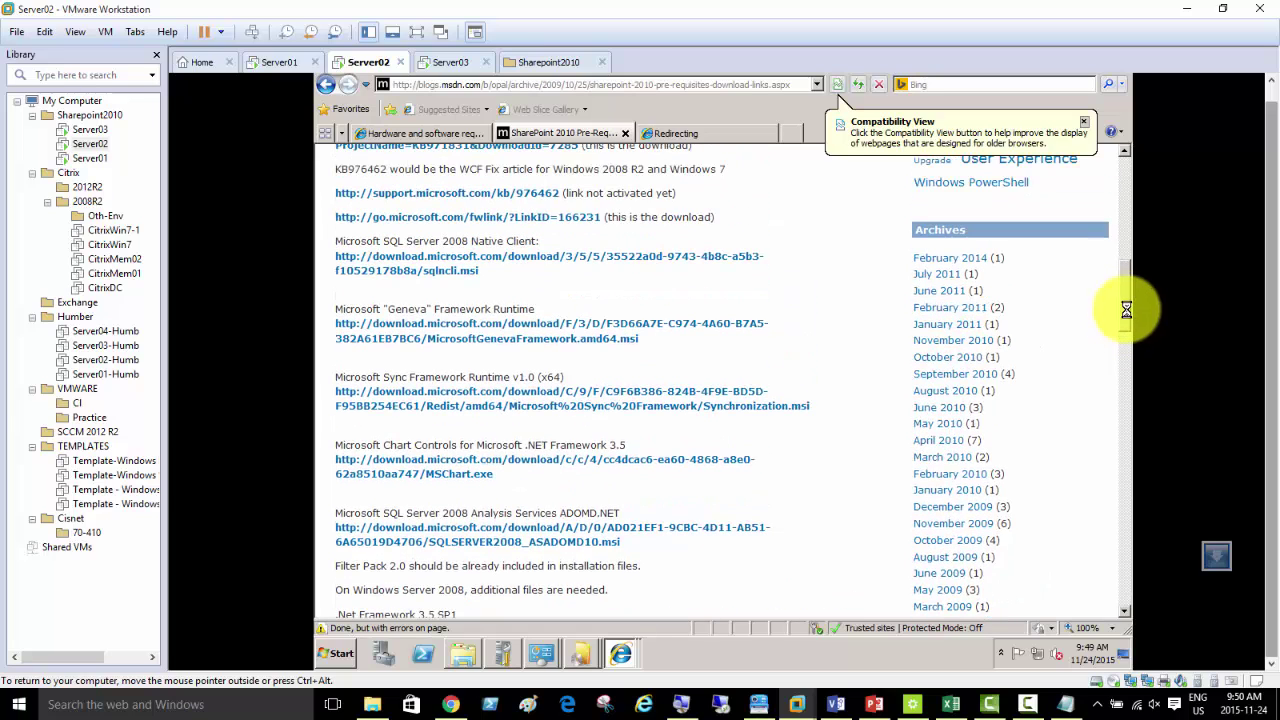
click(469, 262)
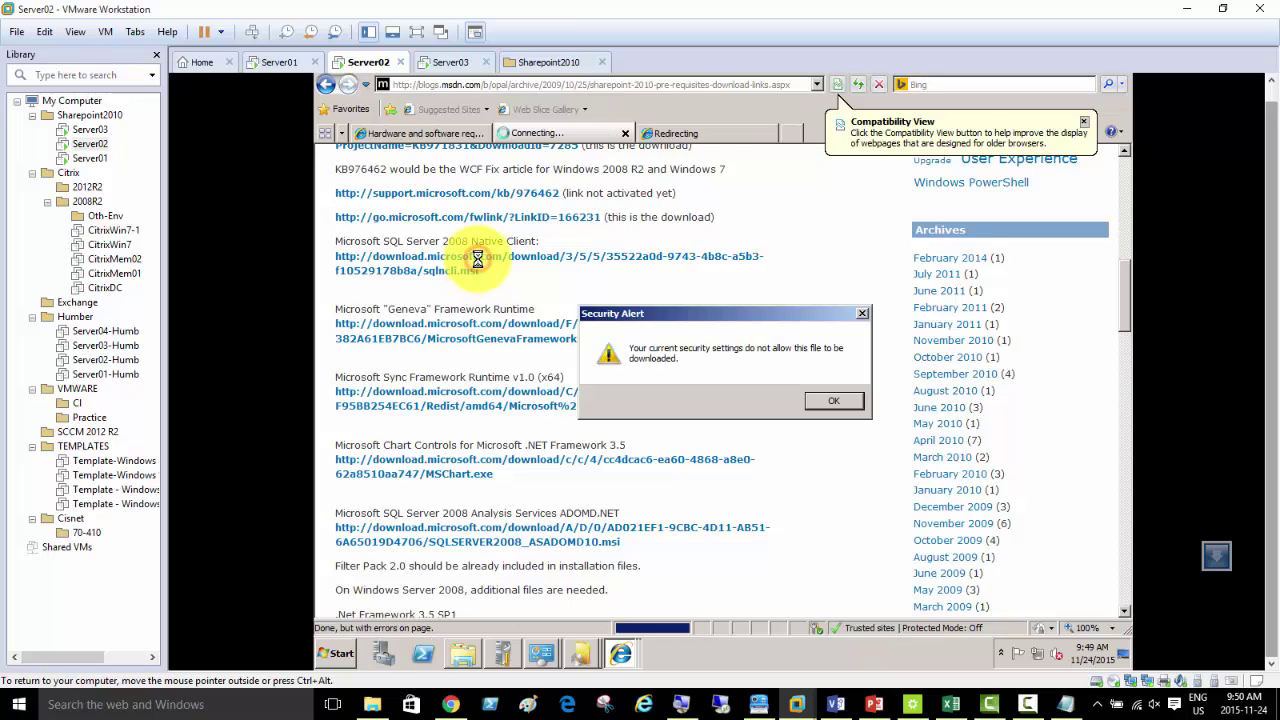
click(833, 400)
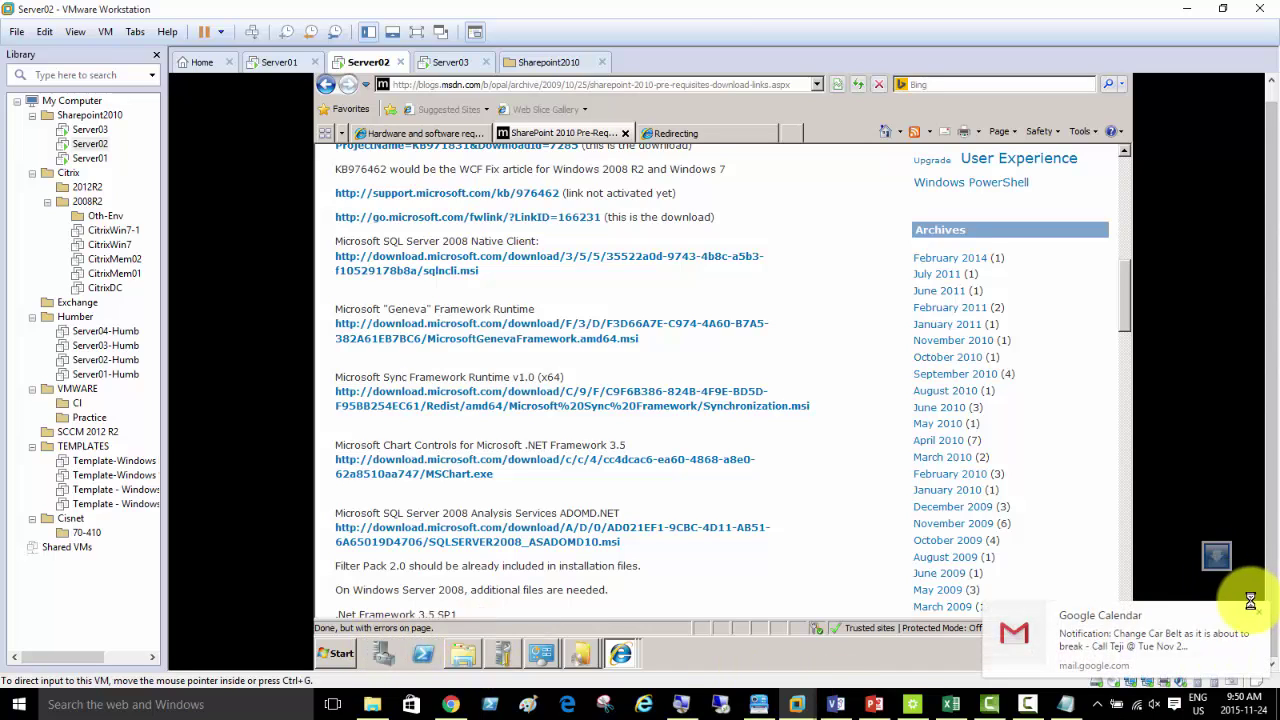
click(1258, 610)
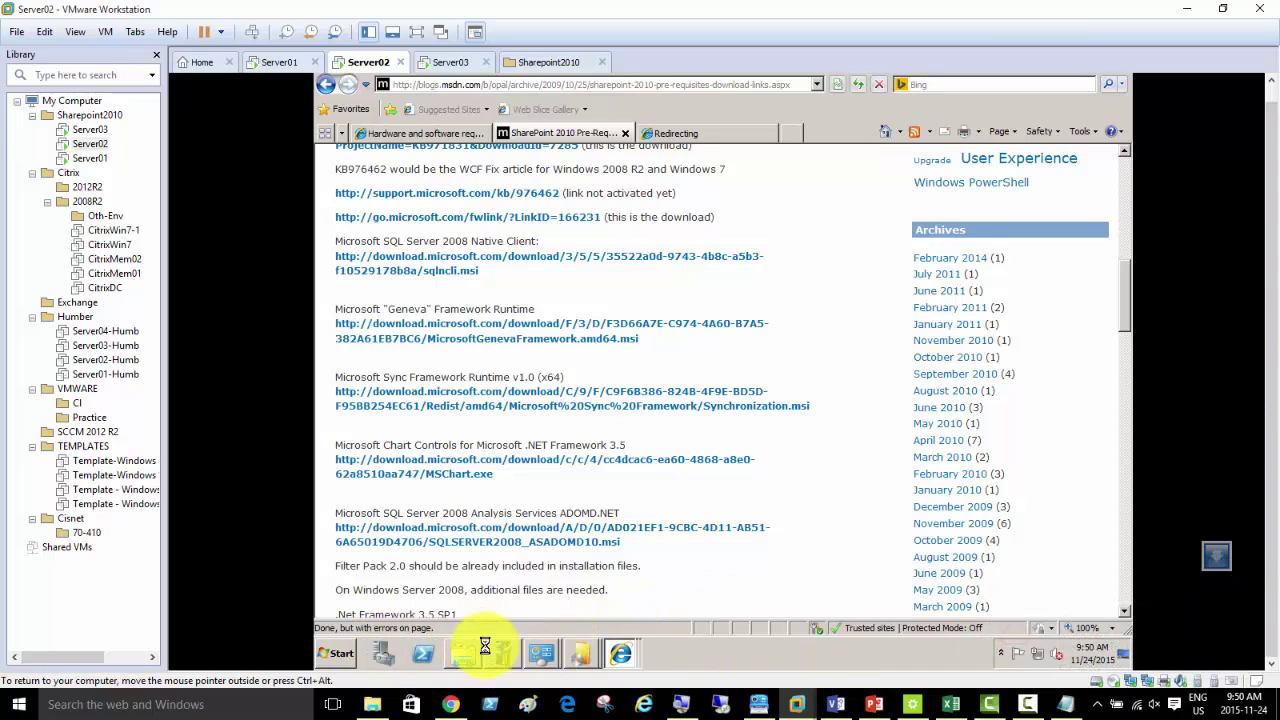
- In Server Manager, set IE ESC to Off for both Administrators and Users and apply it
click(338, 652)
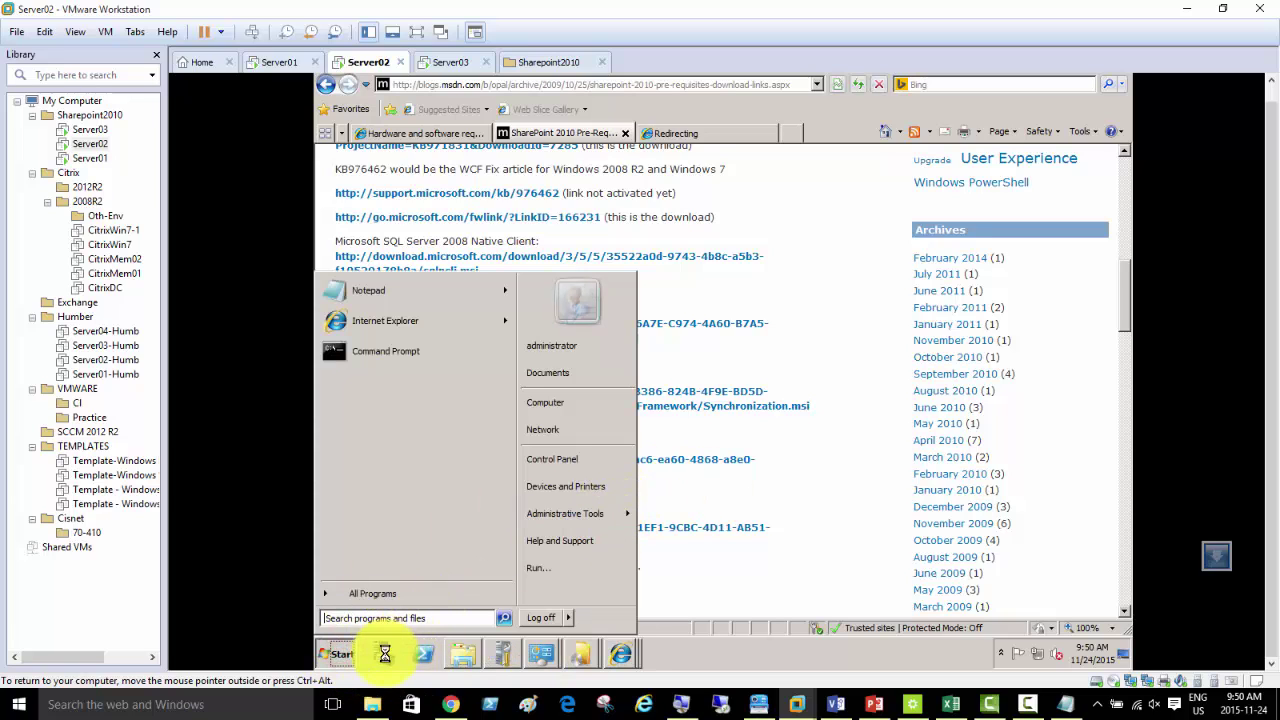
click(380, 654)
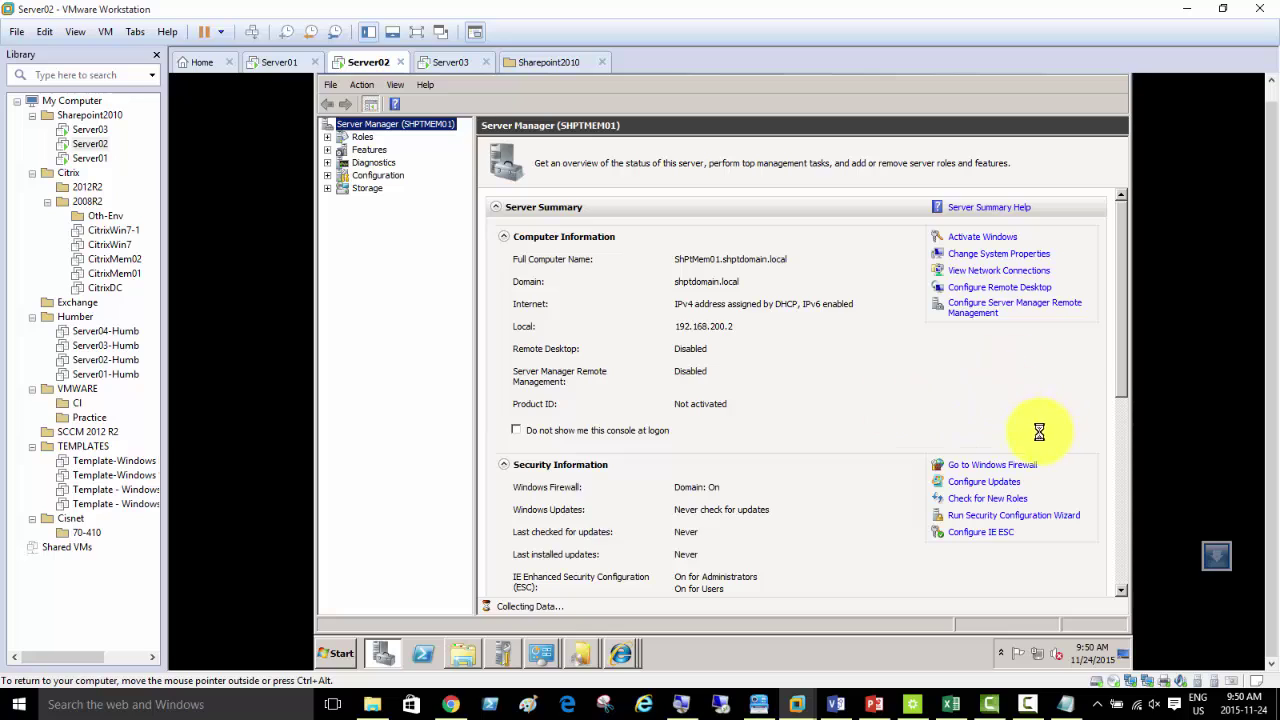
click(978, 531)
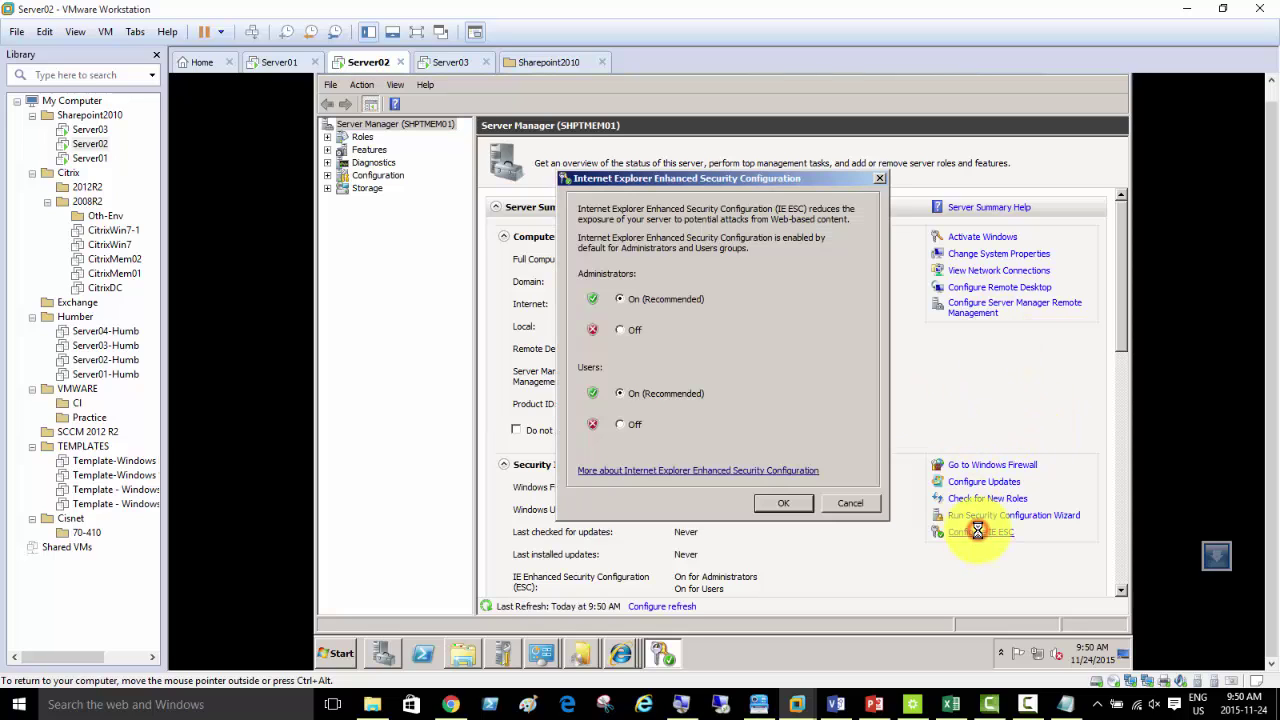
click(621, 332)
click(621, 425)
click(768, 502)
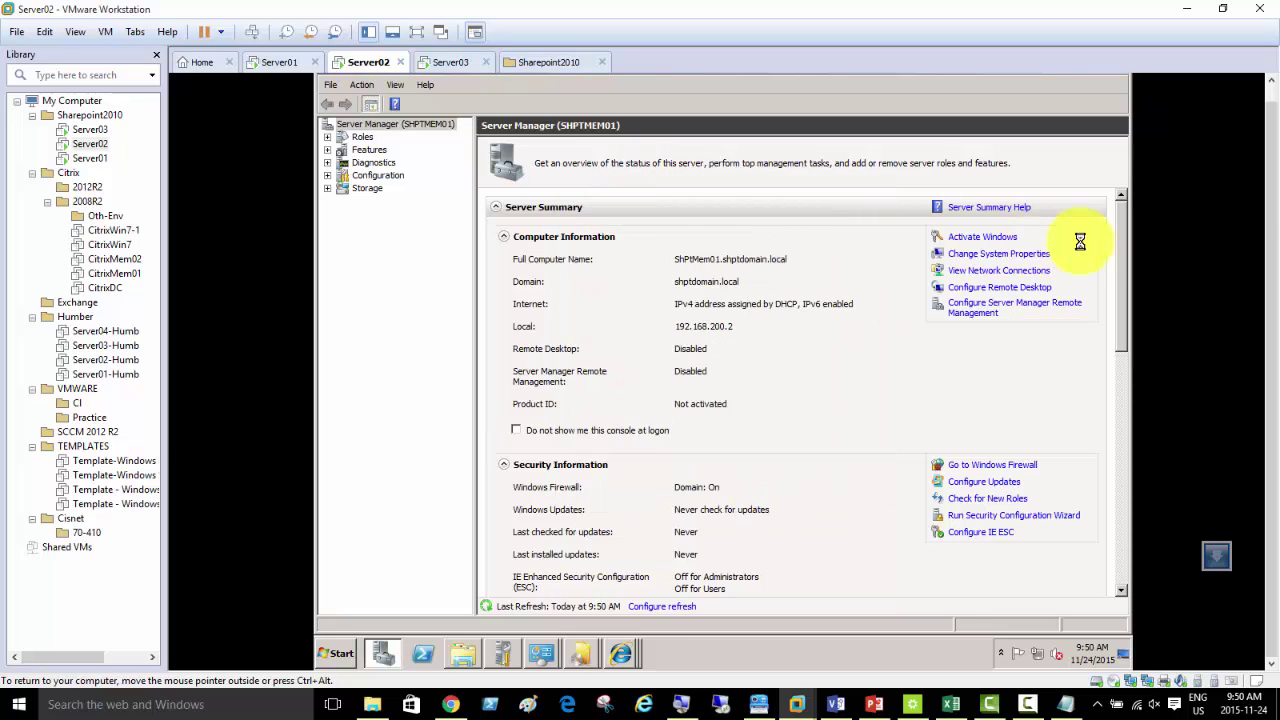
click(617, 652)
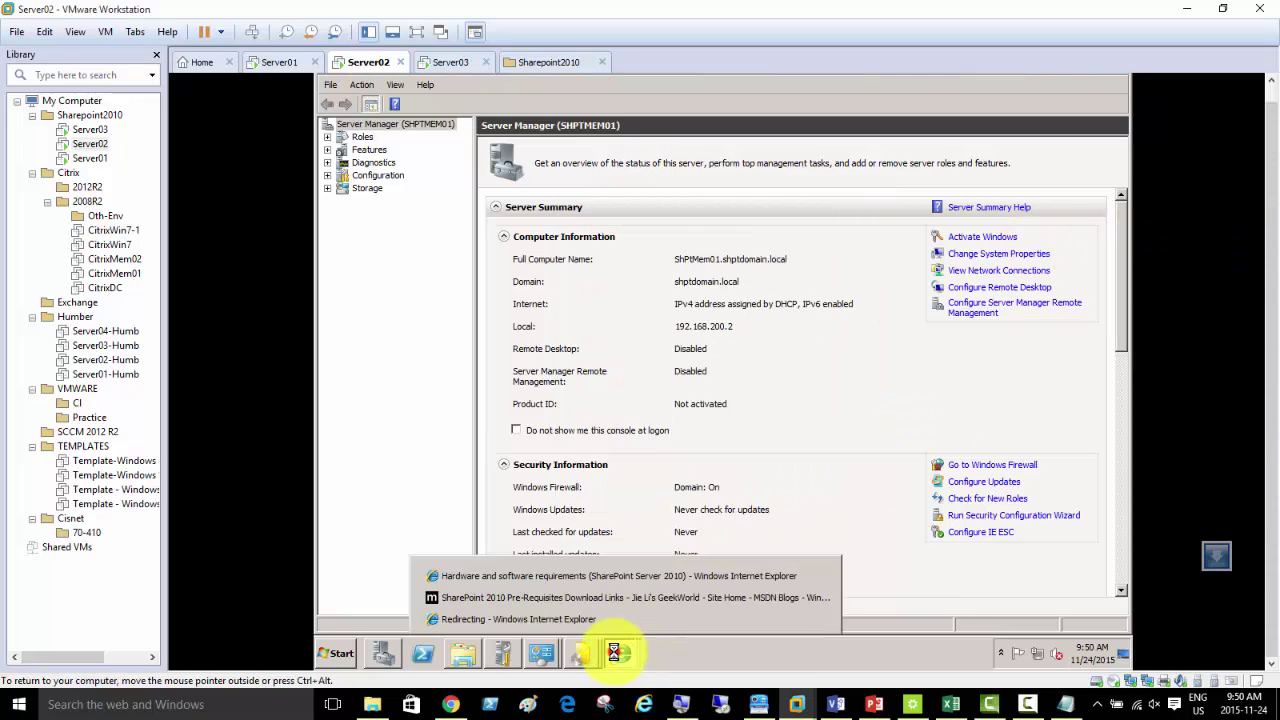
- Copy the prerequisites page's web address and close Internet Explorer with all its tabs
click(566, 598)
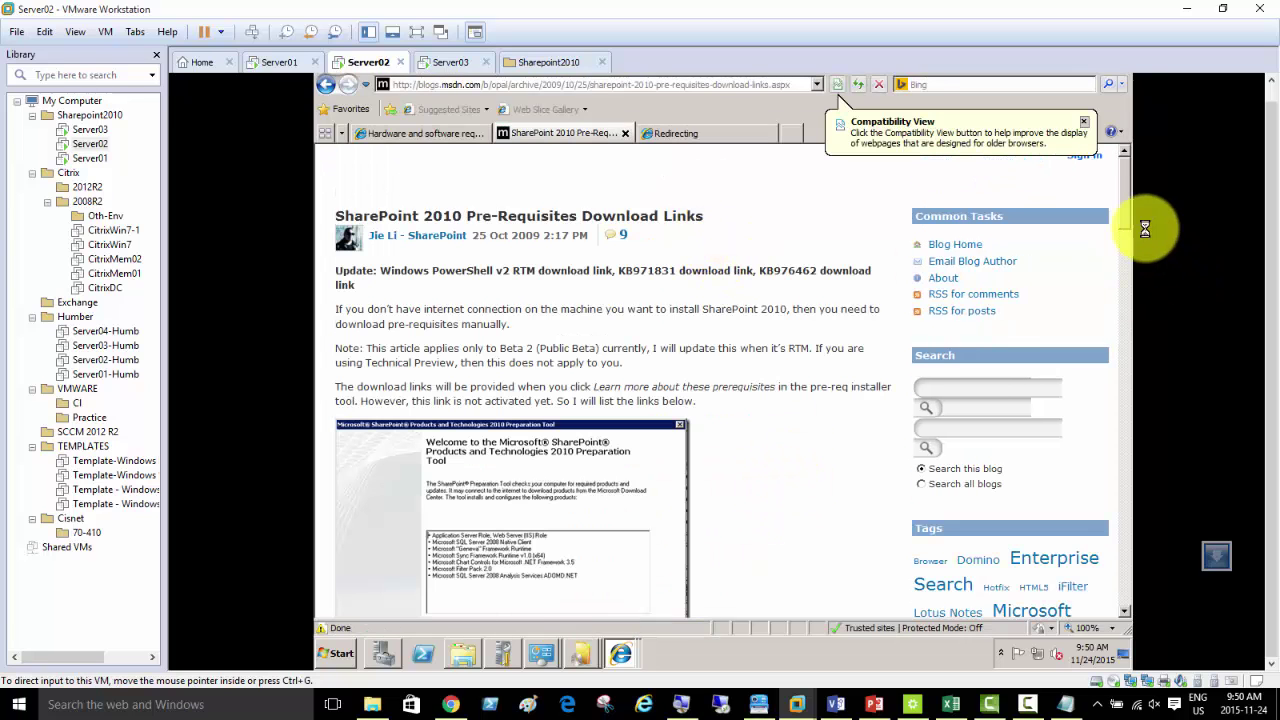
drag(1126, 208, 1131, 297)
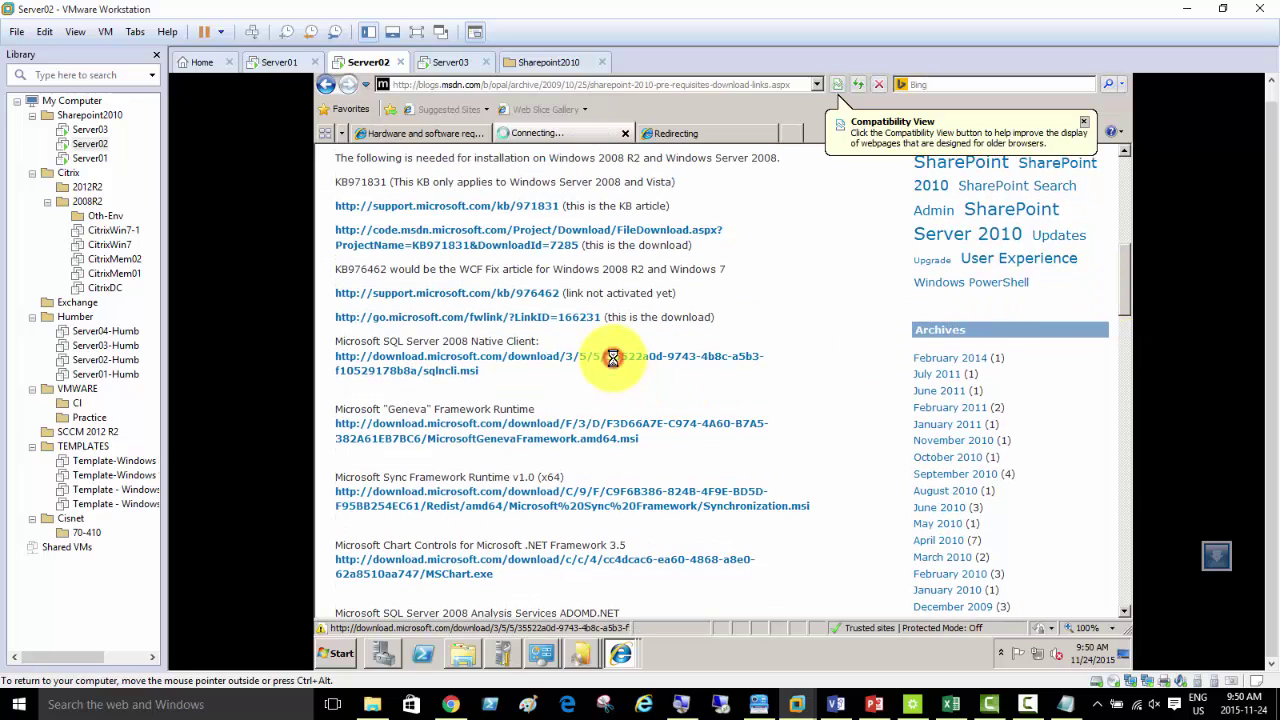
click(830, 396)
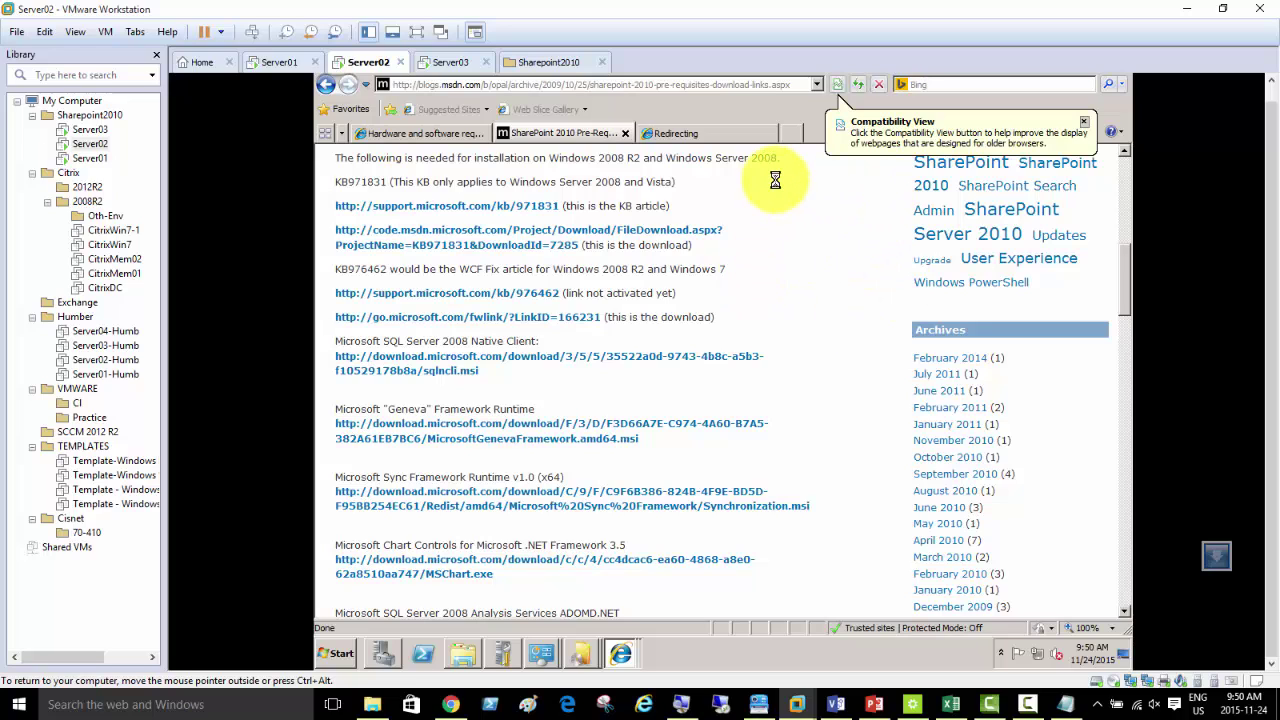
click(641, 83)
key(ctrl+c)
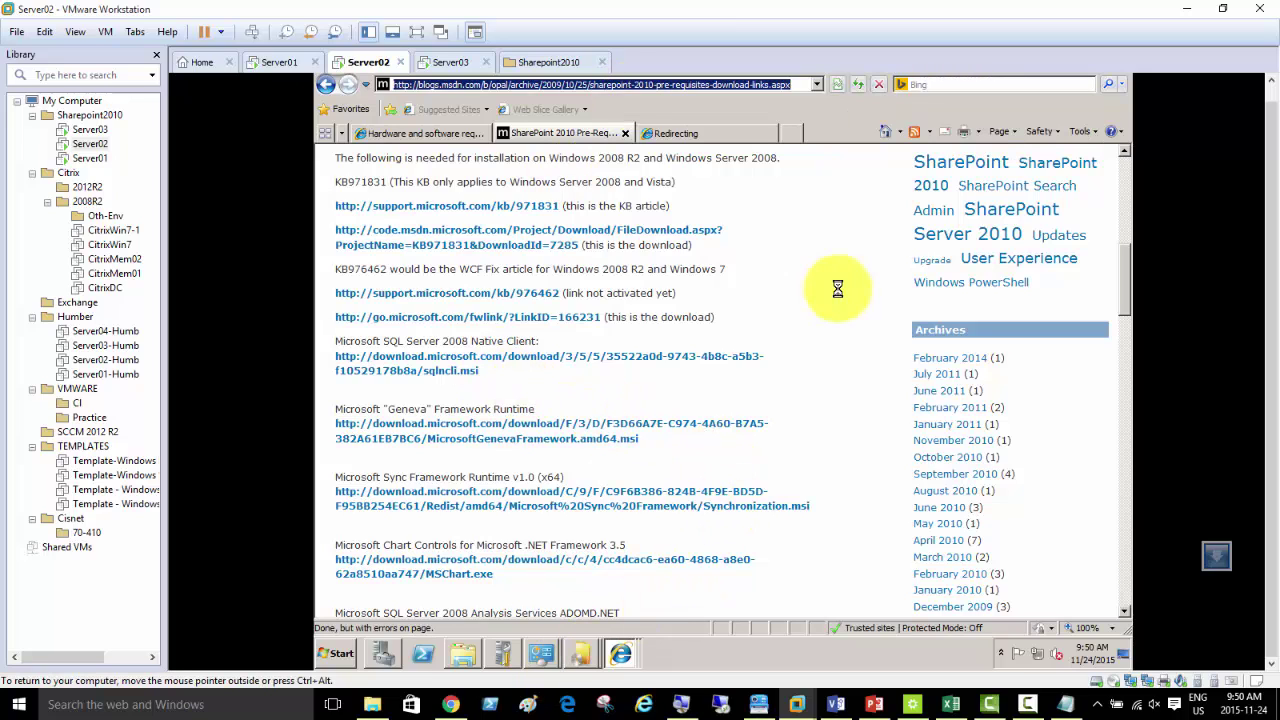
click(1270, 84)
click(1124, 79)
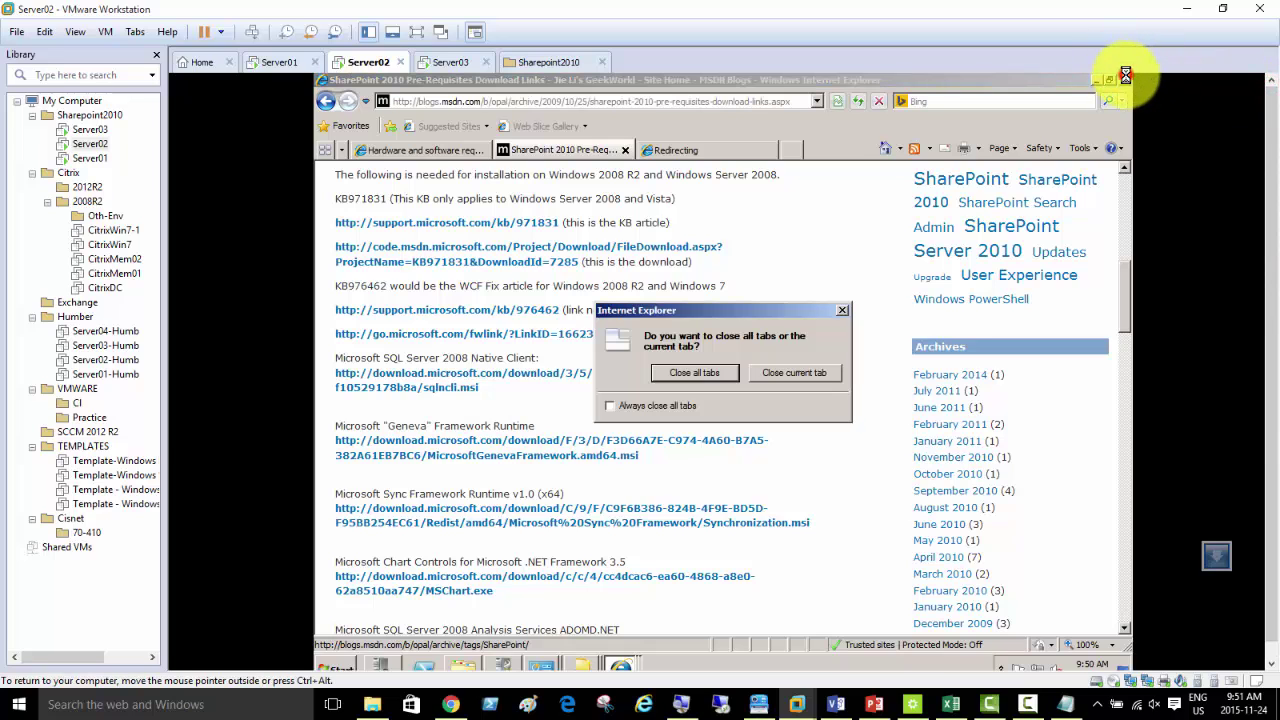
click(704, 374)
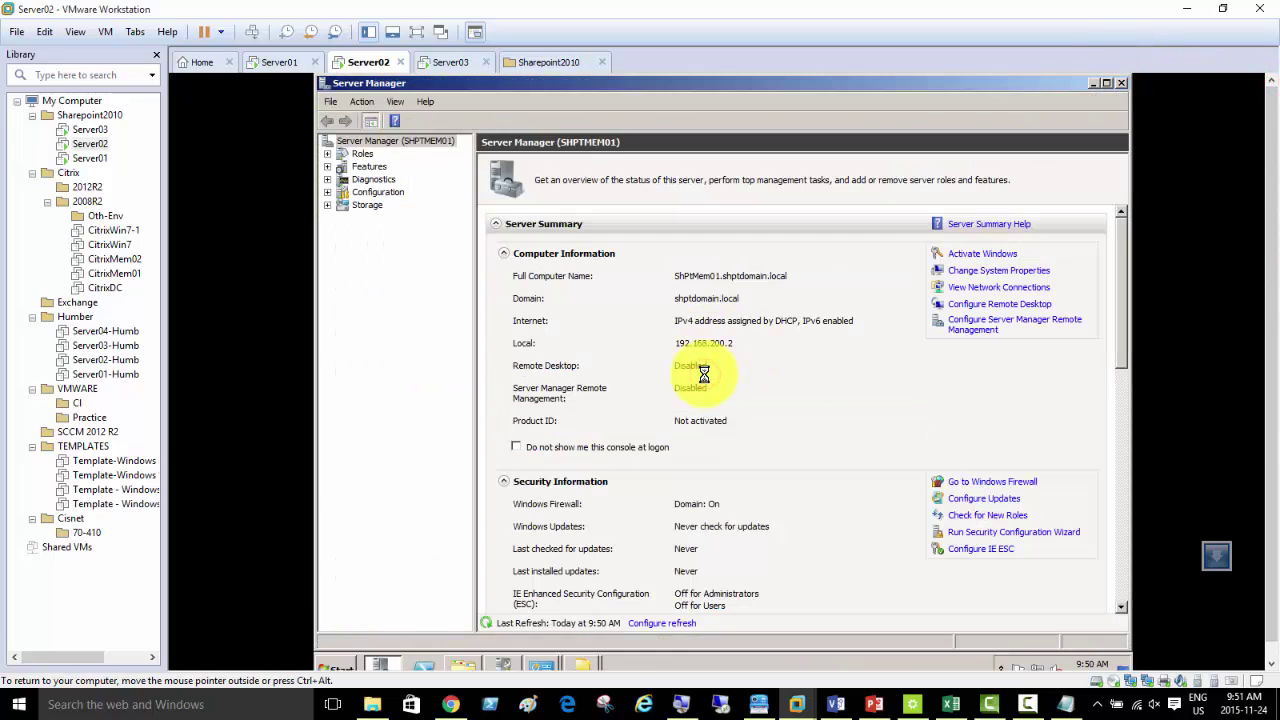
- Start a fresh Internet Explorer, paste and load the blog URL, and scroll to the Native Client link
click(335, 662)
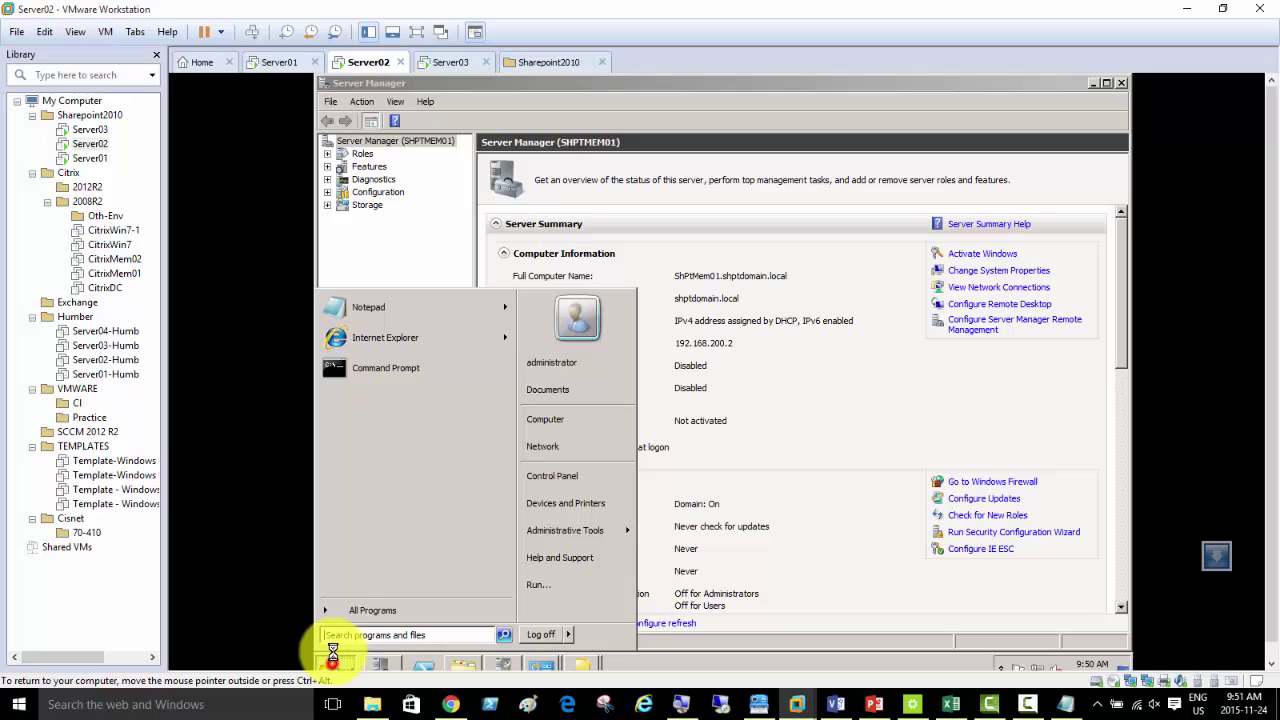
click(415, 337)
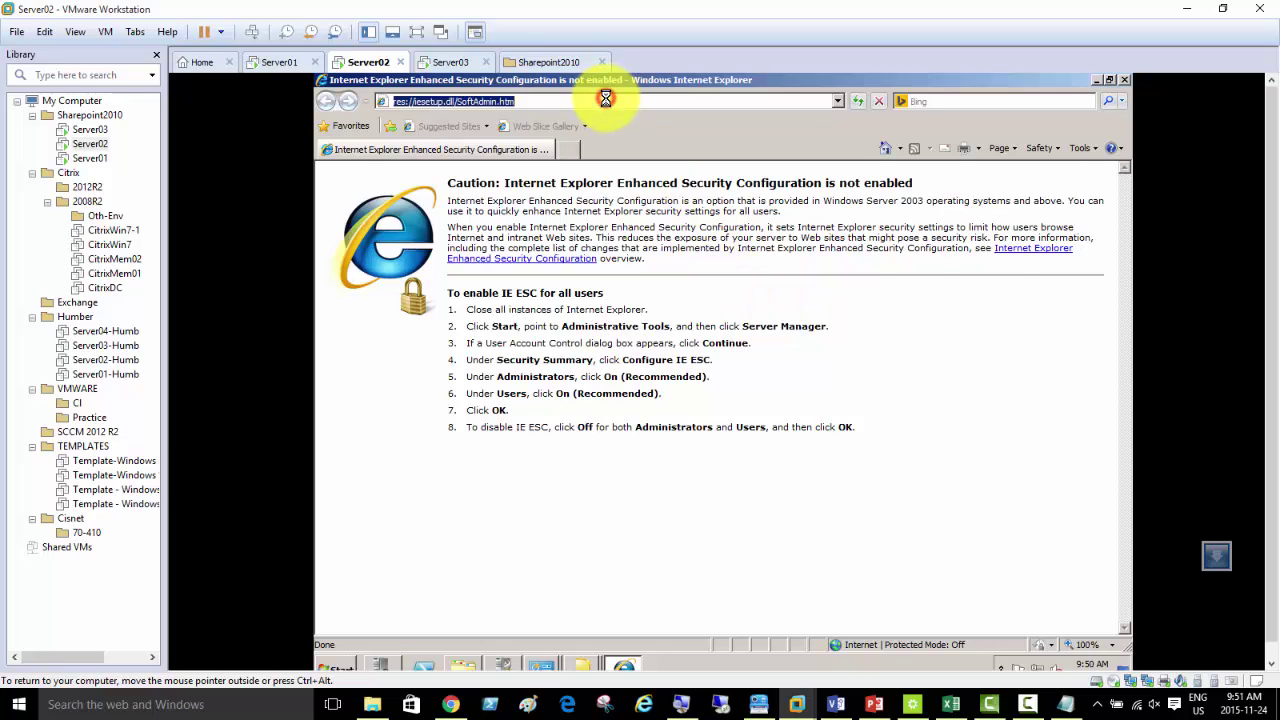
key(ctrl+v)
key(Return)
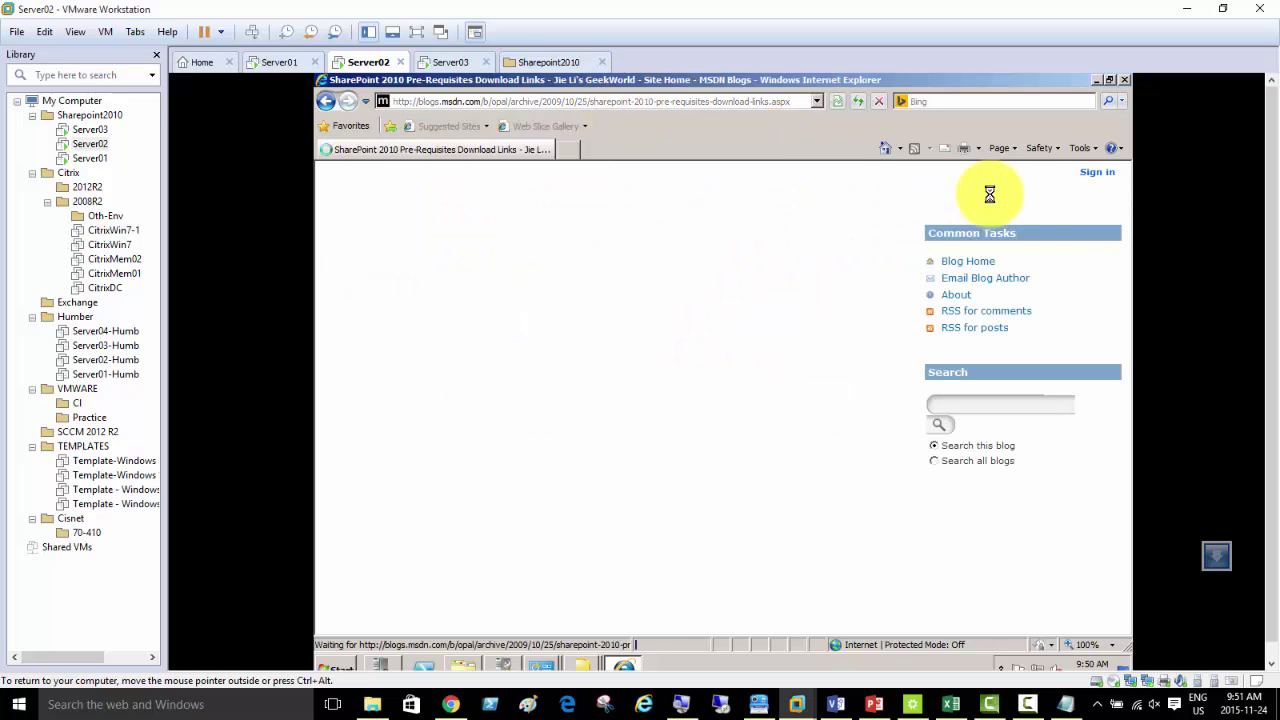
drag(1127, 235, 1132, 317)
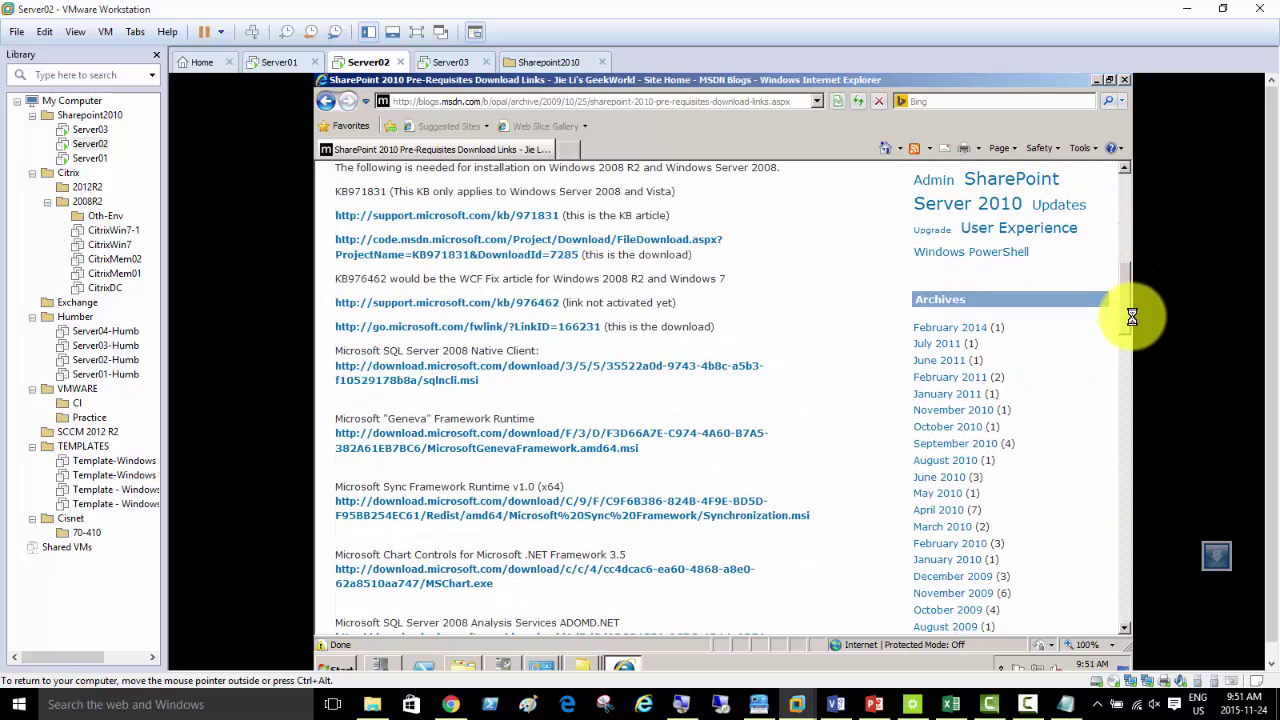
- Save sqlncli.msi to Downloads, run it, and complete the SQL Server 2008 Native Client setup wizard
click(646, 366)
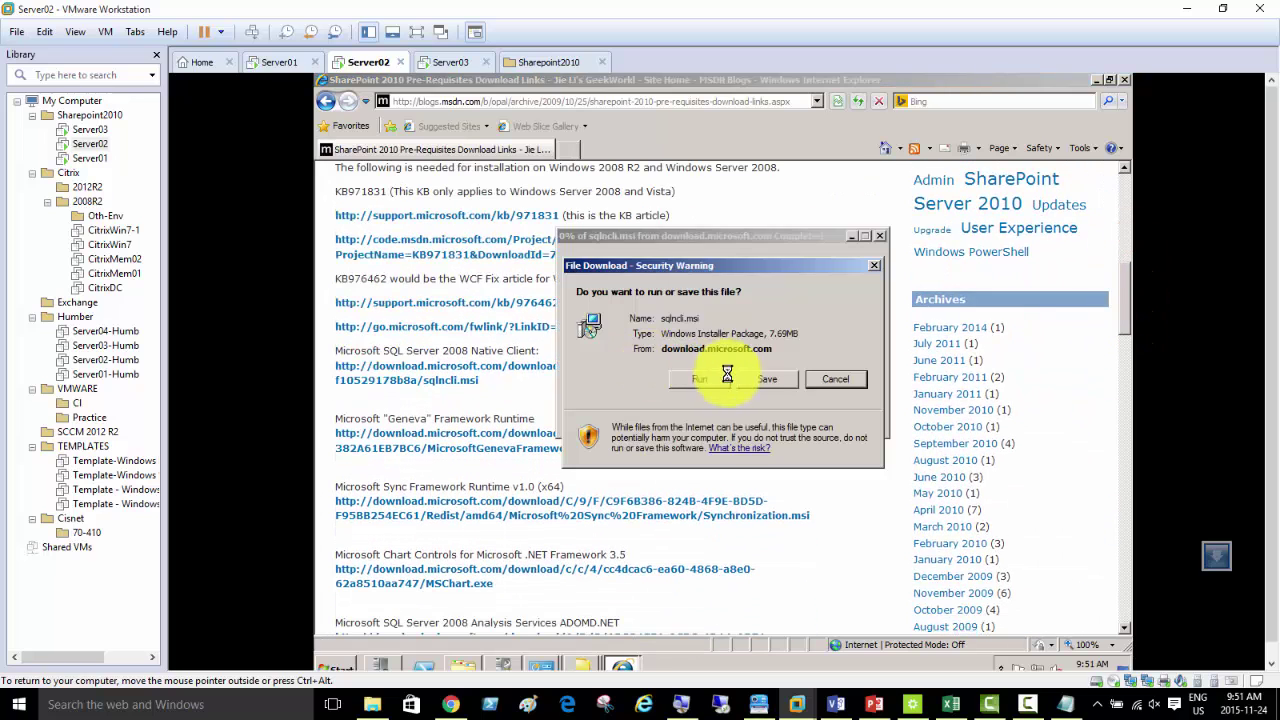
click(759, 379)
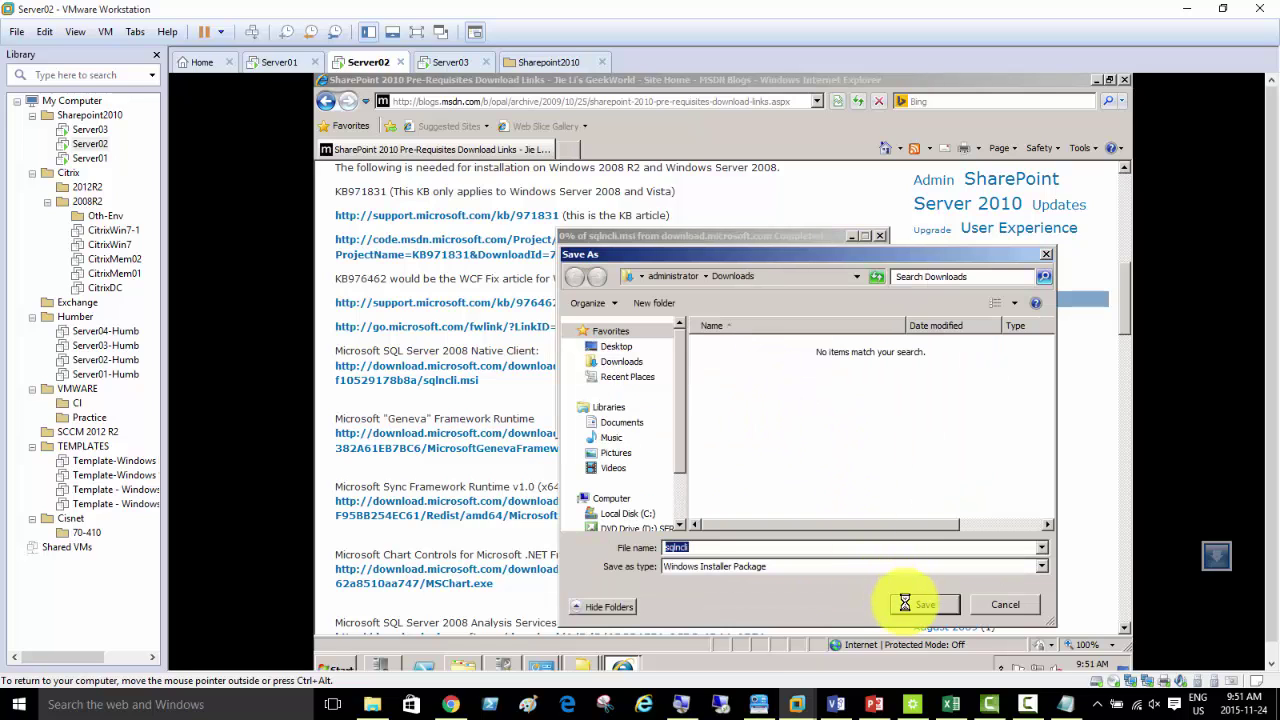
click(905, 602)
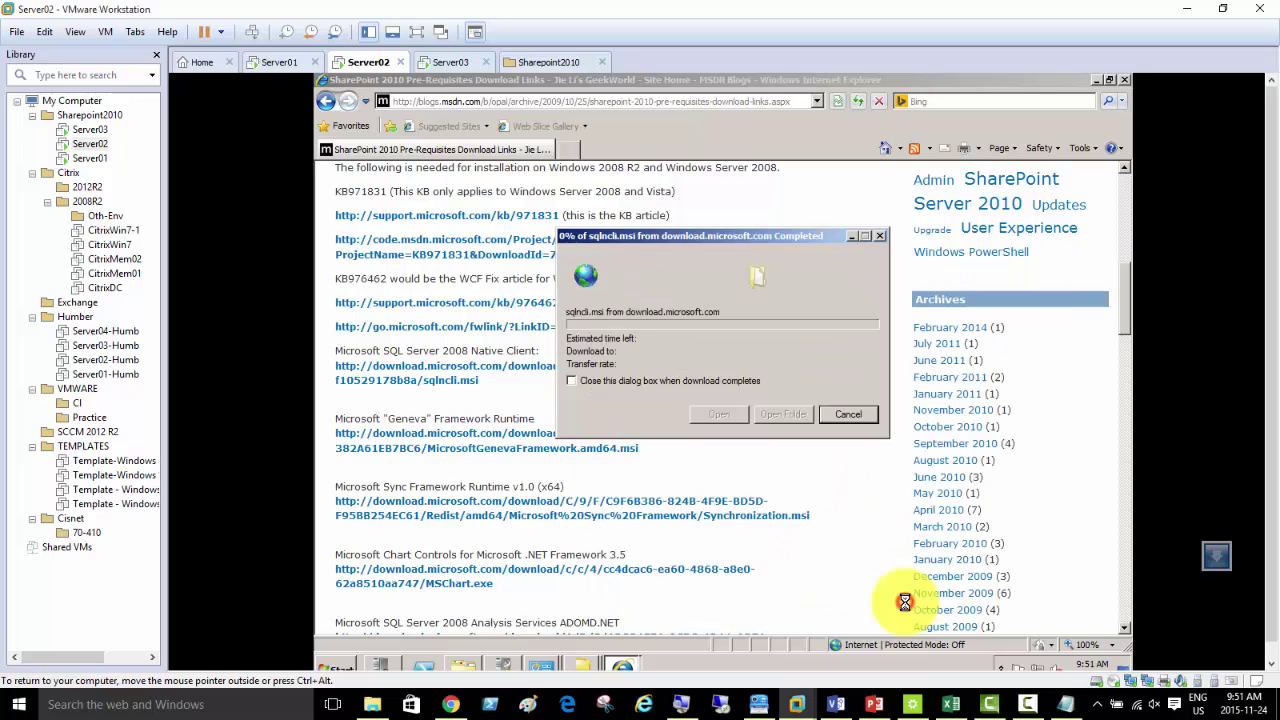
click(718, 414)
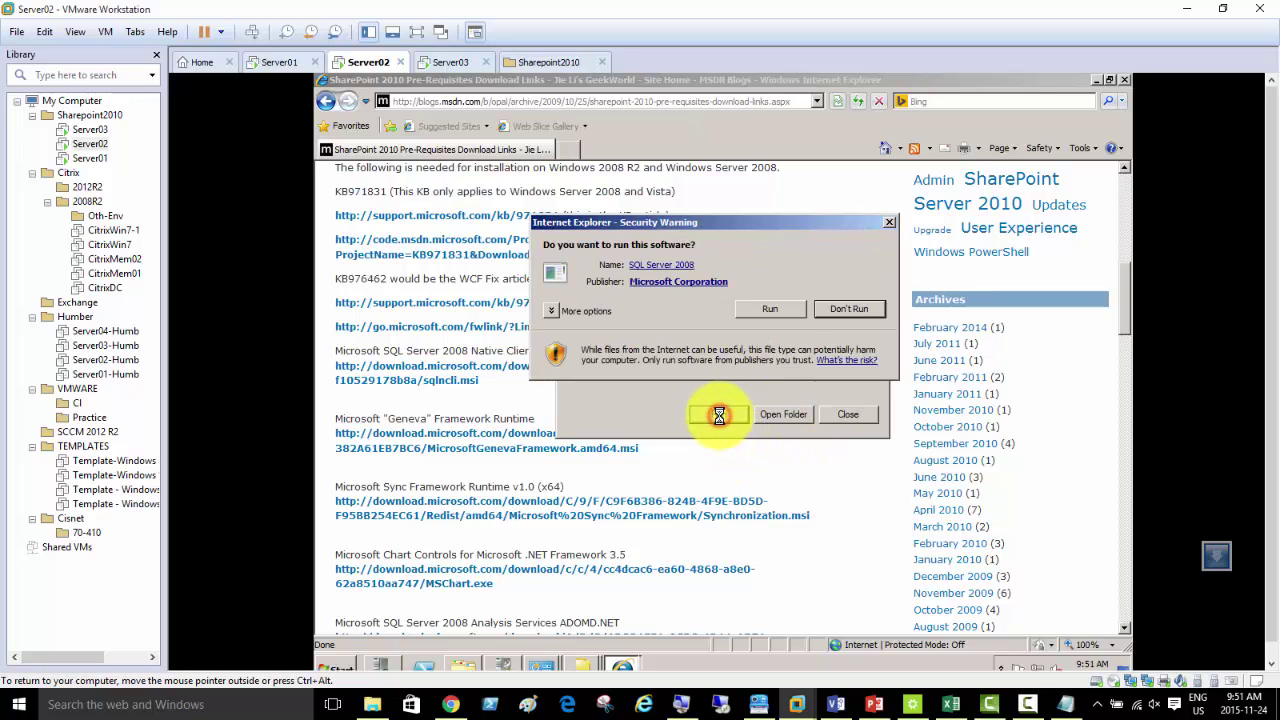
click(767, 309)
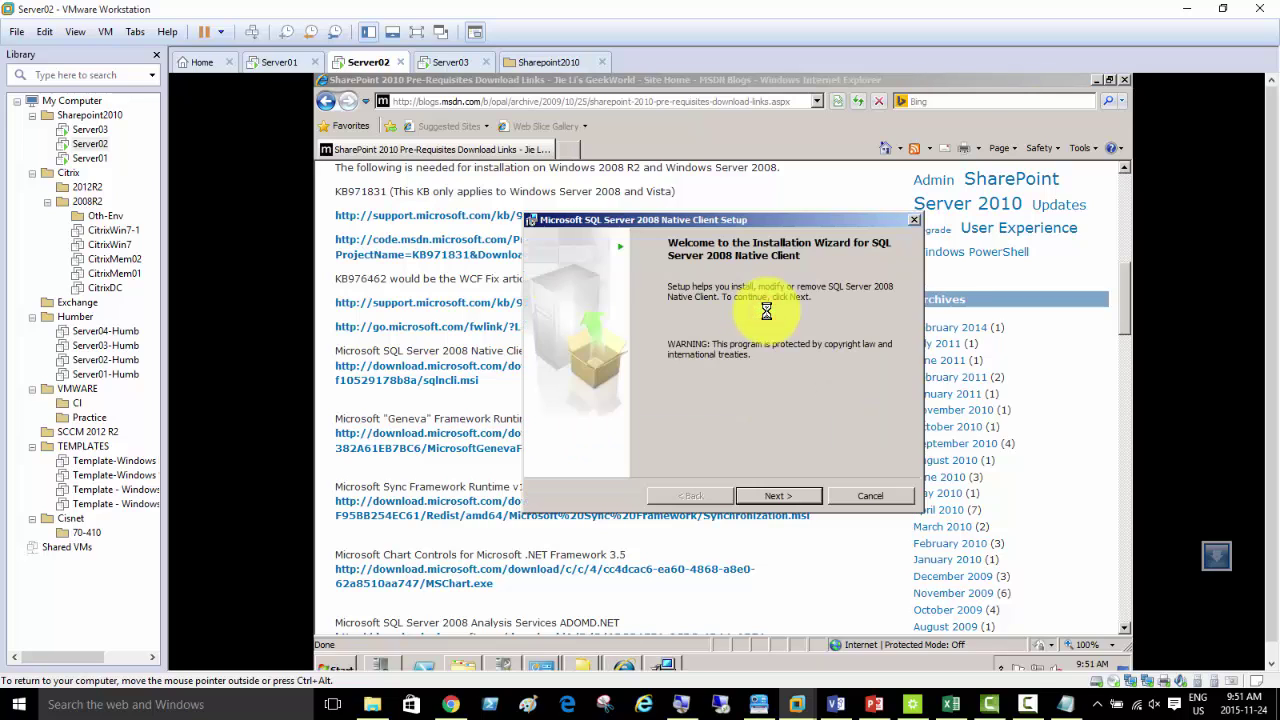
click(762, 492)
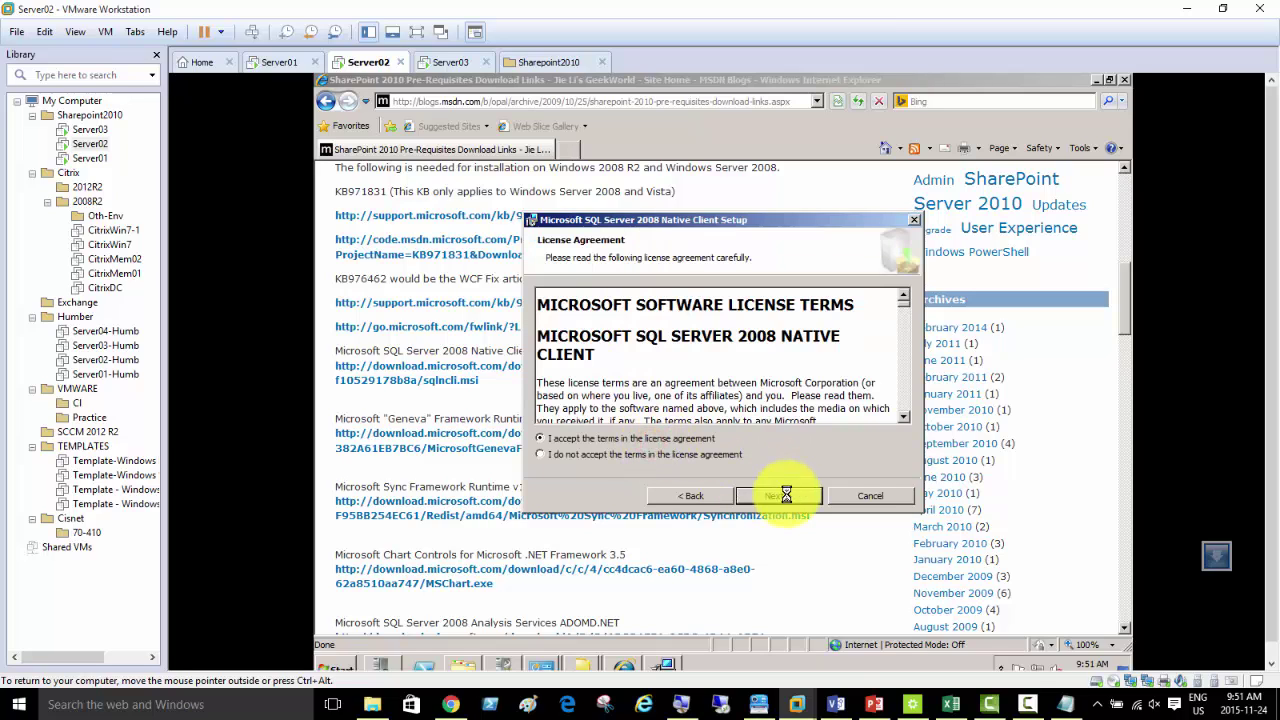
click(782, 495)
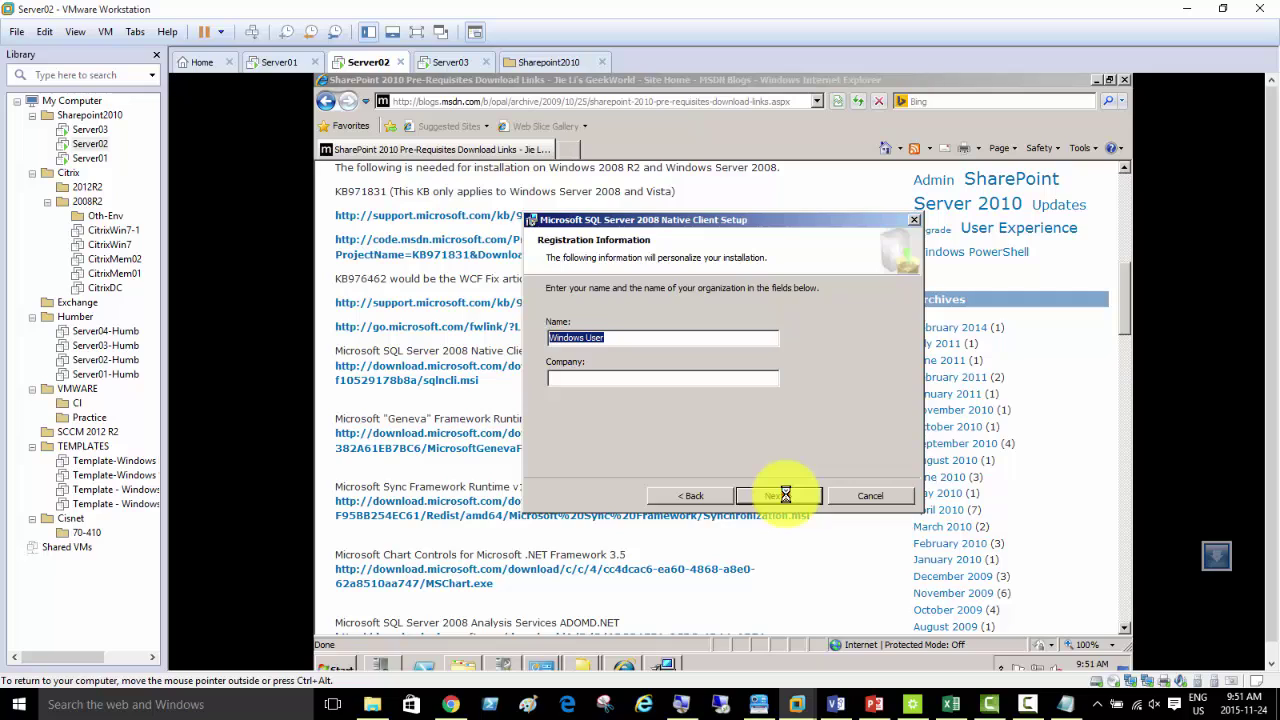
click(788, 494)
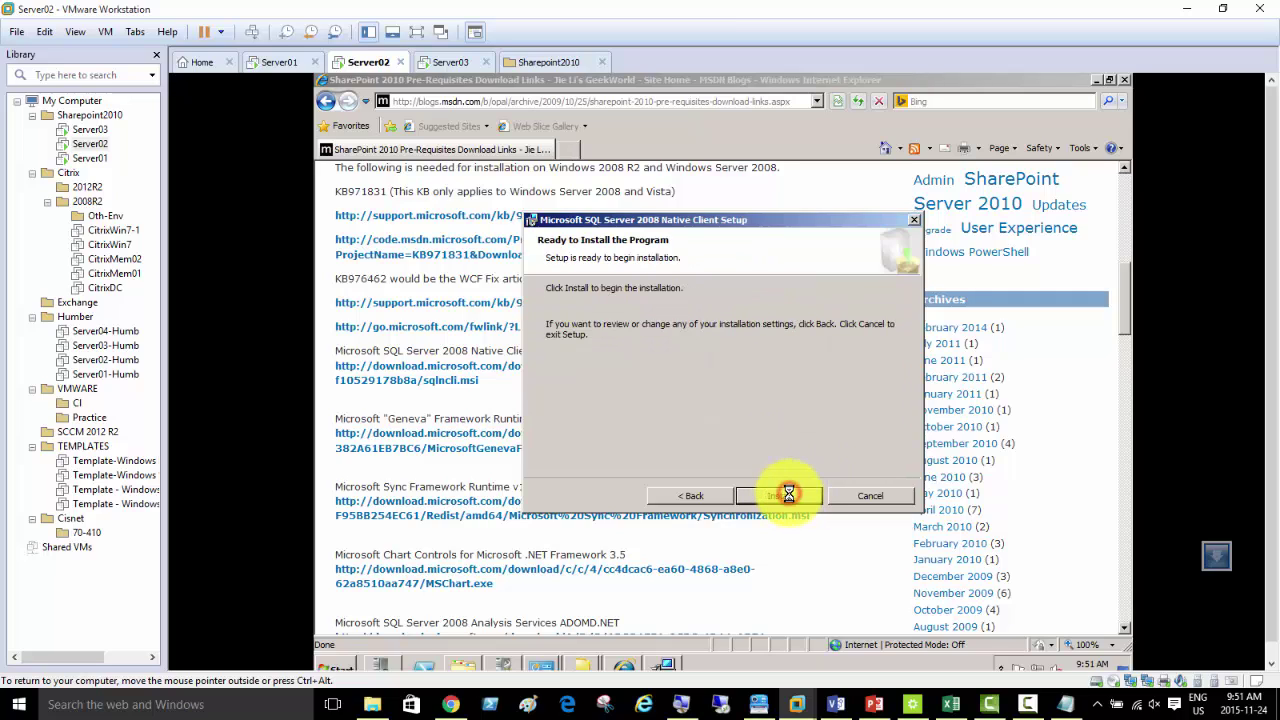
click(788, 494)
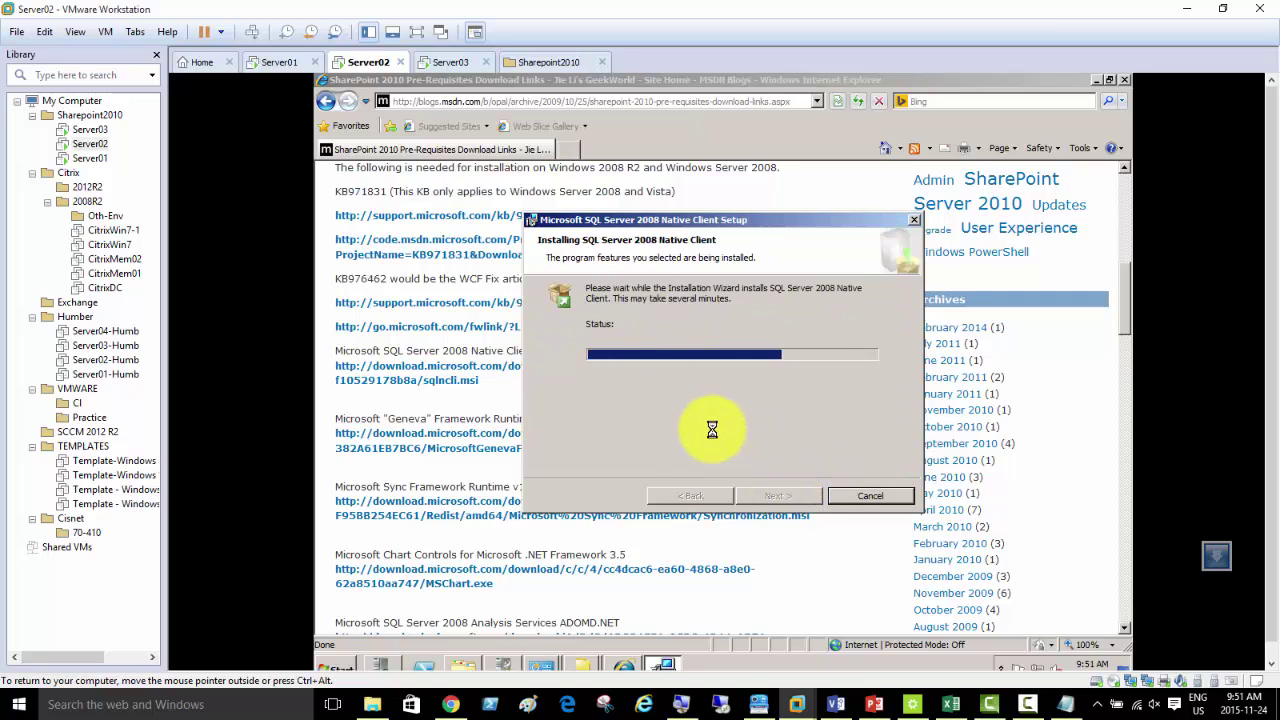
click(774, 495)
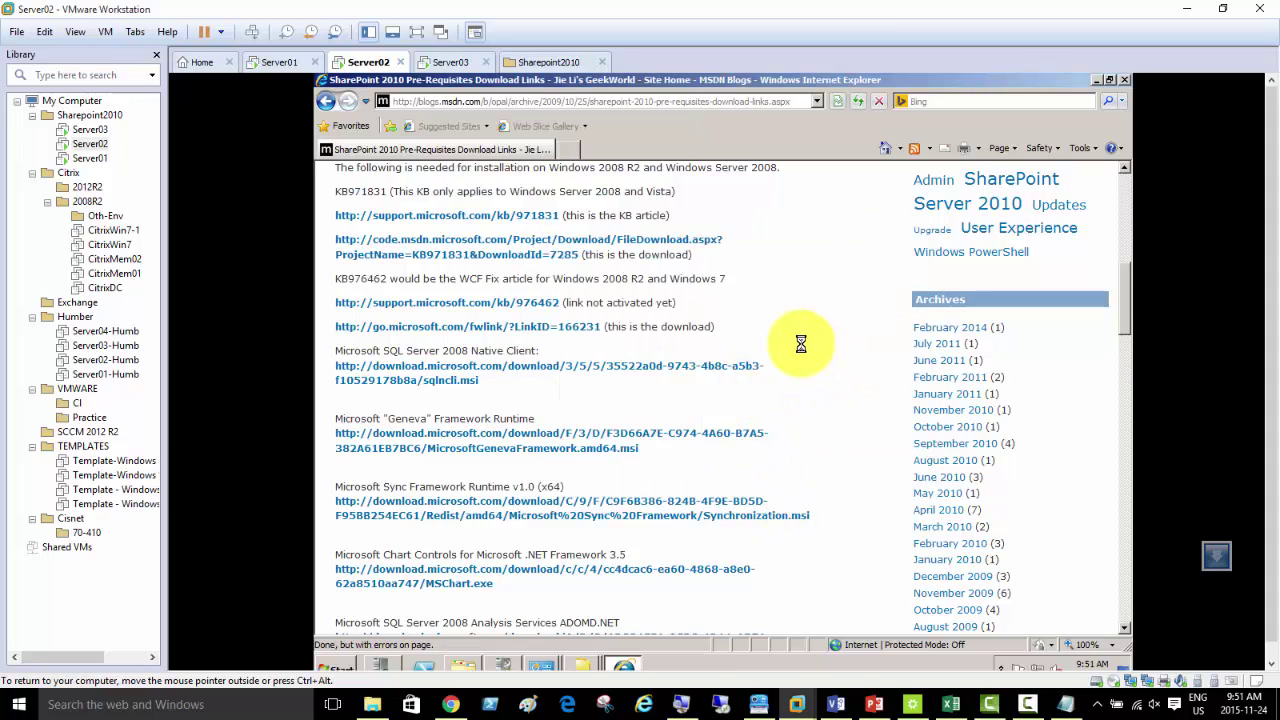
- Close the SharePoint Setup Errors dialog and bring up the DVD Drive (D:) SERVER14 files
click(582, 660)
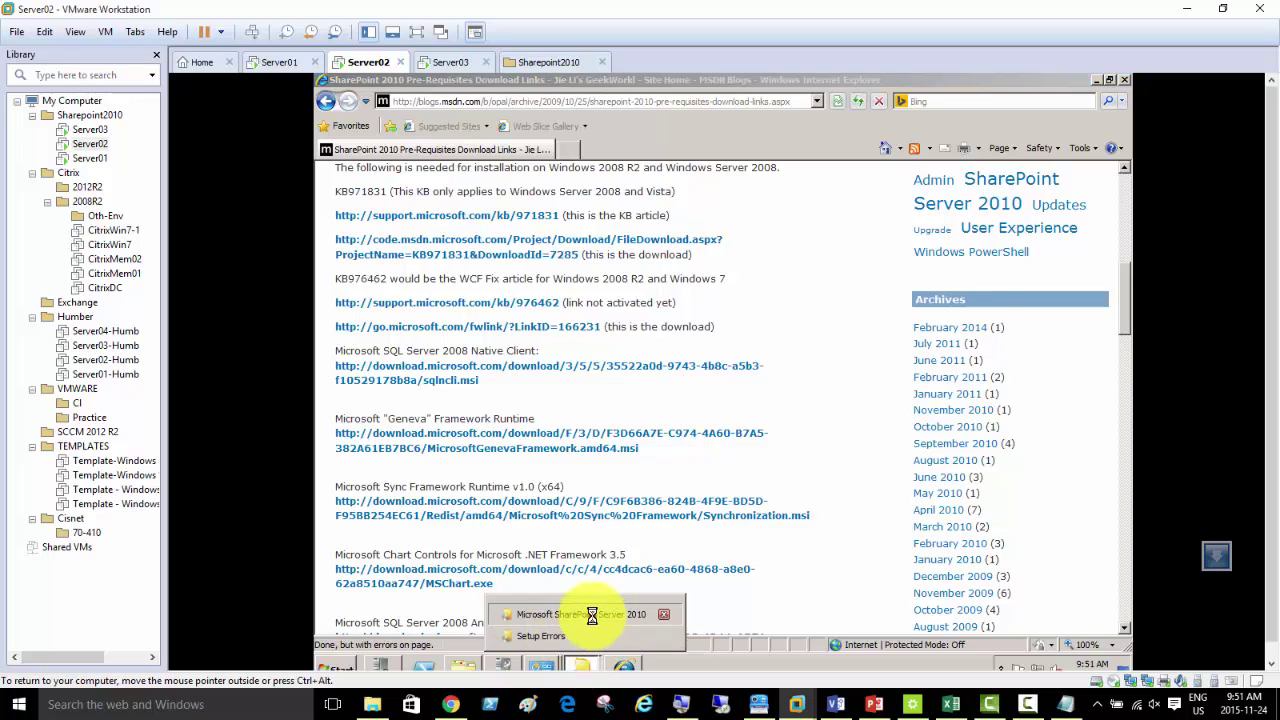
click(590, 613)
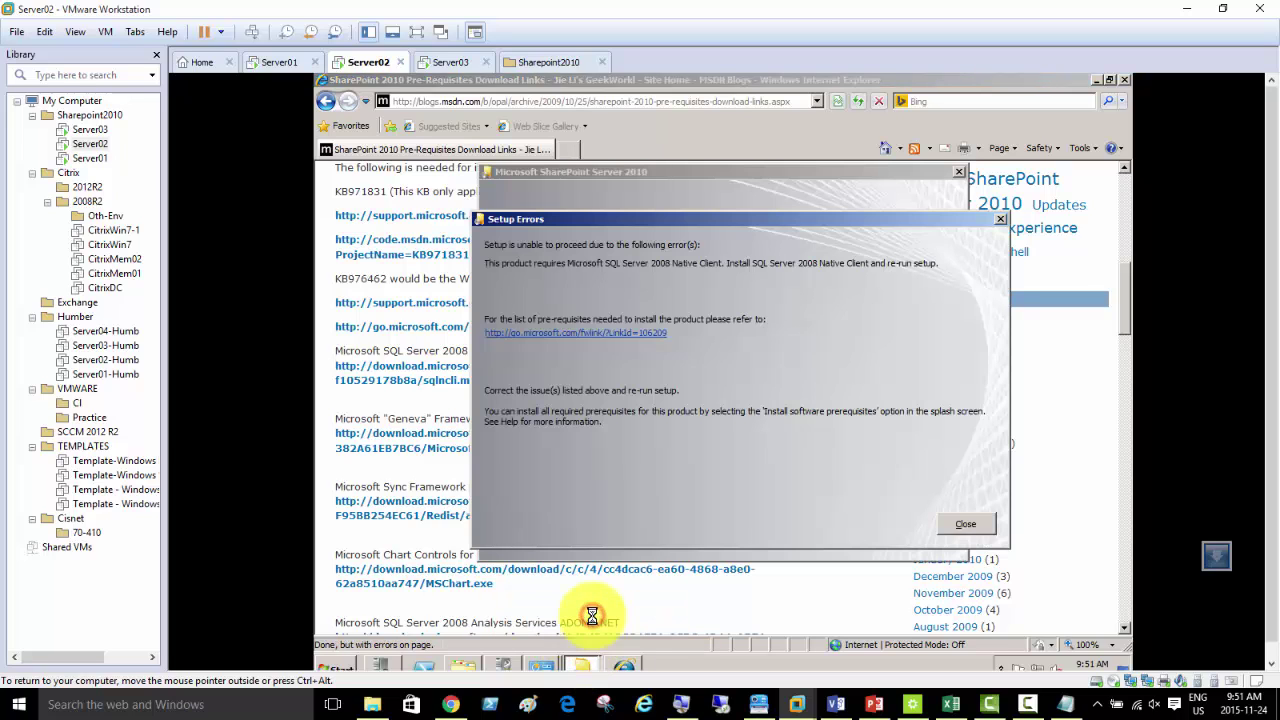
click(943, 523)
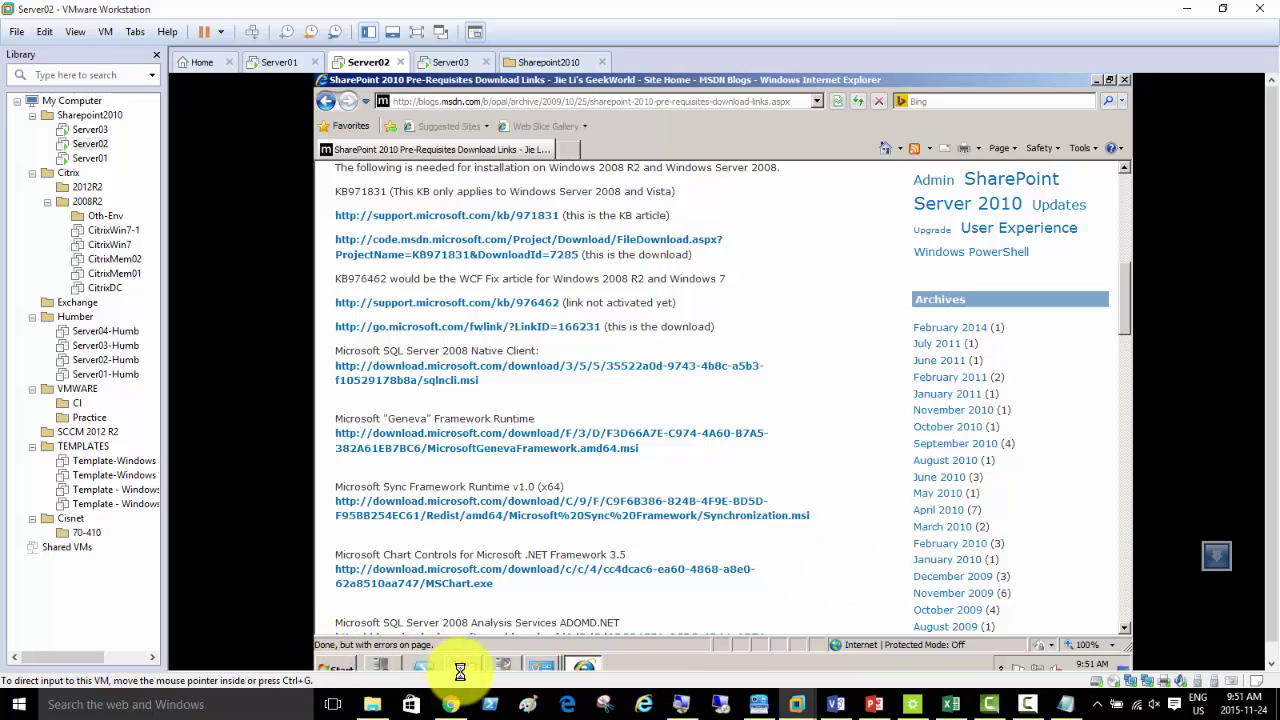
click(478, 628)
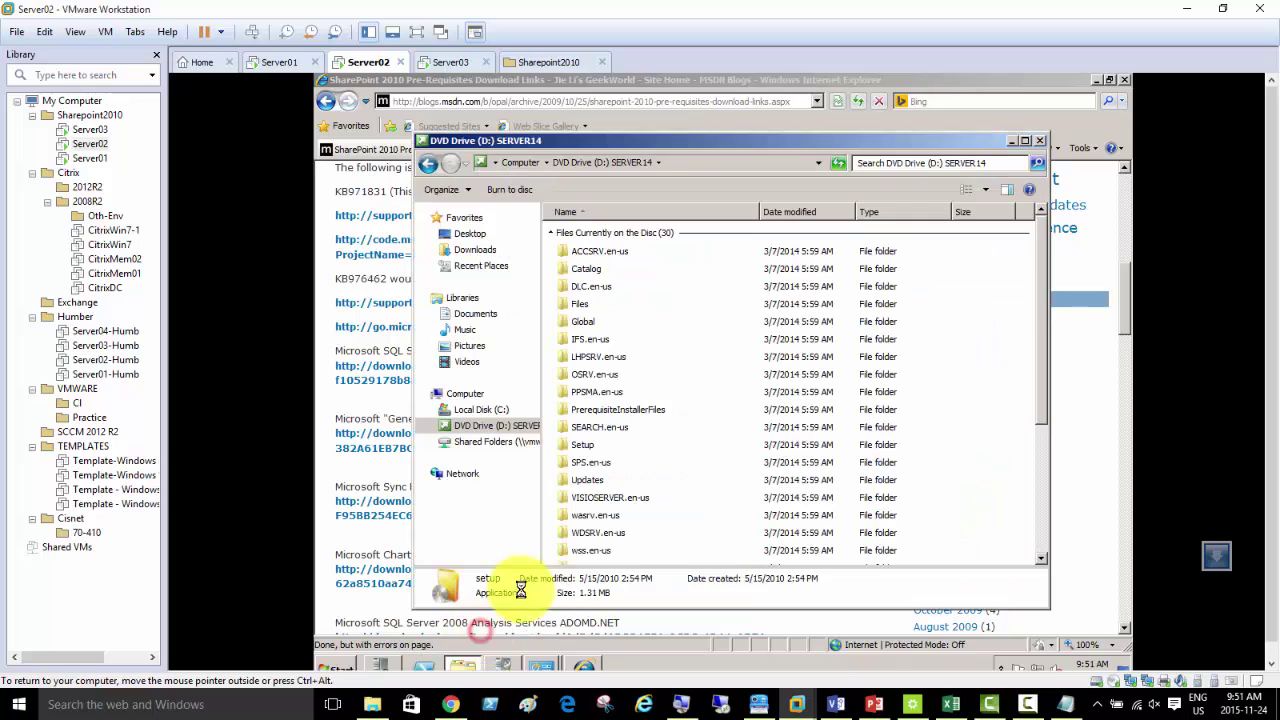
click(1042, 541)
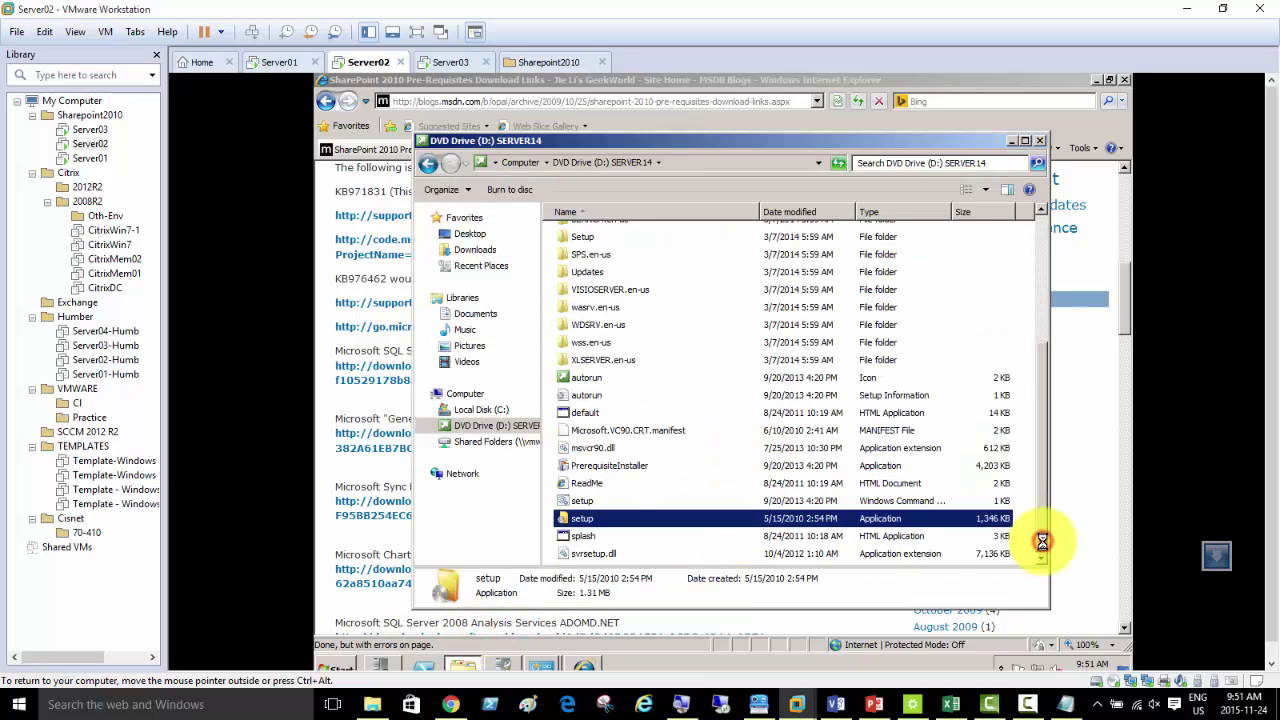
- Launch setup from the SERVER14 disc and advance to the Enter your Product Key page
double_click(580, 518)
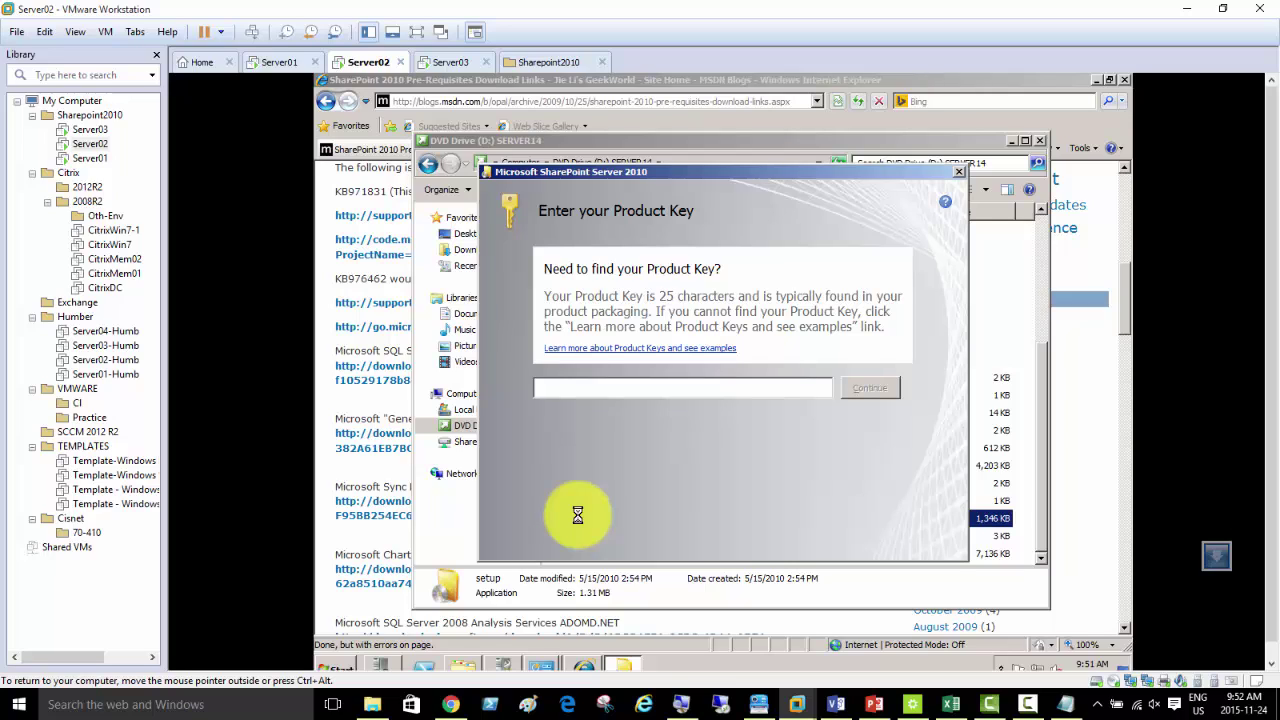
click(737, 390)
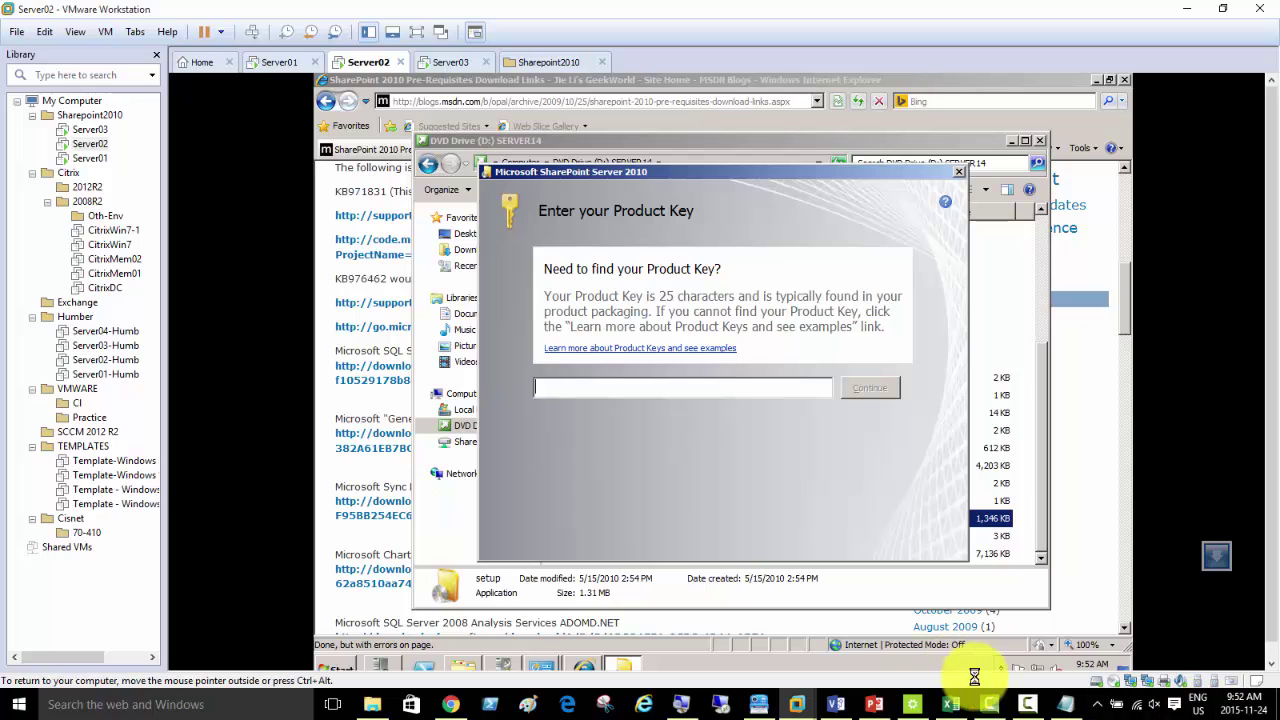
click(1028, 704)
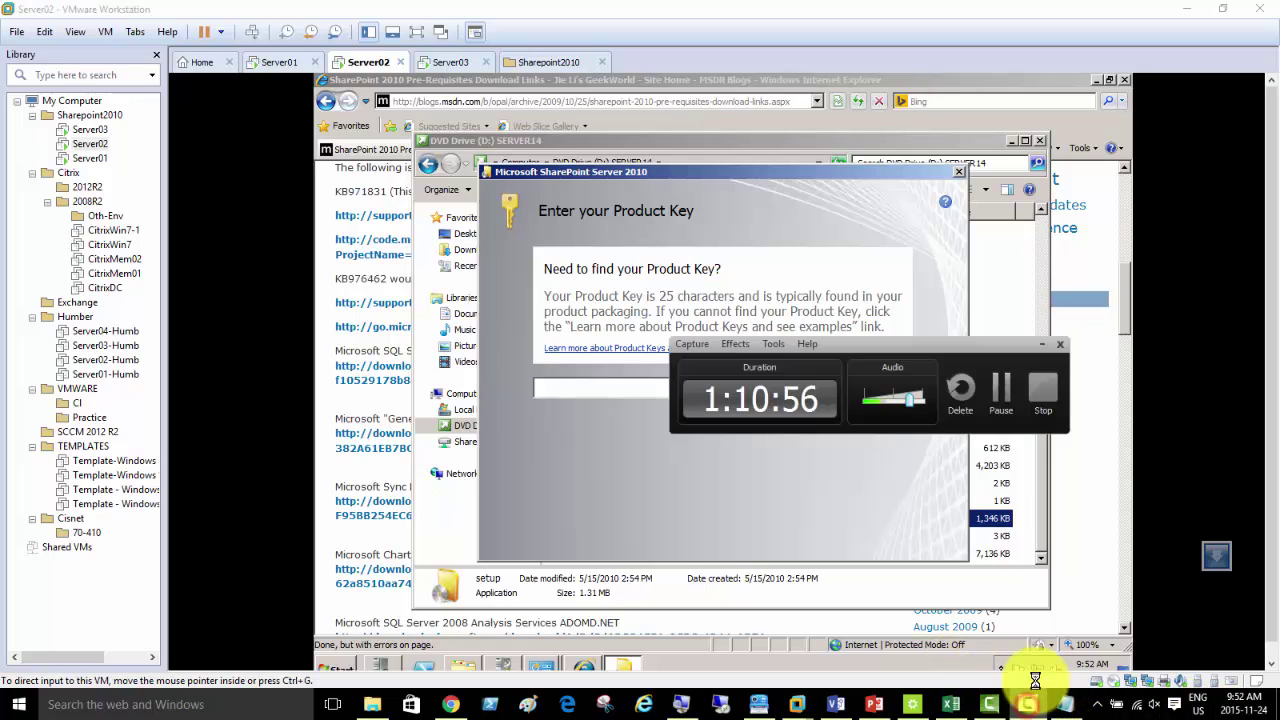
- Complete the SharePoint install and close it with the Configuration Wizard option left checked
click(1003, 388)
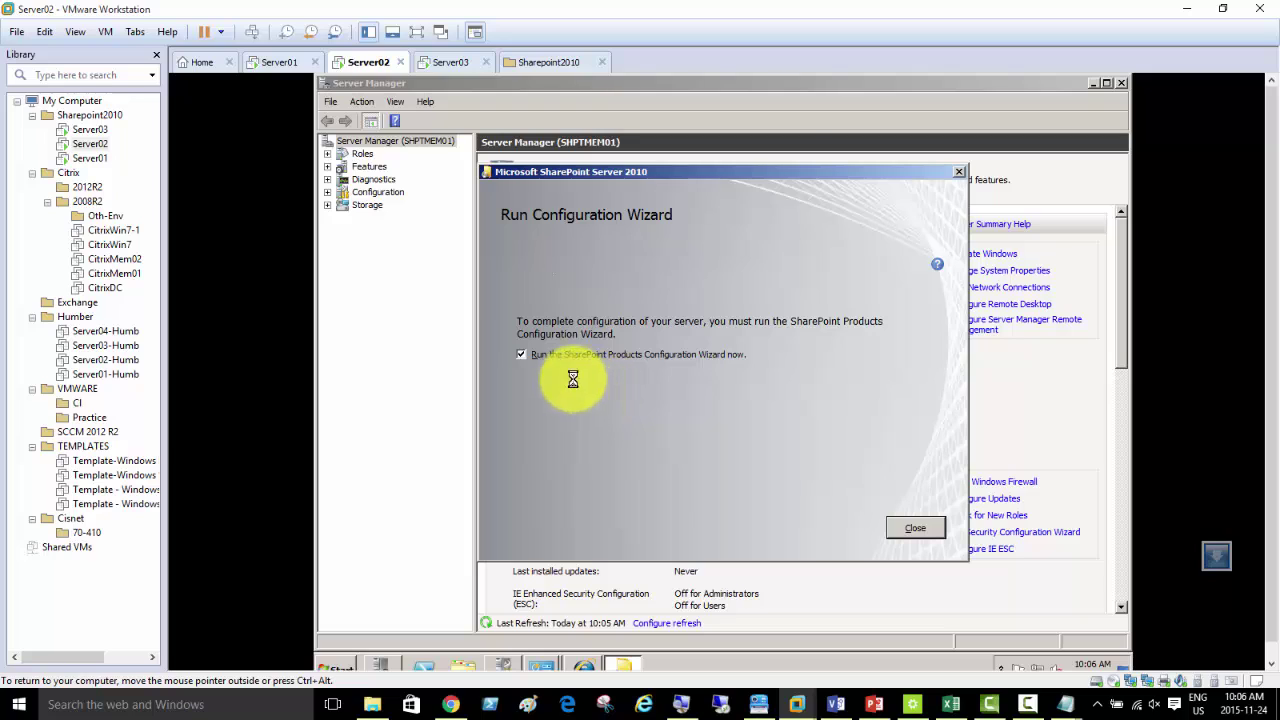
click(912, 528)
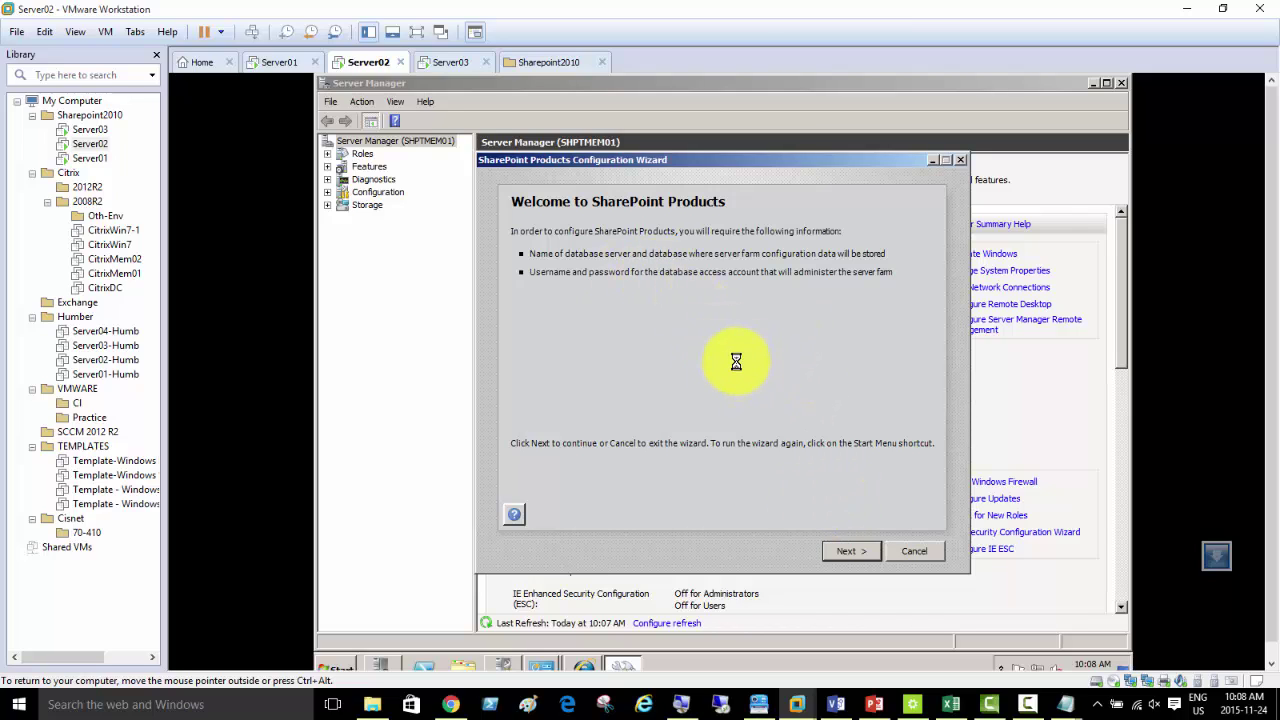
- Agree to restart services, pick 'Connect to an existing server farm', and continue to database settings
click(851, 551)
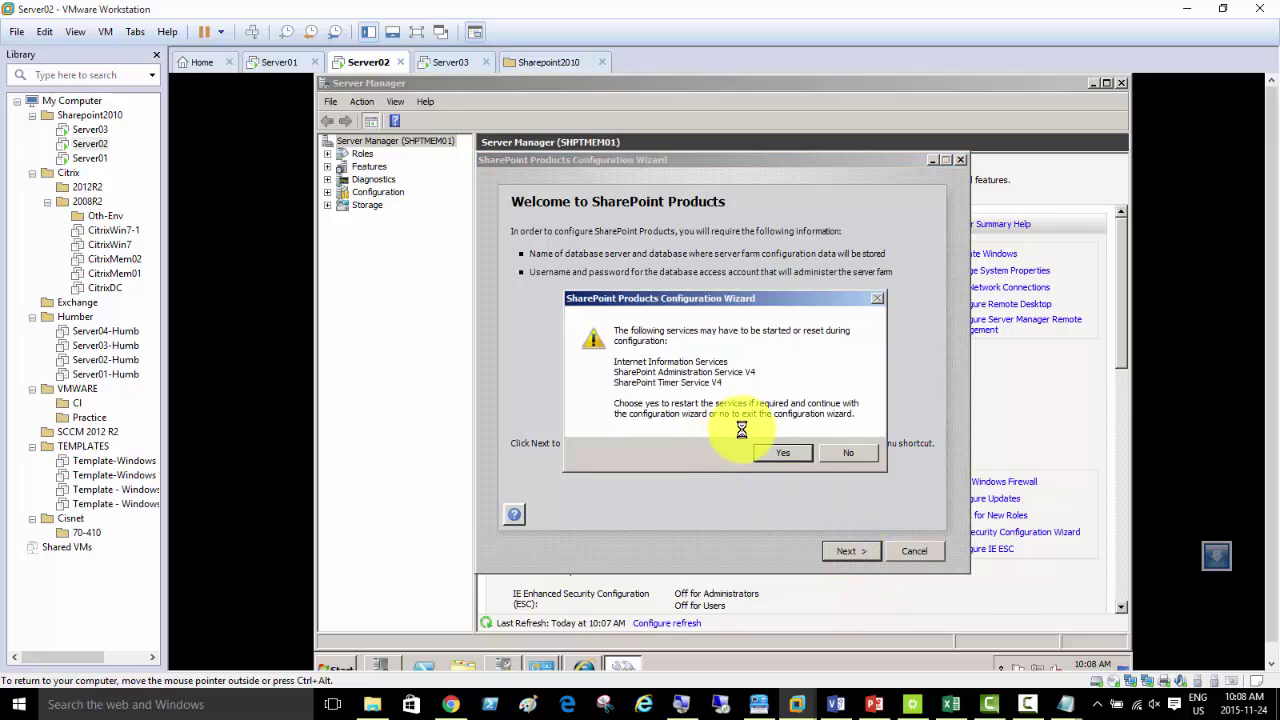
click(775, 452)
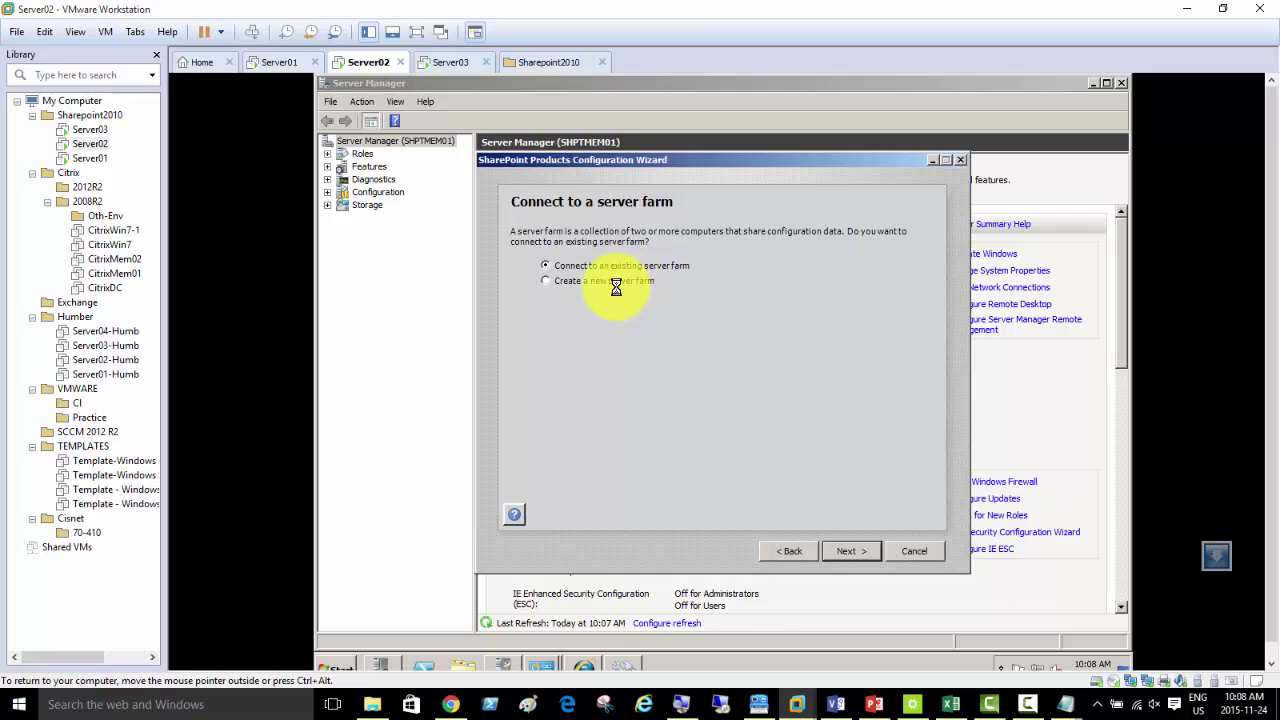
click(616, 284)
click(617, 264)
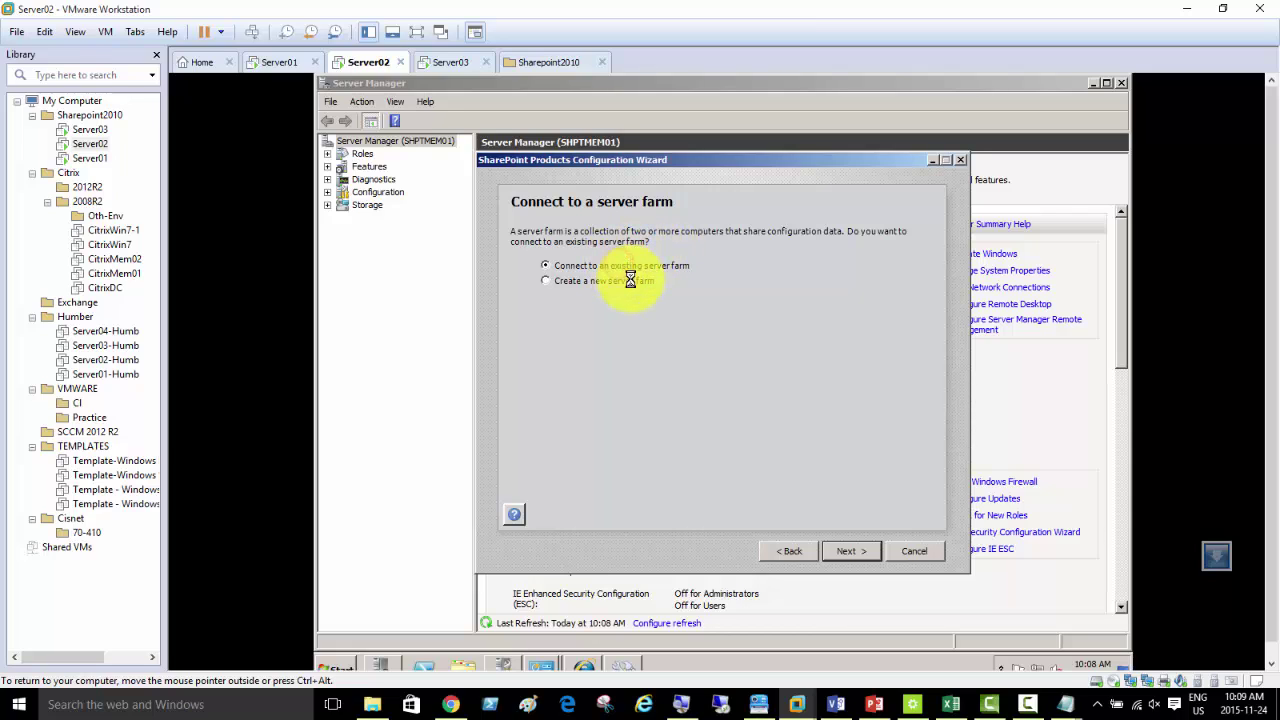
click(851, 551)
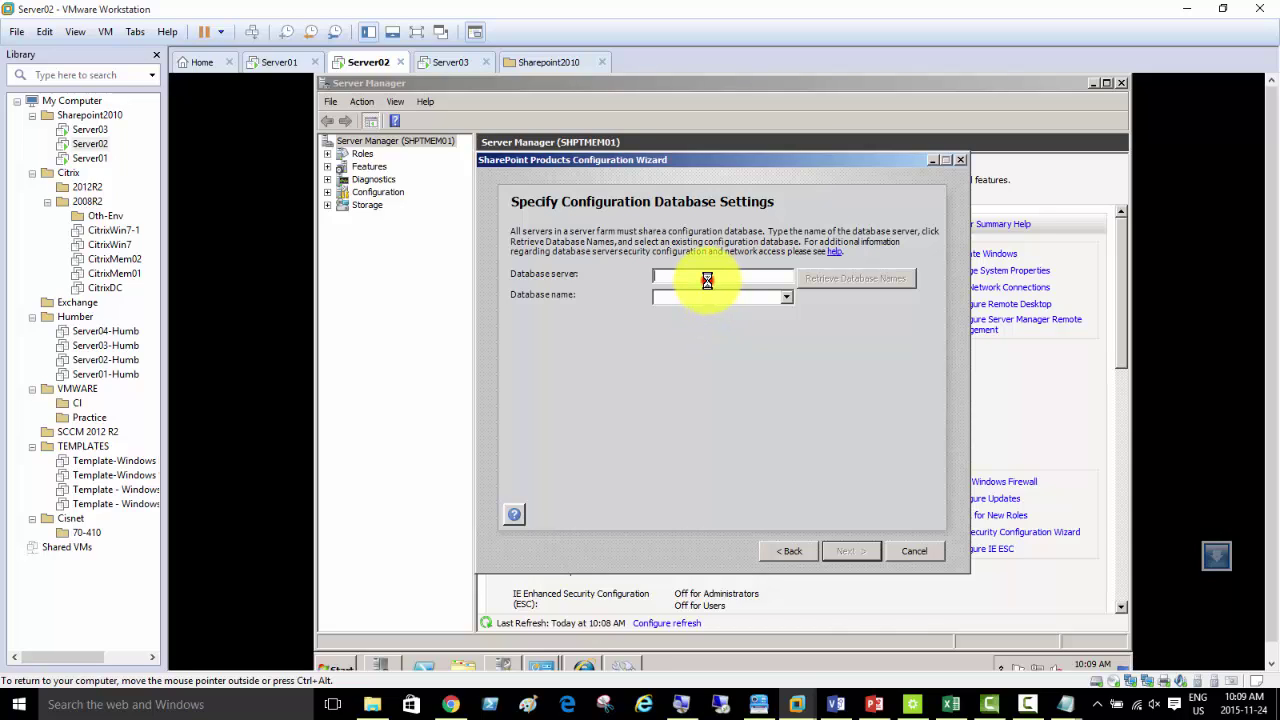
- Enter shptmem02 as the database server on Server02, switching over to Server03's Initial Configuration Tasks
click(707, 281)
click(448, 62)
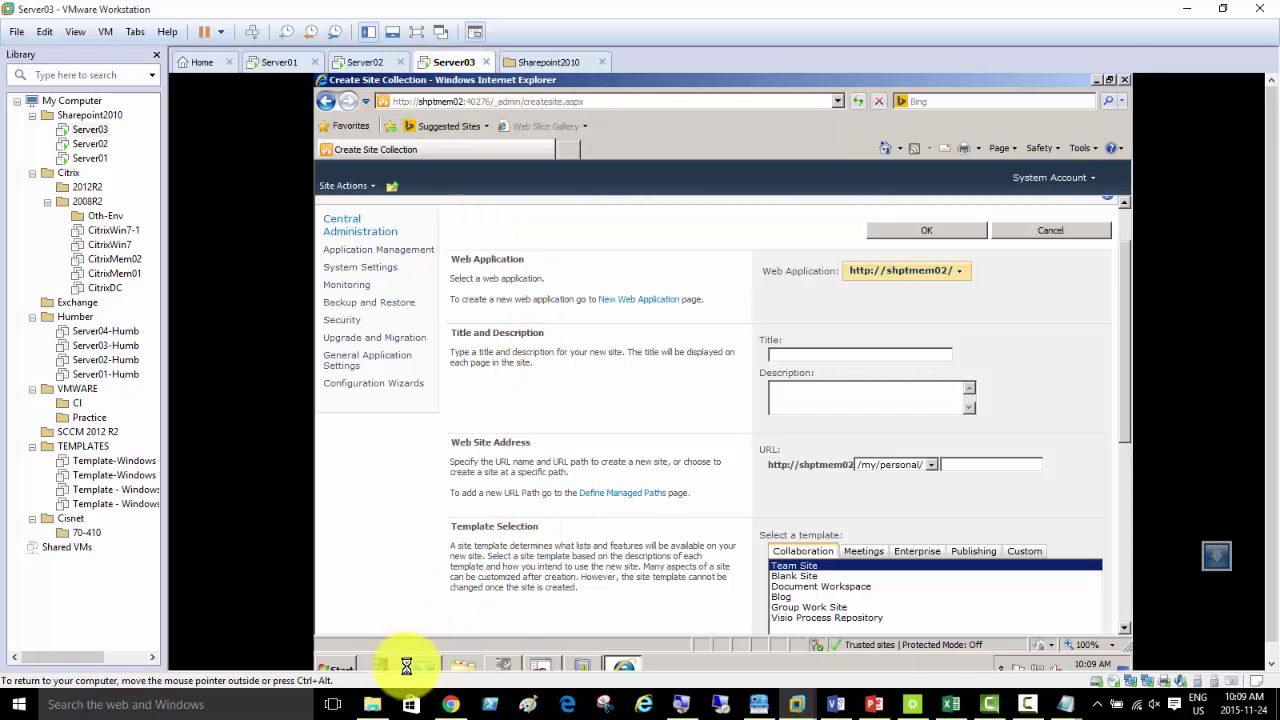
click(502, 665)
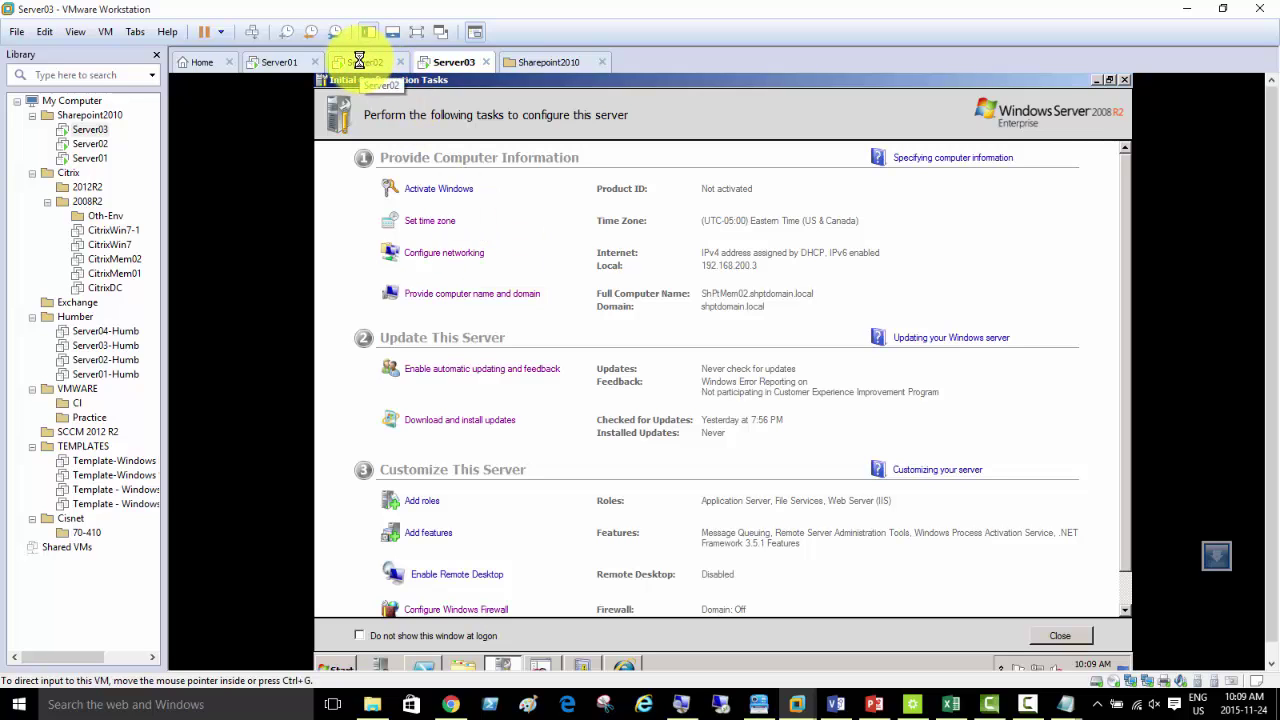
click(360, 62)
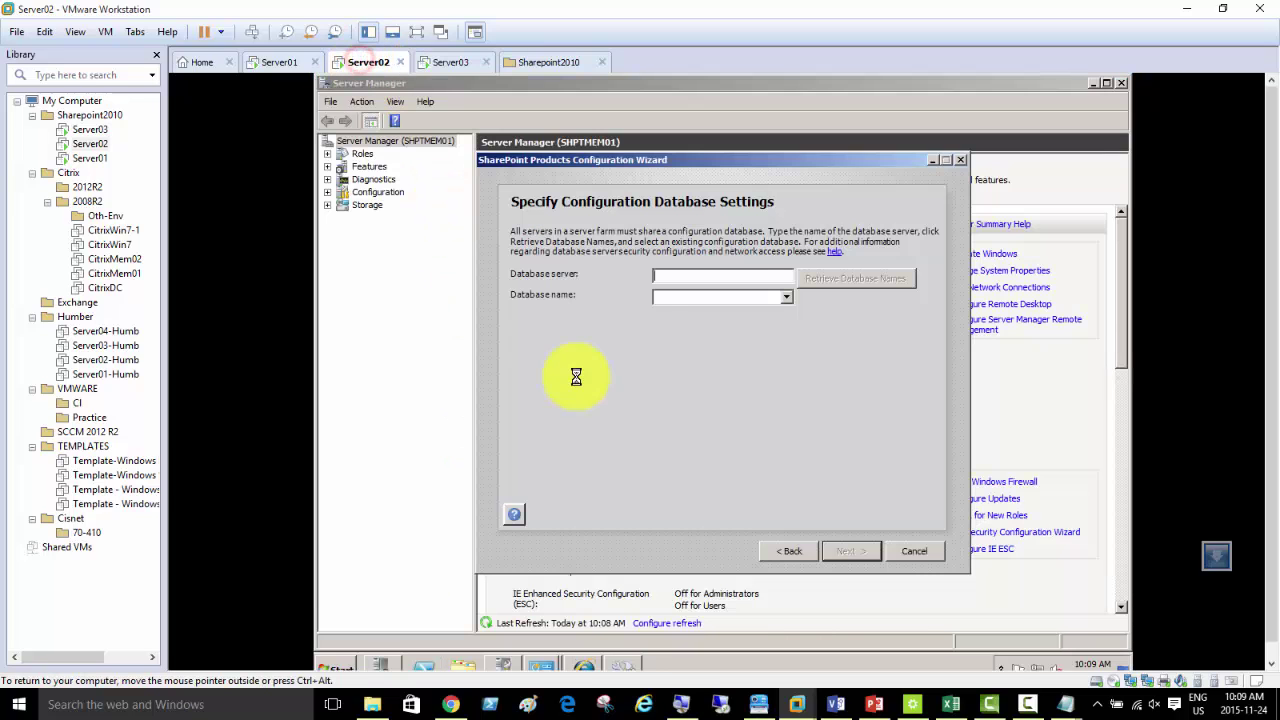
text(shp)
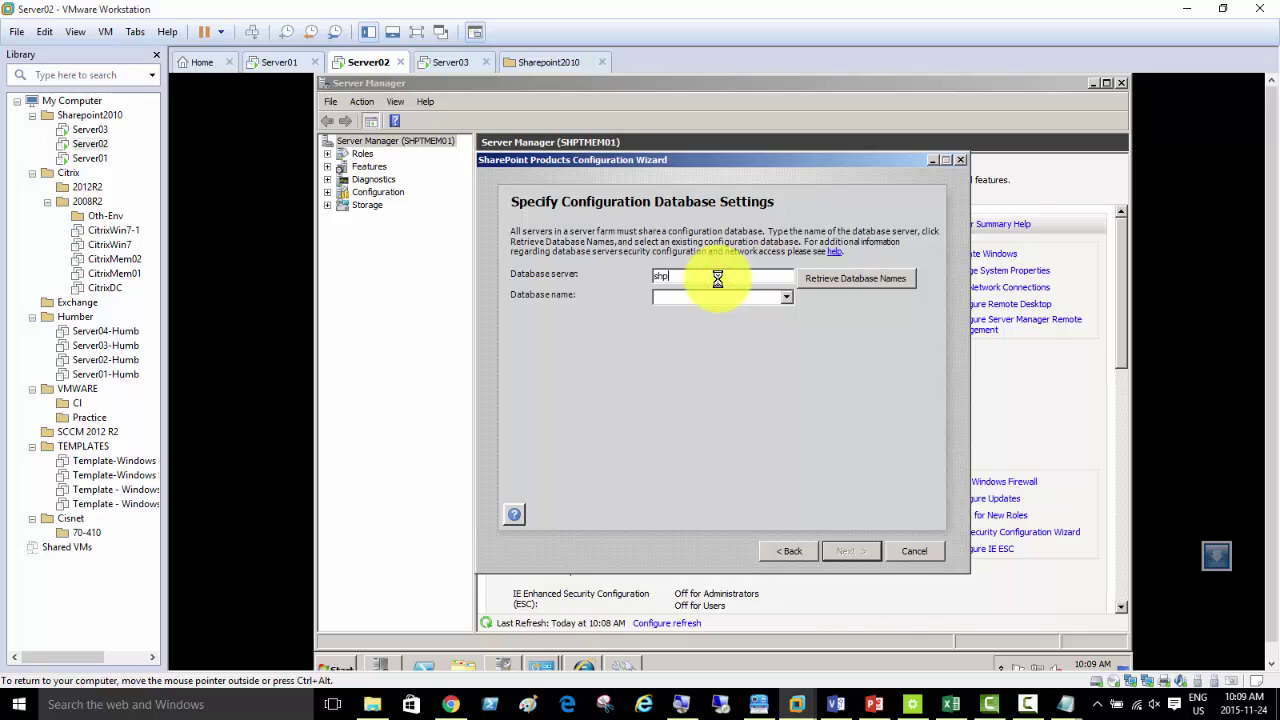
text(tmem02)
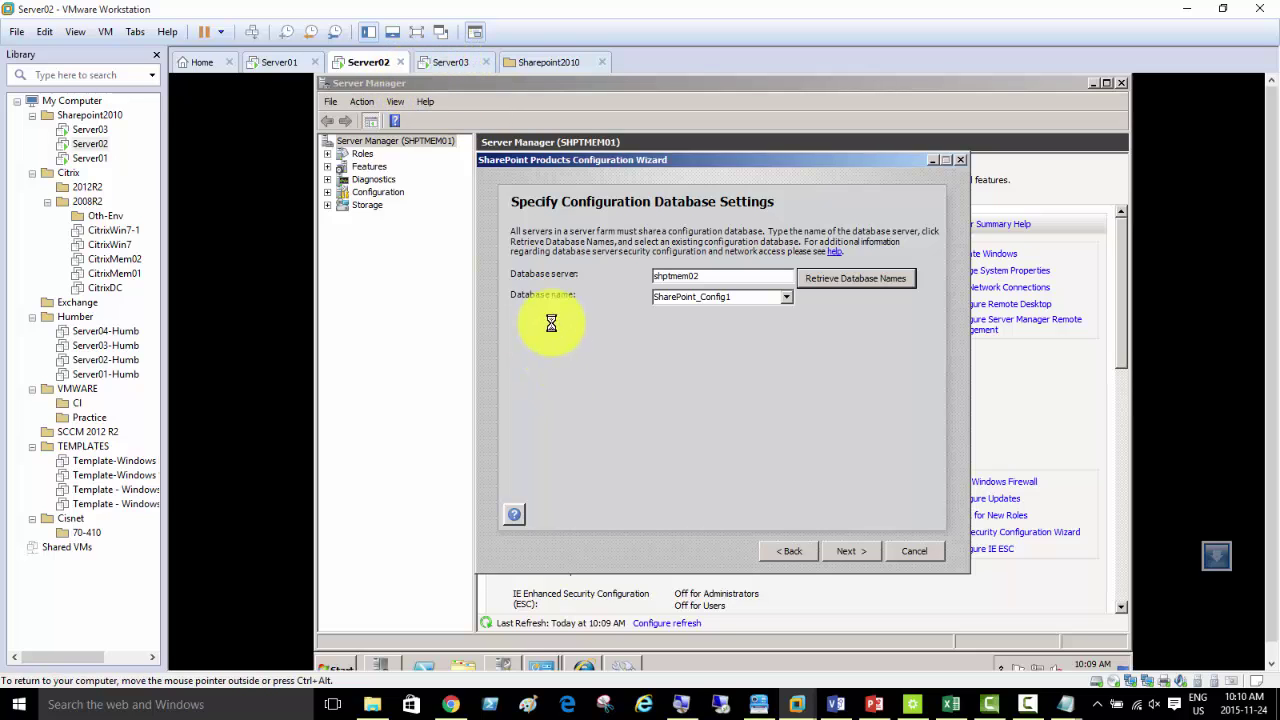
click(446, 61)
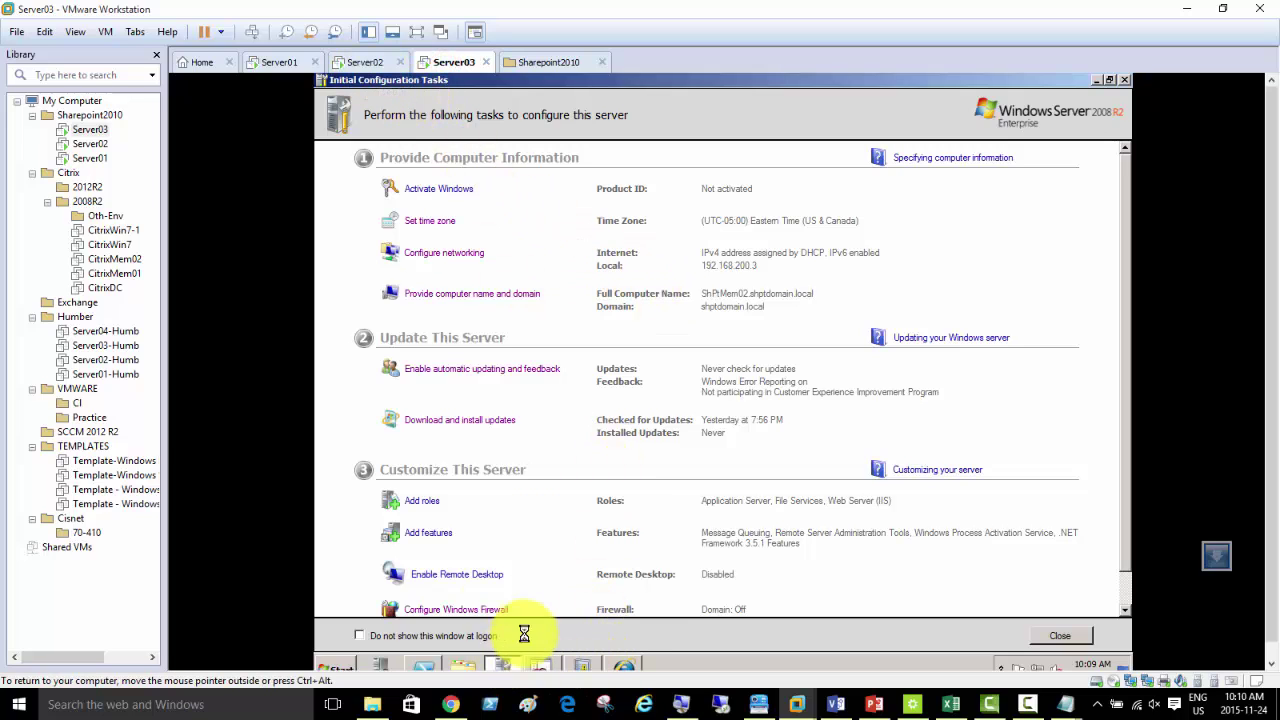
- On Server03, review the firewall settings and run nslookup, which reports DNS server 192.168.200.1, then return to Server02
click(474, 608)
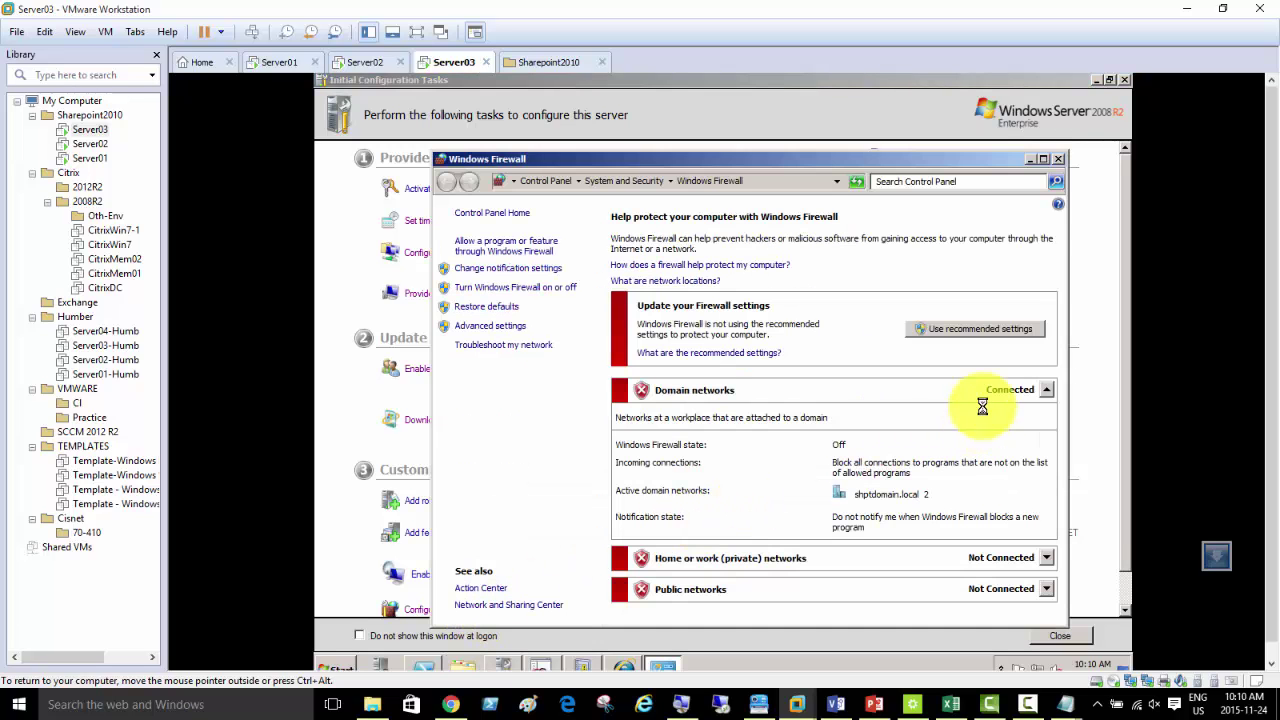
click(1052, 160)
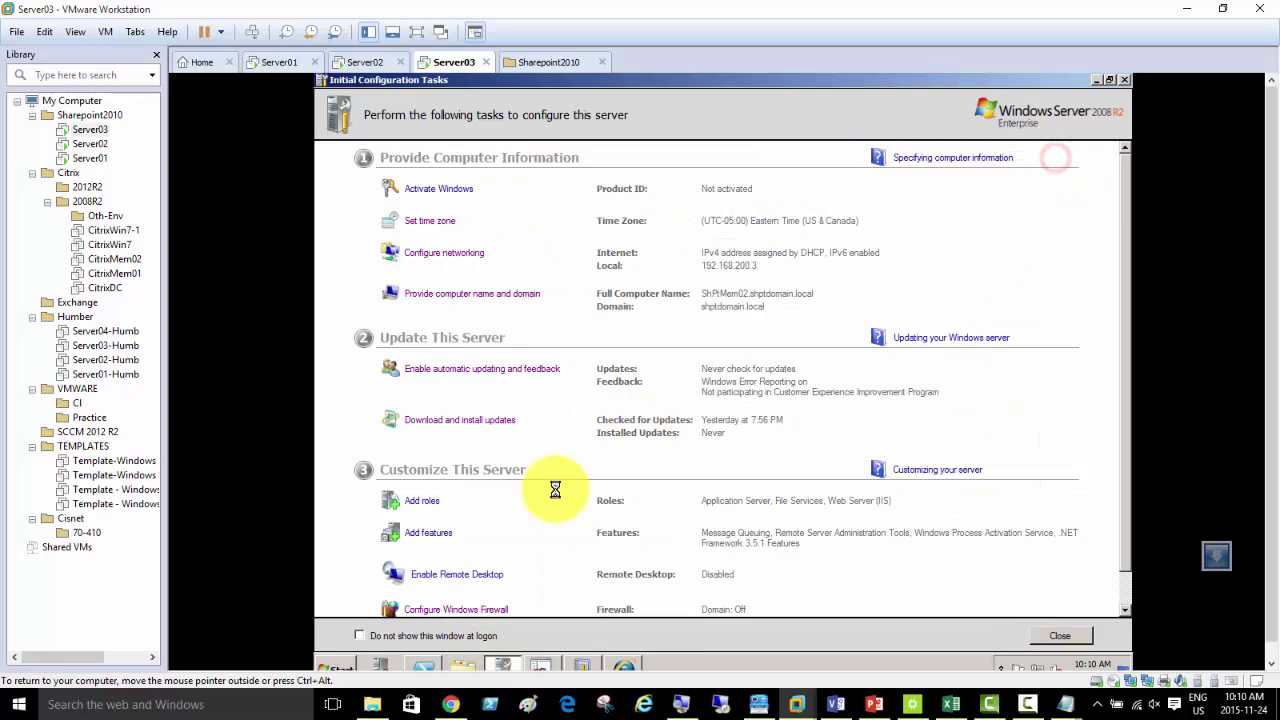
click(341, 662)
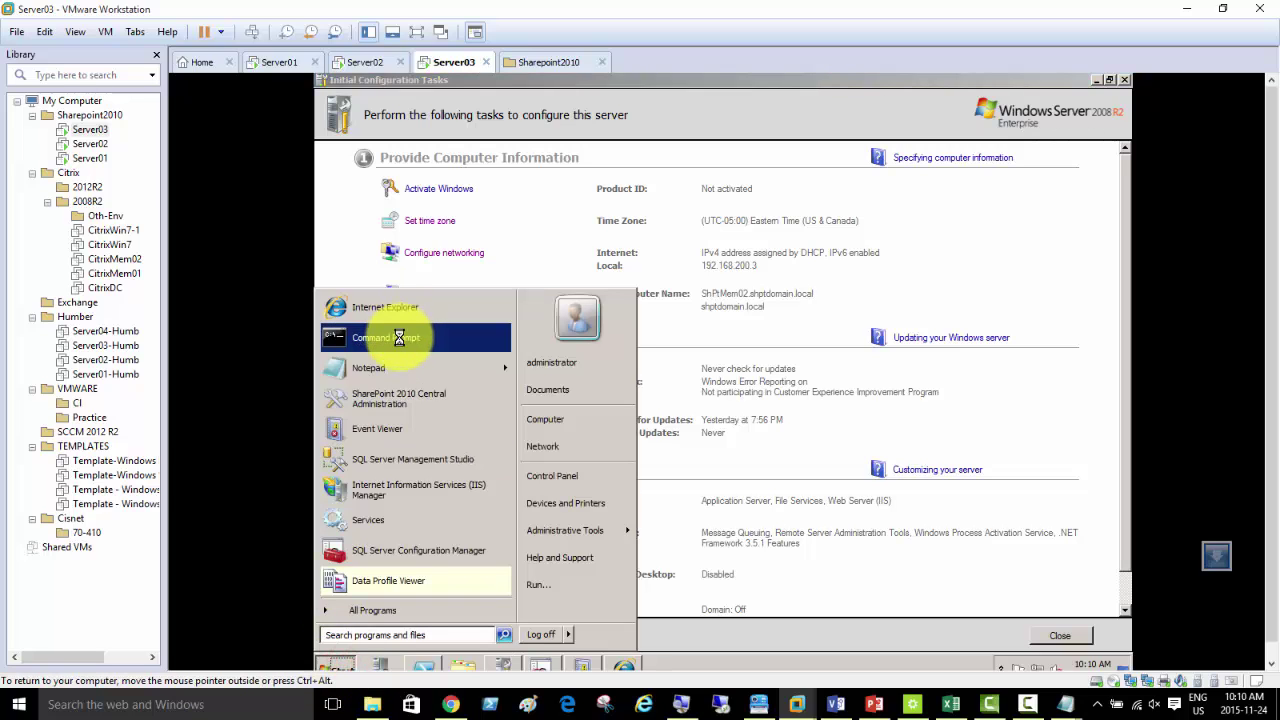
click(399, 337)
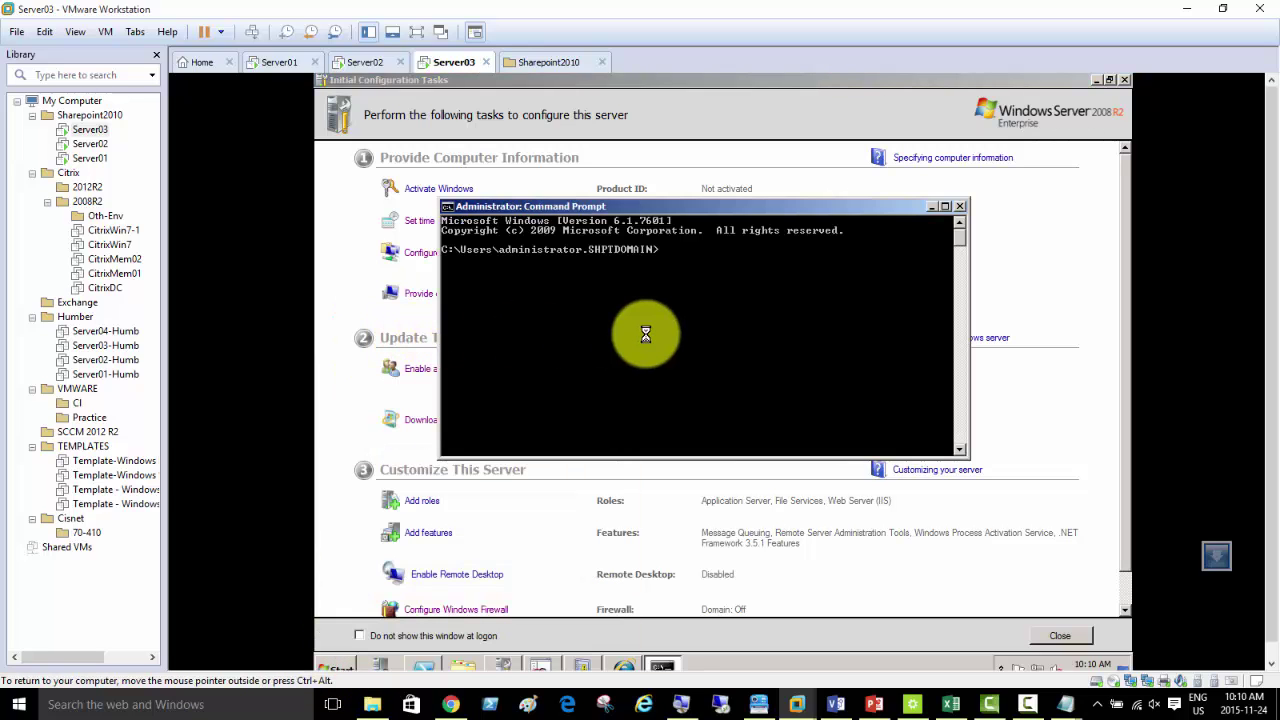
text(nslookup)
key(Return)
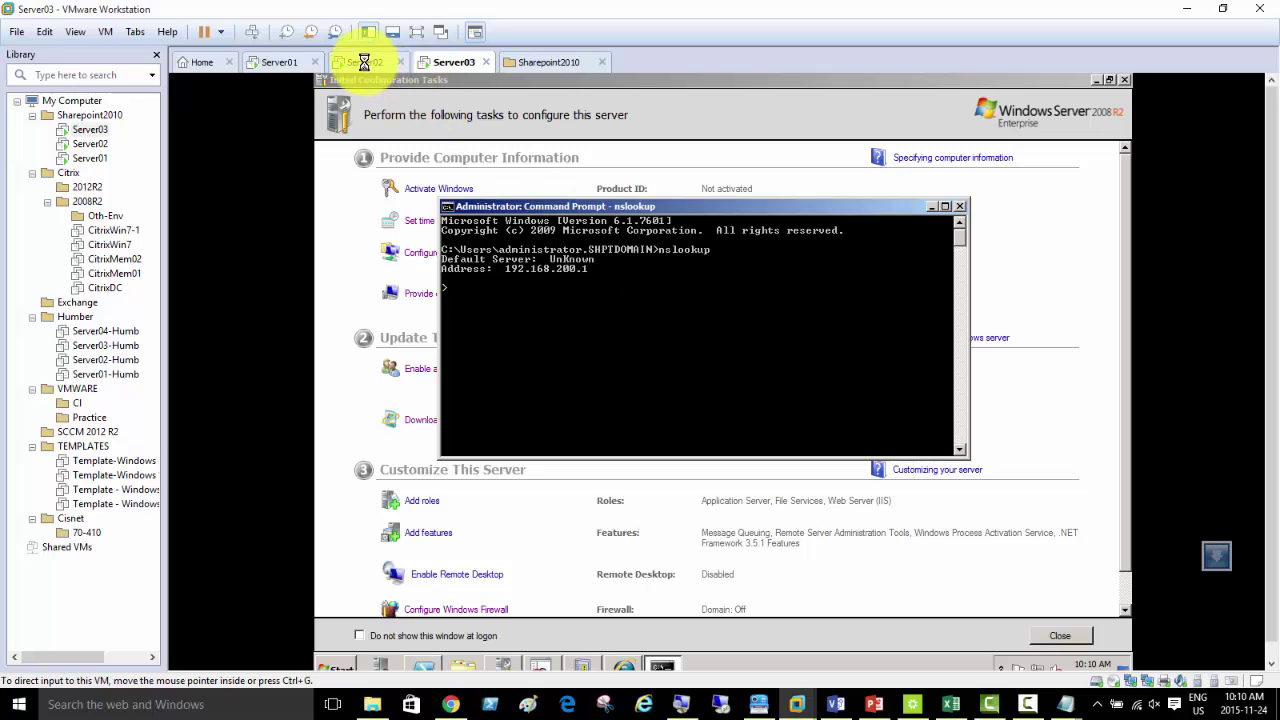
click(365, 62)
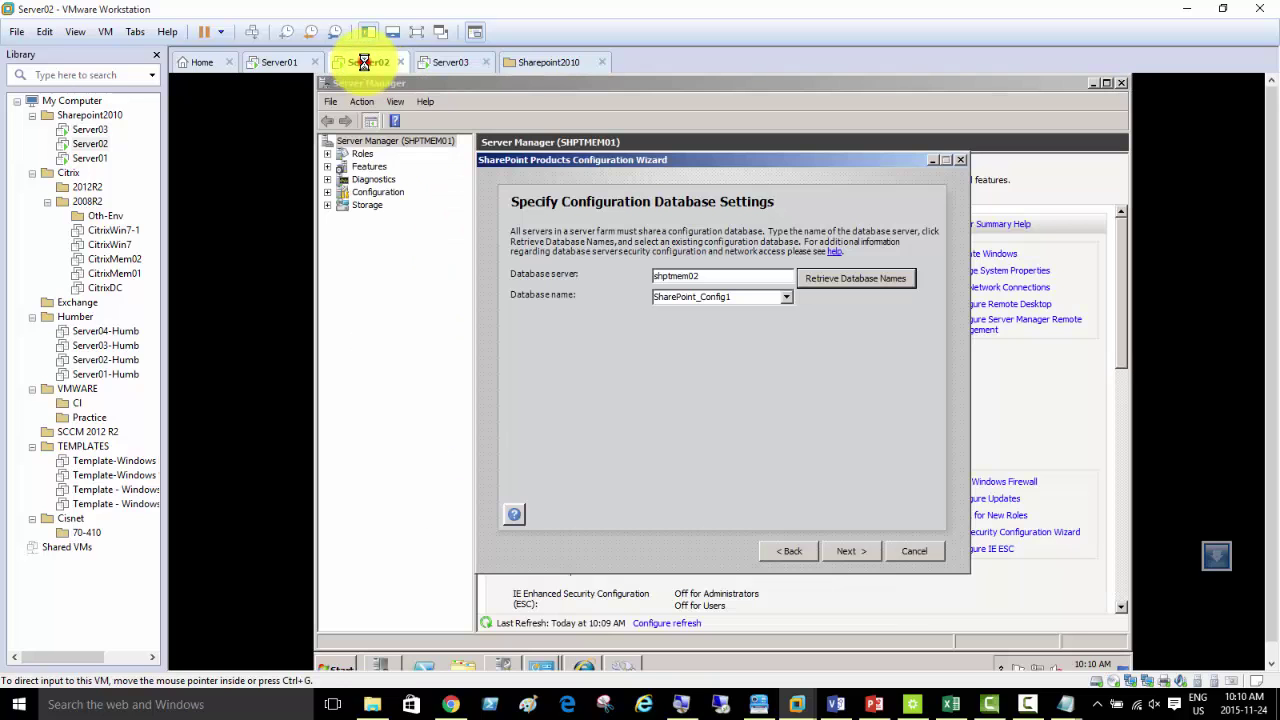
- Run nslookup on Server02 to confirm DNS server 192.168.31.2, then minimize the Command Prompt
click(337, 665)
click(358, 375)
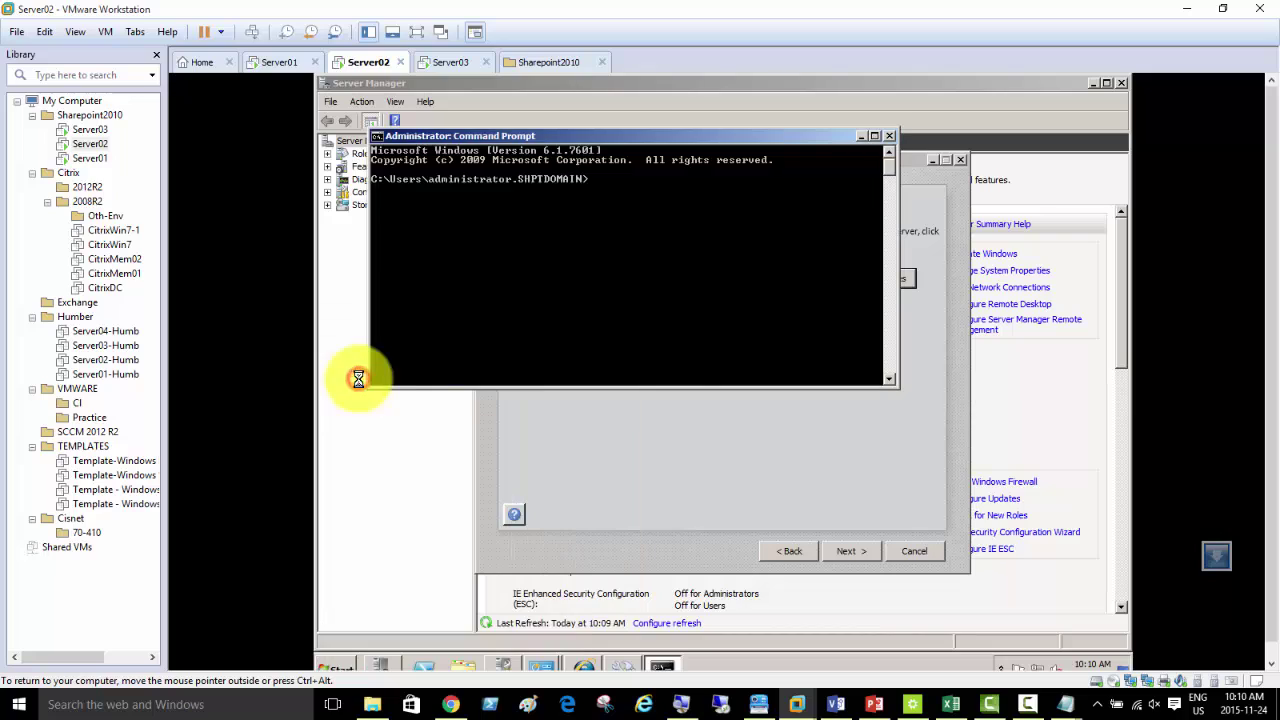
text(nslookup)
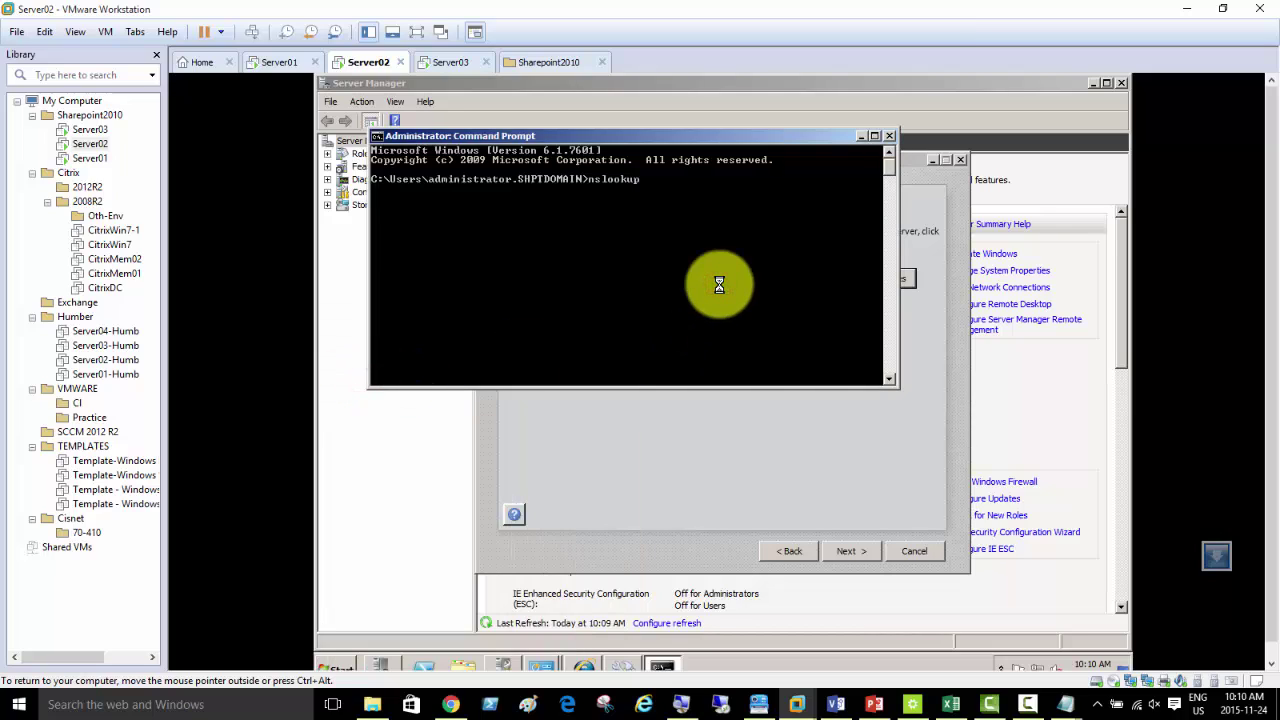
key(Return)
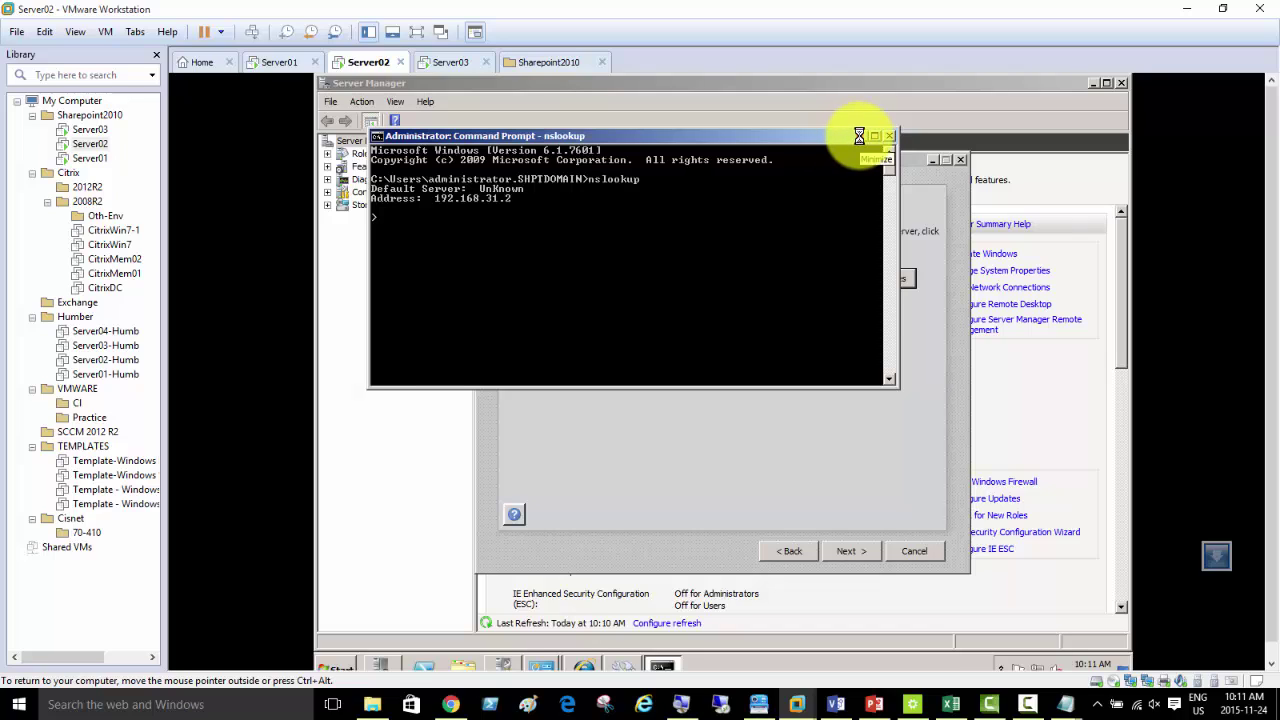
click(859, 135)
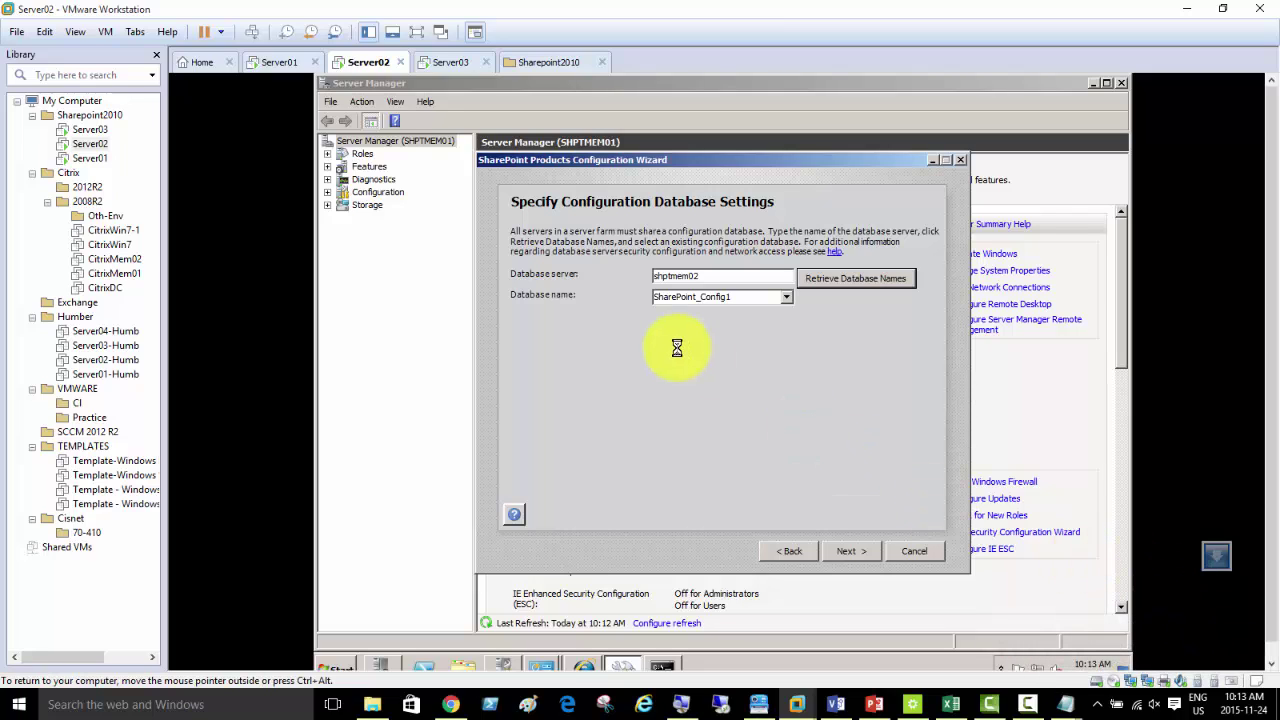
- Select SharePoint_Config1 from the Database name list and continue to the settings summary
click(786, 297)
click(786, 297)
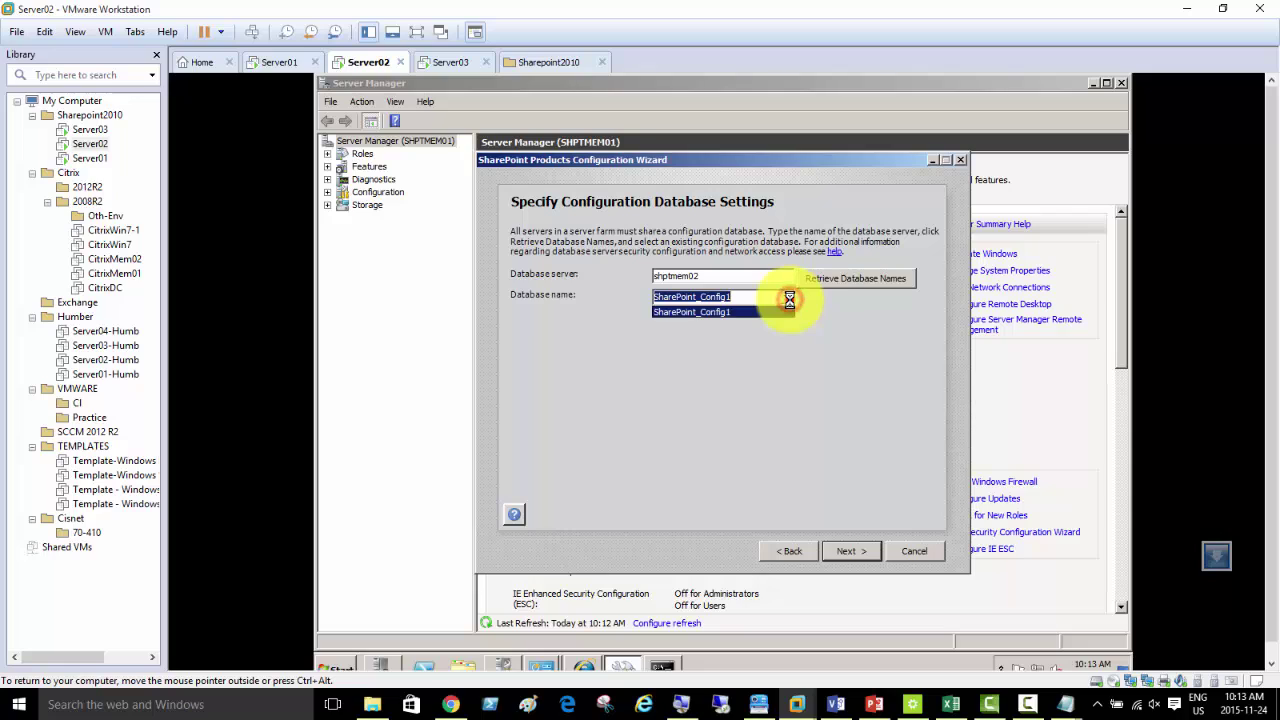
click(842, 550)
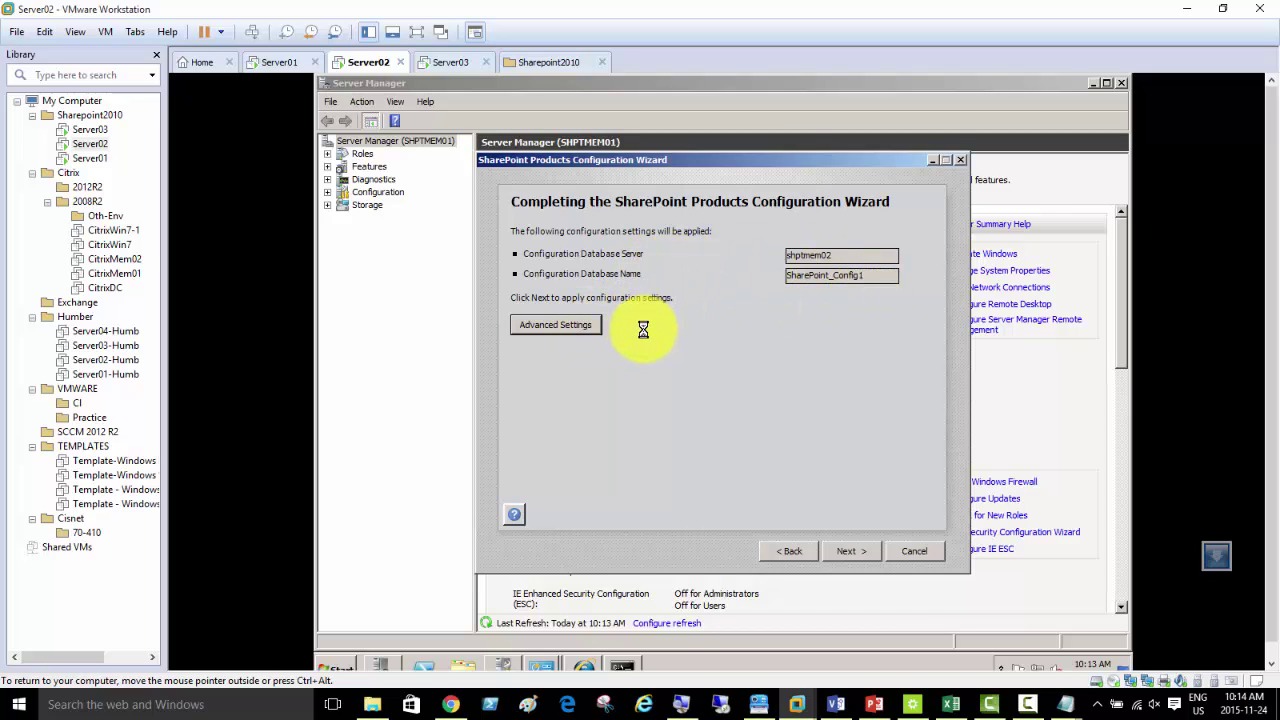
- In Advanced Settings, keep 'Do not use this machine to host the web site' selected and start applying the configuration
click(540, 322)
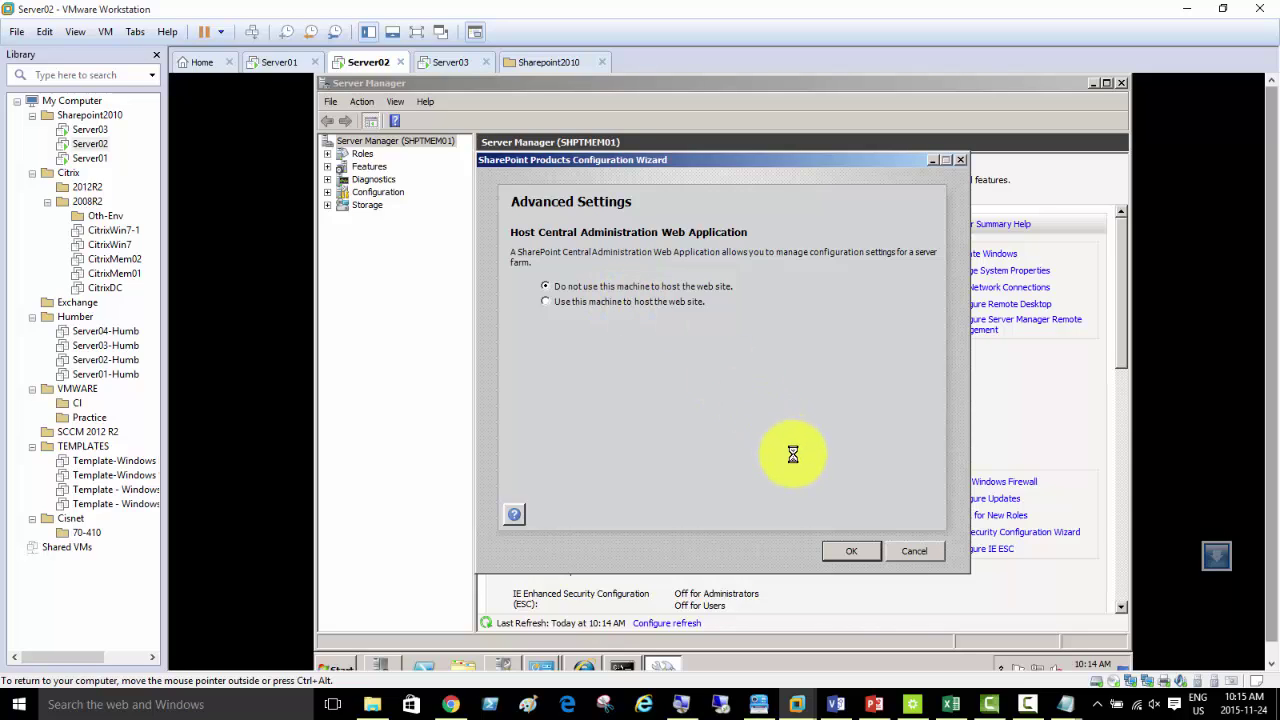
click(838, 549)
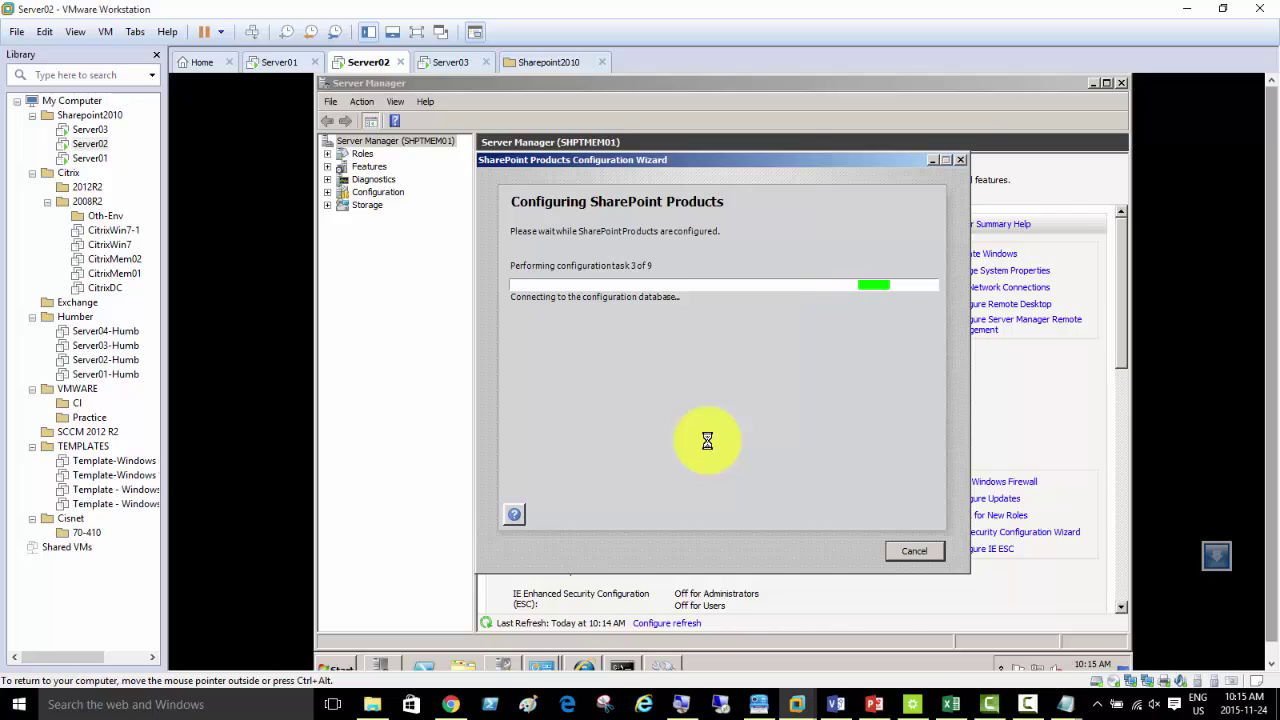
- Let the wizard run all 9 configuration tasks until it reports Configuration Successful
click(1024, 703)
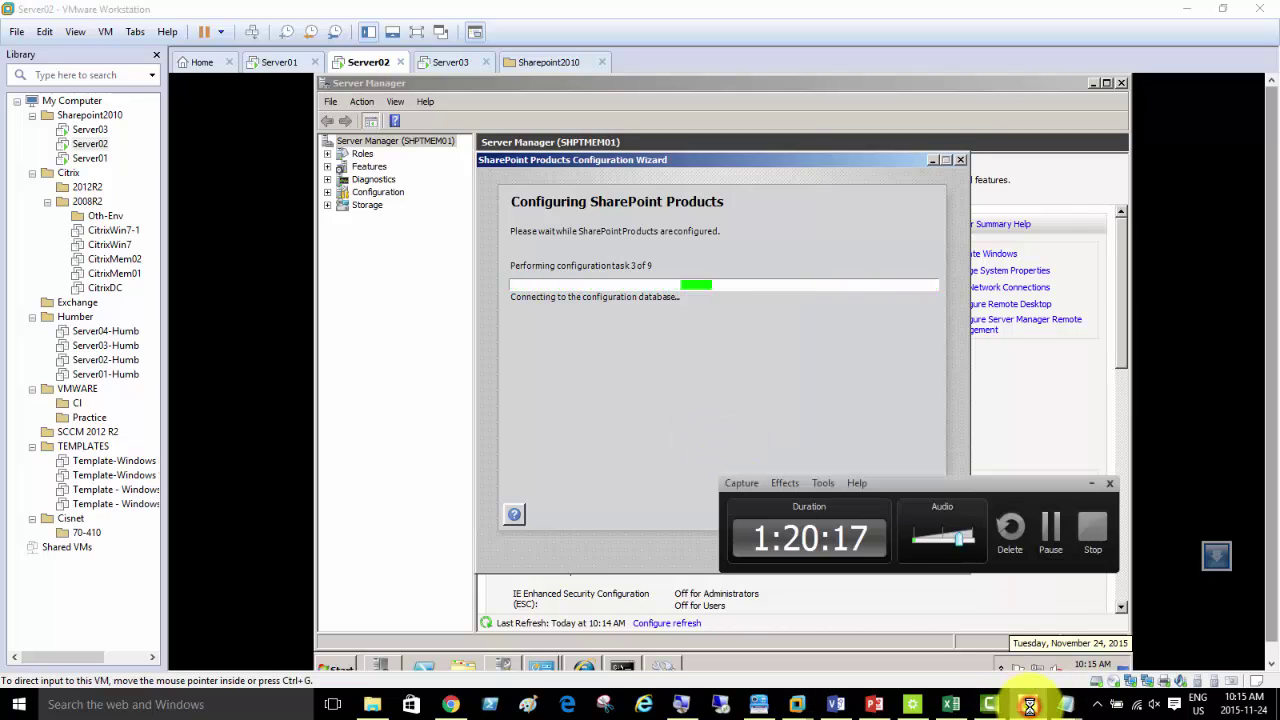
click(1090, 484)
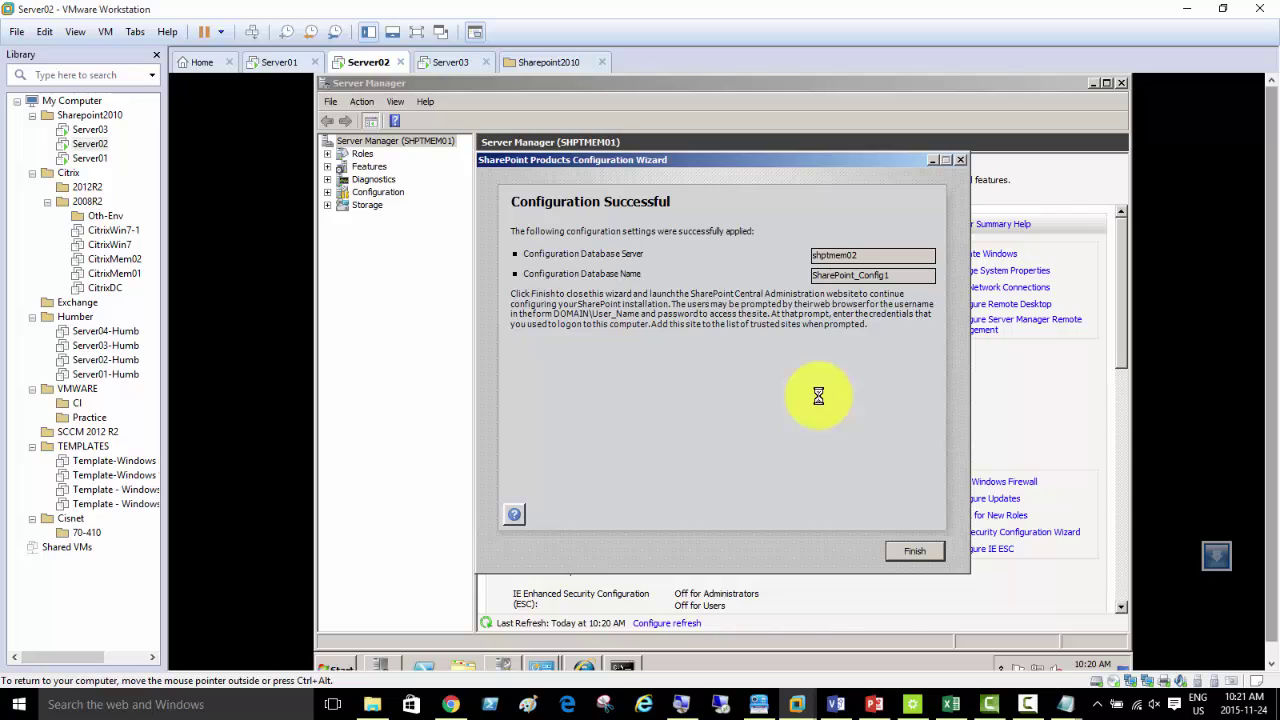
click(1027, 704)
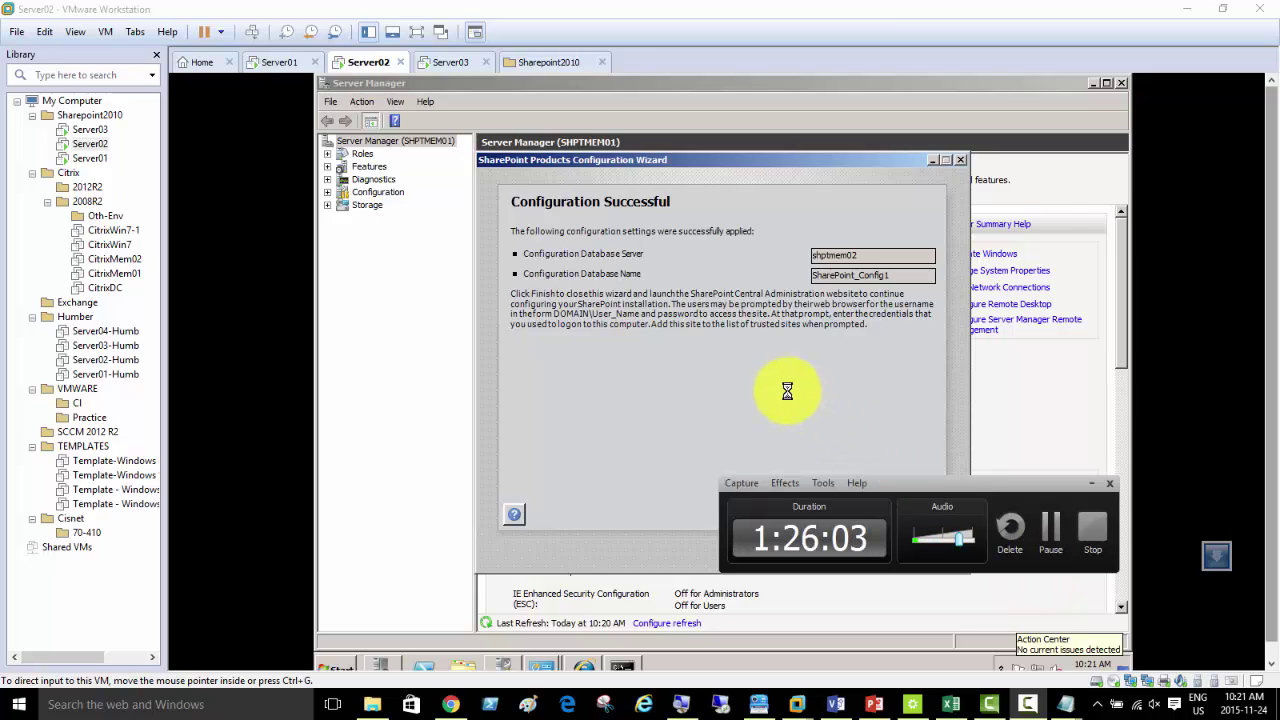
click(666, 351)
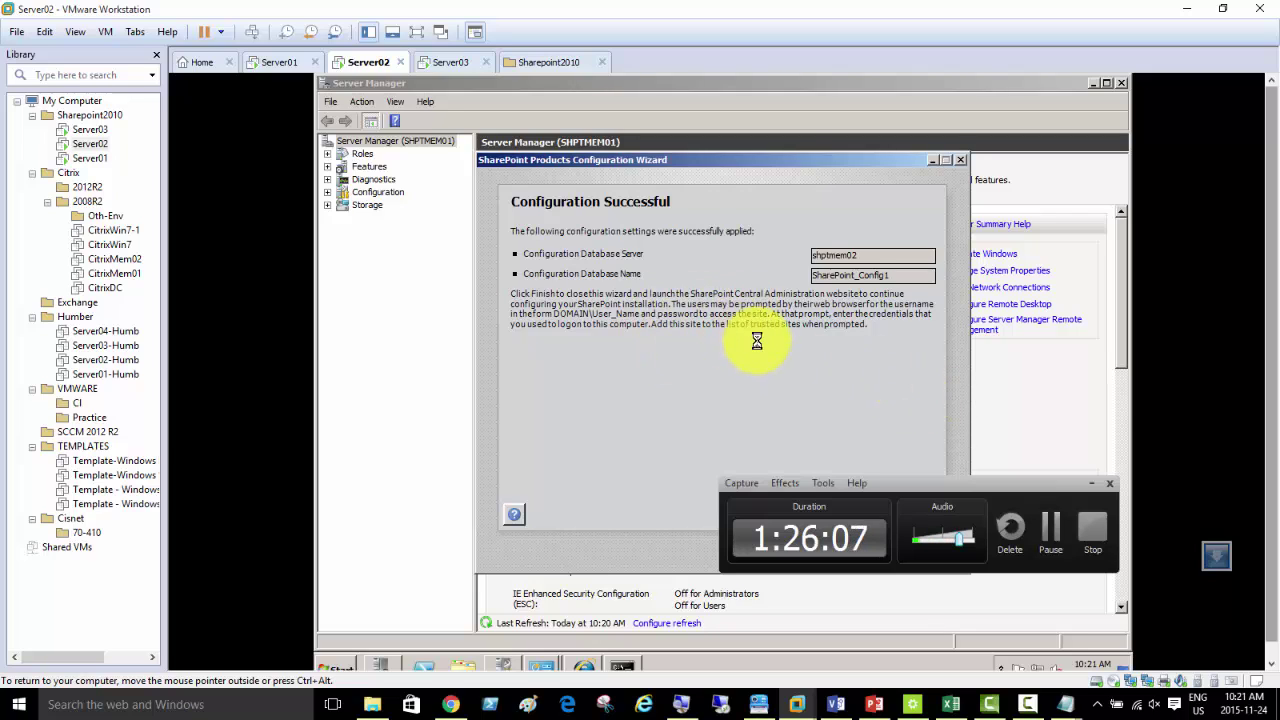
click(1089, 485)
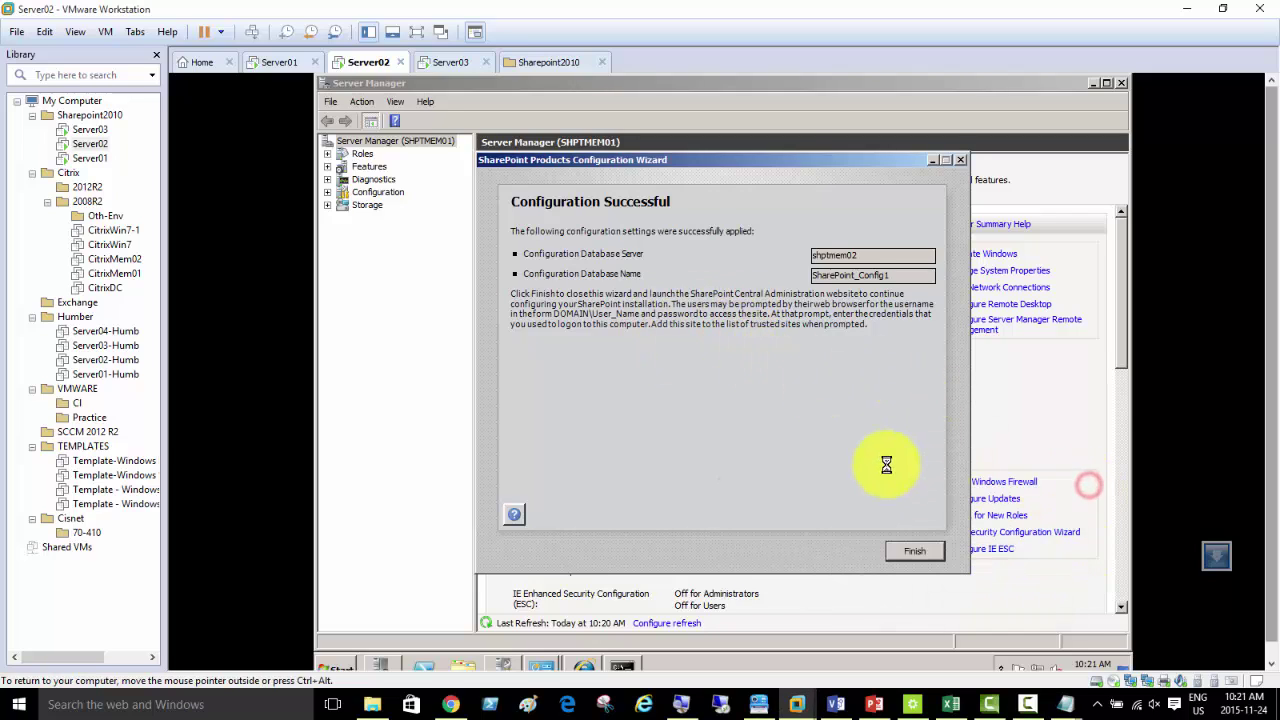
- Close the Products Configuration Wizard, run the Farm Configuration Wizard to completion, and land on Central Administration home
click(917, 552)
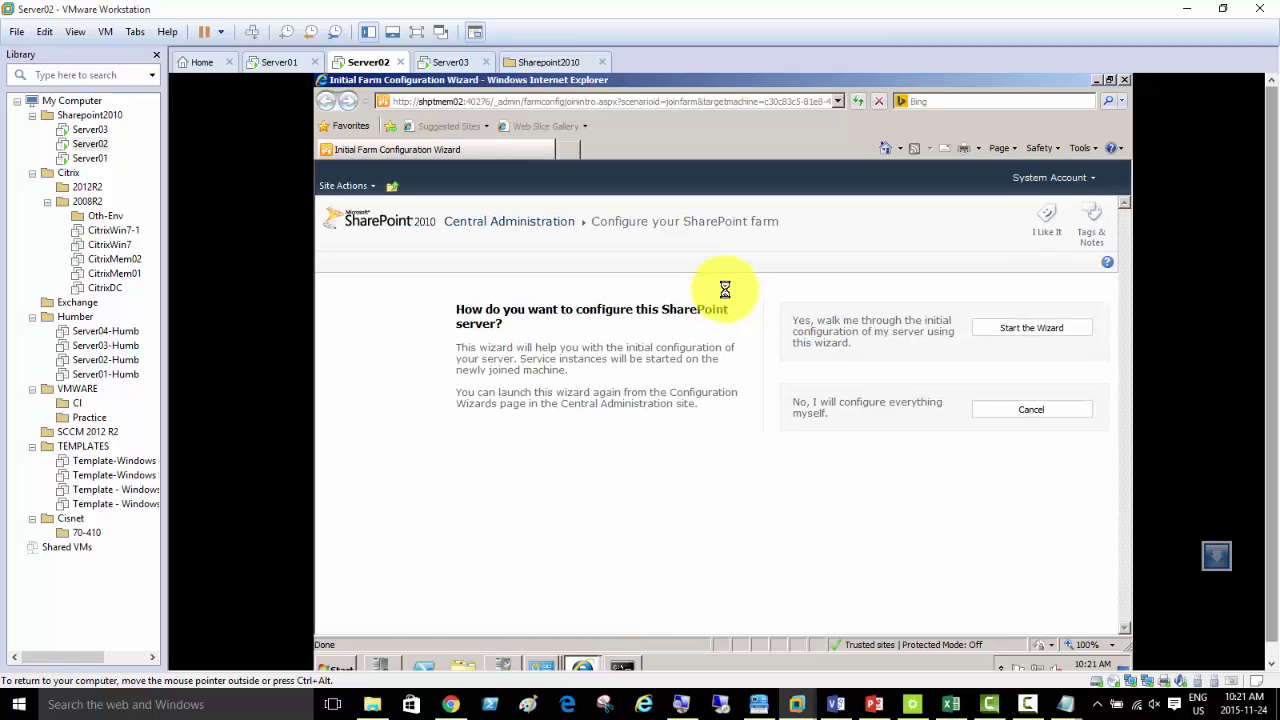
click(1031, 328)
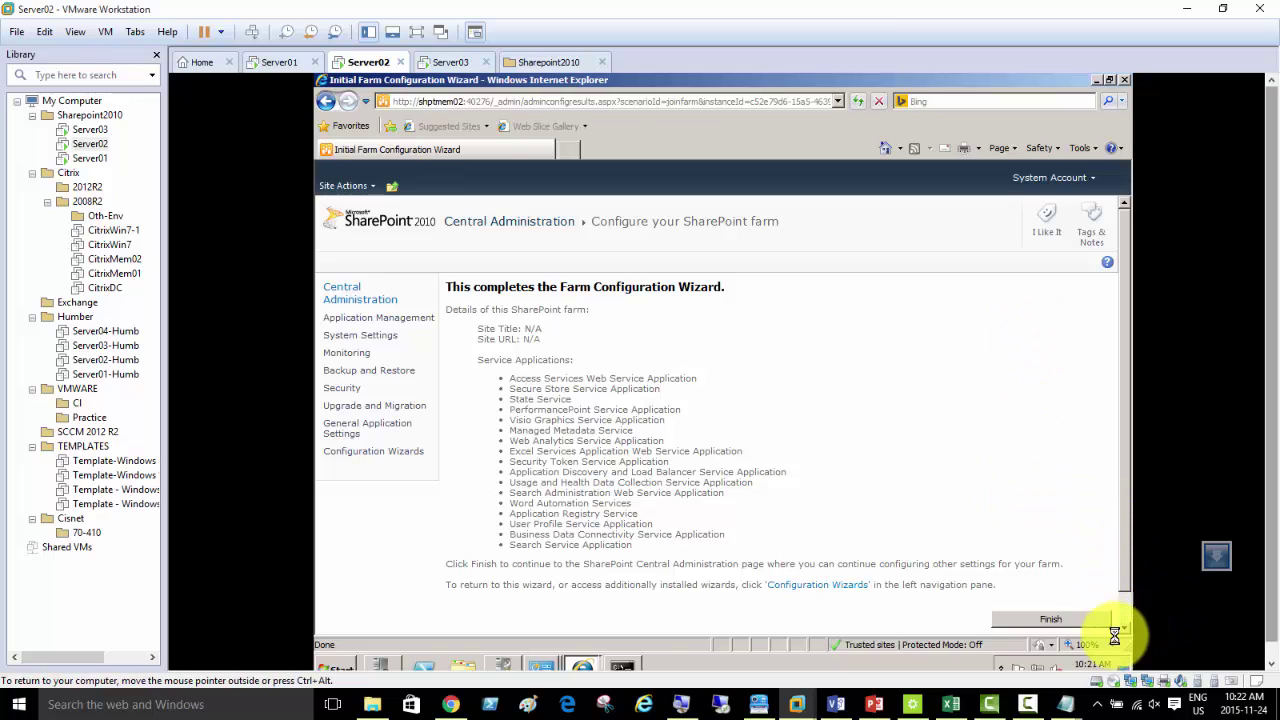
scroll(1124, 612, down, 1)
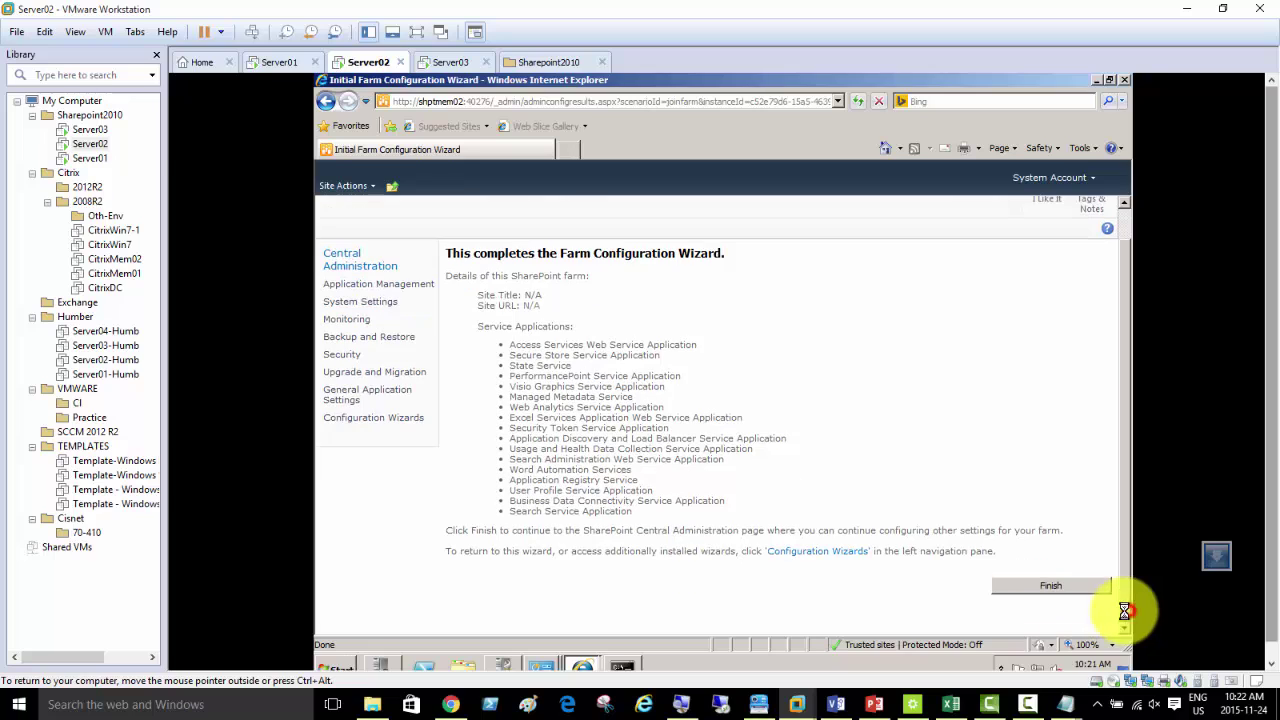
click(1061, 585)
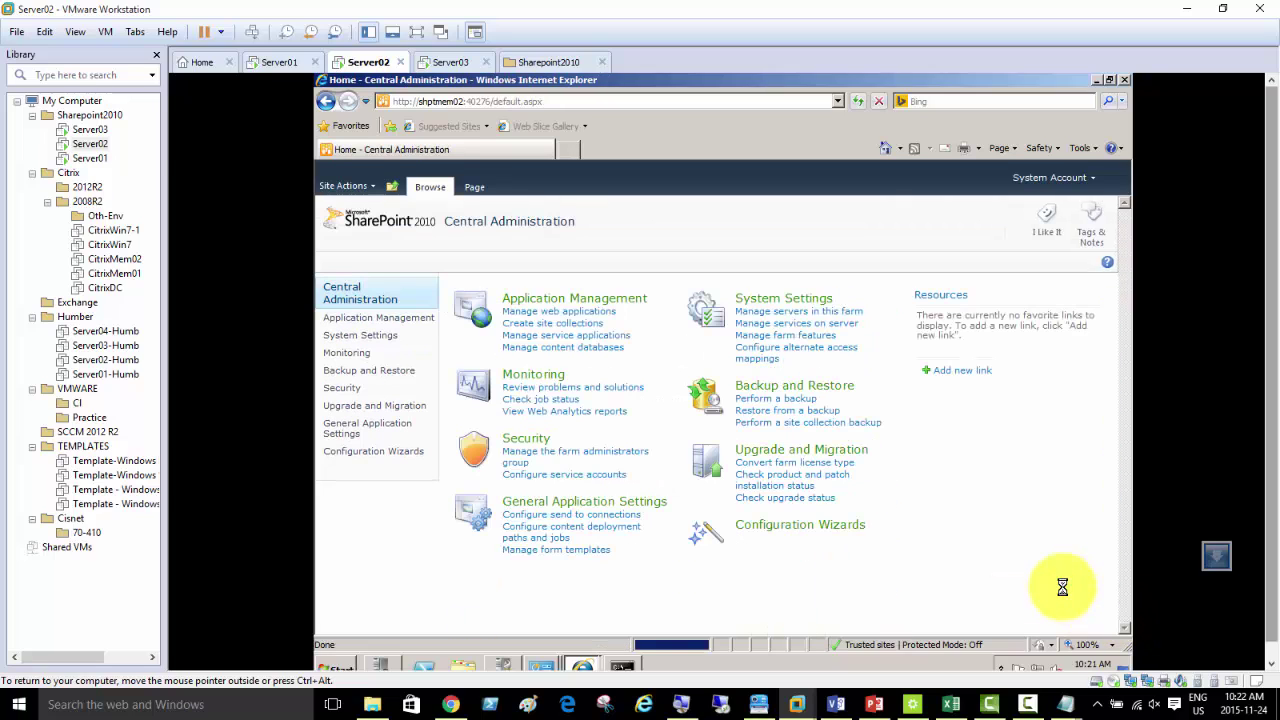
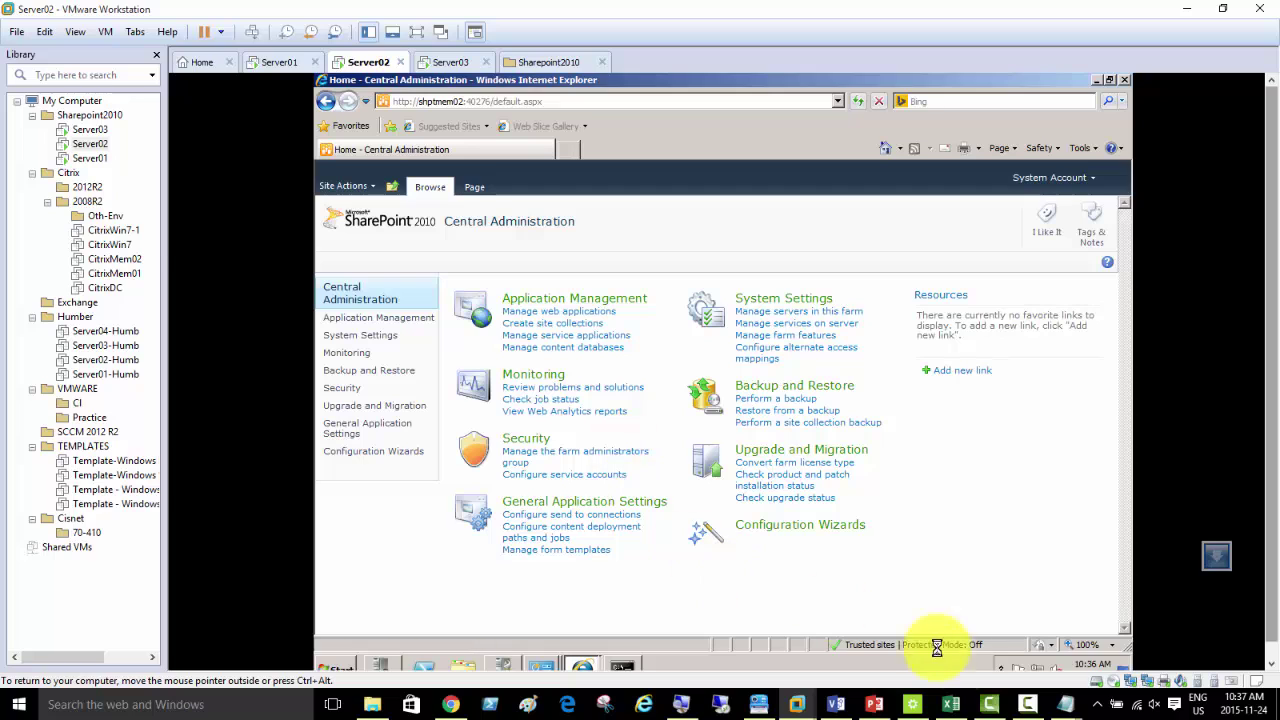
- From System Settings, open 'Manage servers in this farm' and confirm SHPTMEM01 and SHPTMEM02 are both listed
click(1030, 705)
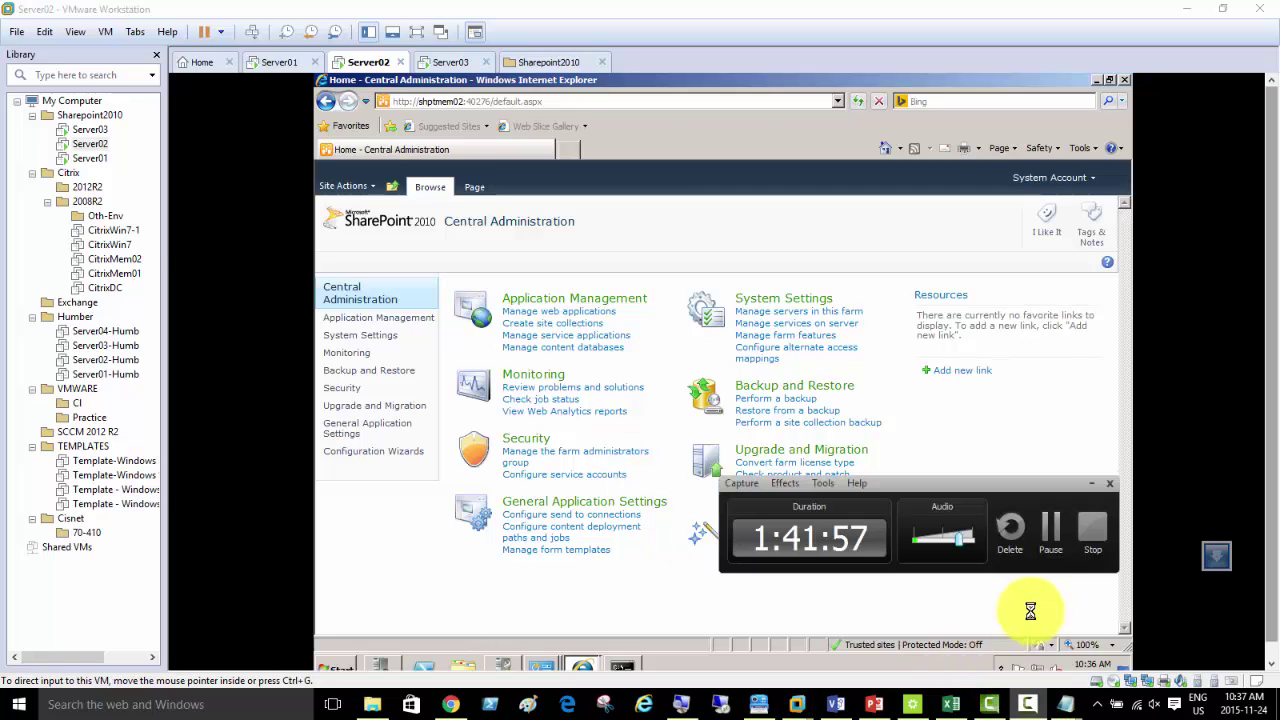
click(1052, 532)
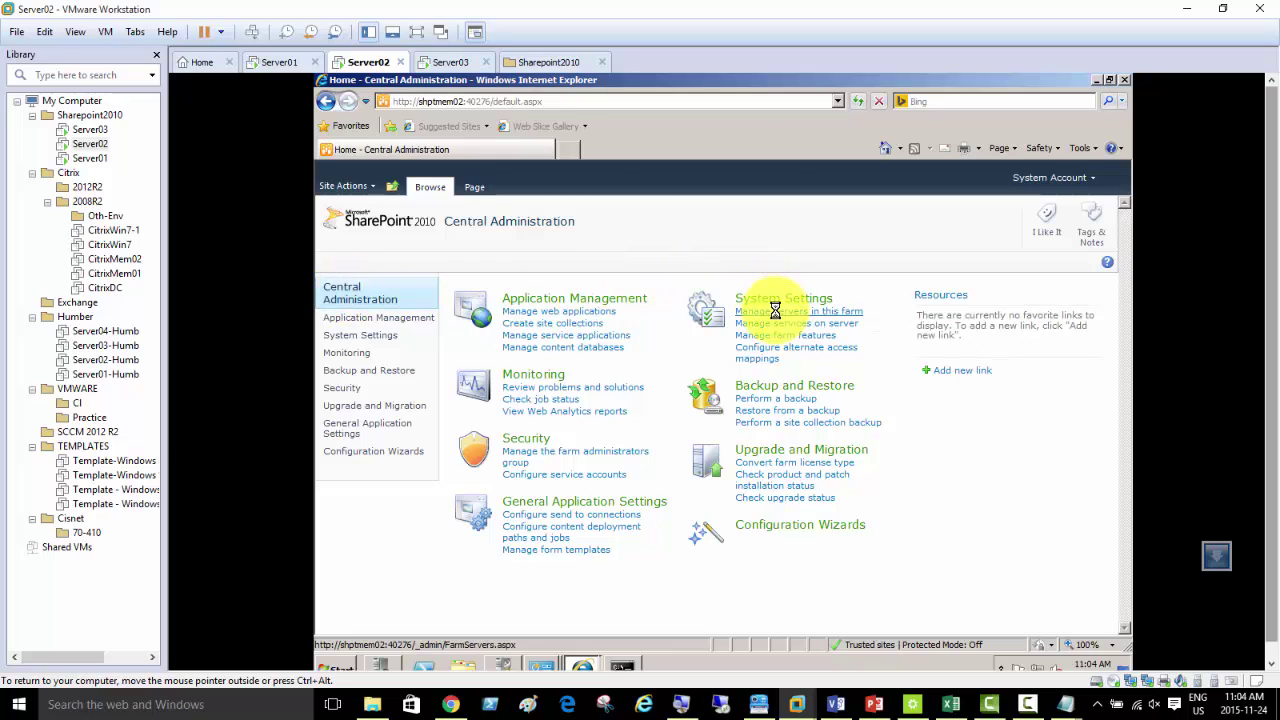
click(810, 311)
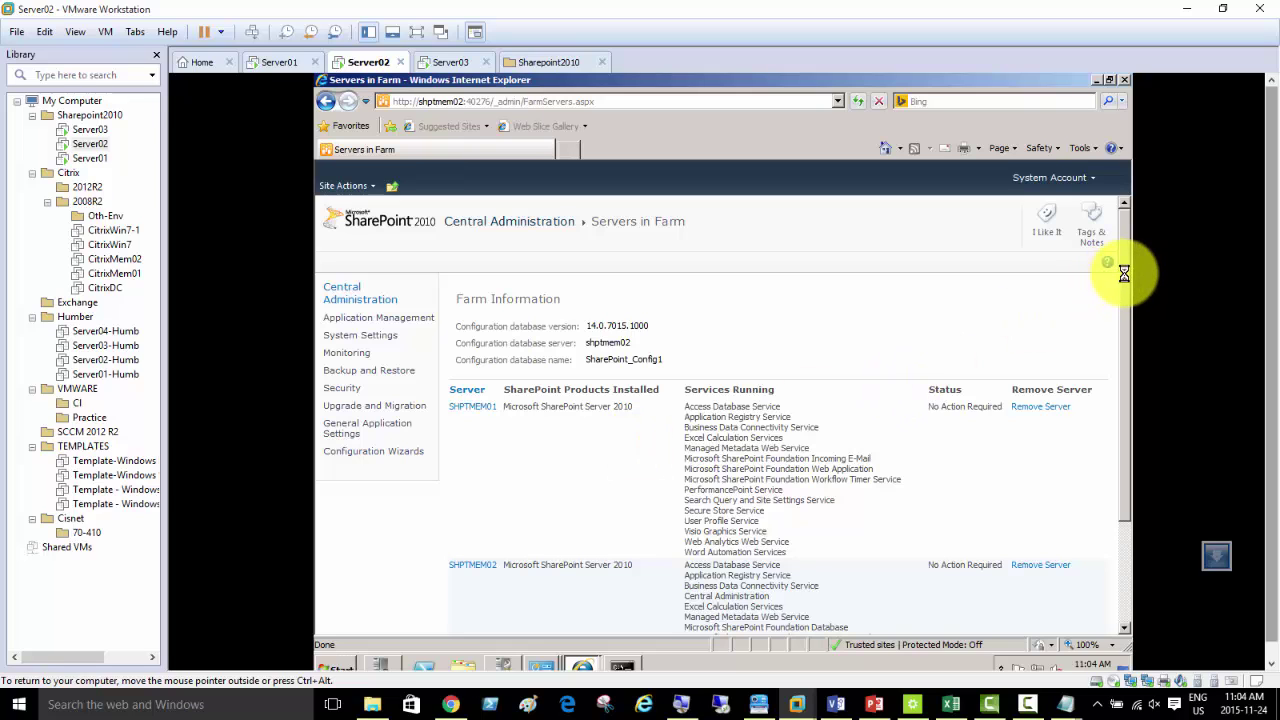
drag(1120, 271, 1130, 318)
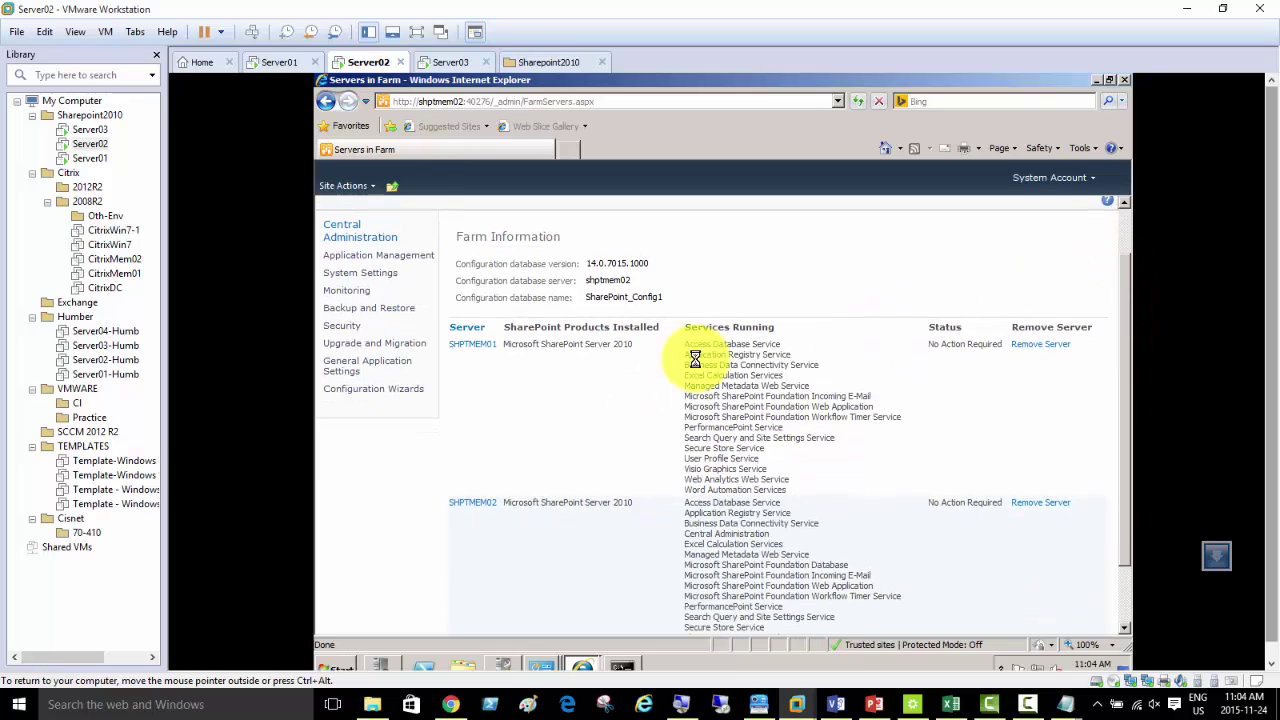